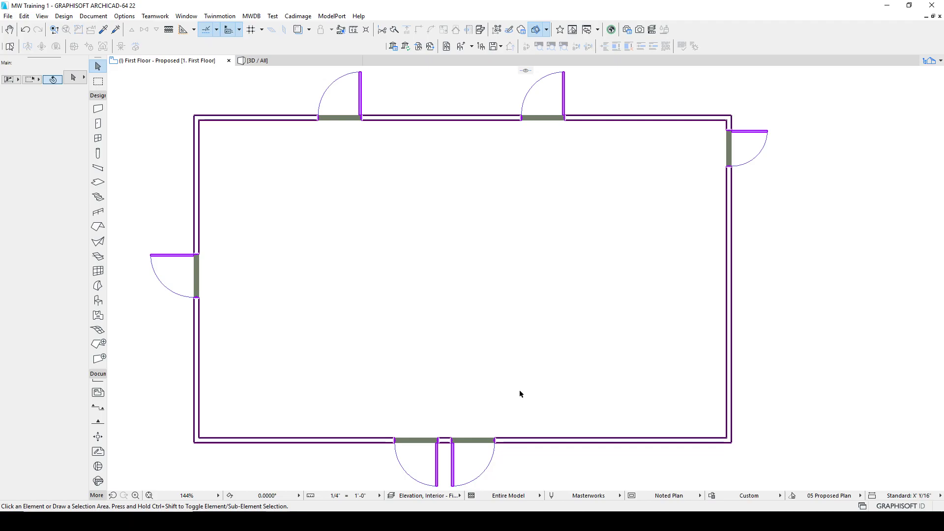
Step: Activate the Interior Elevation tool and set its layer to Project - Markers, Int Elevation
{"action": "left_click", "coordinate": [98, 436]}
{"action": "scroll", "coordinate": [231, 129], "scroll_direction": "up", "scroll_amount": 2}
{"action": "left_click", "coordinate": [44, 109]}
{"action": "scroll", "coordinate": [192, 410], "scroll_direction": "down", "scroll_amount": 1}
{"action": "scroll", "coordinate": [192, 410], "scroll_direction": "down", "scroll_amount": 2}
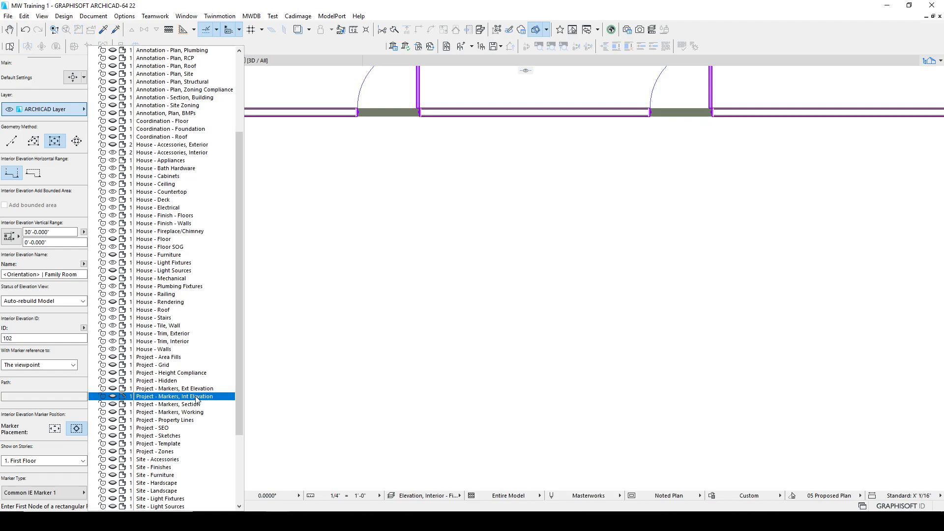
{"action": "left_click", "coordinate": [197, 398]}
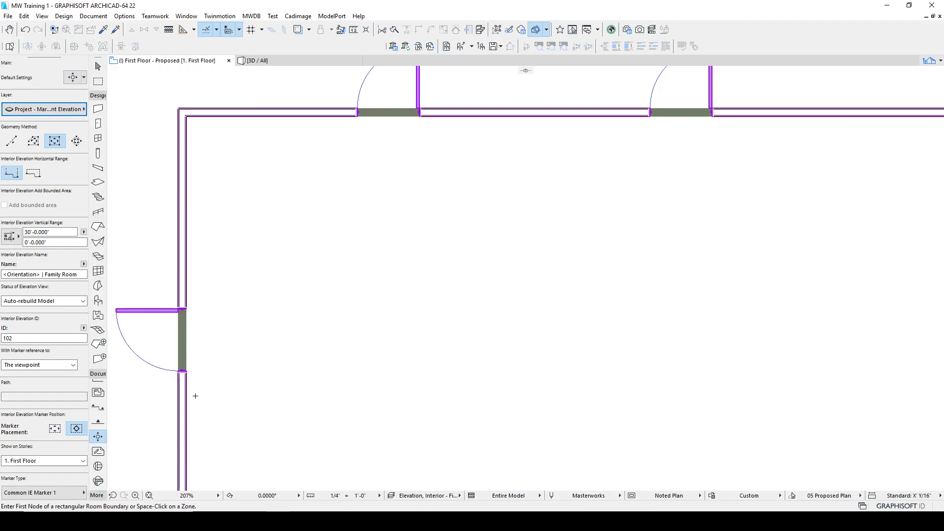
{"action": "left_click", "coordinate": [308, 183]}
{"action": "left_click", "coordinate": [390, 143]}
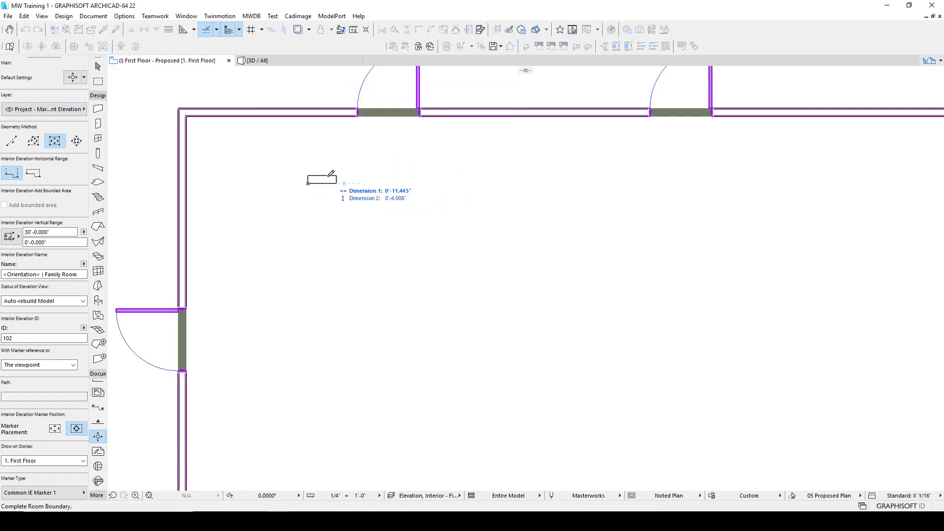
{"action": "key", "text": "Escape"}
Step: Place a rectangular interior elevation from the room's upper-left to lower-right corner on the walls' inner layer line, with a 2.5-foot standpoint distance
{"action": "scroll", "coordinate": [202, 118], "scroll_direction": "up", "scroll_amount": 4}
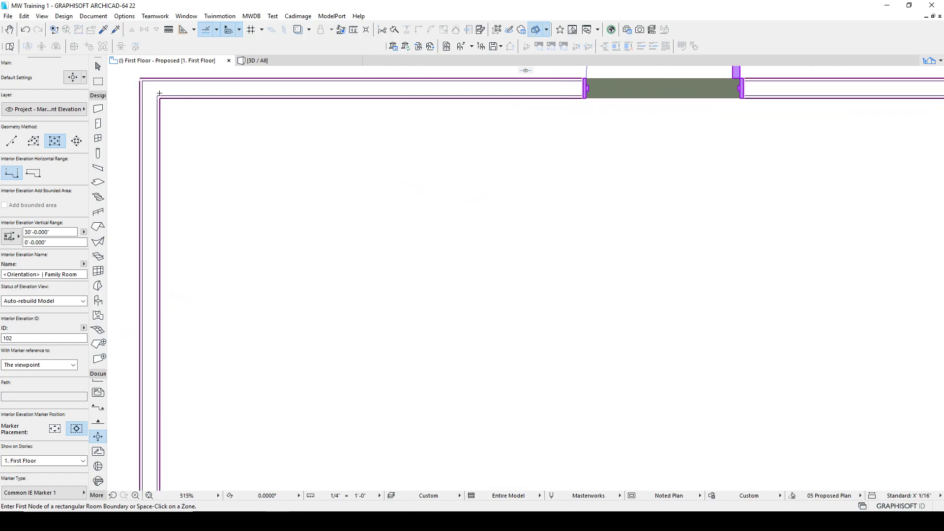
{"action": "left_click", "coordinate": [158, 94]}
{"action": "scroll", "coordinate": [255, 236], "scroll_direction": "down", "scroll_amount": 4}
{"action": "scroll", "coordinate": [236, 202], "scroll_direction": "up", "scroll_amount": 5}
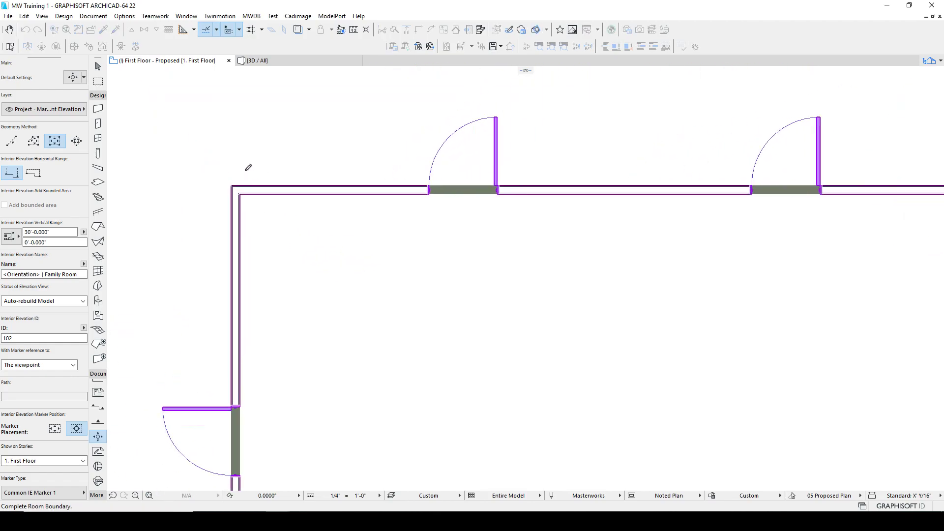
{"action": "scroll", "coordinate": [364, 260], "scroll_direction": "down", "scroll_amount": 5}
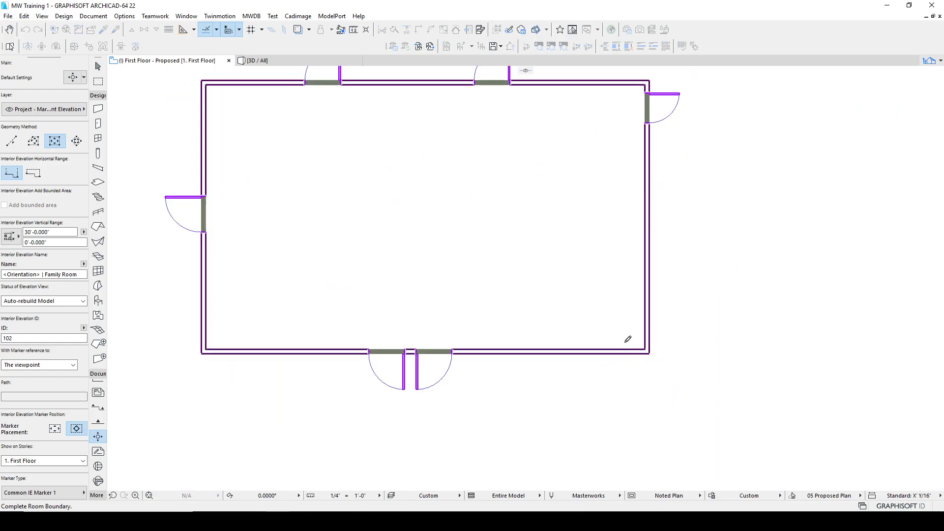
{"action": "scroll", "coordinate": [654, 346], "scroll_direction": "up", "scroll_amount": 5}
{"action": "scroll", "coordinate": [668, 353], "scroll_direction": "up", "scroll_amount": 2}
{"action": "left_click", "coordinate": [699, 376]}
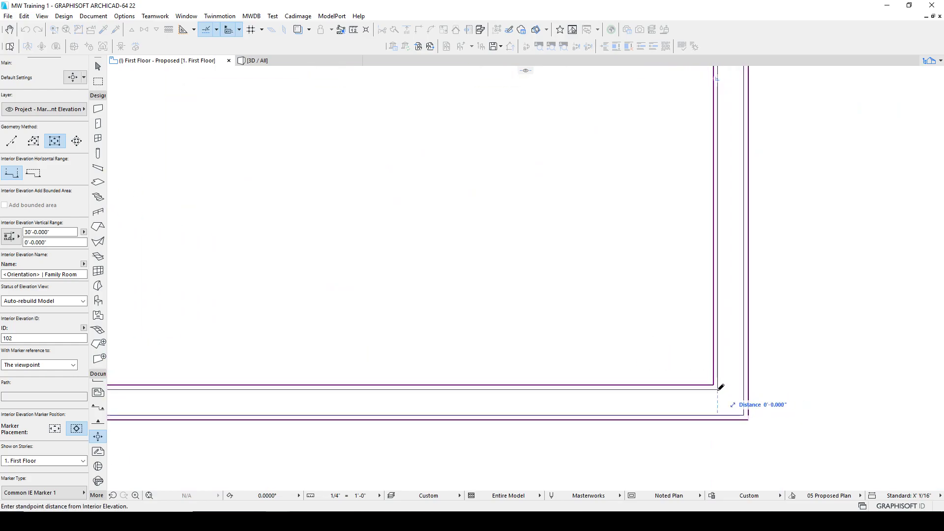
{"action": "scroll", "coordinate": [648, 334], "scroll_direction": "down", "scroll_amount": 5}
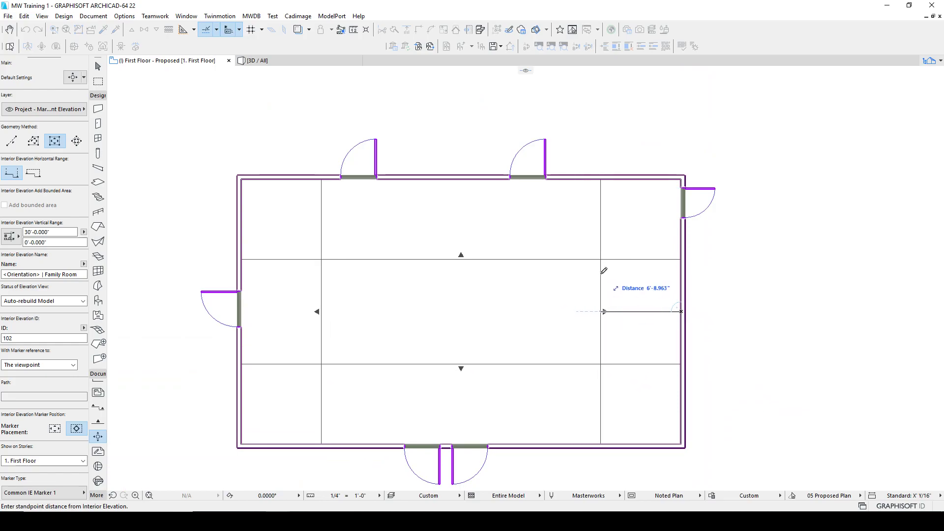
{"action": "type", "text": "2.5"}
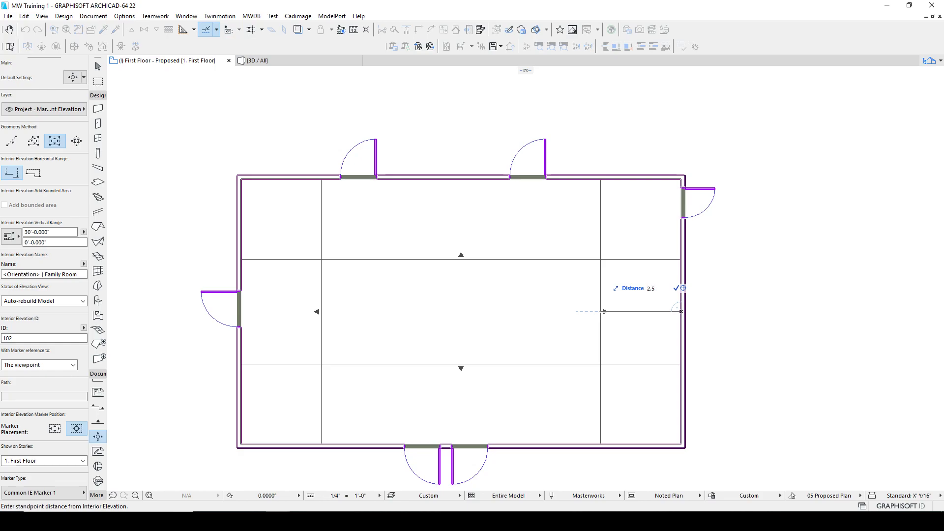
{"action": "key", "text": "Return"}
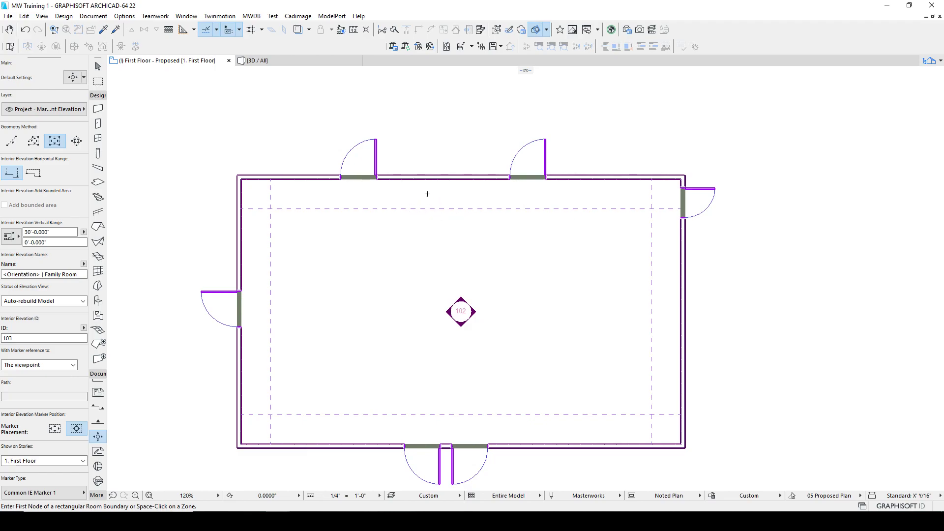
{"action": "left_click", "coordinate": [652, 229], "text": "shift"}
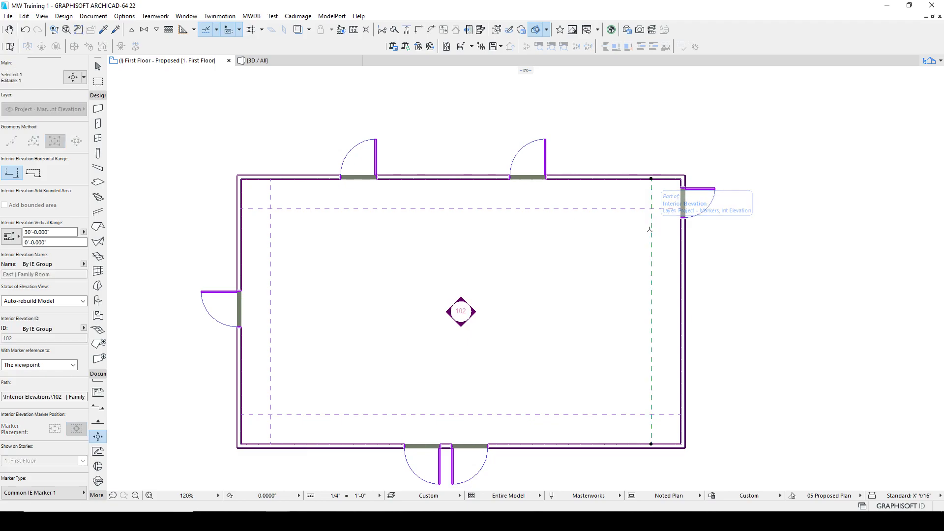
{"action": "left_click", "coordinate": [651, 229]}
{"action": "left_click", "coordinate": [691, 276]}
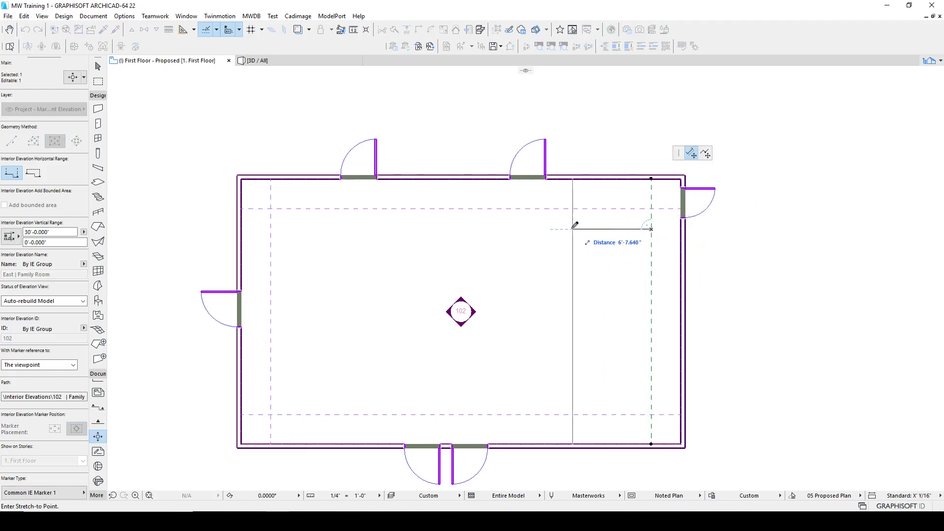
{"action": "key", "text": "Escape"}
{"action": "key", "text": "Escape"}
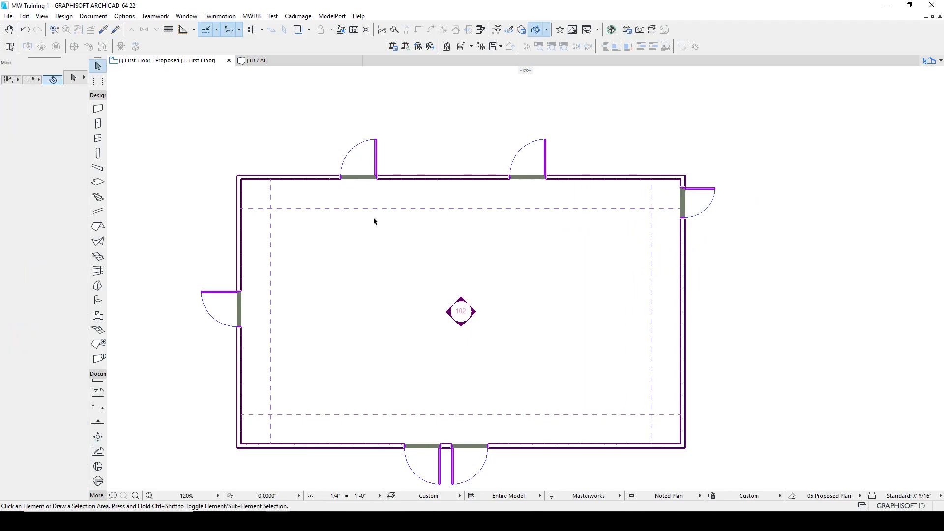
Step: Remove the north elevation from the room's interior elevation group
{"action": "scroll", "coordinate": [303, 183], "scroll_direction": "up", "scroll_amount": 3}
{"action": "scroll", "coordinate": [302, 182], "scroll_direction": "up", "scroll_amount": 2}
{"action": "left_click", "coordinate": [303, 166]}
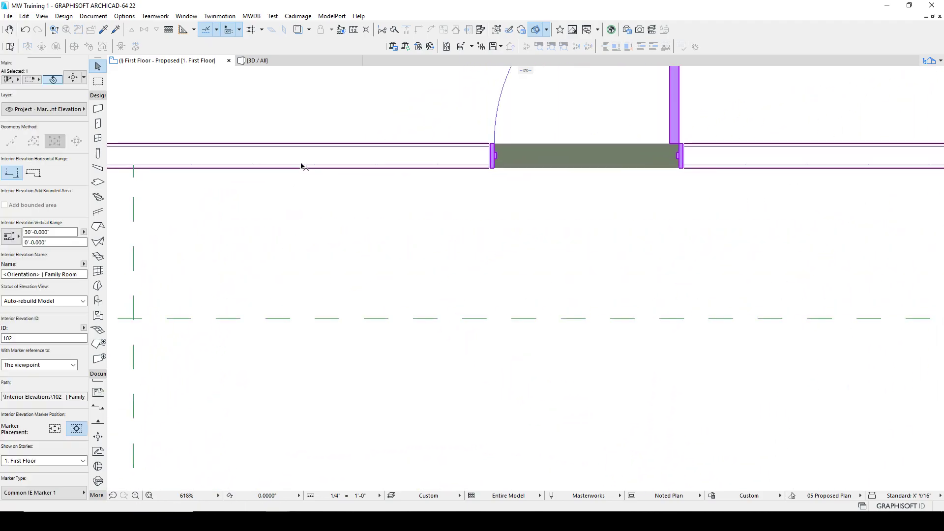
{"action": "left_click", "coordinate": [303, 167]}
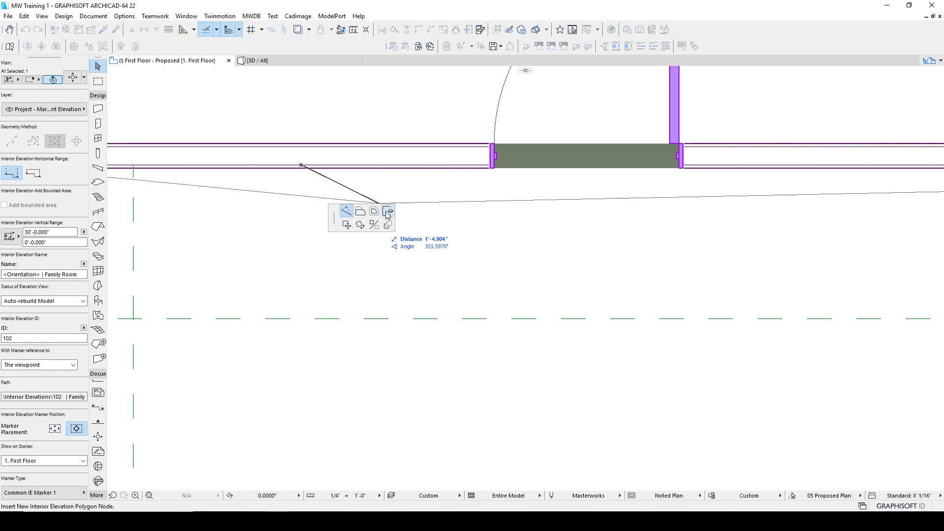
{"action": "key", "text": "Escape"}
{"action": "key", "text": "Escape"}
{"action": "scroll", "coordinate": [341, 283], "scroll_direction": "down", "scroll_amount": 5}
{"action": "middle_click_drag", "start_coordinate": [397, 305], "coordinate": [383, 183]}
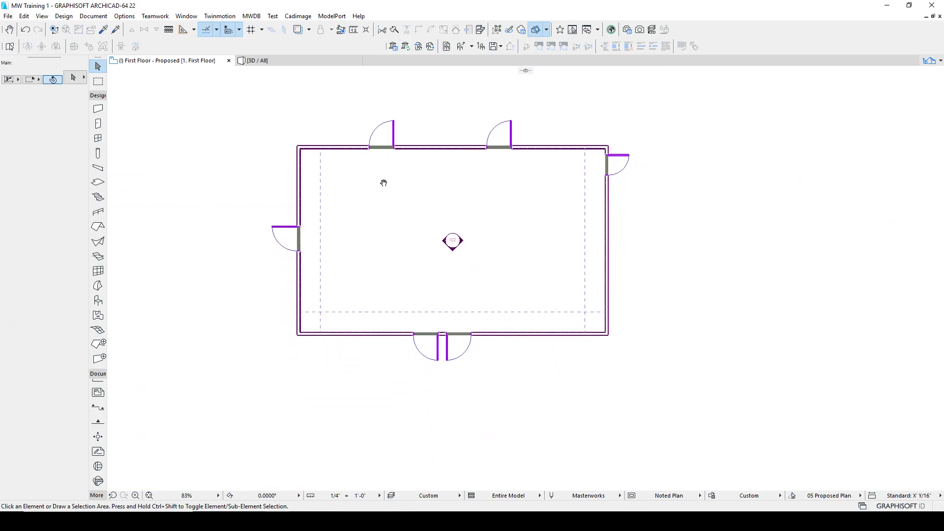
Step: Restore the north elevation along the upper wall in the interior elevation group
{"action": "left_click", "coordinate": [320, 176]}
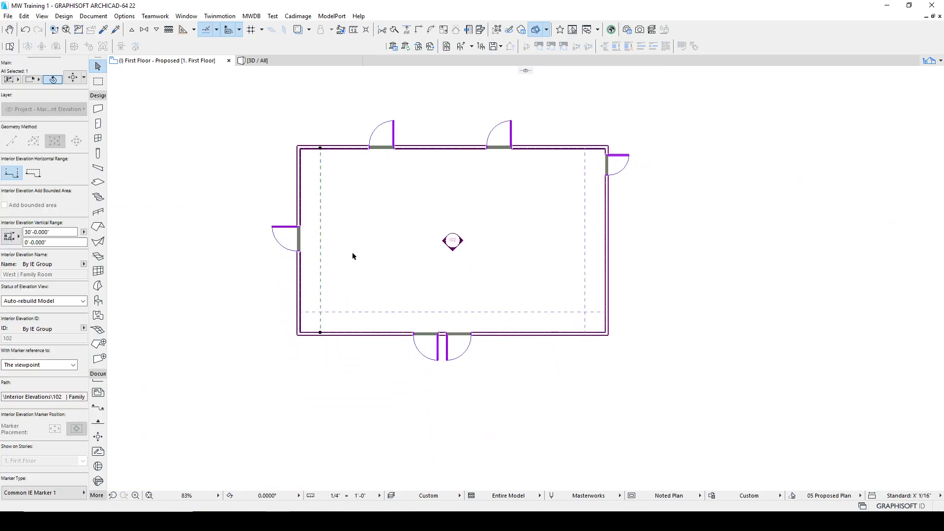
{"action": "left_click", "coordinate": [340, 153]}
{"action": "scroll", "coordinate": [339, 148], "scroll_direction": "up", "scroll_amount": 4}
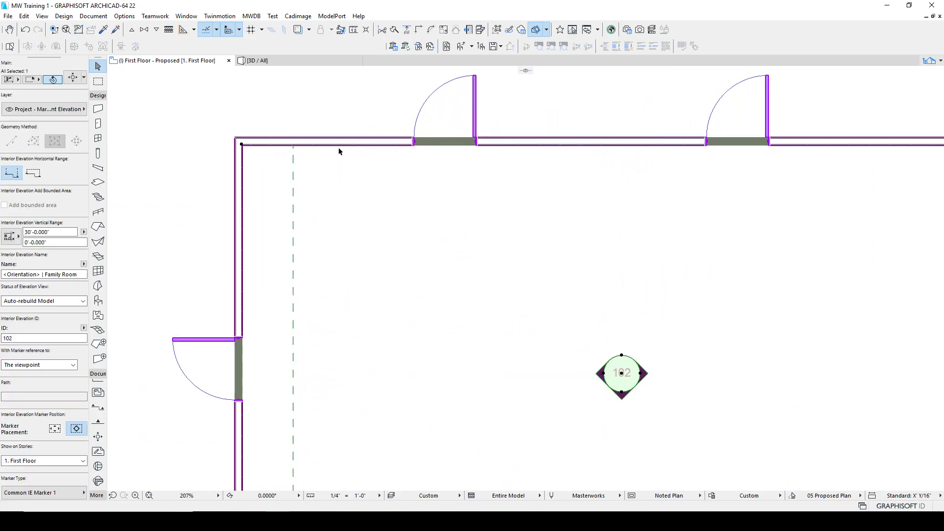
{"action": "left_click", "coordinate": [325, 143]}
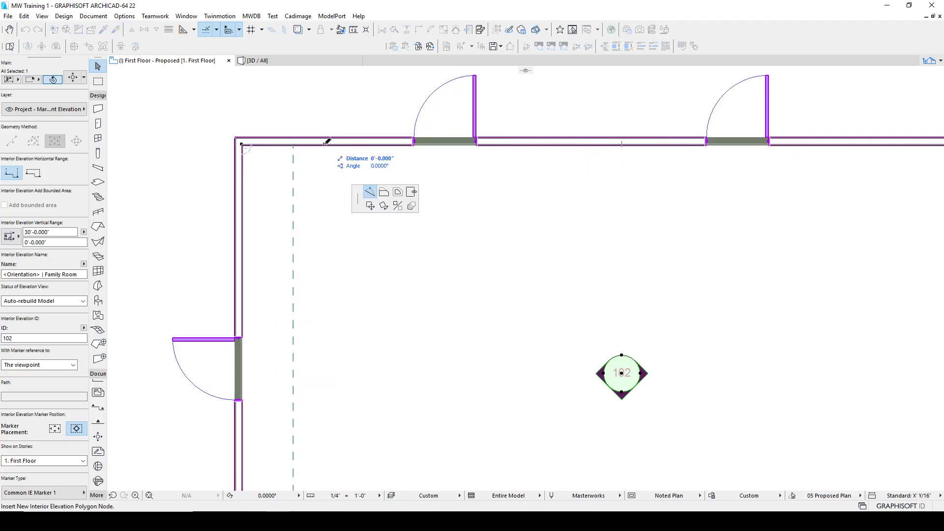
{"action": "left_click", "coordinate": [413, 195]}
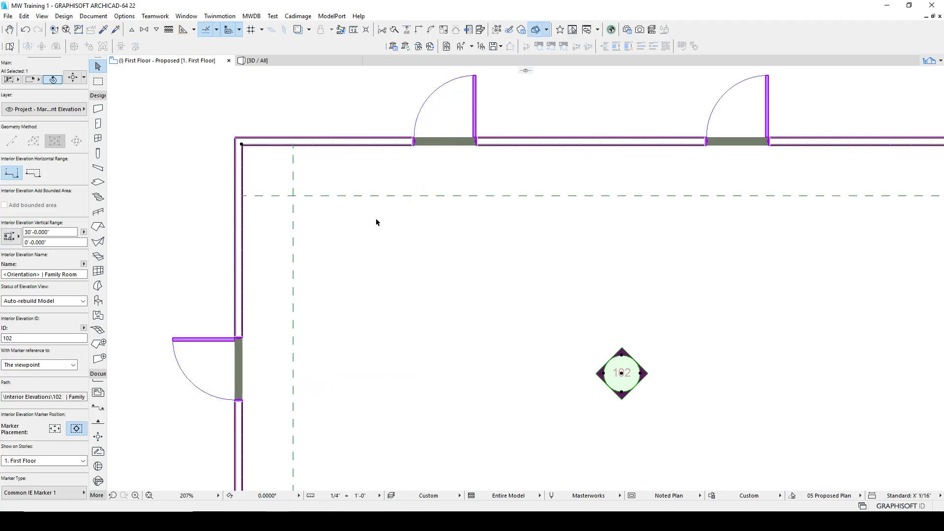
{"action": "scroll", "coordinate": [379, 220], "scroll_direction": "down", "scroll_amount": 4}
{"action": "key", "text": "Escape"}
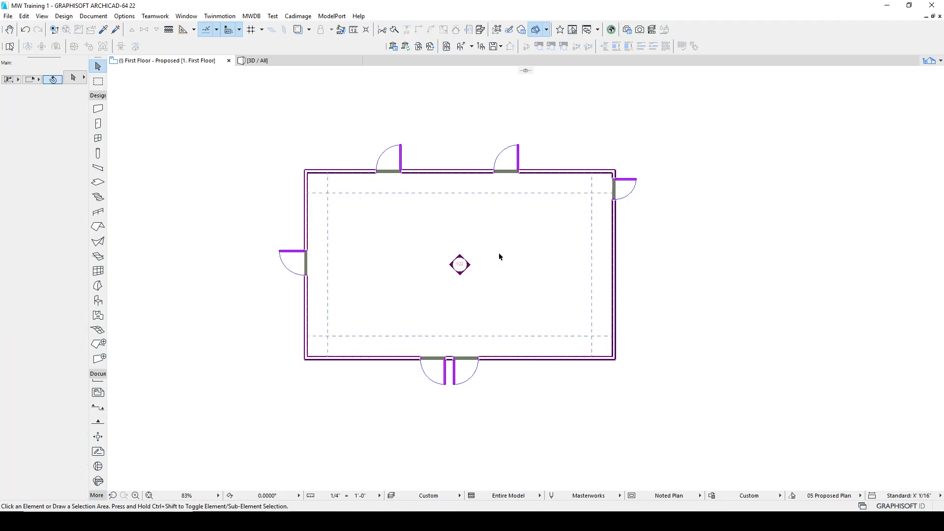
Step: Open the Organizer and expand the Family Room interior elevation group in the project map
{"action": "left_click", "coordinate": [930, 61]}
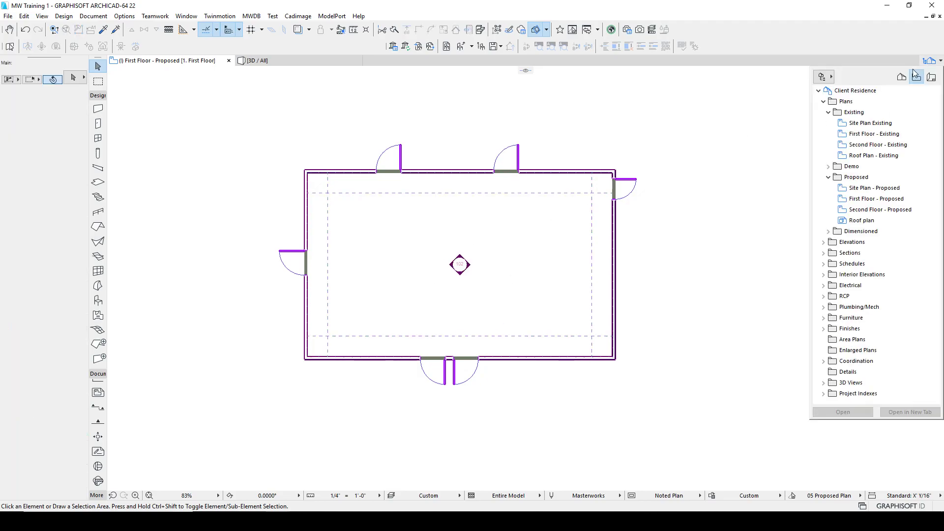
{"action": "left_click", "coordinate": [829, 78]}
{"action": "left_click", "coordinate": [868, 86]}
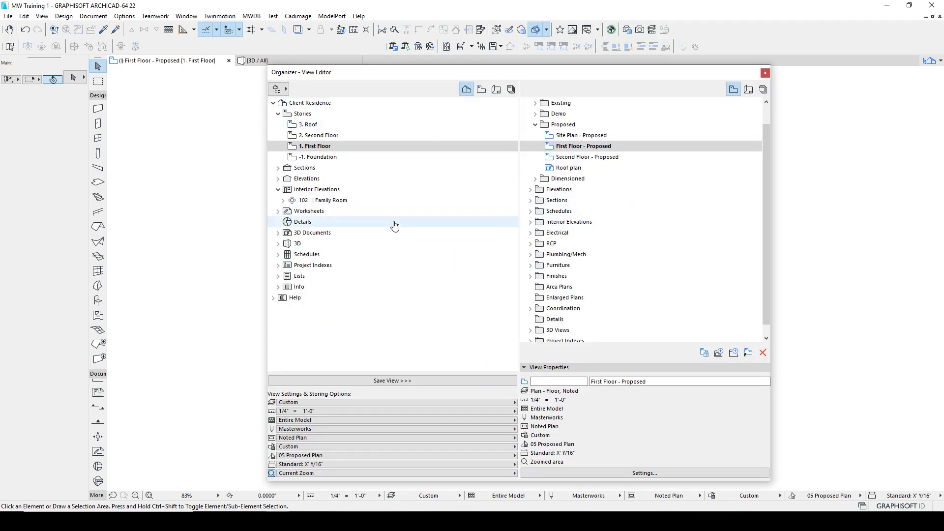
{"action": "left_click", "coordinate": [284, 200]}
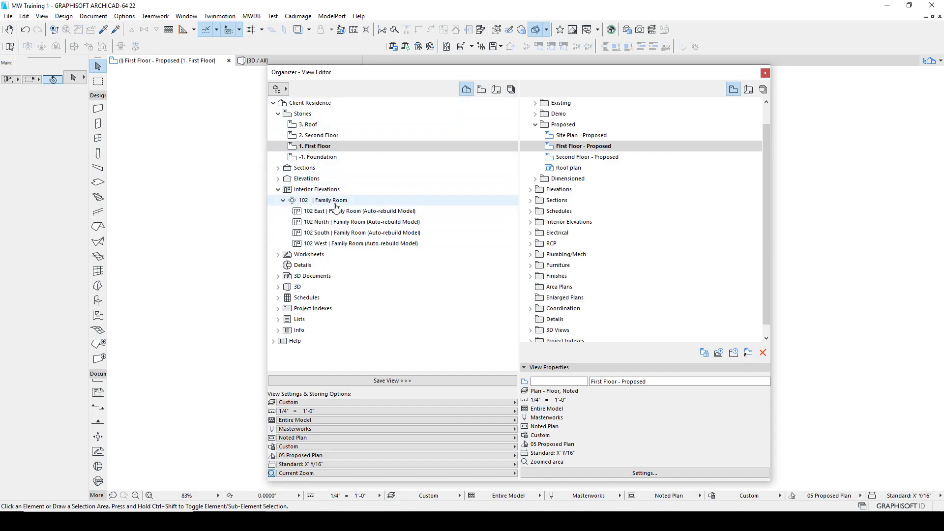
{"action": "left_click", "coordinate": [284, 200]}
{"action": "left_click", "coordinate": [284, 201]}
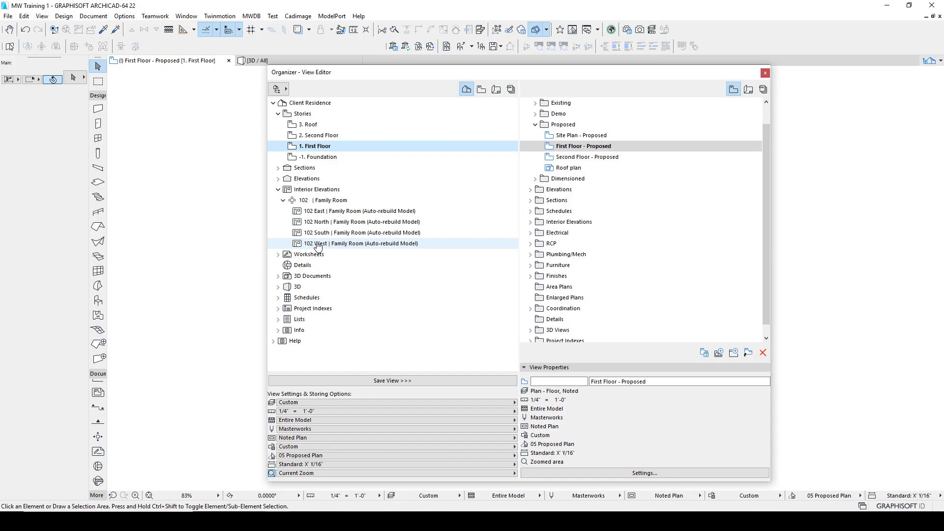
{"action": "left_click", "coordinate": [328, 201]}
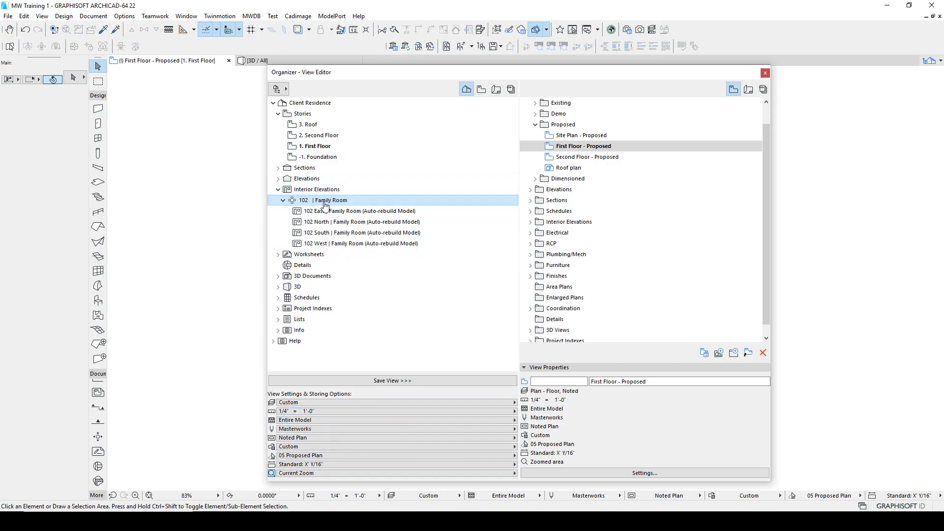
Step: Expand the Interior Elevations folder in the Organizer's view map
{"action": "left_click", "coordinate": [734, 91]}
{"action": "scroll", "coordinate": [766, 111], "scroll_direction": "up", "scroll_amount": 1}
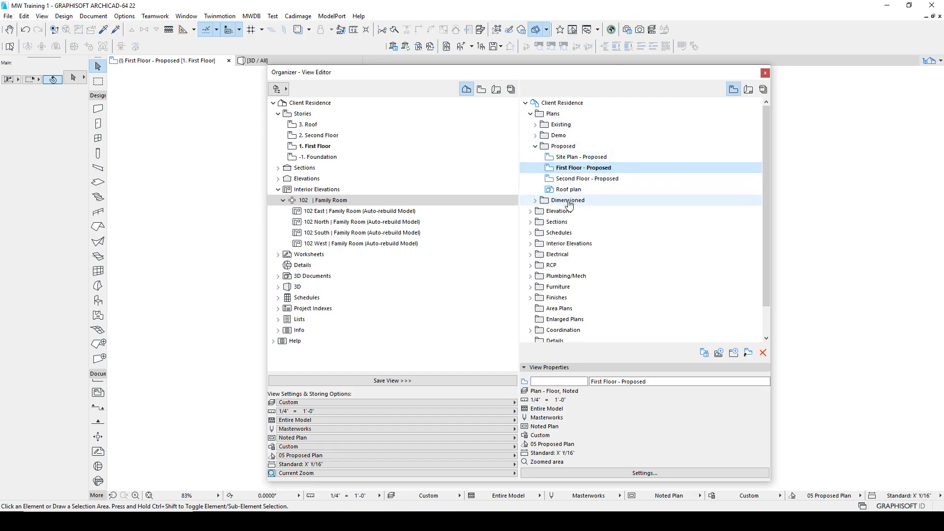
{"action": "scroll", "coordinate": [570, 207], "scroll_direction": "down", "scroll_amount": 1}
{"action": "left_click", "coordinate": [530, 211]}
{"action": "scroll", "coordinate": [679, 248], "scroll_direction": "down", "scroll_amount": 1}
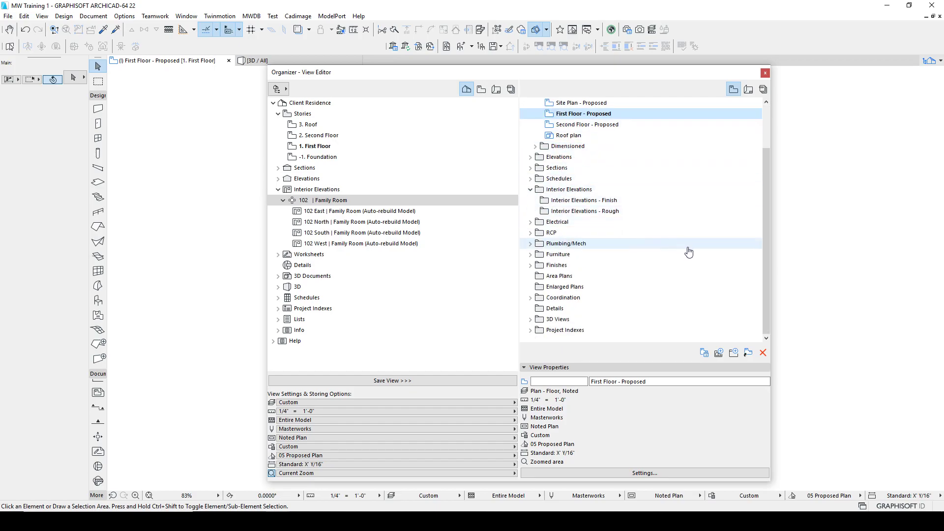
{"action": "scroll", "coordinate": [689, 249], "scroll_direction": "up", "scroll_amount": 2}
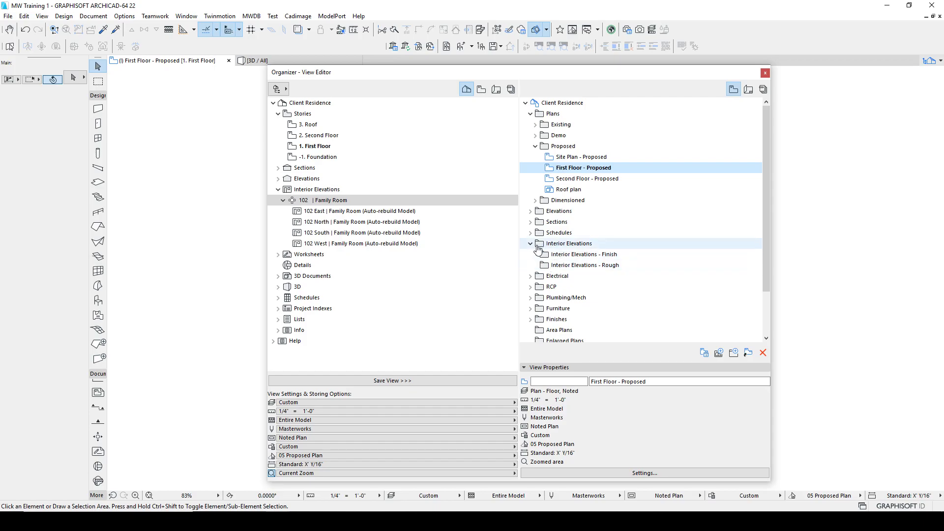
Step: Set the Family Room interior elevation group's reference ID to 101, keeping the name as <Orientation> | Family Room
{"action": "right_click", "coordinate": [298, 201]}
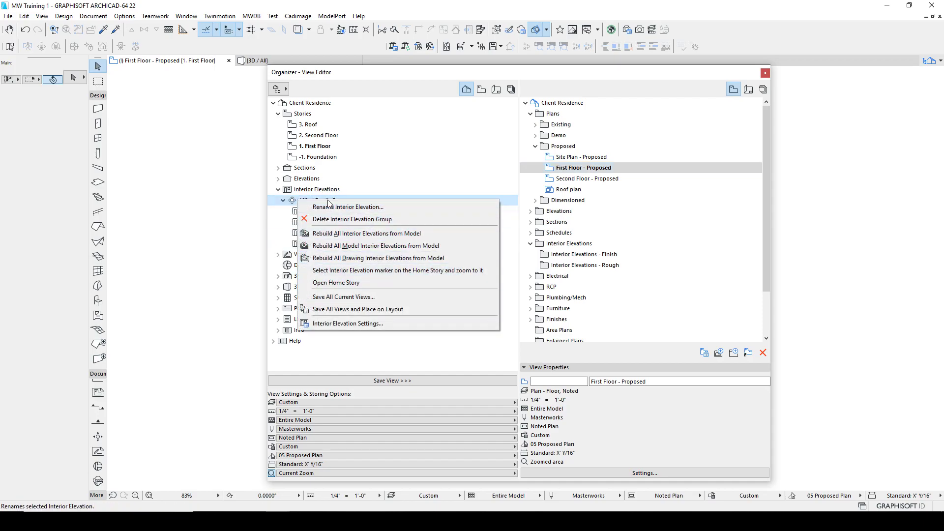
{"action": "left_click", "coordinate": [329, 324]}
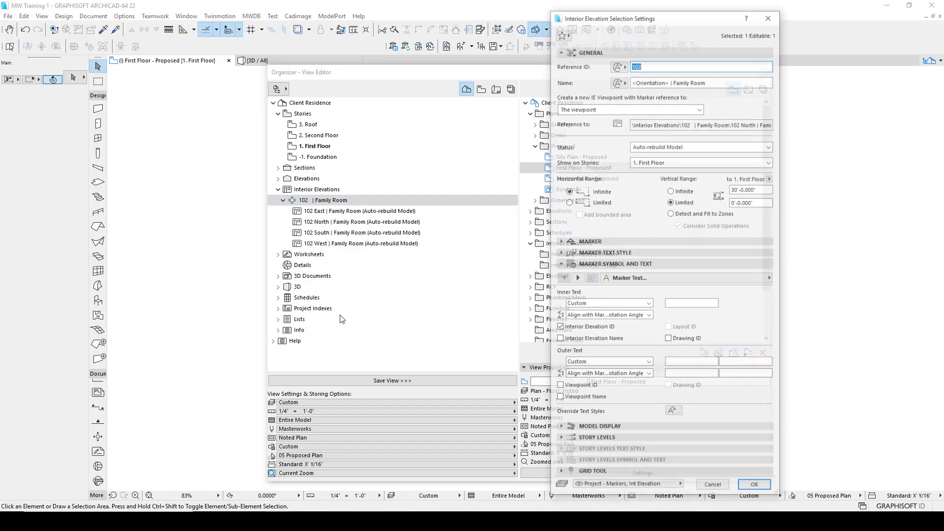
{"action": "left_click_drag", "start_coordinate": [653, 23], "coordinate": [442, 31]}
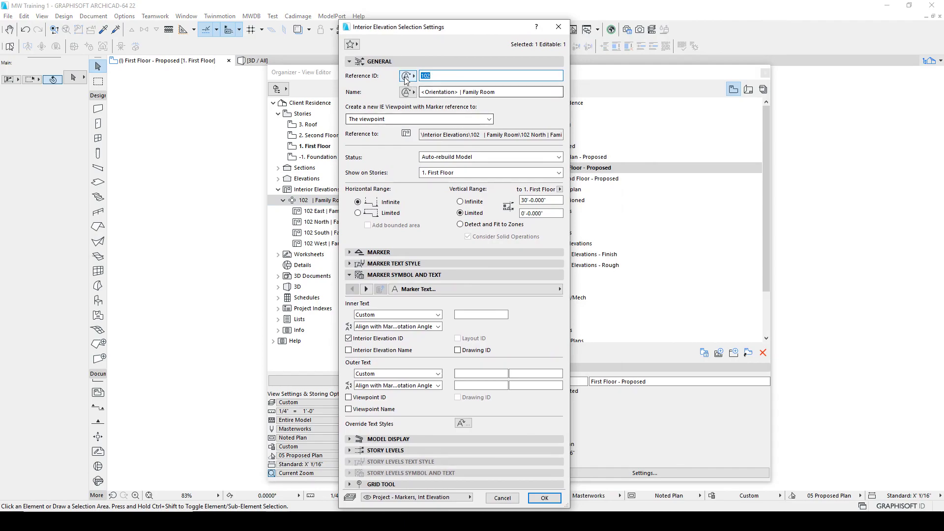
{"action": "left_click", "coordinate": [443, 77]}
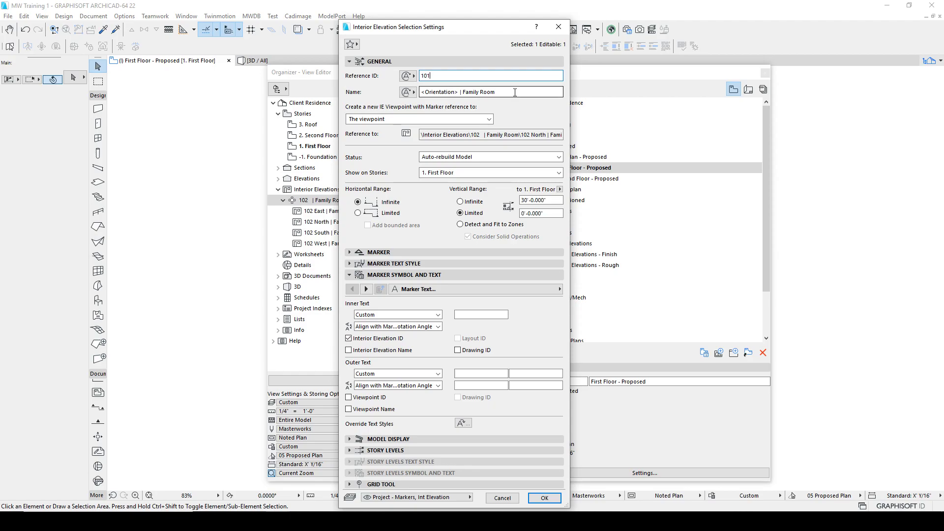
{"action": "left_click", "coordinate": [511, 93]}
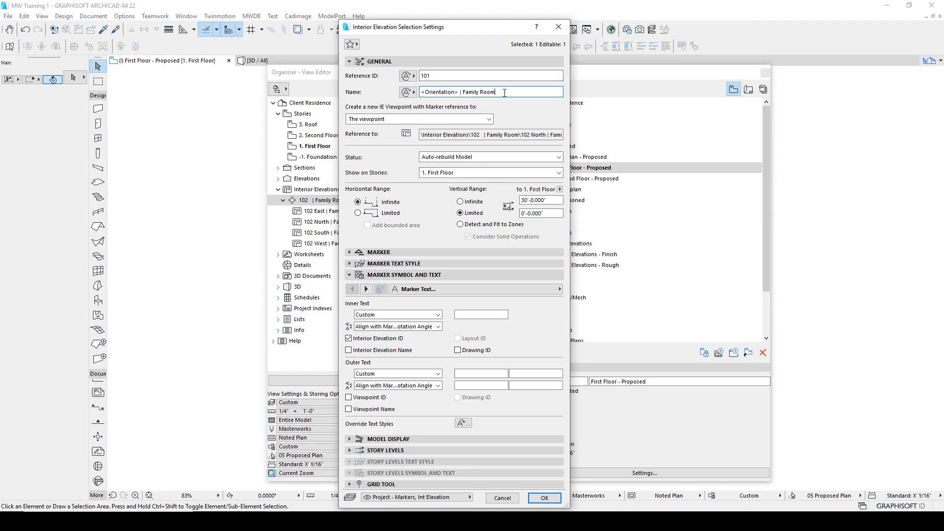
{"action": "left_click", "coordinate": [412, 93]}
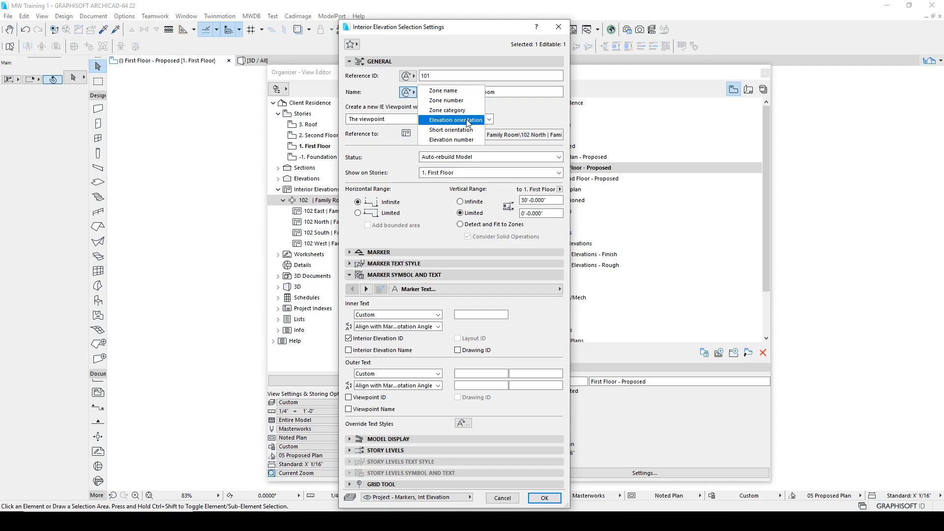
{"action": "left_click", "coordinate": [440, 122]}
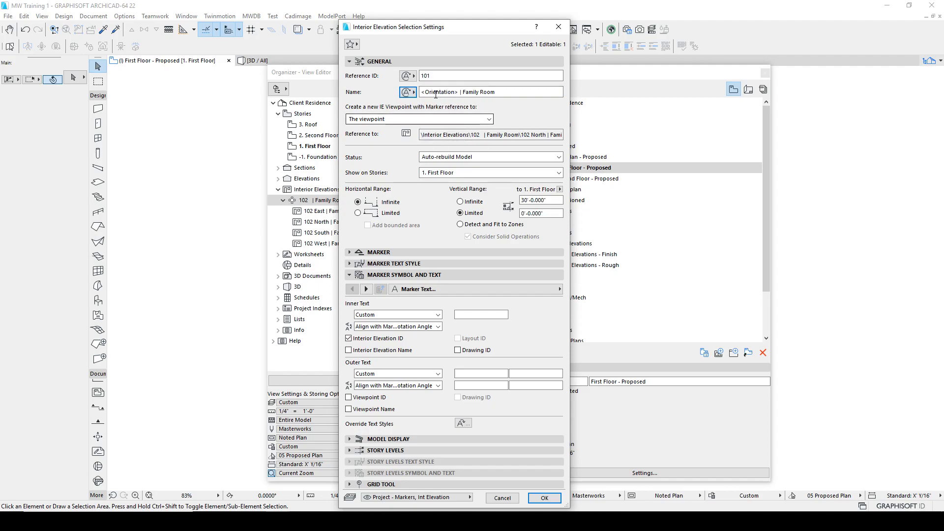
{"action": "left_click", "coordinate": [461, 93]}
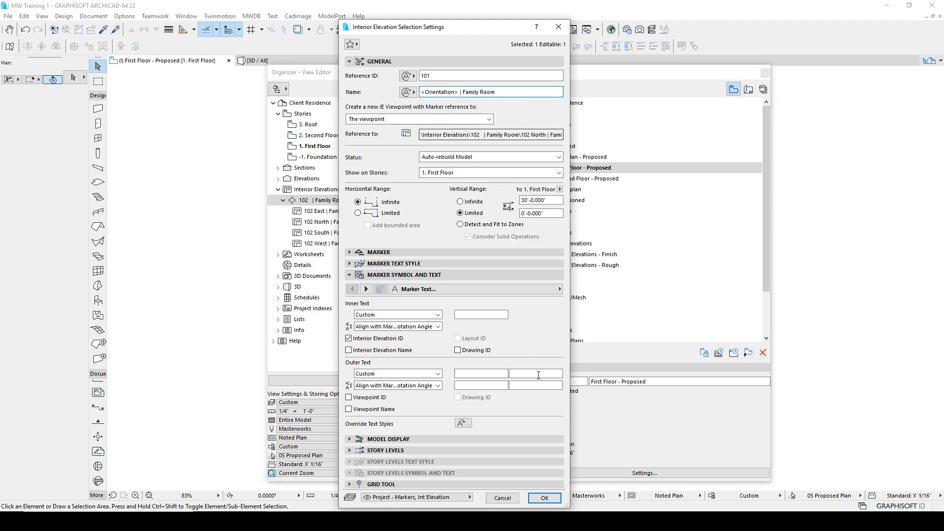
{"action": "left_click", "coordinate": [544, 498]}
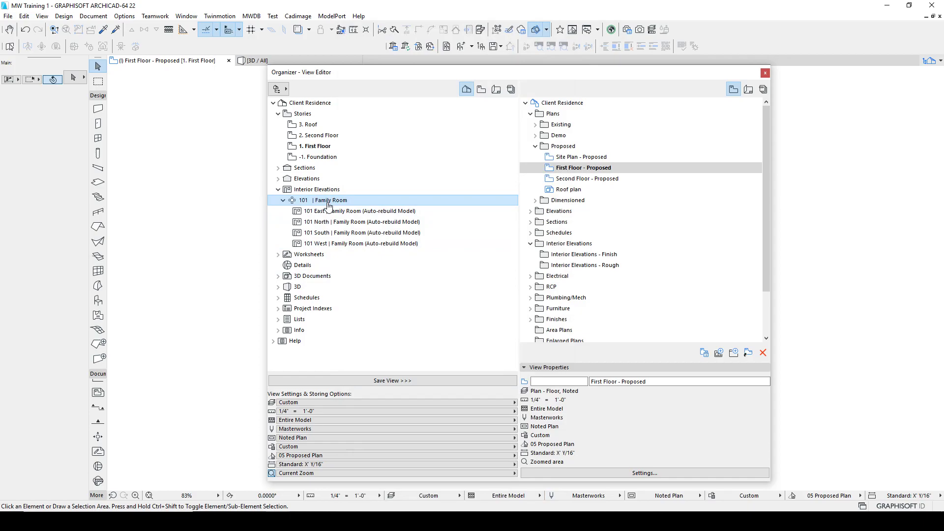
Step: Review the shared interior elevation settings of the four Family Room elevations, including their ID, name and range options
{"action": "left_click", "coordinate": [308, 203]}
{"action": "left_click", "coordinate": [324, 212]}
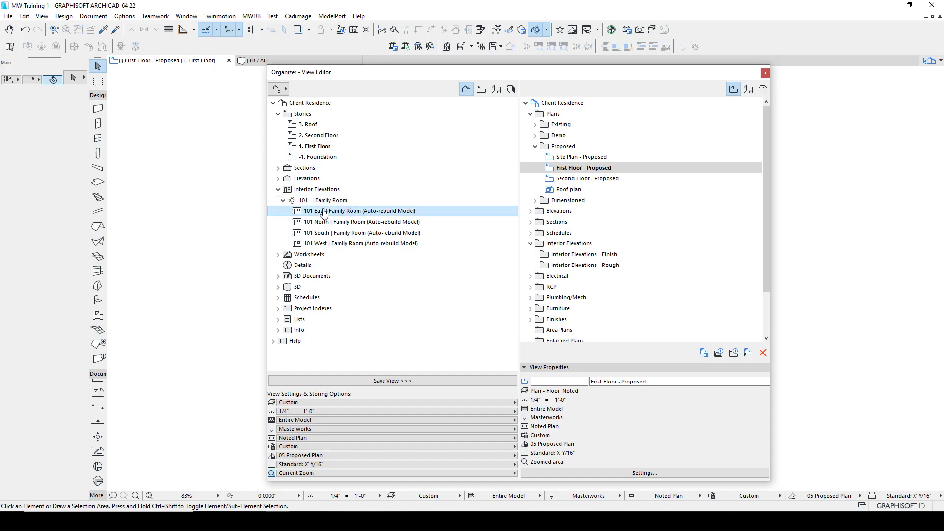
{"action": "left_click", "coordinate": [323, 243], "text": "shift"}
{"action": "right_click", "coordinate": [323, 244]}
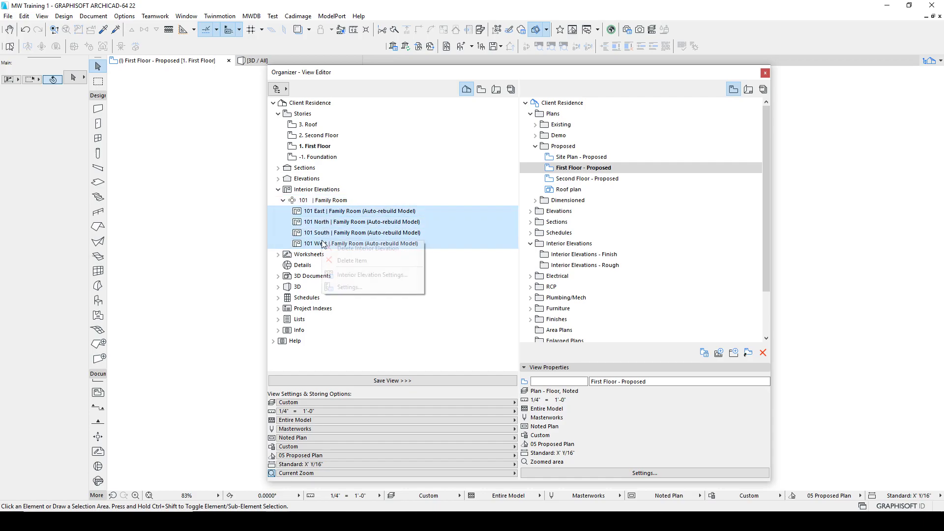
{"action": "left_click", "coordinate": [365, 276]}
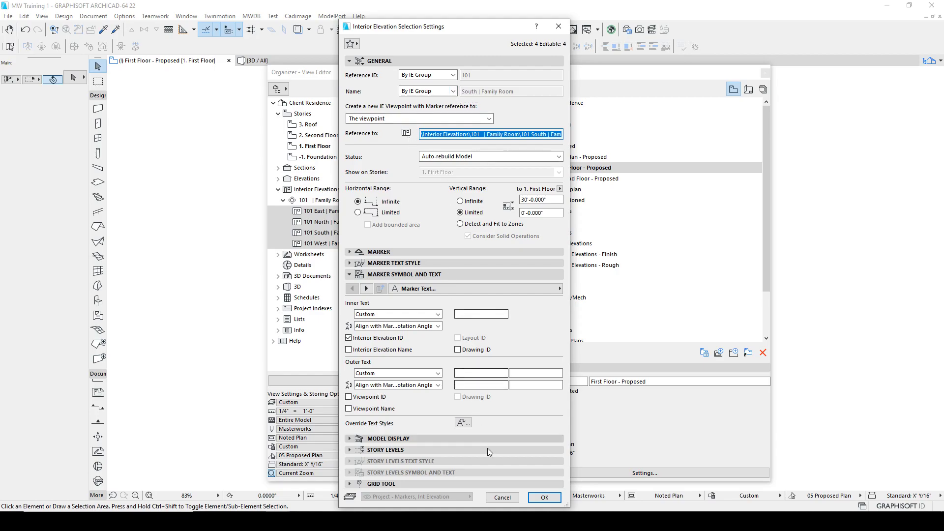
{"action": "left_click_drag", "start_coordinate": [401, 28], "coordinate": [453, 24]}
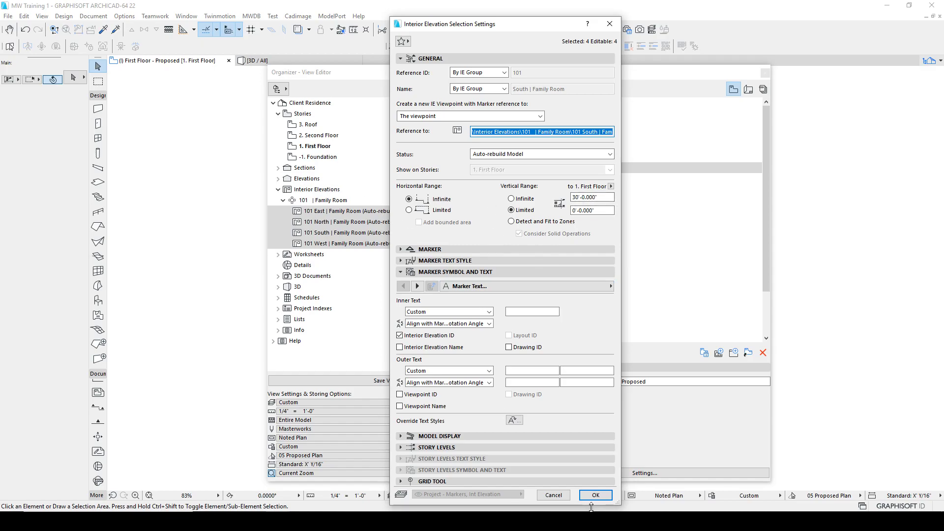
{"action": "left_click", "coordinate": [602, 497]}
Step: Set the upper vertical range limit of the 101 Family Room interior elevation group to 10-1
{"action": "left_click", "coordinate": [337, 202]}
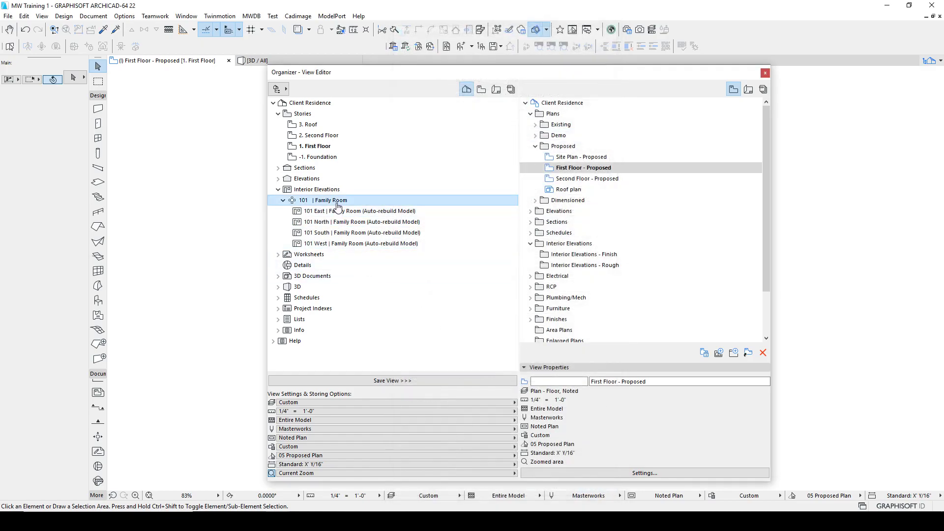
{"action": "right_click", "coordinate": [338, 205]}
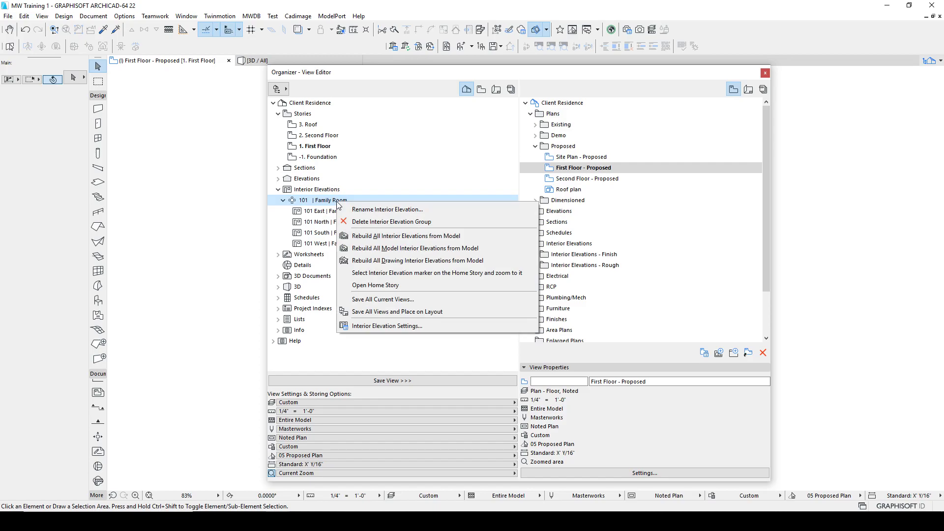
{"action": "left_click", "coordinate": [376, 324]}
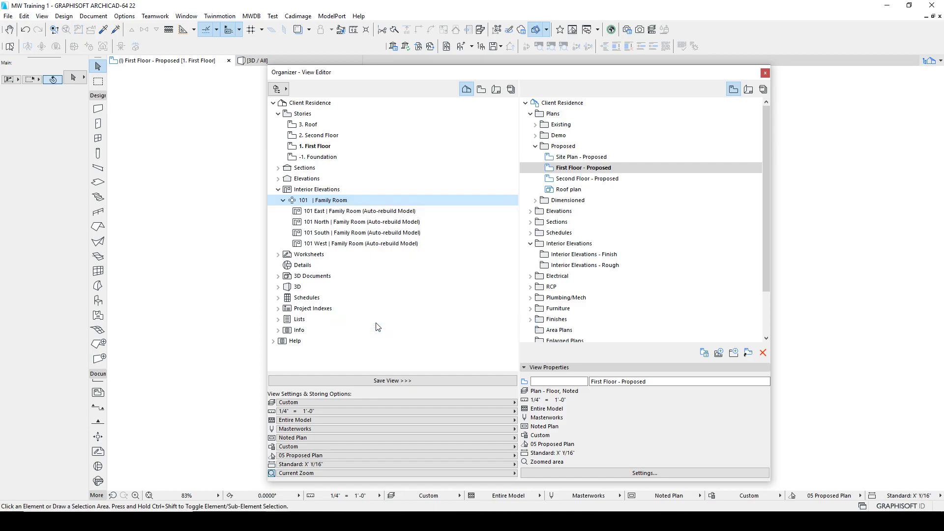
{"action": "left_click", "coordinate": [590, 197]}
{"action": "type", "text": "1"}
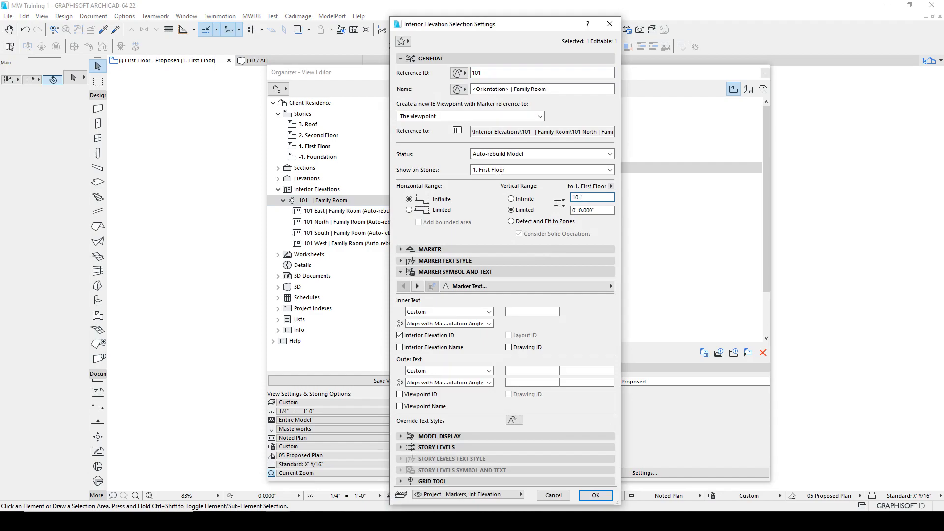
{"action": "type", "text": "0-1"}
{"action": "key", "text": "Return"}
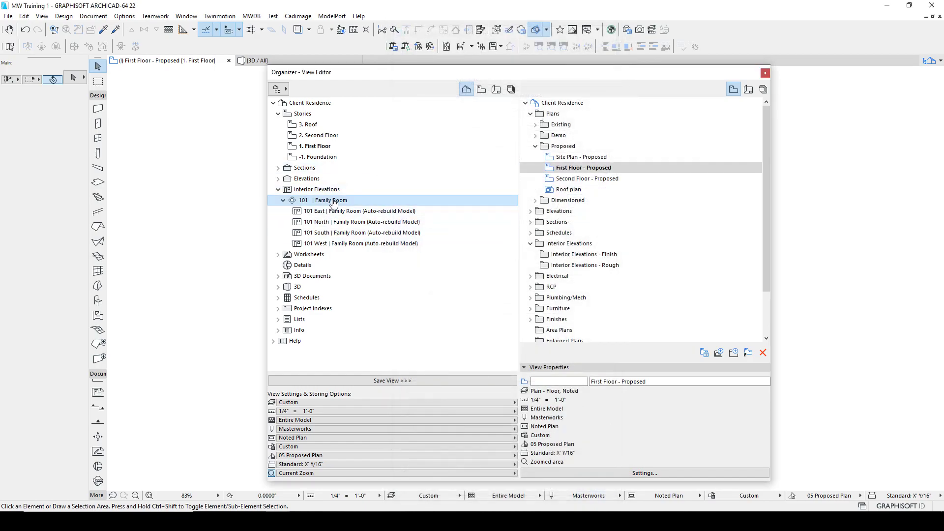
Step: Open the 101 East Family Room elevation to inspect it, moving the Organizer out of the way and back
{"action": "left_click_drag", "start_coordinate": [430, 74], "coordinate": [373, 481]}
{"action": "double_click", "coordinate": [324, 238]}
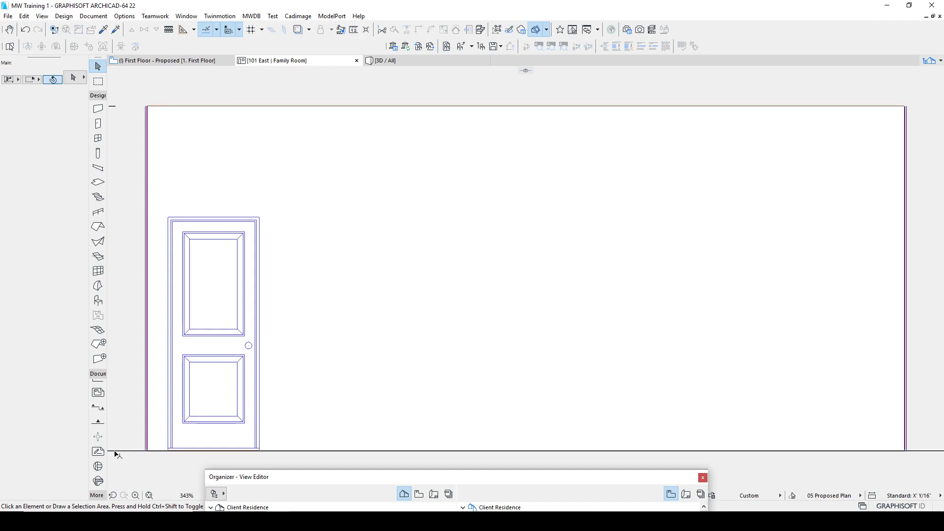
{"action": "left_click_drag", "start_coordinate": [317, 482], "coordinate": [325, 91]}
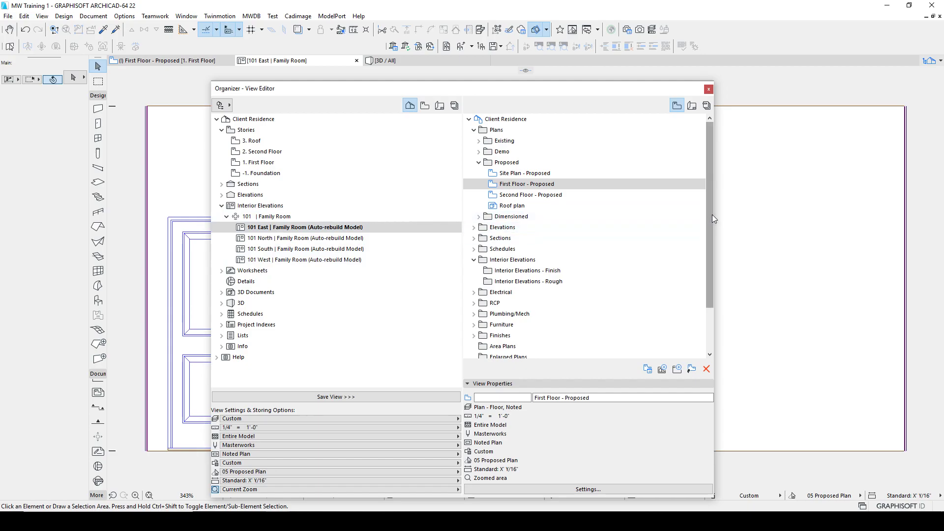
{"action": "left_click_drag", "start_coordinate": [397, 91], "coordinate": [394, 74]}
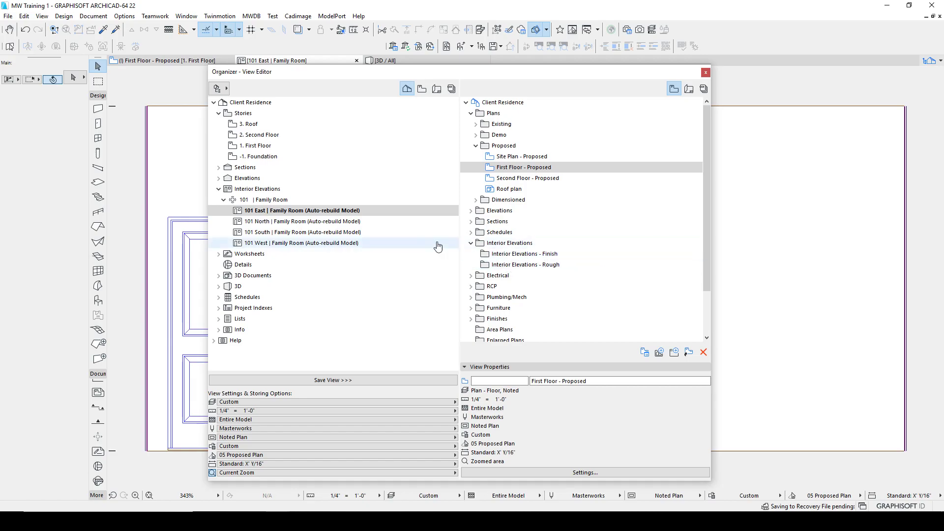
Step: For the Family Room group's views, choose the Elevation, Interior - Finish layer combination and a scale of 1/2" = 1'-0"
{"action": "left_click", "coordinate": [224, 200]}
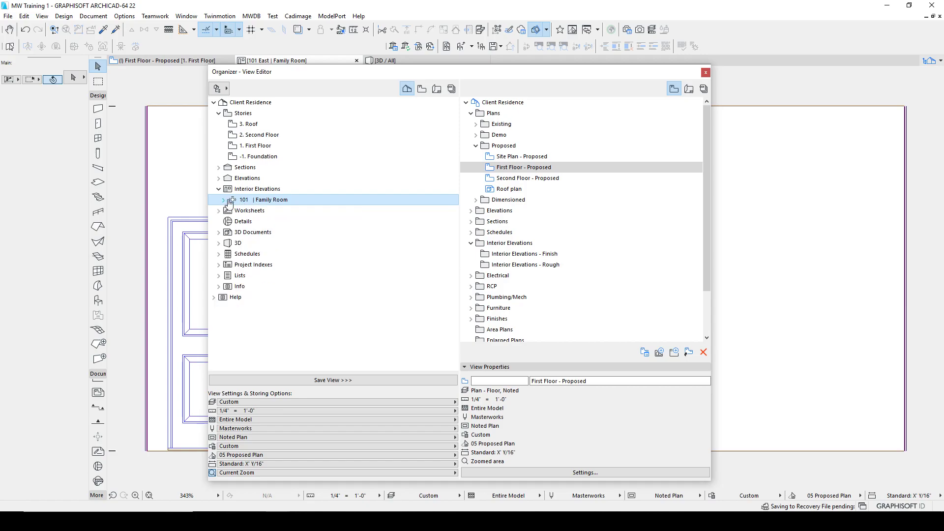
{"action": "left_click", "coordinate": [288, 403]}
{"action": "left_click", "coordinate": [288, 403]}
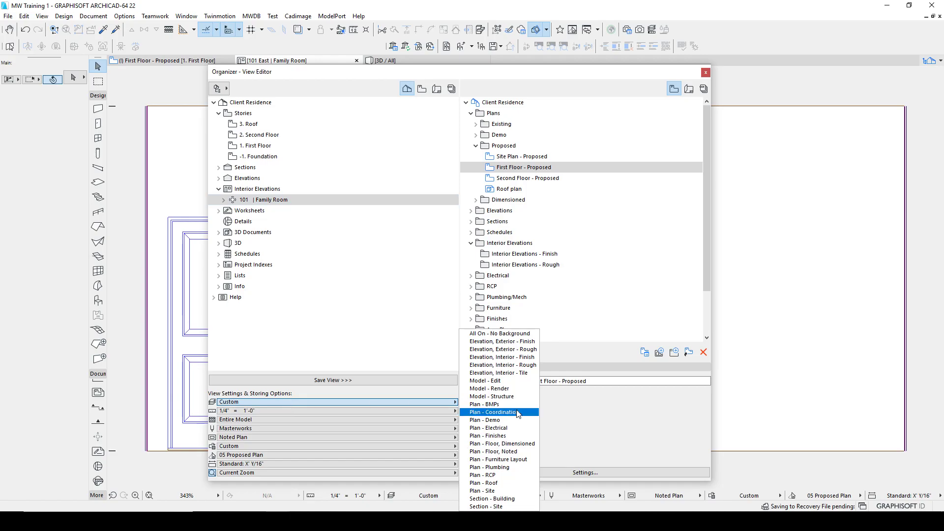
{"action": "left_click", "coordinate": [522, 357]}
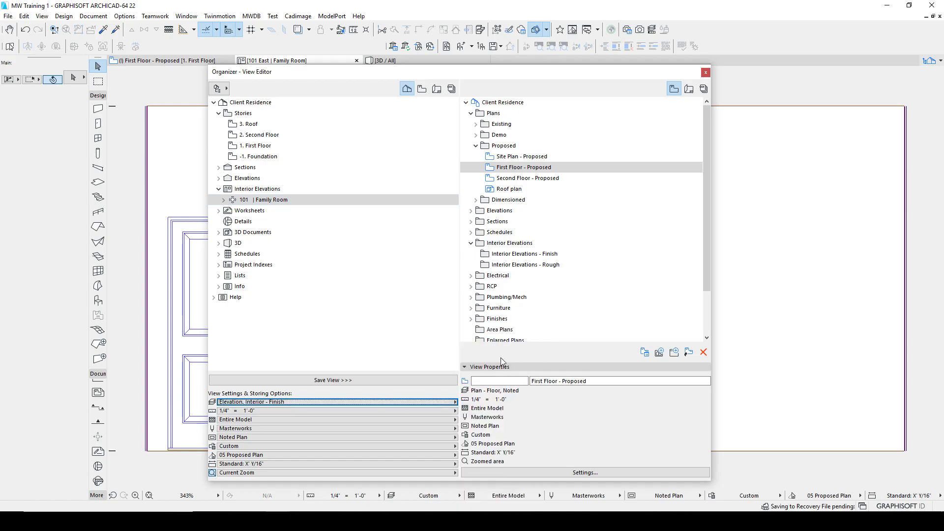
{"action": "left_click", "coordinate": [342, 412]}
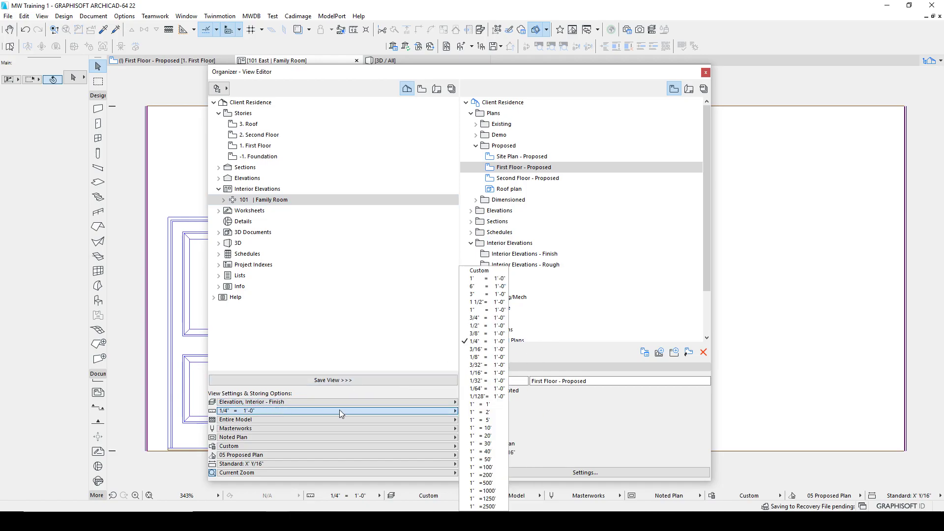
{"action": "left_click", "coordinate": [475, 326]}
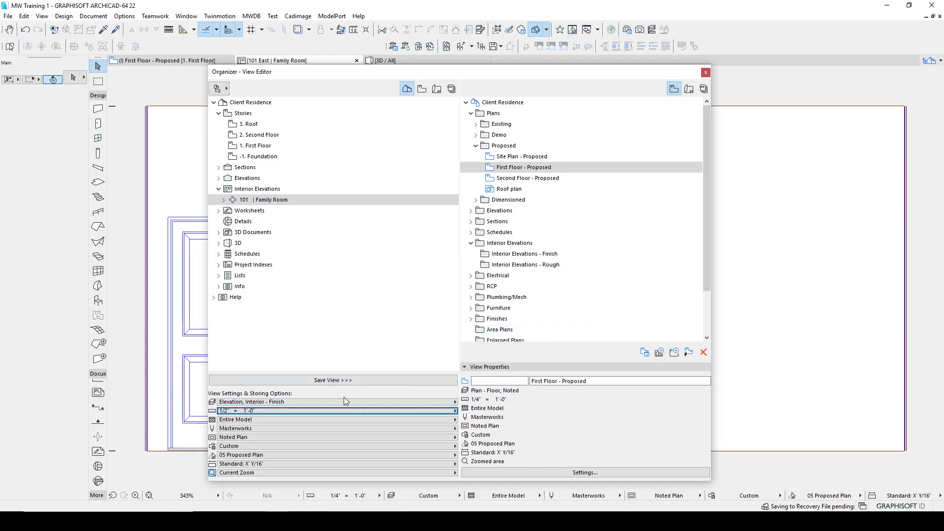
Step: Set the view storing options to No Overrides for graphic overrides and Fit in Window for zoom
{"action": "left_click", "coordinate": [258, 429]}
{"action": "left_click", "coordinate": [257, 432]}
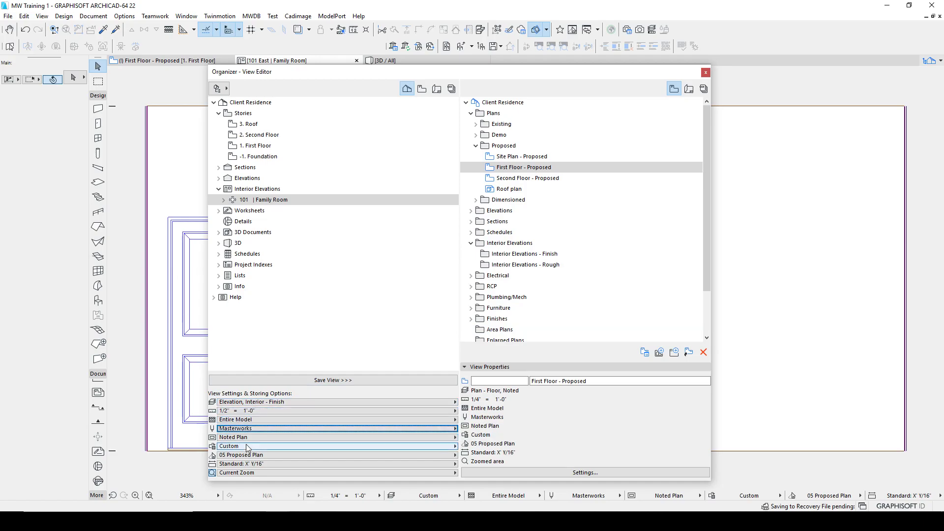
{"action": "left_click", "coordinate": [238, 448]}
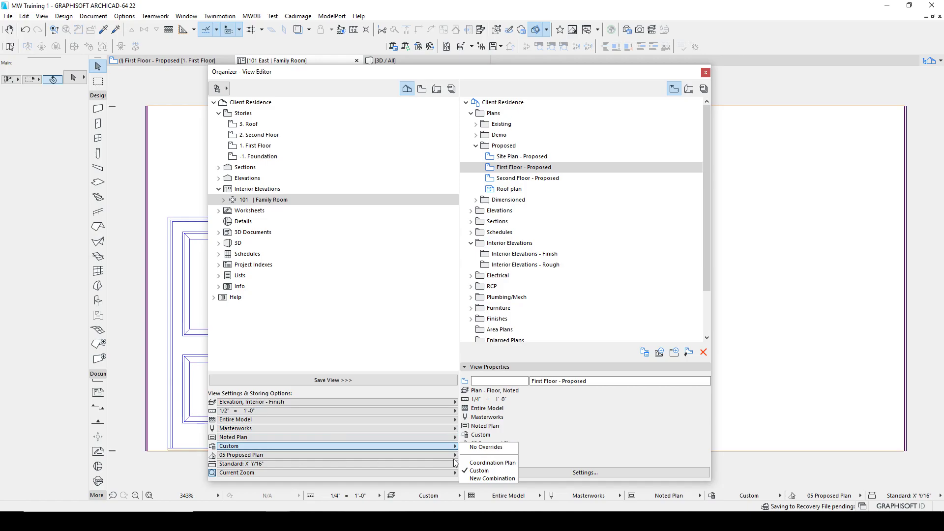
{"action": "left_click", "coordinate": [498, 448]}
{"action": "left_click", "coordinate": [261, 474]}
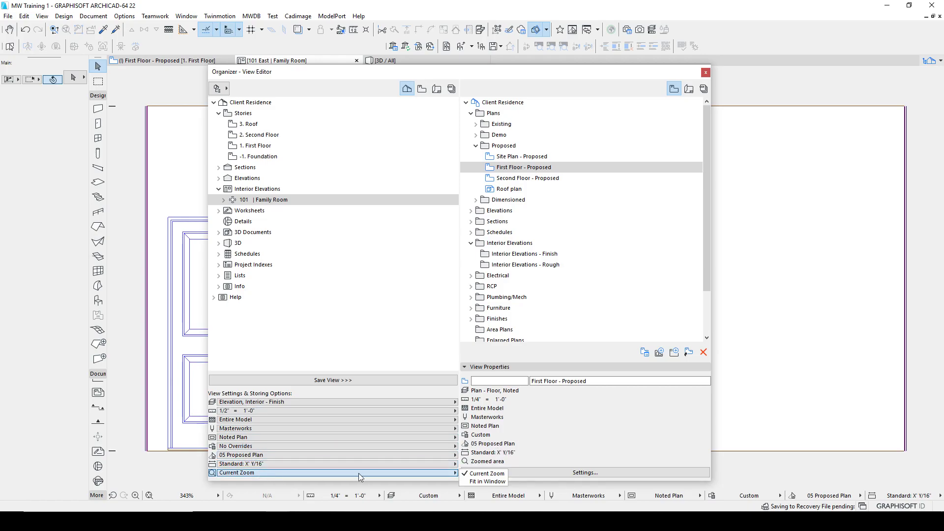
{"action": "left_click", "coordinate": [485, 481]}
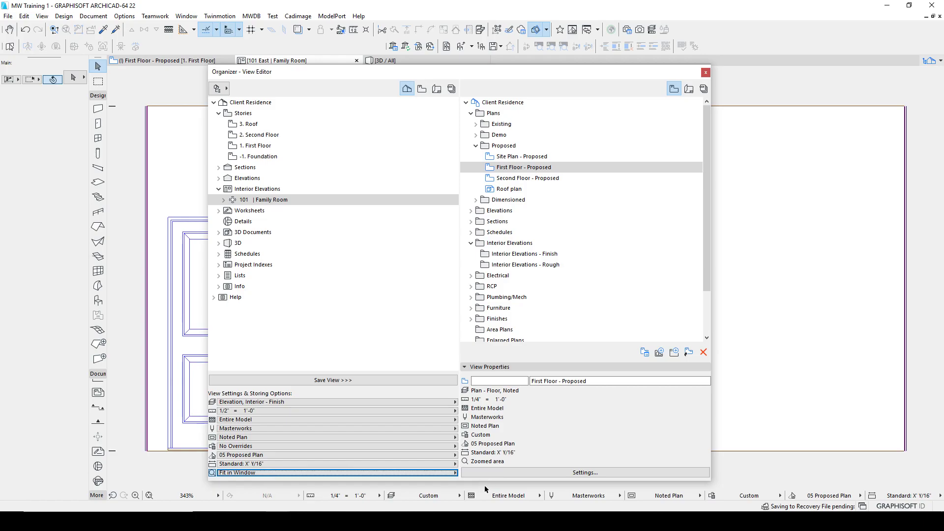
Step: Save the Family Room group's views into the Interior Elevations - Finish folder and expand the saved group
{"action": "left_click", "coordinate": [505, 255]}
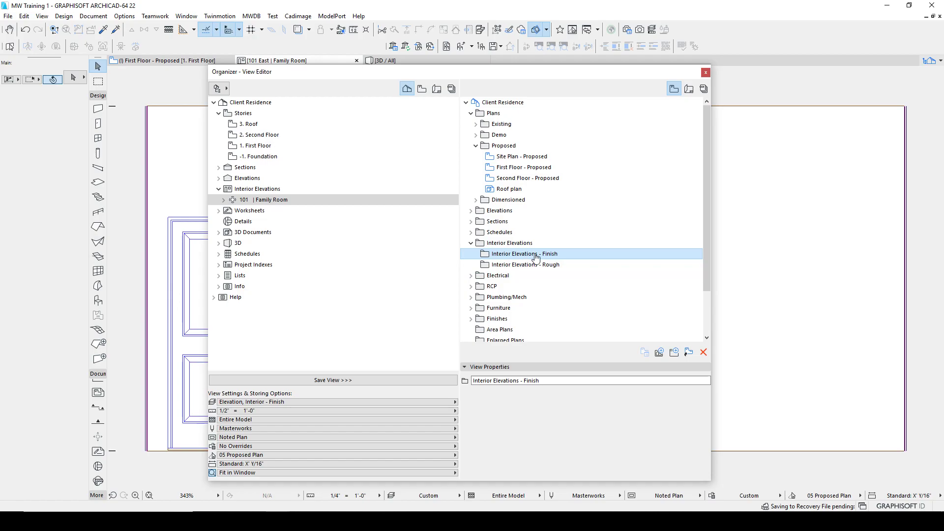
{"action": "left_click", "coordinate": [339, 381]}
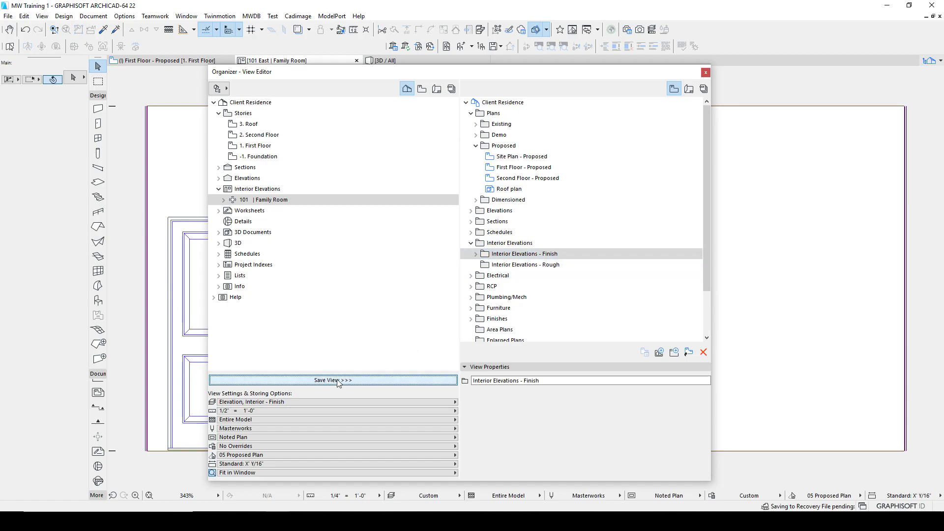
{"action": "left_click", "coordinate": [476, 254]}
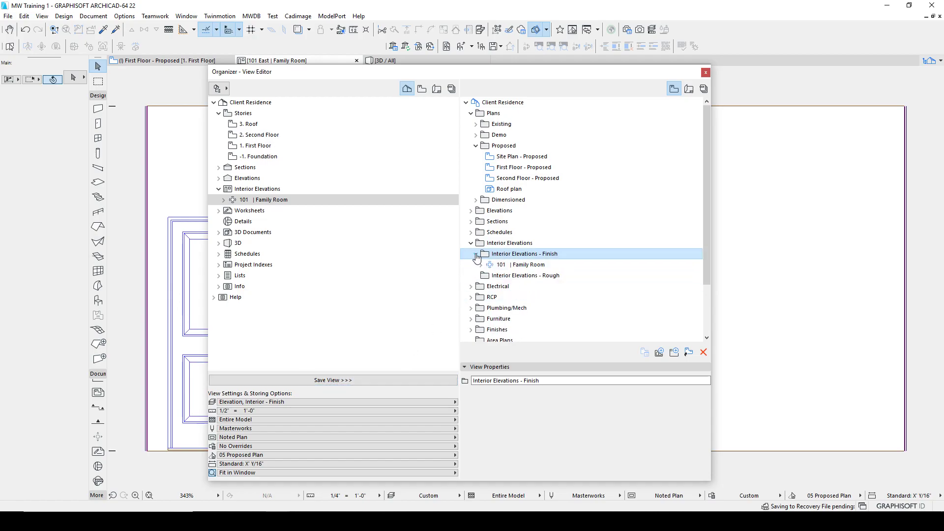
{"action": "left_click", "coordinate": [481, 264]}
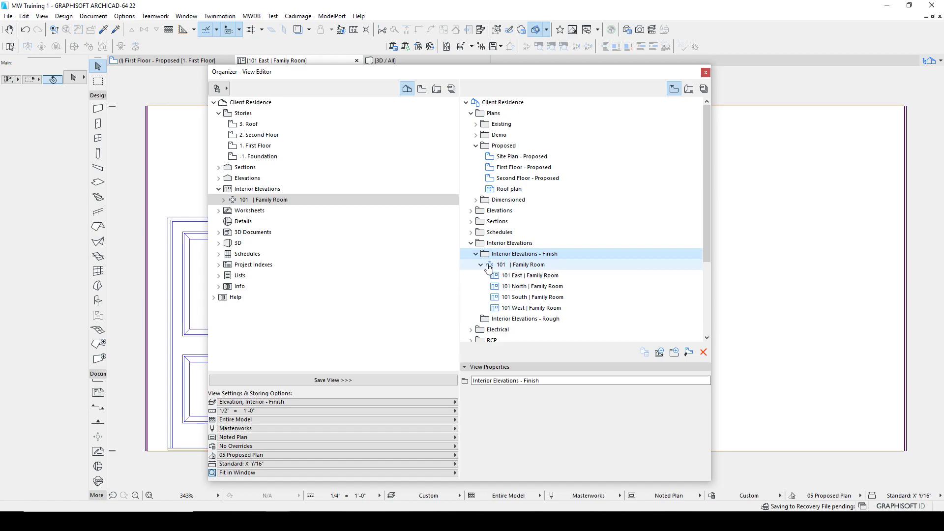
Step: Set the saved 101 Family Room group's layer combination to Elevation, Interior - Finish in its view settings
{"action": "left_click", "coordinate": [516, 265]}
{"action": "right_click", "coordinate": [516, 266]}
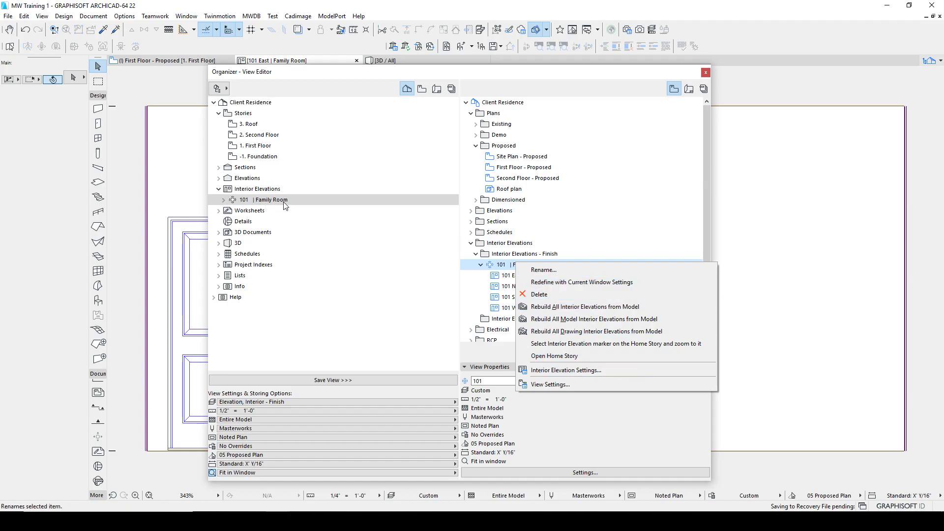
{"action": "left_click", "coordinate": [539, 385]}
{"action": "left_click_drag", "start_coordinate": [545, 114], "coordinate": [464, 109]}
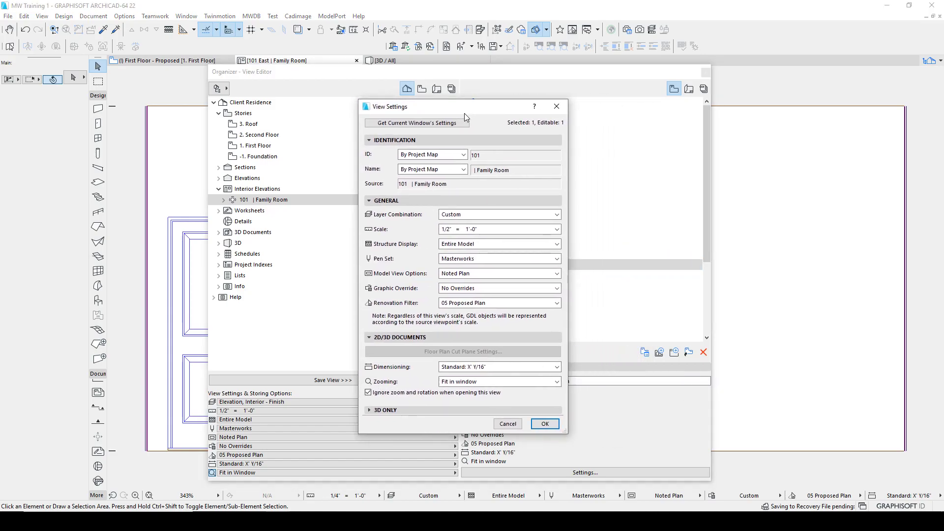
{"action": "left_click", "coordinate": [558, 215]}
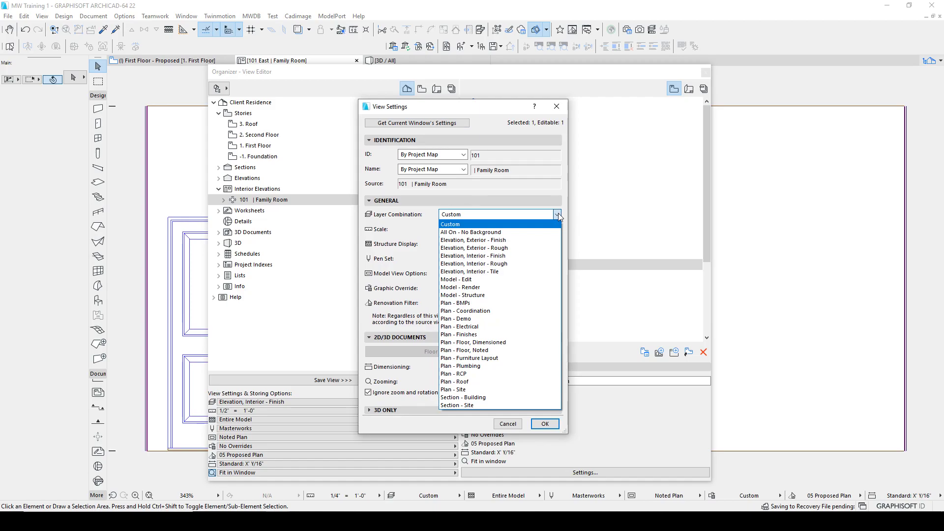
{"action": "left_click", "coordinate": [512, 256]}
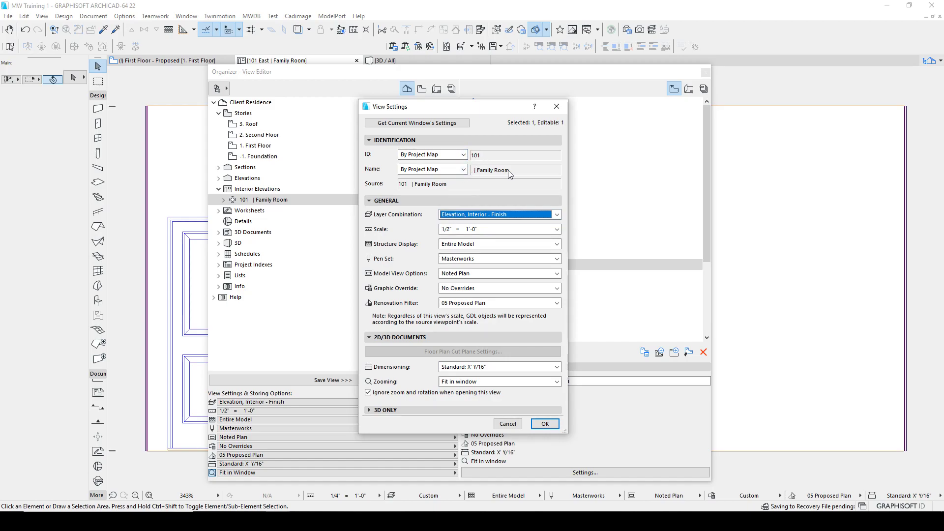
{"action": "left_click_drag", "start_coordinate": [456, 111], "coordinate": [695, 134]}
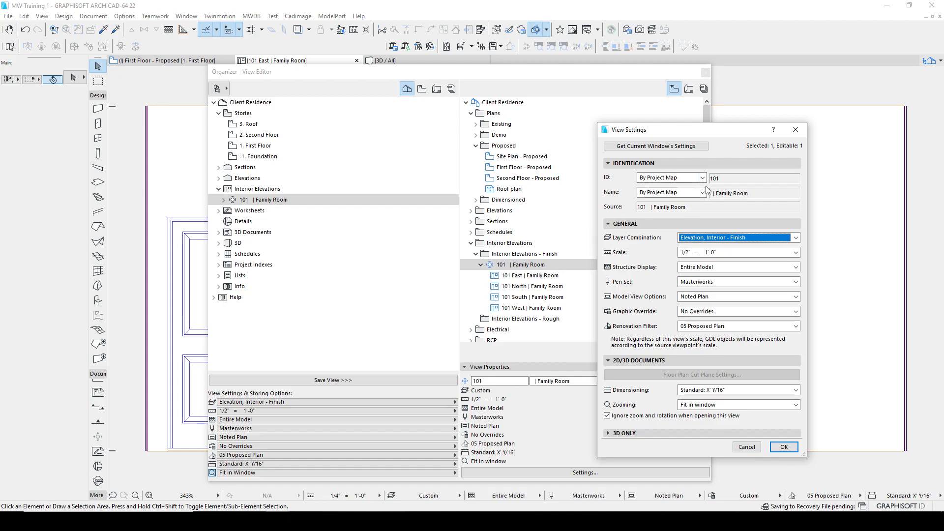
{"action": "left_click", "coordinate": [782, 447]}
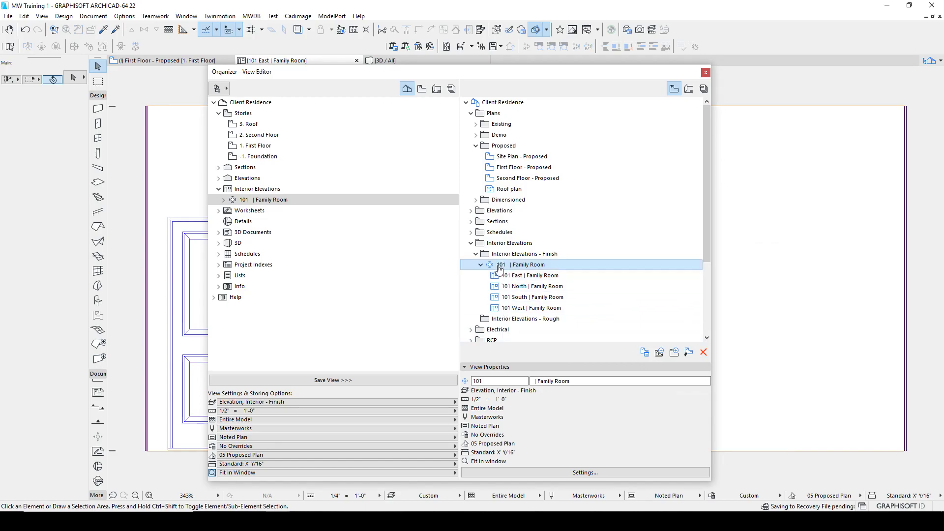
Step: Change the ID of the saved Family Room group in the Interior Elevations - Finish folder to Finish 101
{"action": "left_click", "coordinate": [482, 381]}
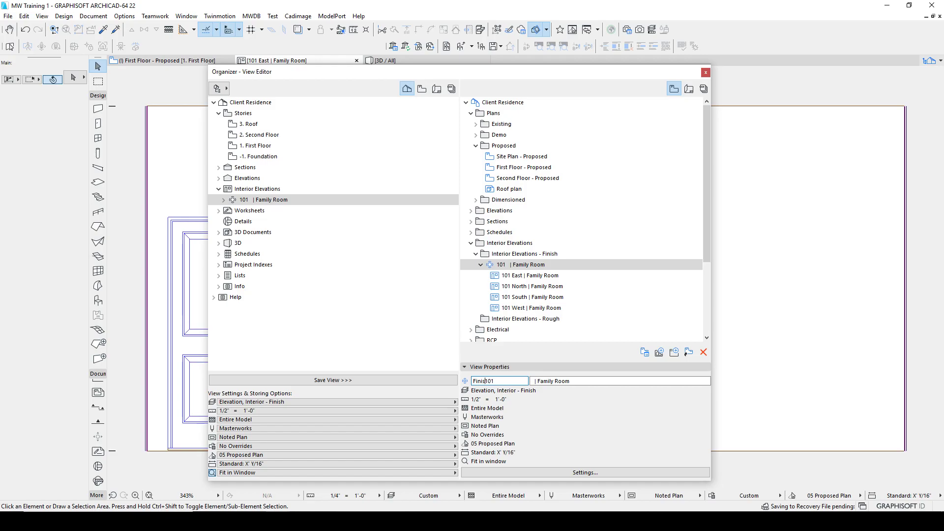
{"action": "type", "text": "Finish"}
{"action": "key", "text": "Return"}
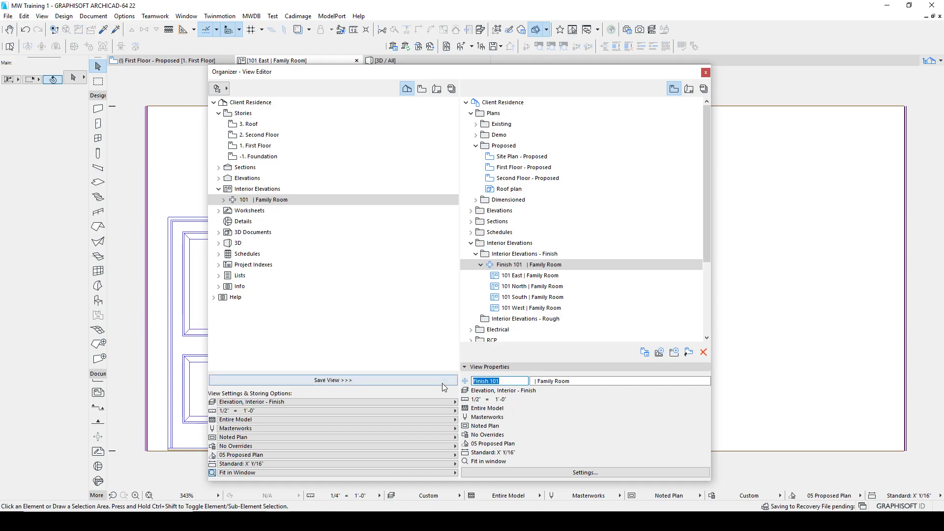
Step: Set the ID of the group's East, North, South and West views together to Finish 101
{"action": "left_click", "coordinate": [512, 275]}
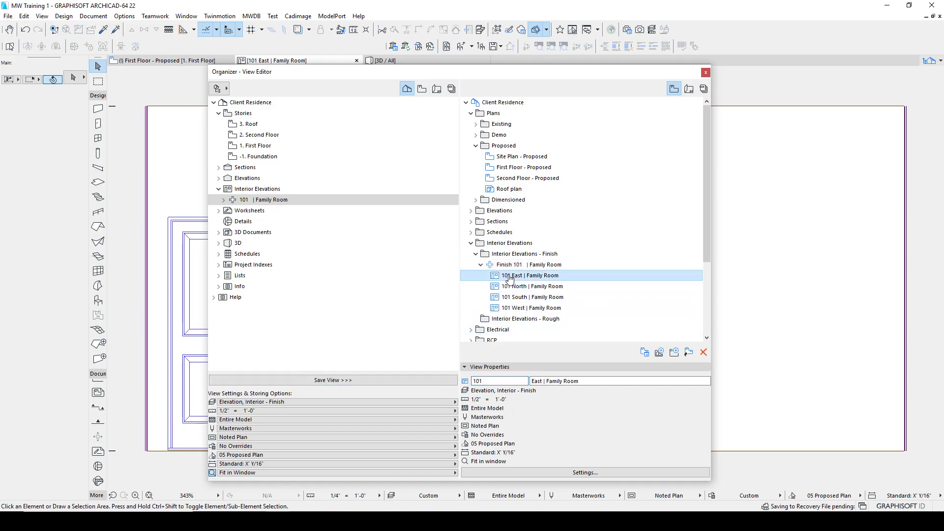
{"action": "left_click", "coordinate": [511, 308], "text": "shift"}
{"action": "left_click", "coordinate": [491, 380]}
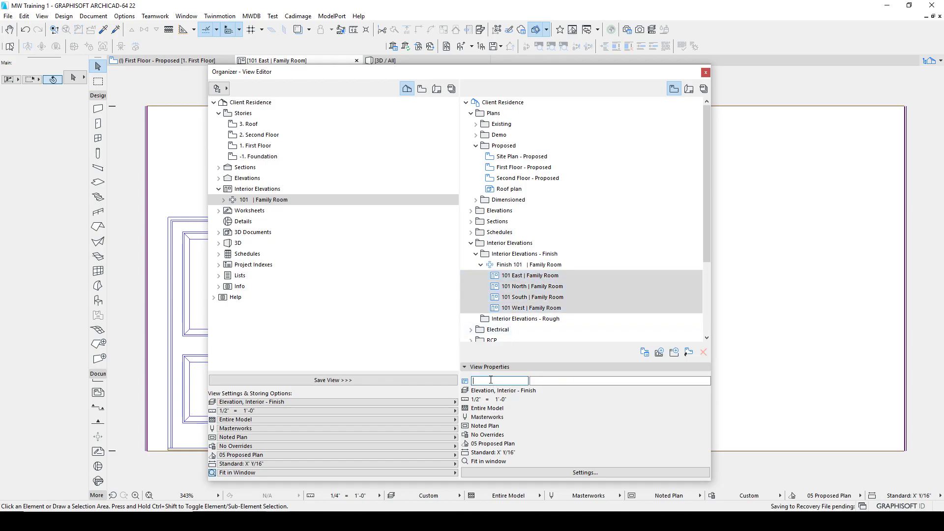
{"action": "type", "text": "Finish 101"}
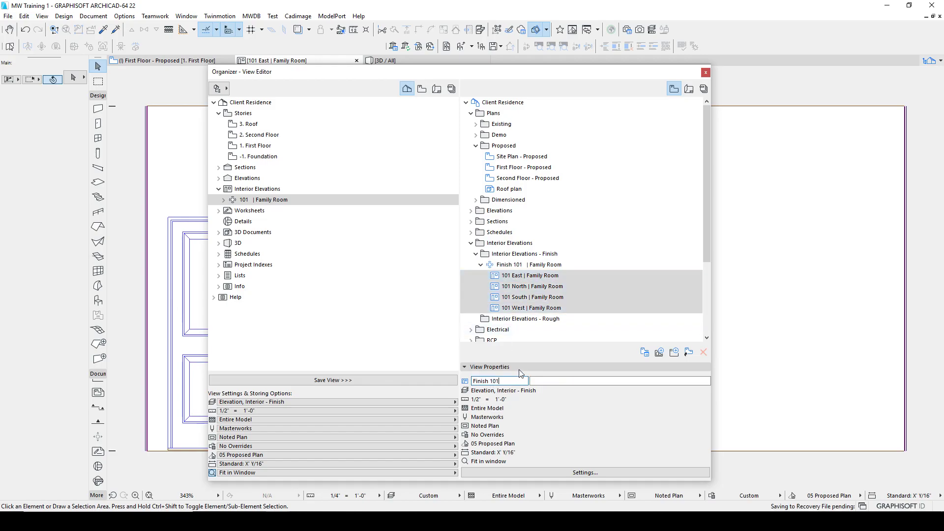
{"action": "left_click", "coordinate": [549, 254]}
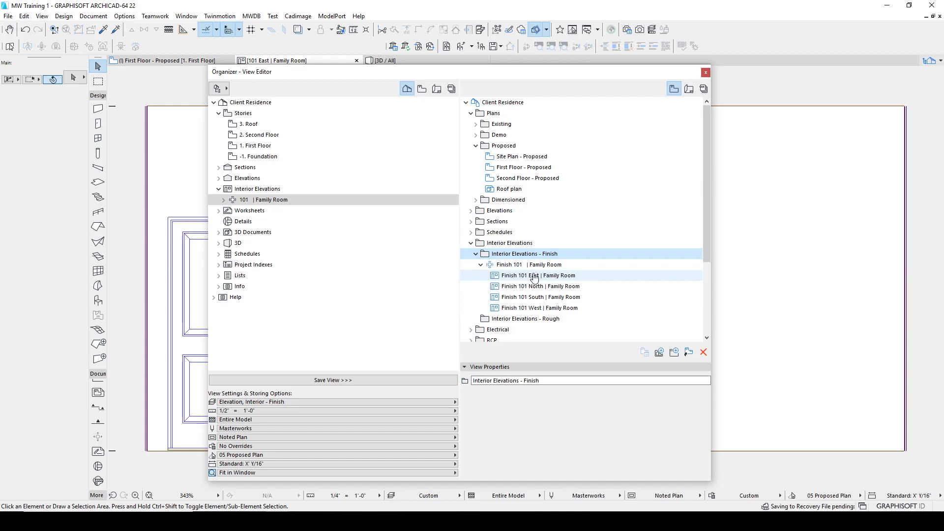
Step: Check the view settings of the Finish 101 Family Room group and of its East view, keeping them as they are
{"action": "left_click", "coordinate": [535, 266]}
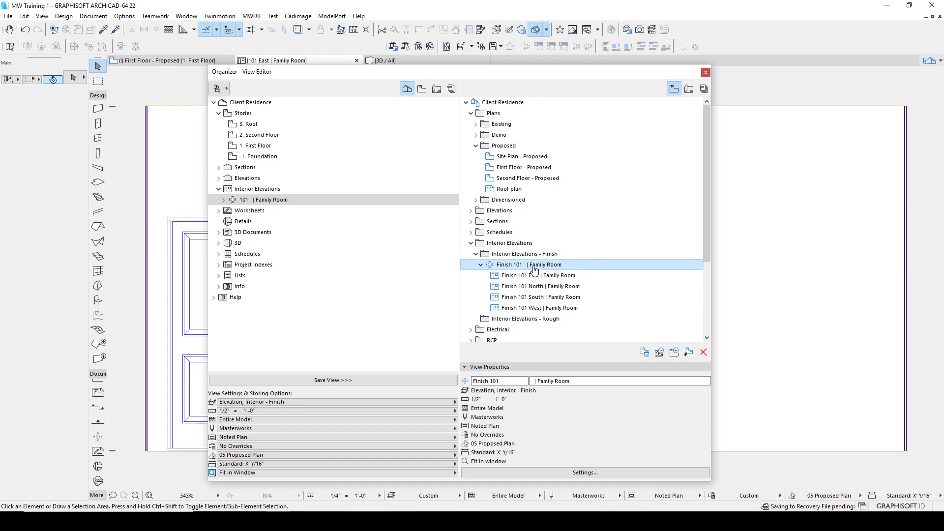
{"action": "right_click", "coordinate": [536, 268]}
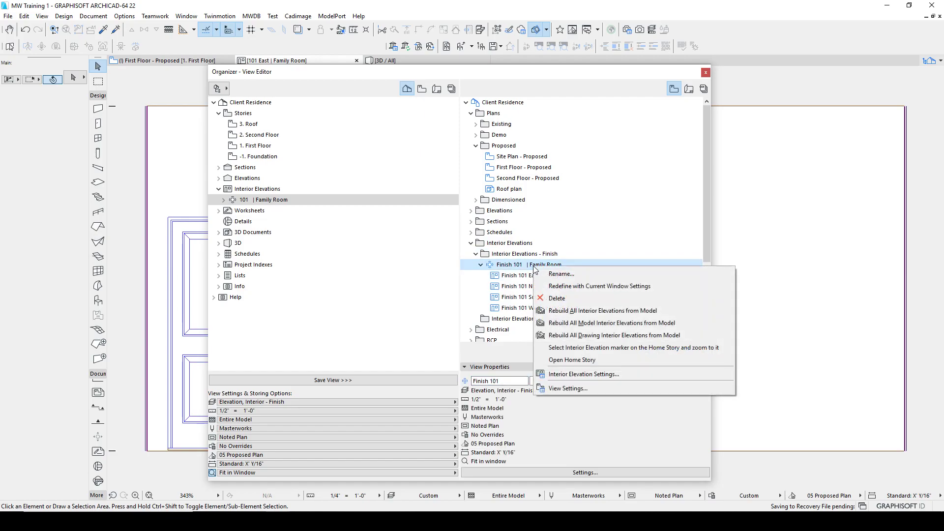
{"action": "left_click", "coordinate": [569, 388]}
{"action": "left_click_drag", "start_coordinate": [704, 129], "coordinate": [584, 133]}
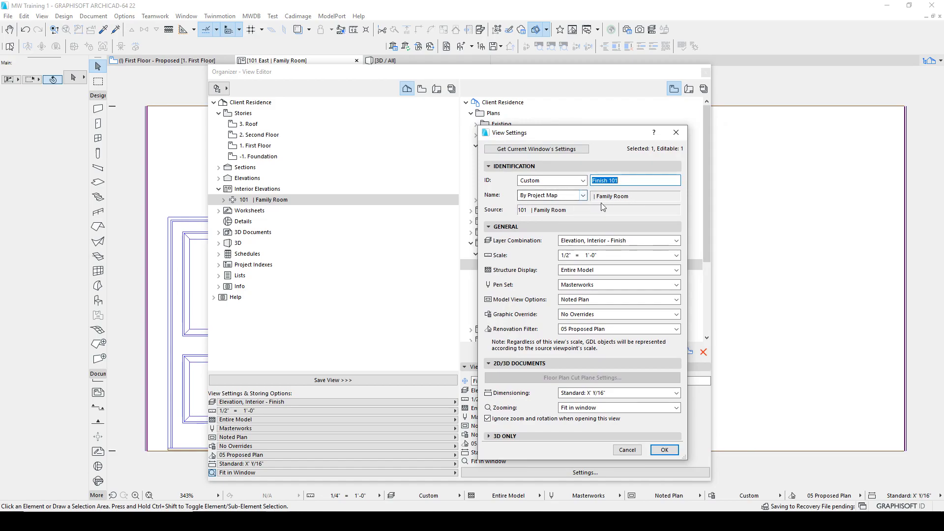
{"action": "left_click", "coordinate": [665, 450]}
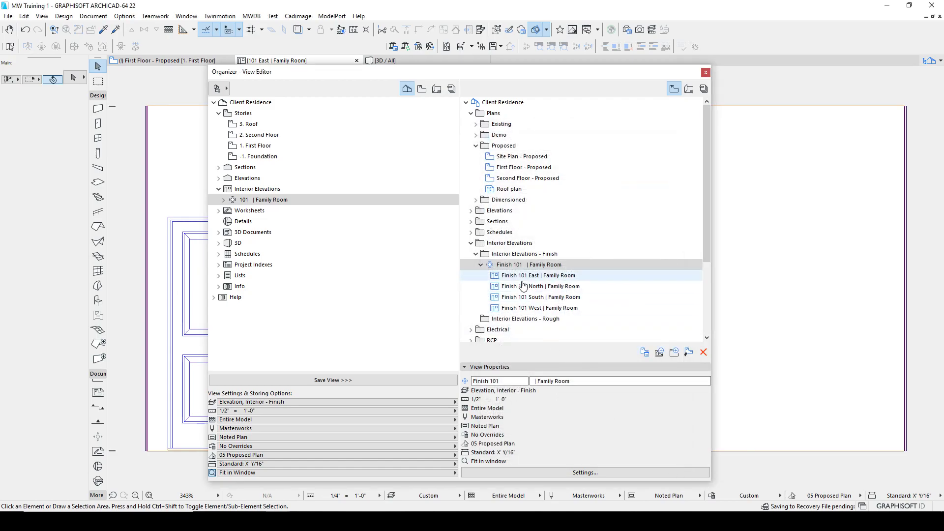
{"action": "left_click", "coordinate": [522, 285]}
{"action": "left_click", "coordinate": [517, 266]}
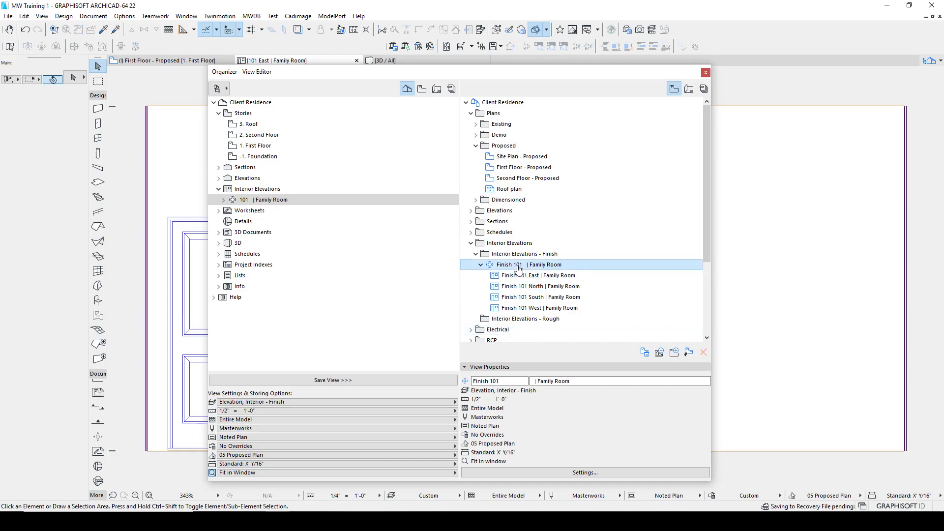
{"action": "left_click", "coordinate": [504, 279]}
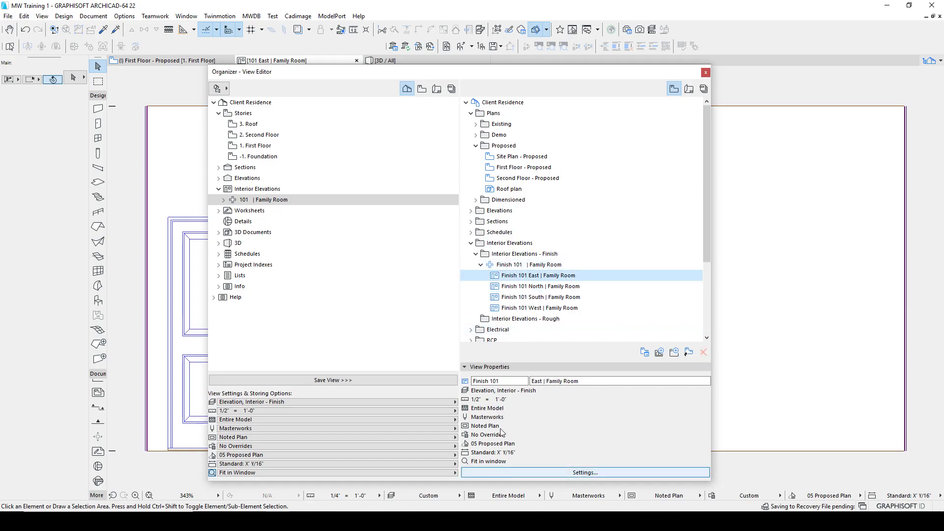
{"action": "right_click", "coordinate": [511, 276]}
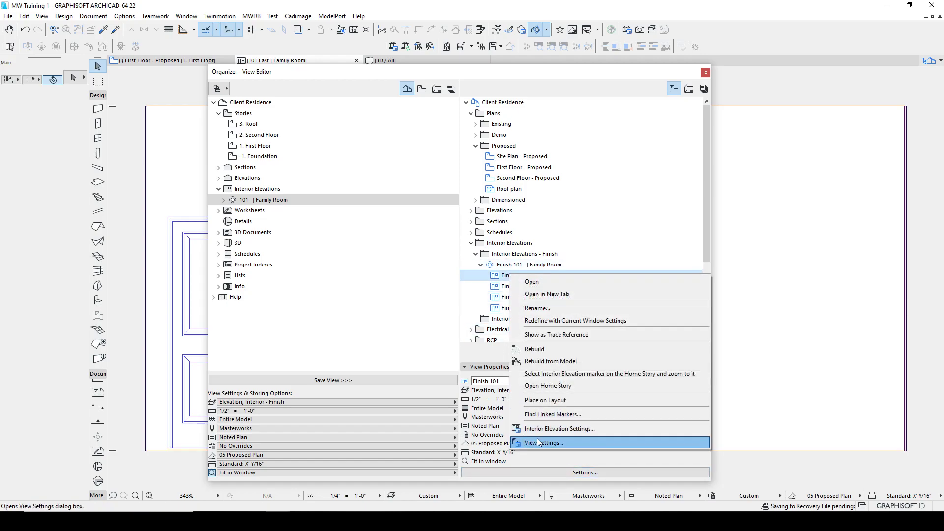
{"action": "left_click", "coordinate": [538, 442]}
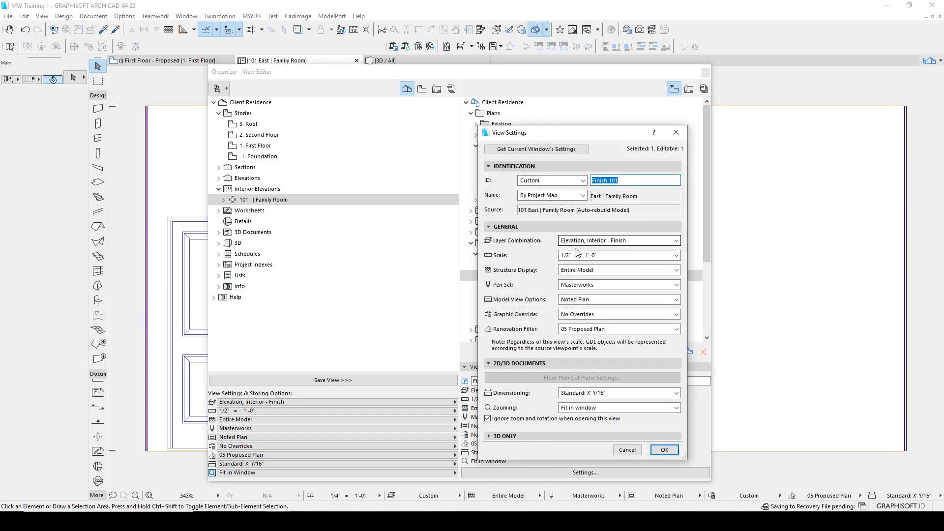
{"action": "left_click", "coordinate": [663, 450]}
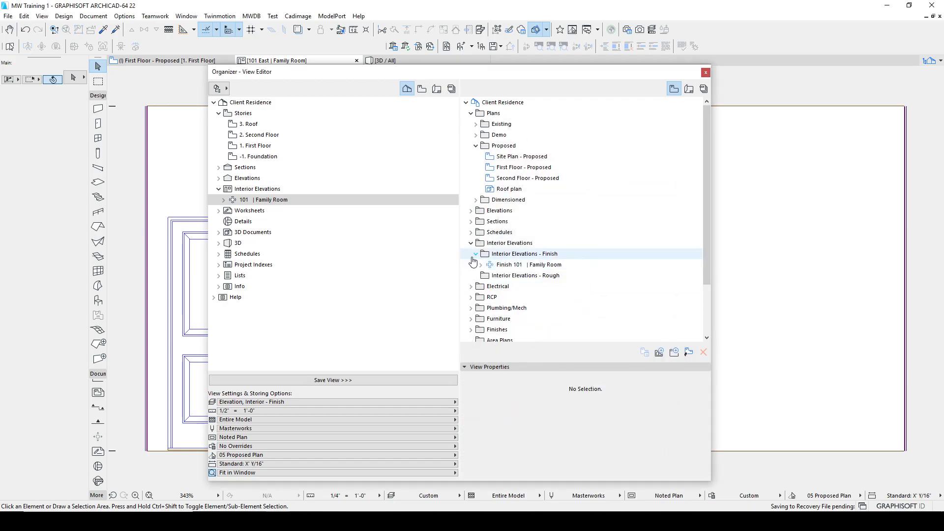
Step: Expand the Family Room group in the project map and try the Elevation, Interior - Rough layer combination for it
{"action": "double_click", "coordinate": [264, 200]}
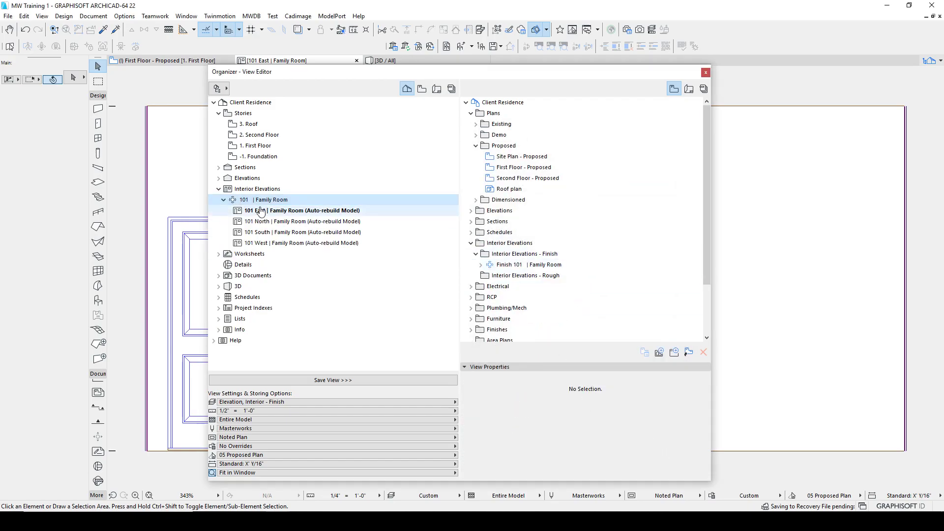
{"action": "left_click", "coordinate": [261, 211]}
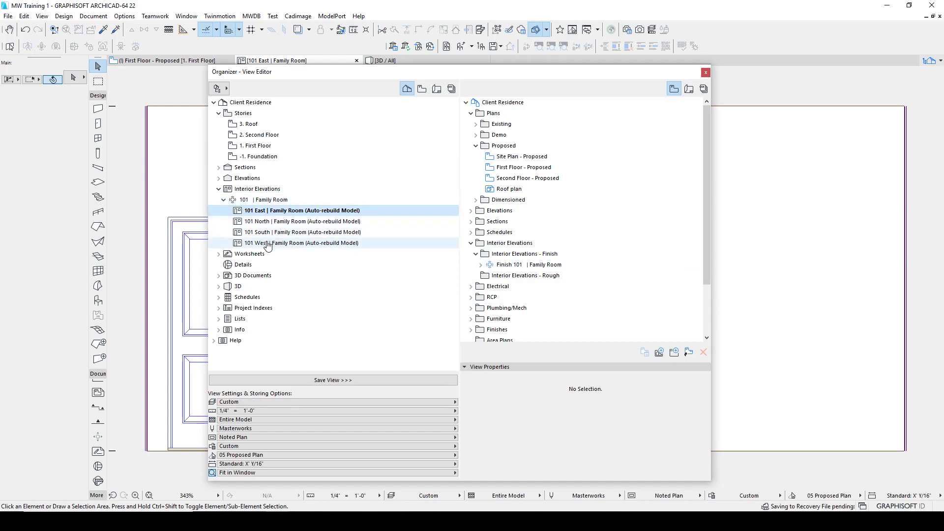
{"action": "left_click", "coordinate": [261, 402]}
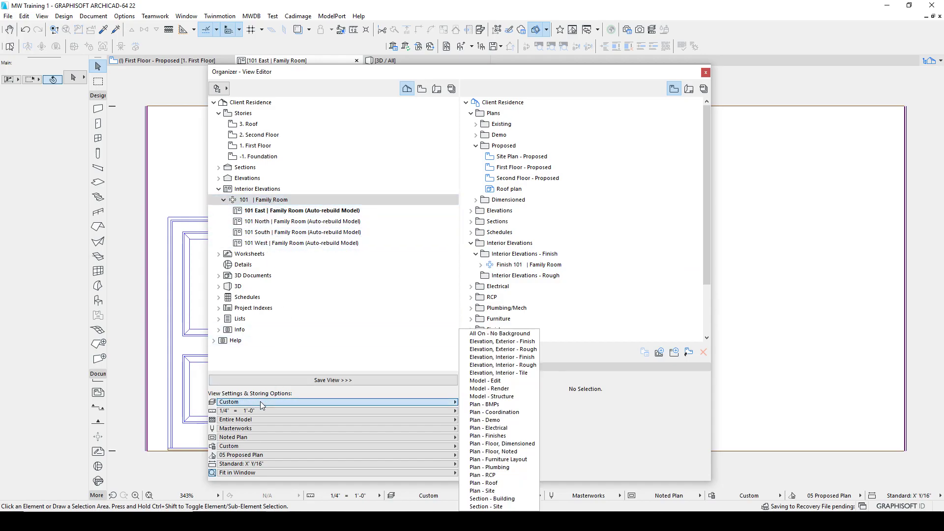
{"action": "left_click", "coordinate": [502, 365]}
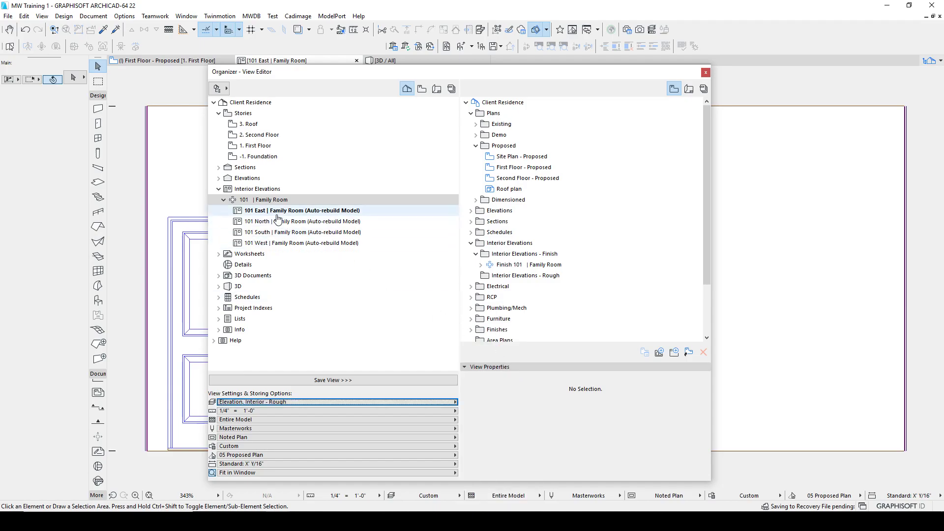
Step: For the four Family Room elevations, try Elevation, Interior - Rough layers, a 1/2" = 1'-0" scale and No Overrides as the view storing options
{"action": "left_click", "coordinate": [283, 243], "text": "shift"}
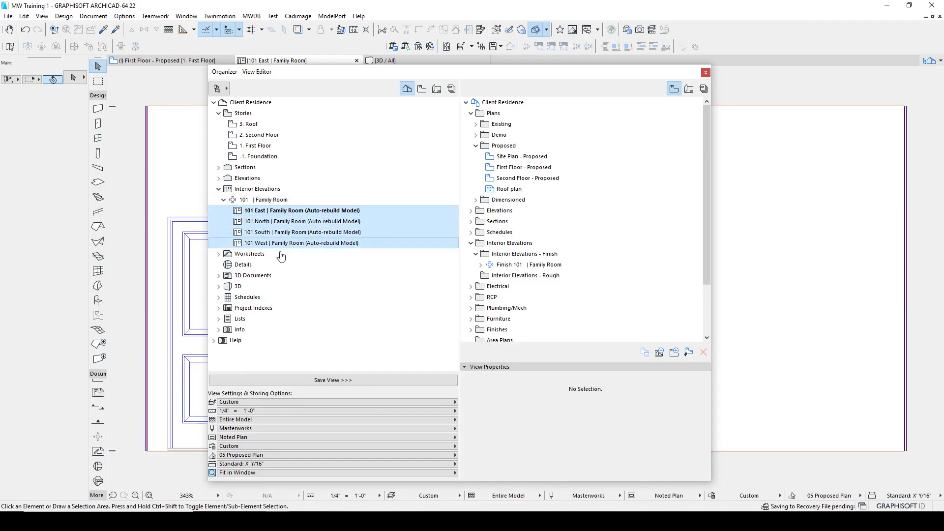
{"action": "left_click", "coordinate": [253, 403]}
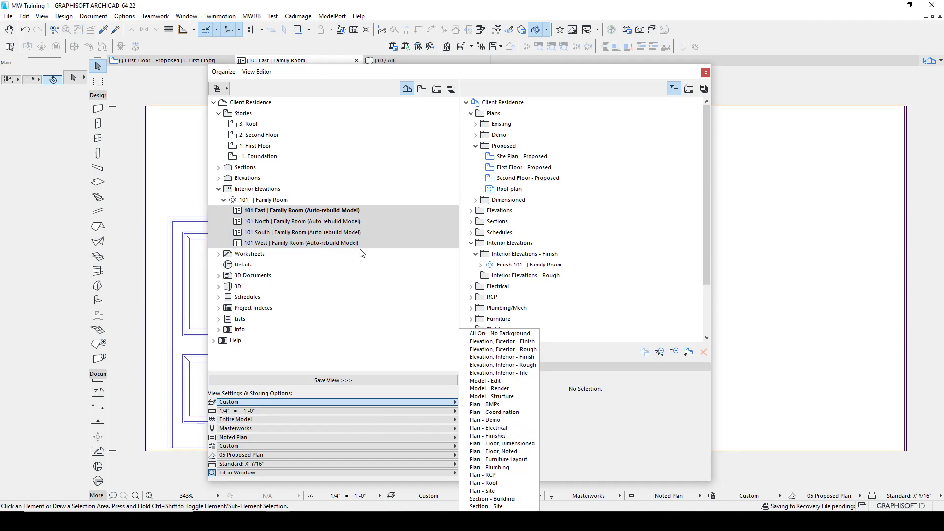
{"action": "left_click", "coordinate": [497, 365]}
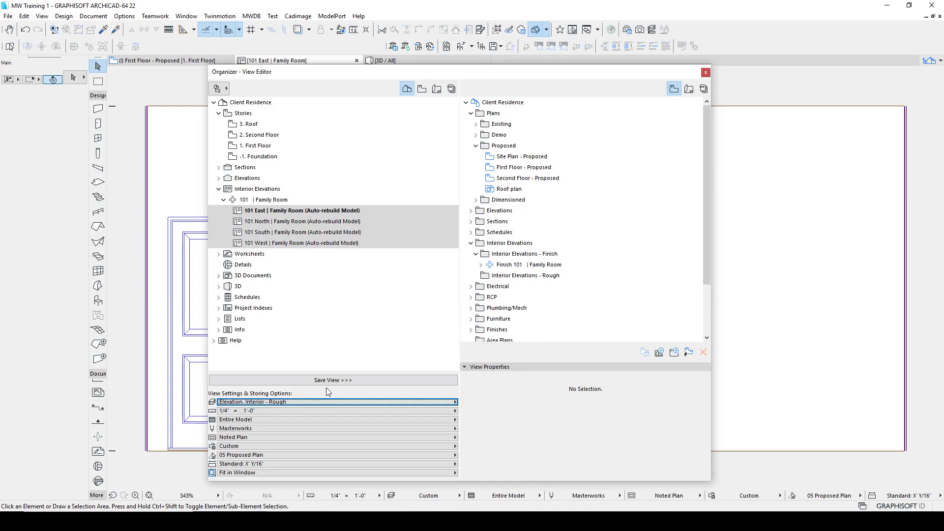
{"action": "left_click", "coordinate": [247, 411]}
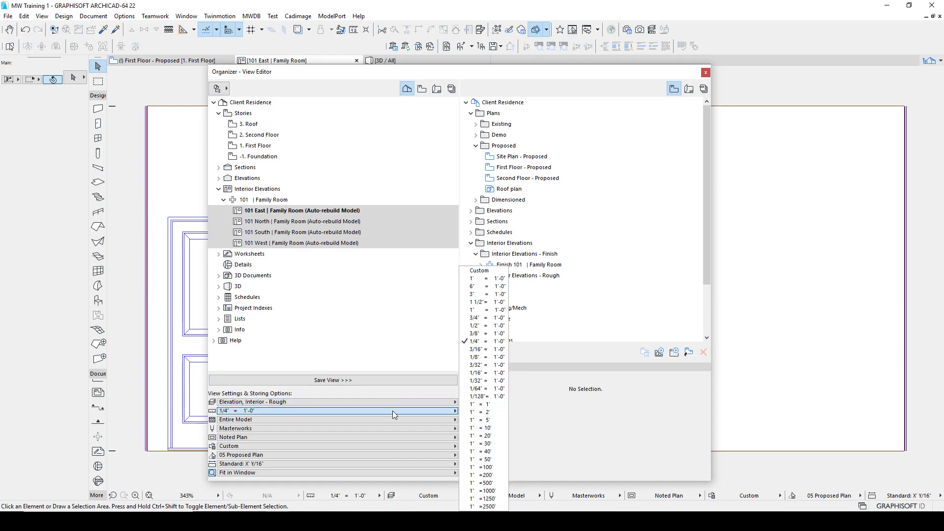
{"action": "left_click", "coordinate": [494, 326]}
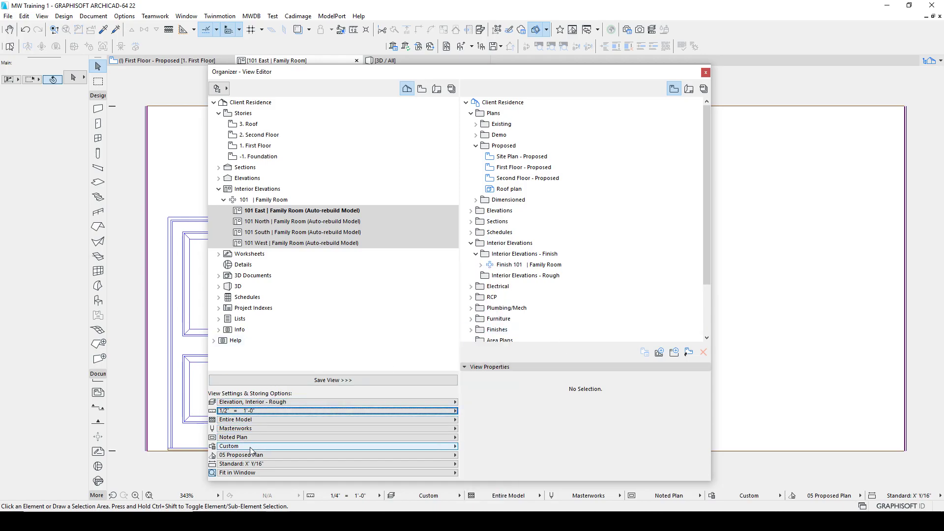
{"action": "left_click", "coordinate": [276, 446]}
{"action": "left_click", "coordinate": [485, 445]}
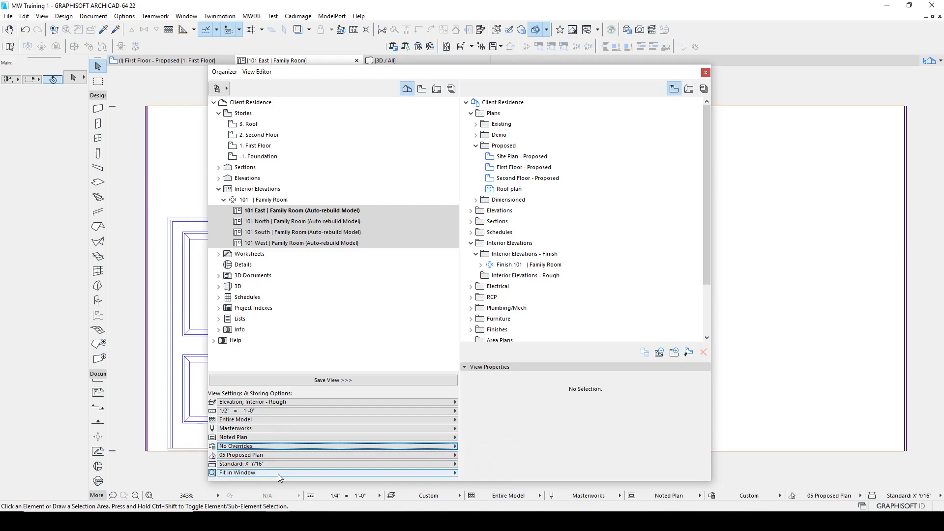
Step: Save the Family Room group's views into the Interior Elevations - Rough folder and expand the saved group
{"action": "left_click", "coordinate": [268, 202]}
{"action": "left_click", "coordinate": [510, 276]}
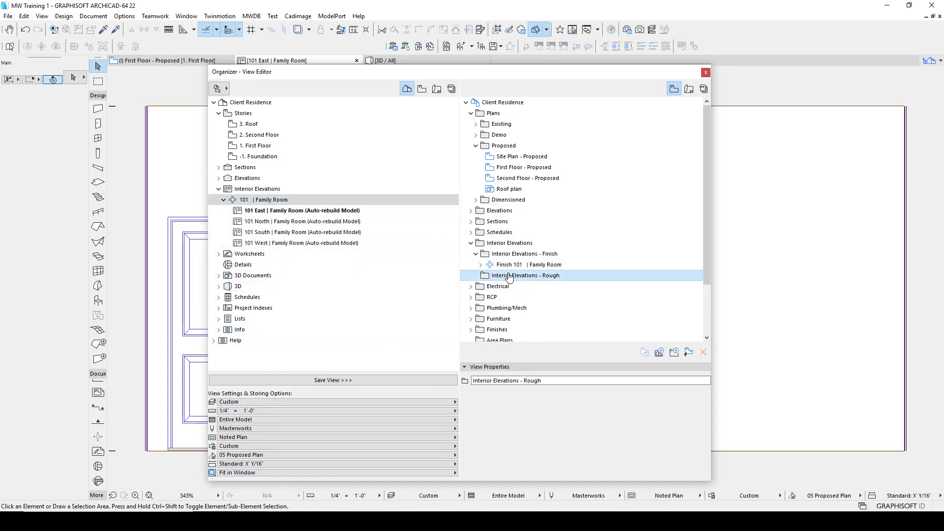
{"action": "left_click", "coordinate": [477, 277]}
{"action": "left_click", "coordinate": [481, 286]}
{"action": "left_click", "coordinate": [505, 289]}
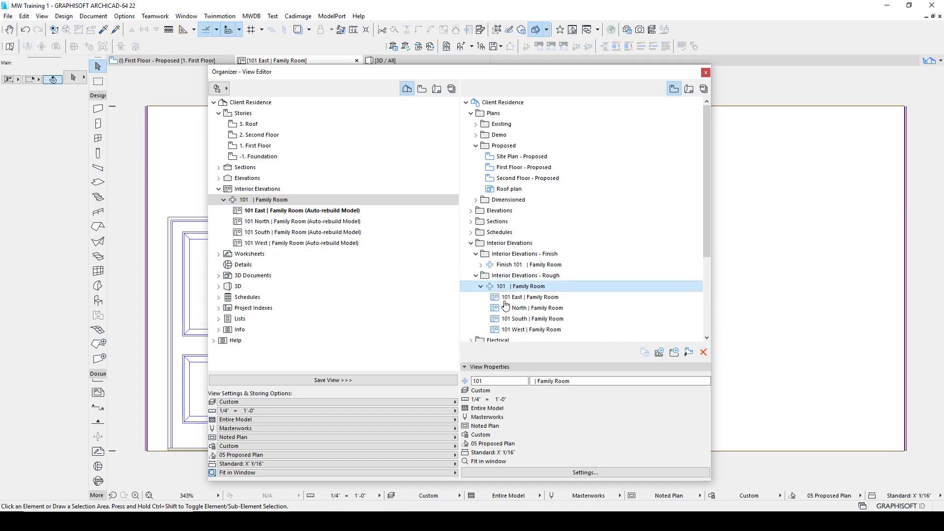
Step: Change the ID of the saved Family Room group in the Interior Elevations - Rough folder to Rough 101
{"action": "left_click", "coordinate": [503, 380]}
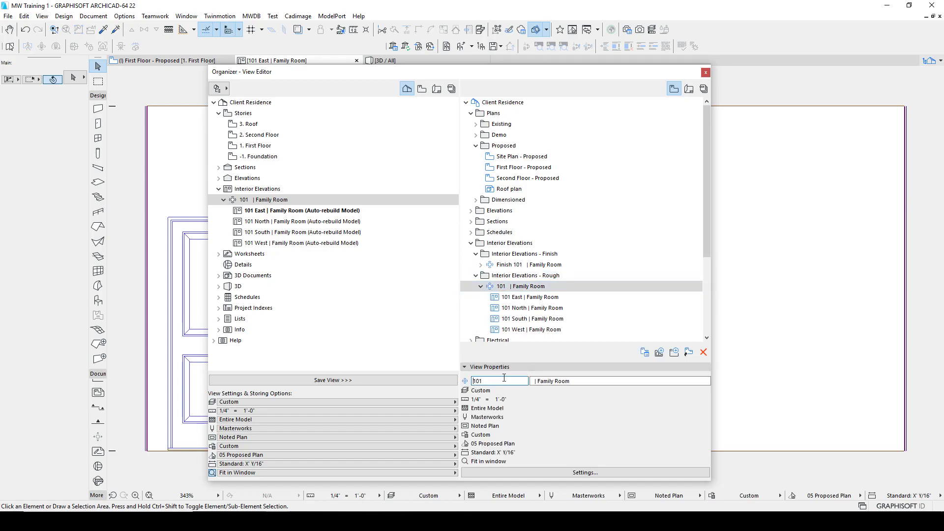
{"action": "type", "text": "Rough"}
{"action": "left_click", "coordinate": [511, 297]}
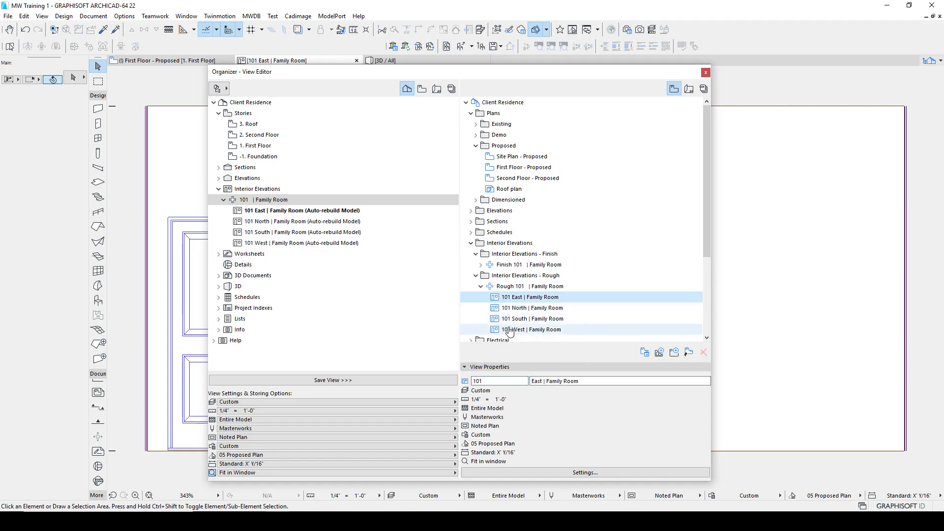
Step: Set the ID of the four Family Room elevation views in the Interior Elevations - Rough folder to Rough 101
{"action": "left_click", "coordinate": [510, 286]}
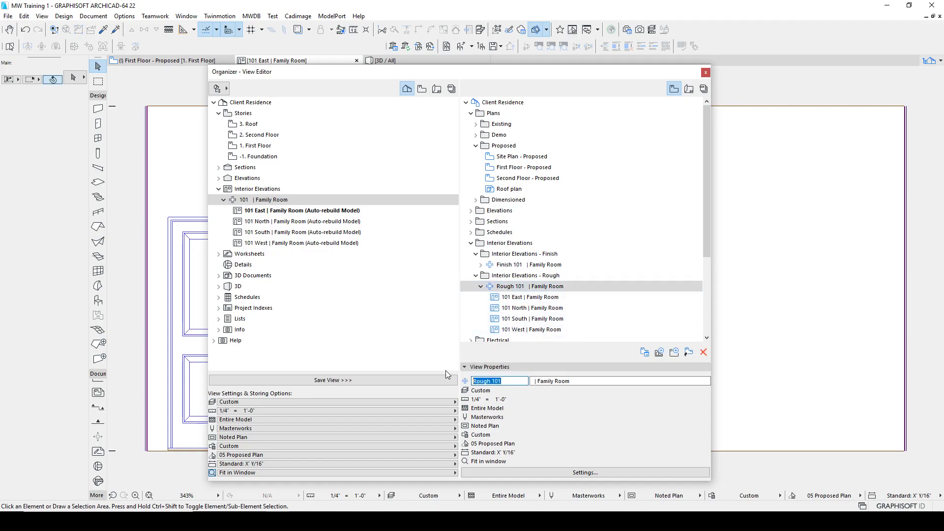
{"action": "left_click", "coordinate": [526, 297]}
{"action": "left_click", "coordinate": [532, 330], "text": "shift"}
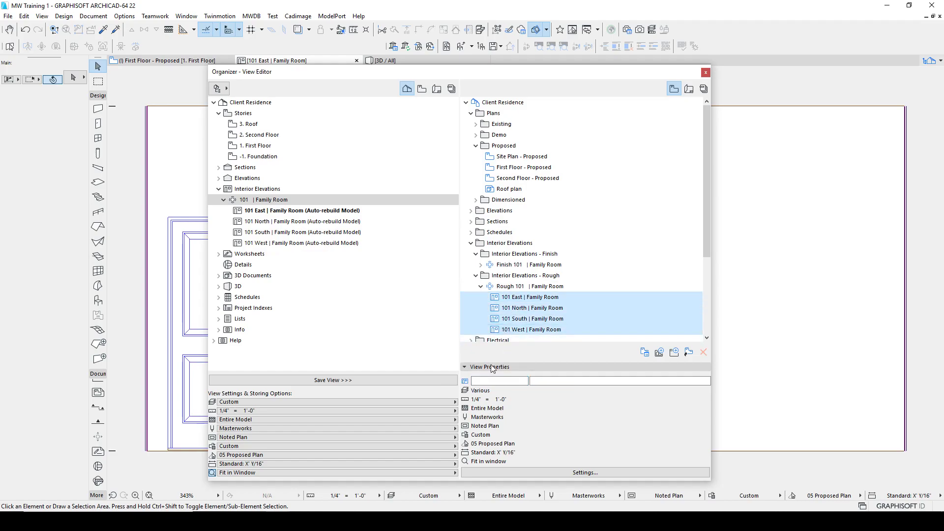
{"action": "type", "text": "Rough 101"}
{"action": "left_click", "coordinate": [521, 254]}
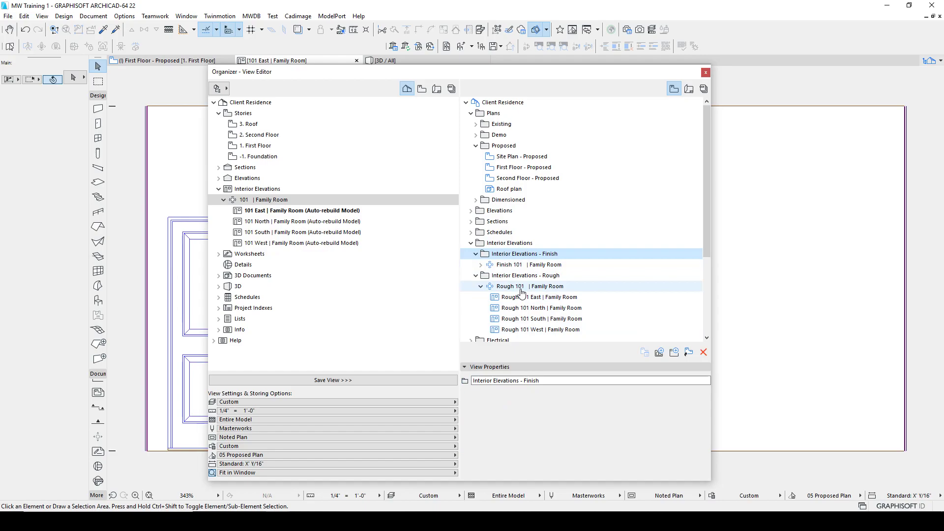
Step: Inspect the view properties of the East, North, South and West views in the Rough 101 group
{"action": "left_click", "coordinate": [501, 297]}
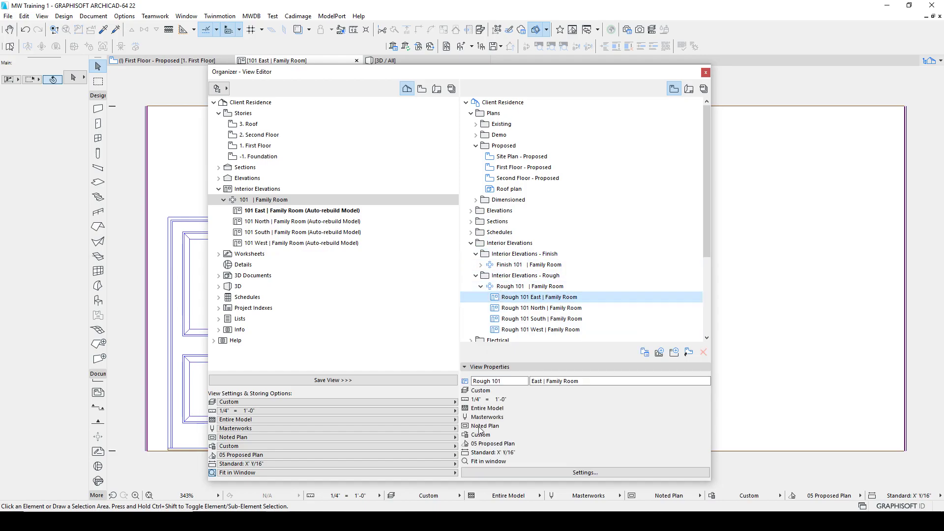
{"action": "left_click", "coordinate": [511, 288]}
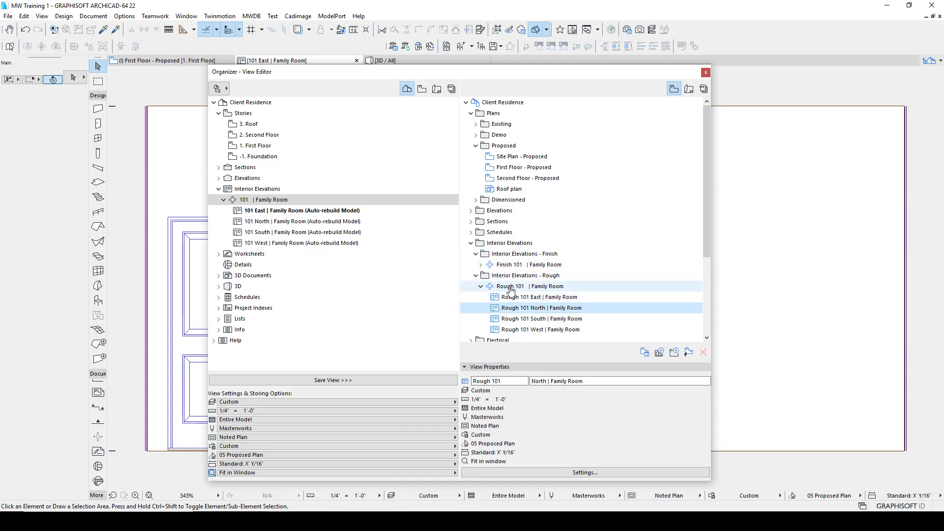
{"action": "left_click", "coordinate": [511, 297]}
{"action": "left_click", "coordinate": [507, 308]}
{"action": "left_click", "coordinate": [521, 318]}
{"action": "left_click", "coordinate": [531, 329]}
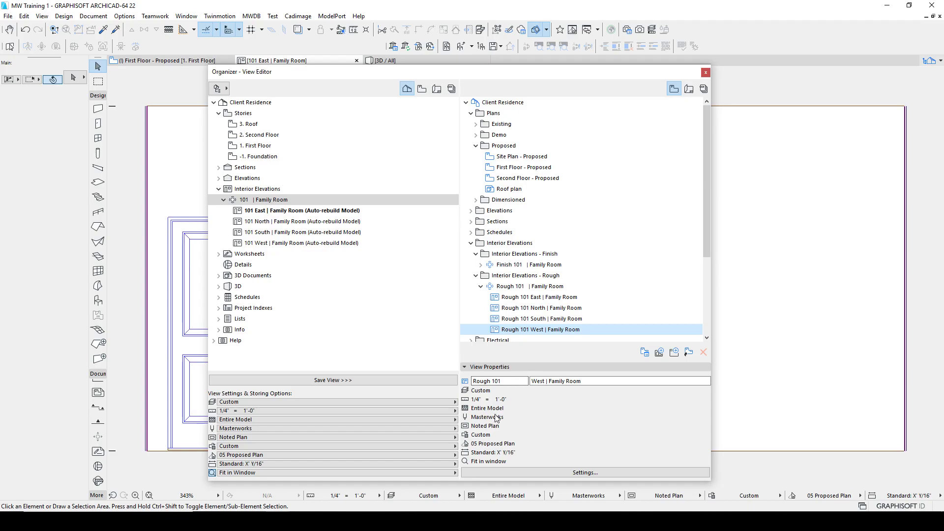
Step: Give the Rough 101 group the Elevation, Interior - Rough layer combination, 1/2" = 1'-0" scale and No Overrides in its view settings
{"action": "left_click", "coordinate": [513, 286]}
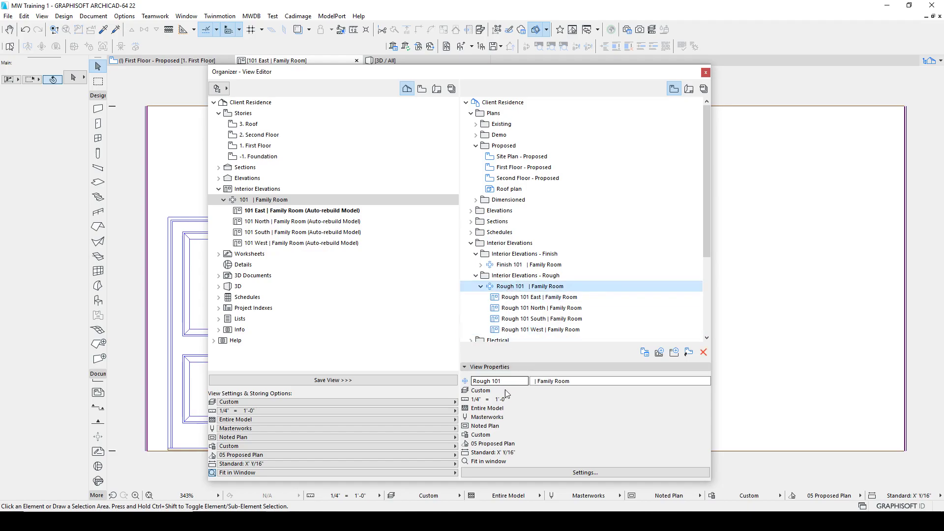
{"action": "left_click", "coordinate": [569, 473]}
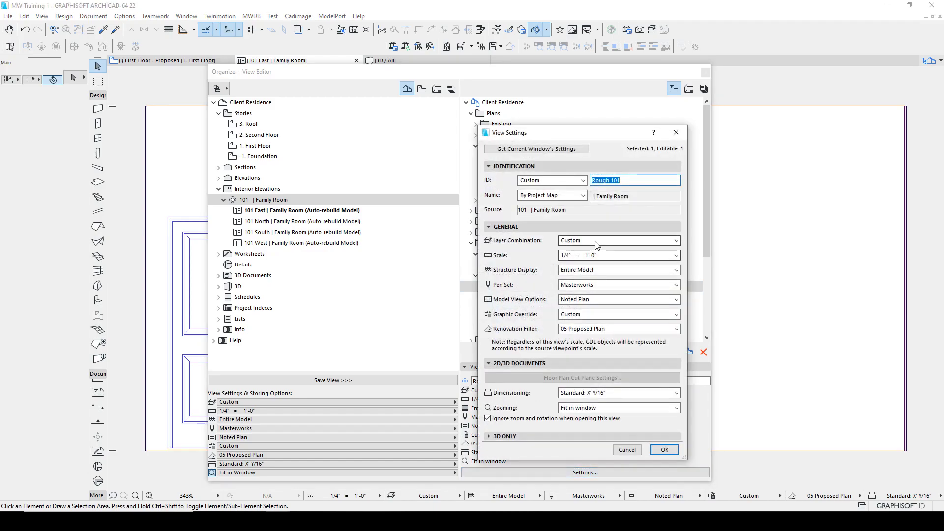
{"action": "left_click", "coordinate": [595, 240]}
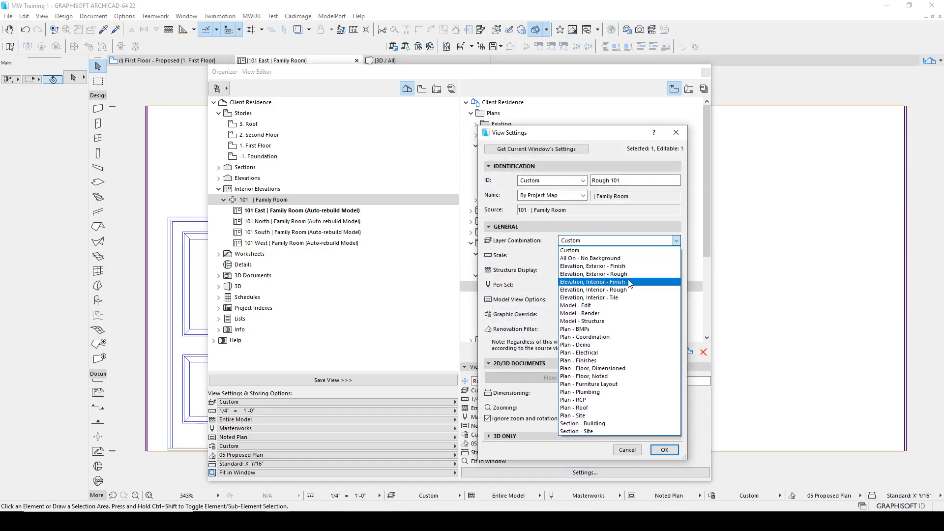
{"action": "left_click", "coordinate": [624, 290]}
{"action": "left_click", "coordinate": [587, 256]}
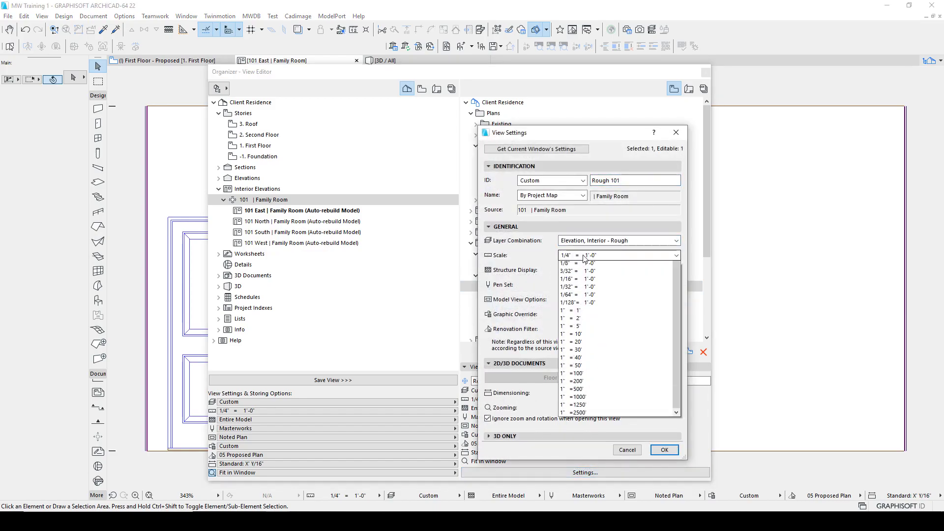
{"action": "left_click", "coordinate": [578, 314]}
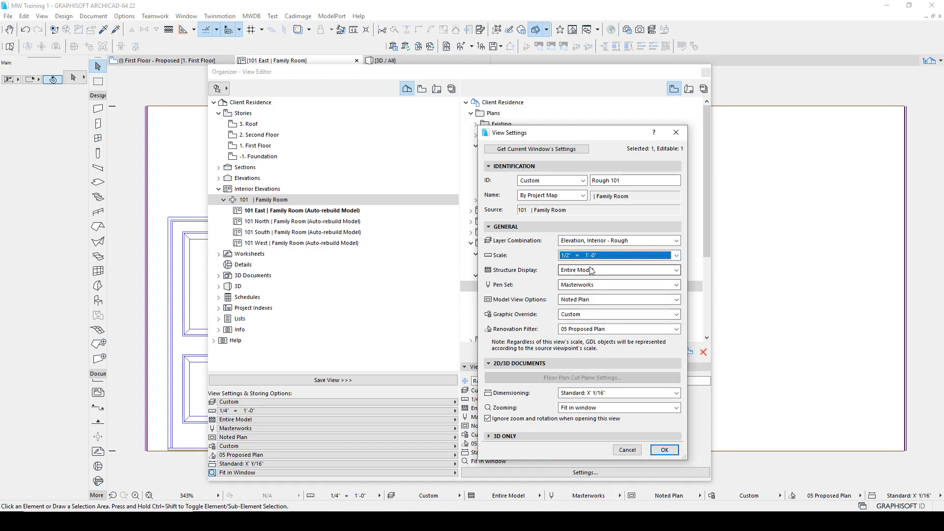
{"action": "left_click", "coordinate": [583, 313]}
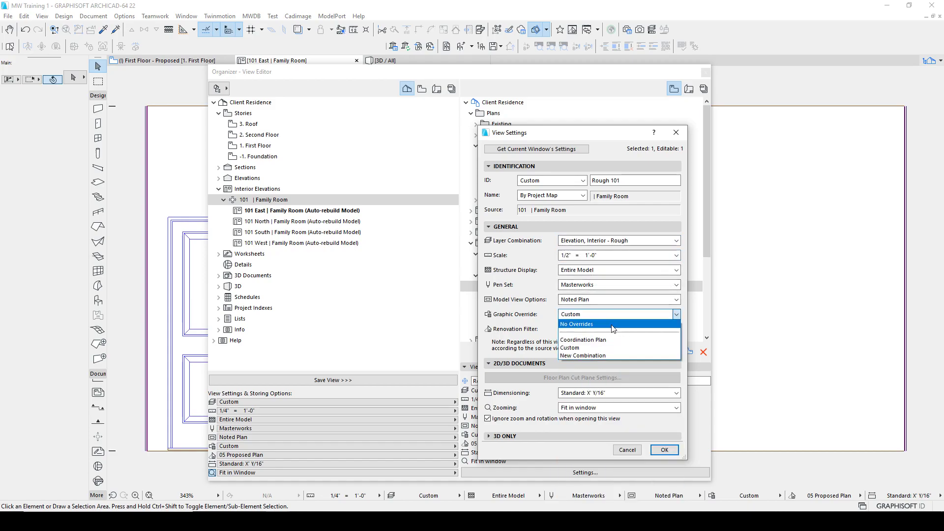
{"action": "left_click", "coordinate": [610, 321]}
{"action": "left_click", "coordinate": [665, 450]}
Step: Check the layer combination, scale and graphic override of each Rough 101 elevation view
{"action": "left_click", "coordinate": [523, 307]}
{"action": "left_click", "coordinate": [523, 298]}
{"action": "left_click", "coordinate": [523, 308]}
{"action": "left_click", "coordinate": [523, 319]}
{"action": "left_click", "coordinate": [521, 330]}
{"action": "left_click", "coordinate": [523, 318]}
{"action": "left_click", "coordinate": [522, 308]}
{"action": "left_click", "coordinate": [523, 298]}
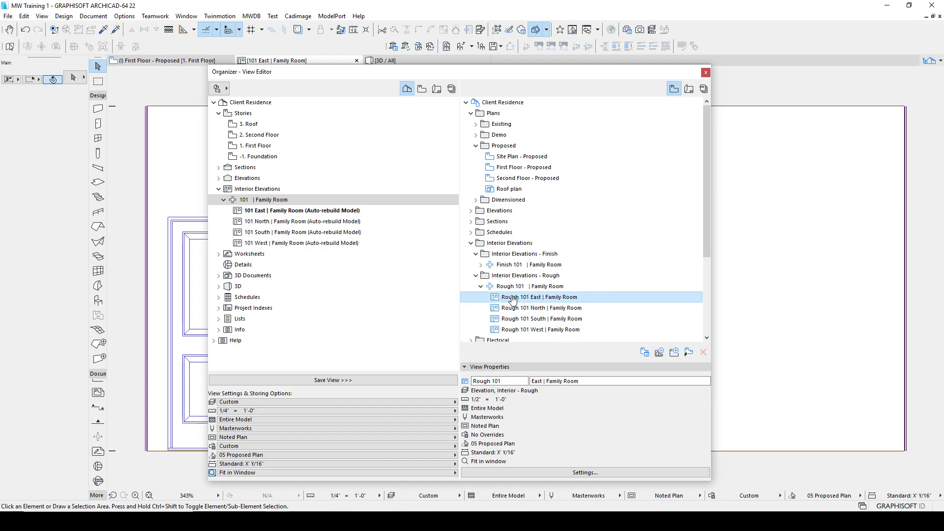
Step: Collapse the 101 Family Room group in the project map and recheck the Rough 101 views' properties
{"action": "left_click", "coordinate": [224, 200]}
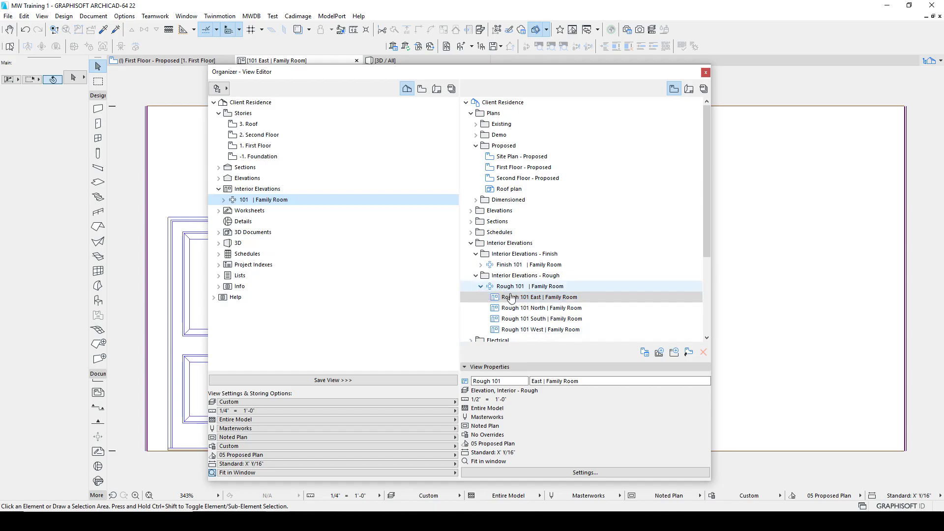
{"action": "left_click", "coordinate": [511, 320]}
{"action": "key", "text": "Down"}
{"action": "key", "text": "Up"}
{"action": "key", "text": "Up"}
{"action": "key", "text": "Up"}
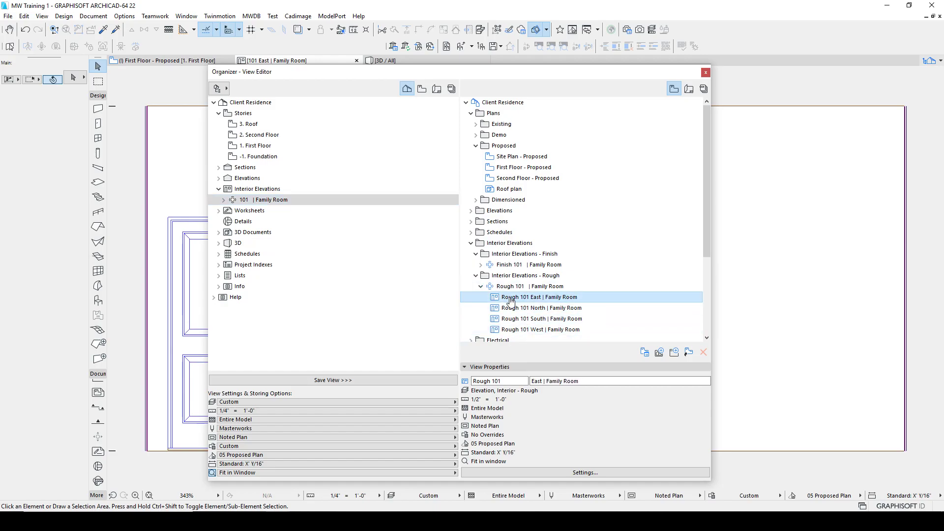
Step: Examine the properties of the four Finish 101 views, and collapse both the Finish 101 and Rough 101 groups
{"action": "left_click", "coordinate": [480, 265]}
{"action": "left_click", "coordinate": [514, 275]}
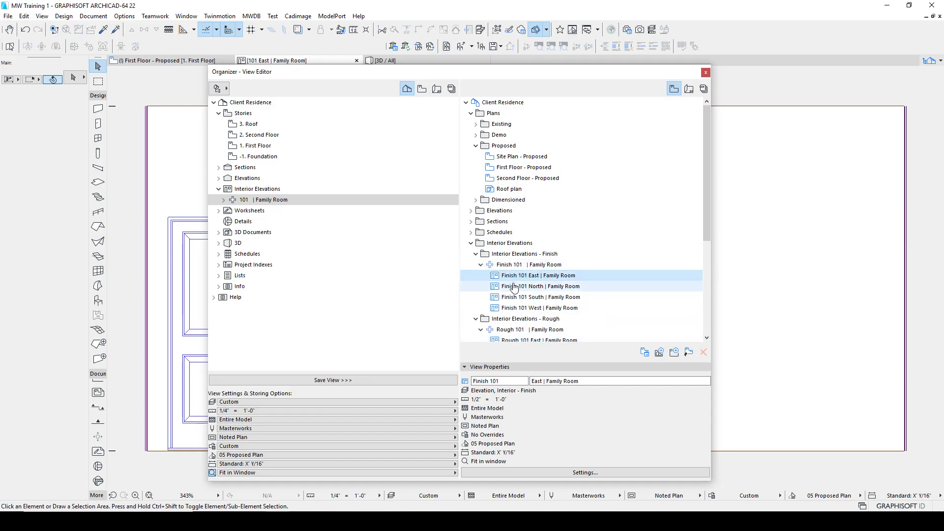
{"action": "left_click", "coordinate": [514, 287]}
{"action": "left_click", "coordinate": [514, 298]}
{"action": "left_click", "coordinate": [514, 308]}
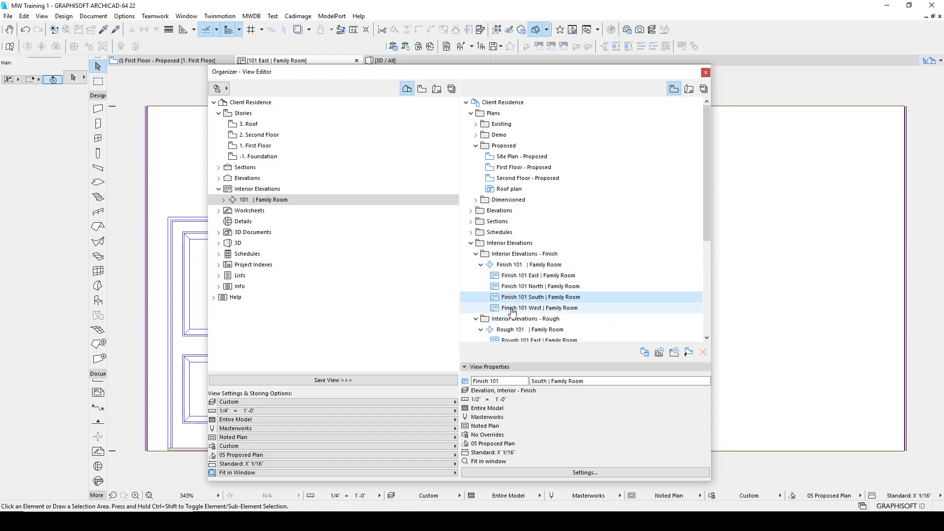
{"action": "left_click", "coordinate": [481, 266]}
{"action": "left_click", "coordinate": [481, 286]}
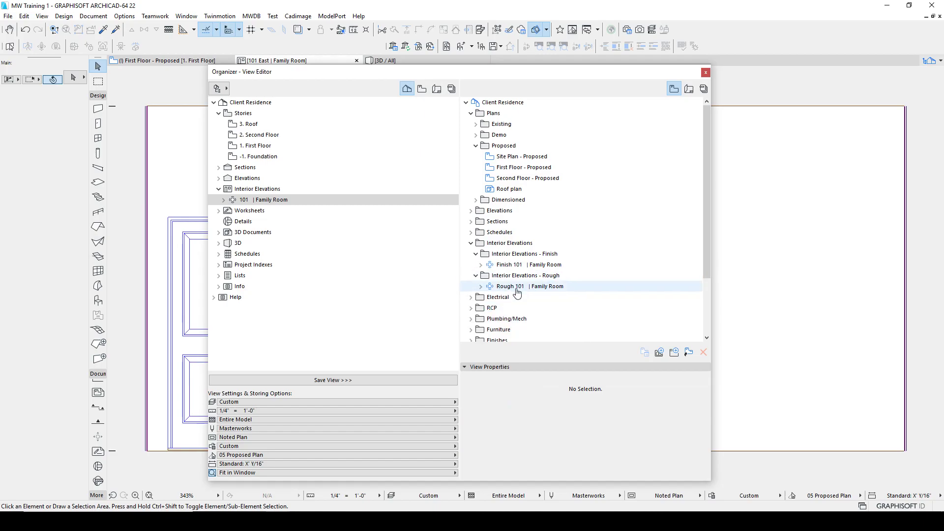
Step: Compare the view names in the Finish 101 and Rough 101 groups, and collapse the Finish and Rough folders
{"action": "left_click", "coordinate": [480, 265]}
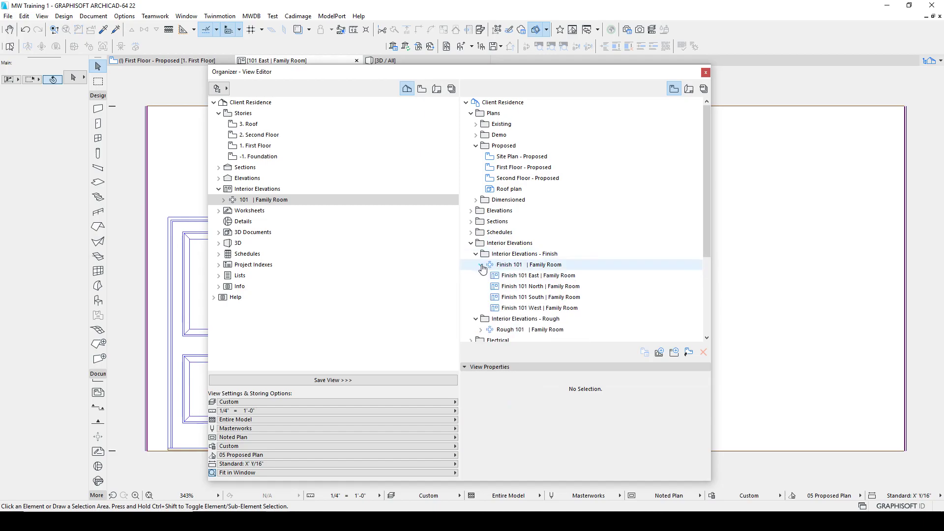
{"action": "left_click", "coordinate": [480, 264]}
{"action": "left_click", "coordinate": [480, 286]}
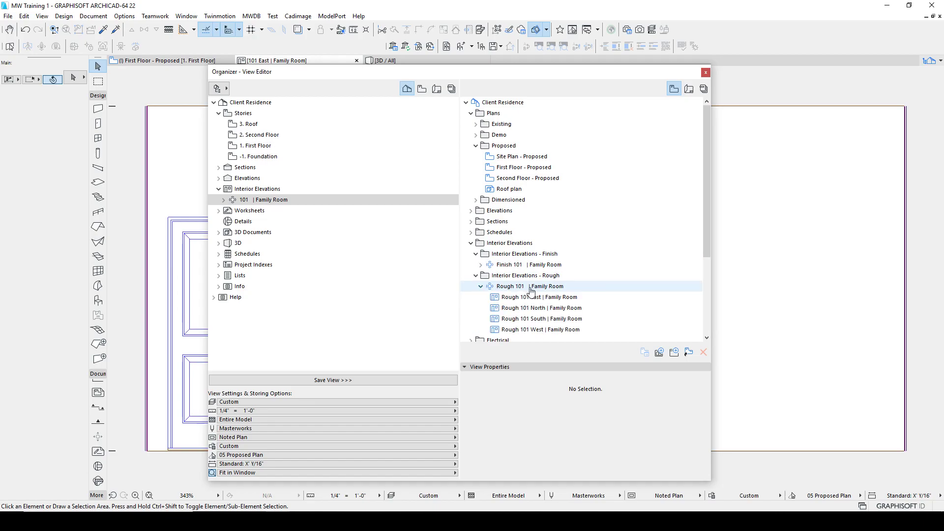
{"action": "left_click", "coordinate": [481, 286]}
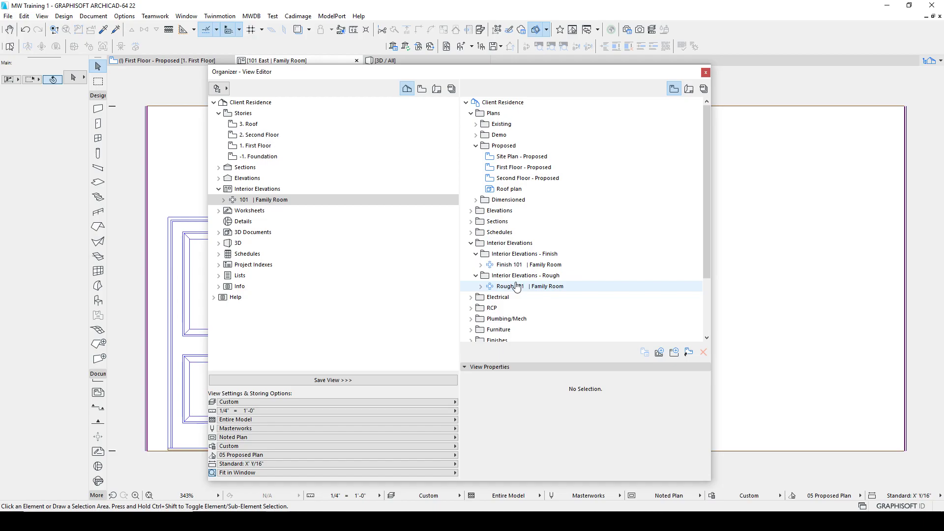
{"action": "left_click", "coordinate": [476, 254]}
{"action": "left_click", "coordinate": [471, 243]}
{"action": "left_click", "coordinate": [471, 243]}
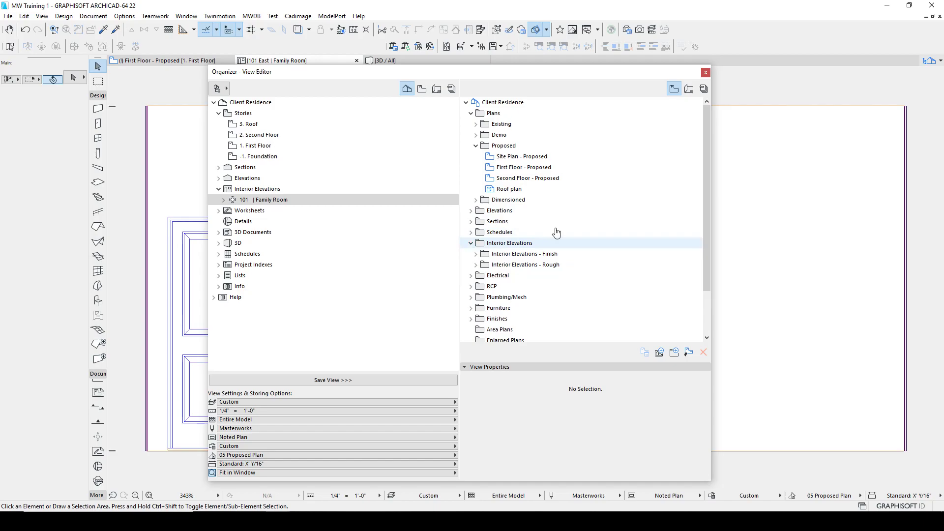
Step: Close the Organizer and the open 101 East Family Room elevation
{"action": "left_click", "coordinate": [707, 73]}
{"action": "scroll", "coordinate": [624, 263], "scroll_direction": "down", "scroll_amount": 6}
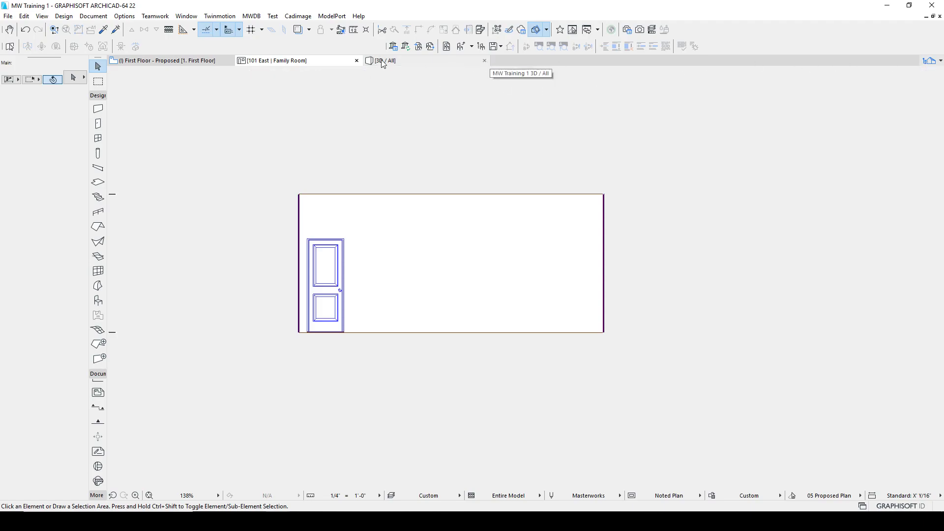
{"action": "left_click", "coordinate": [357, 60]}
Step: Open the saved Finish 101 East Family Room view from the Interior Elevations - Finish folder
{"action": "left_click", "coordinate": [930, 60]}
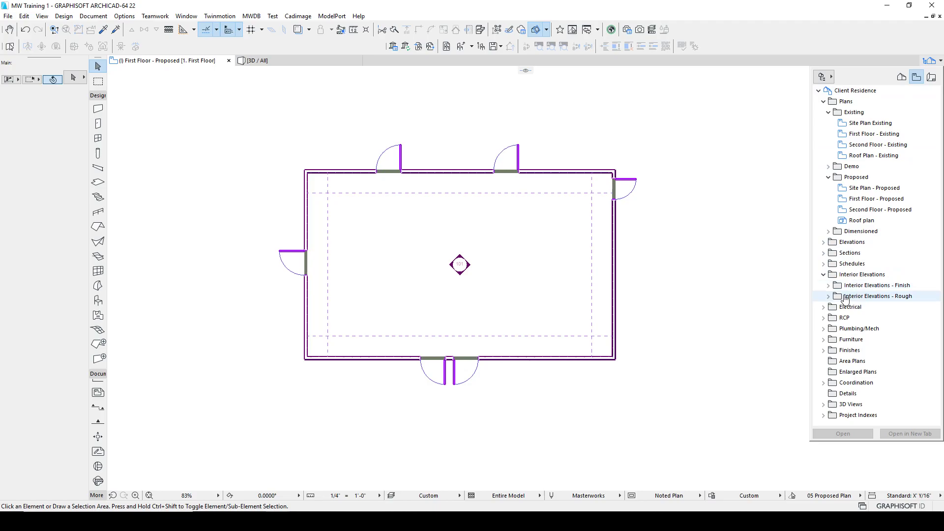
{"action": "left_click", "coordinate": [829, 285]}
{"action": "left_click", "coordinate": [861, 296]}
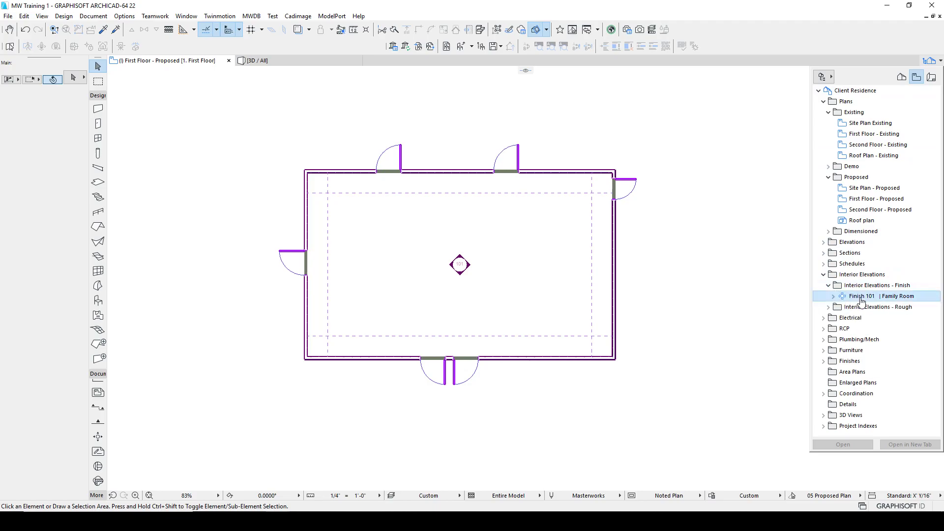
{"action": "left_click", "coordinate": [834, 297]}
{"action": "double_click", "coordinate": [873, 307]}
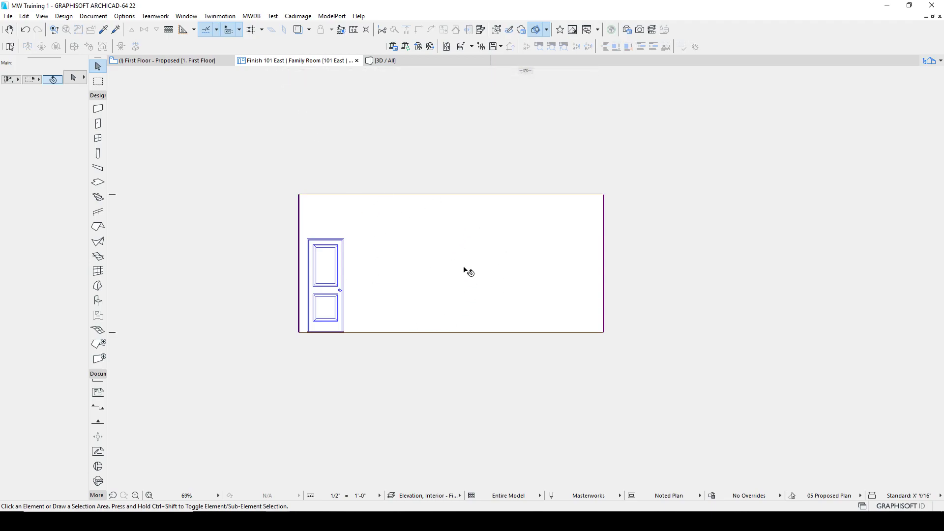
Step: Examine the wall edges at both ends of the Finish 101 East elevation and close the view
{"action": "scroll", "coordinate": [310, 208], "scroll_direction": "up", "scroll_amount": 10}
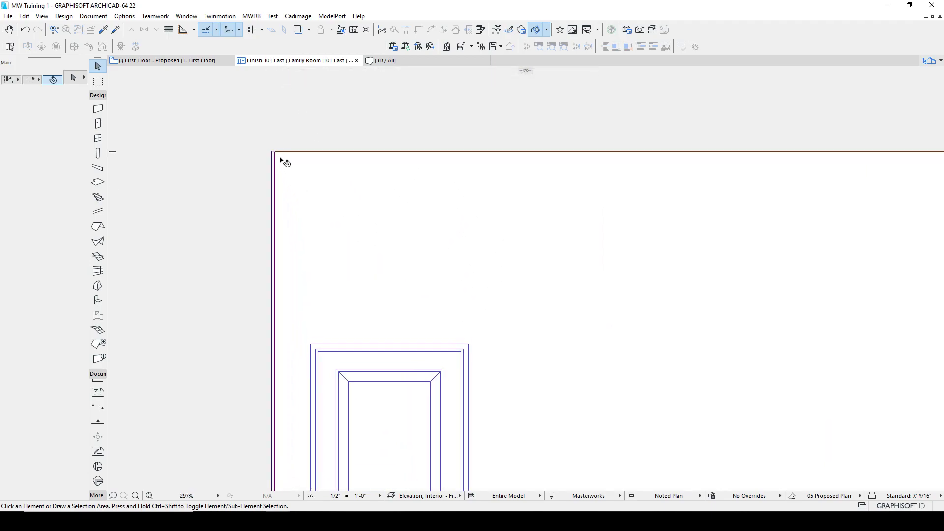
{"action": "scroll", "coordinate": [488, 221], "scroll_direction": "down", "scroll_amount": 7}
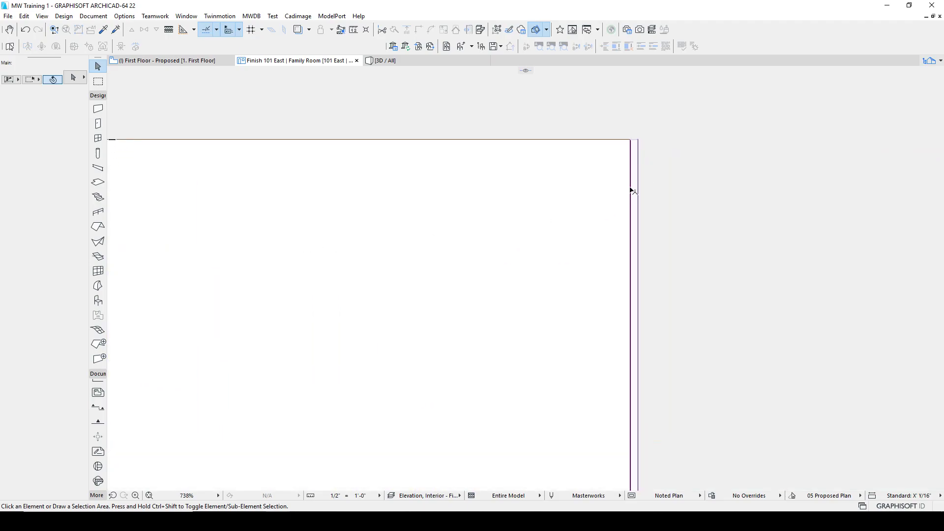
{"action": "key", "text": "ctrl+apostrophe"}
{"action": "scroll", "coordinate": [274, 164], "scroll_direction": "up", "scroll_amount": 5}
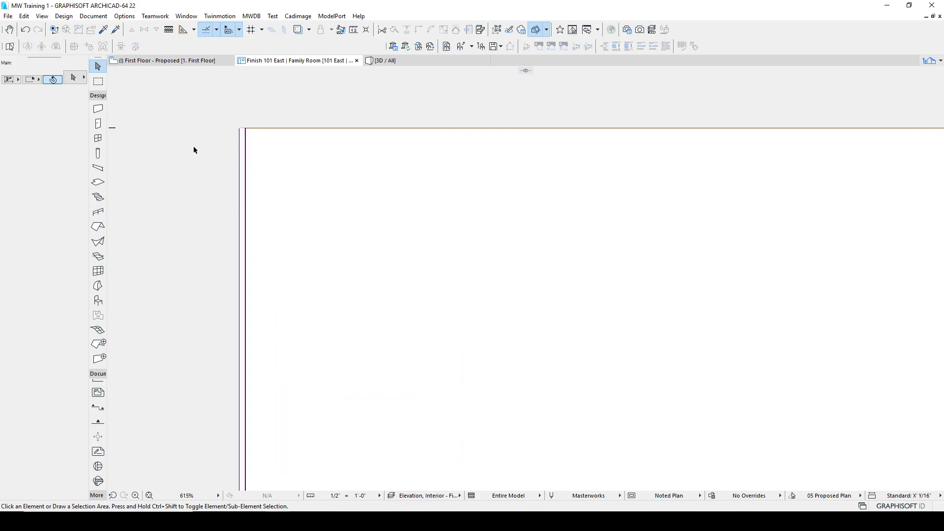
{"action": "scroll", "coordinate": [386, 211], "scroll_direction": "down", "scroll_amount": 5}
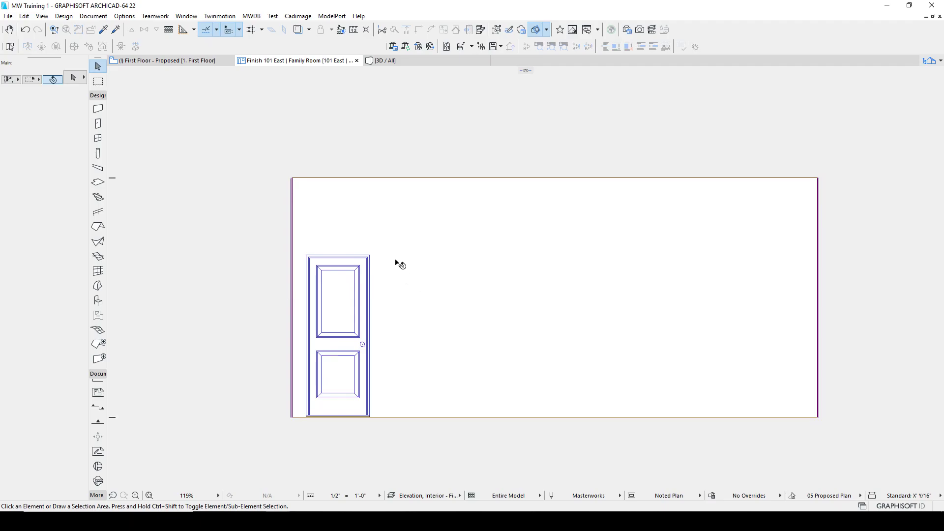
{"action": "left_click", "coordinate": [356, 61]}
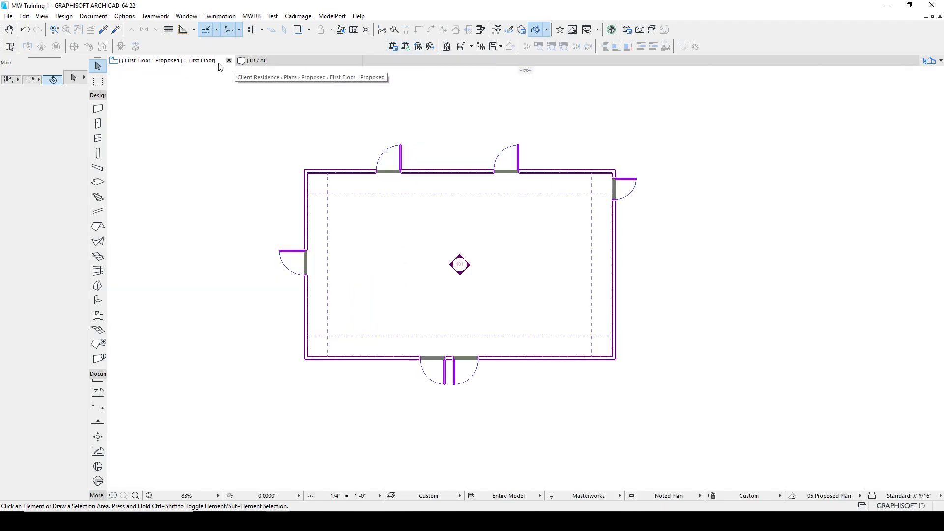
Step: Collapse the Finish 101 Family Room group in the view map and reopen the Organizer
{"action": "left_click", "coordinate": [927, 62]}
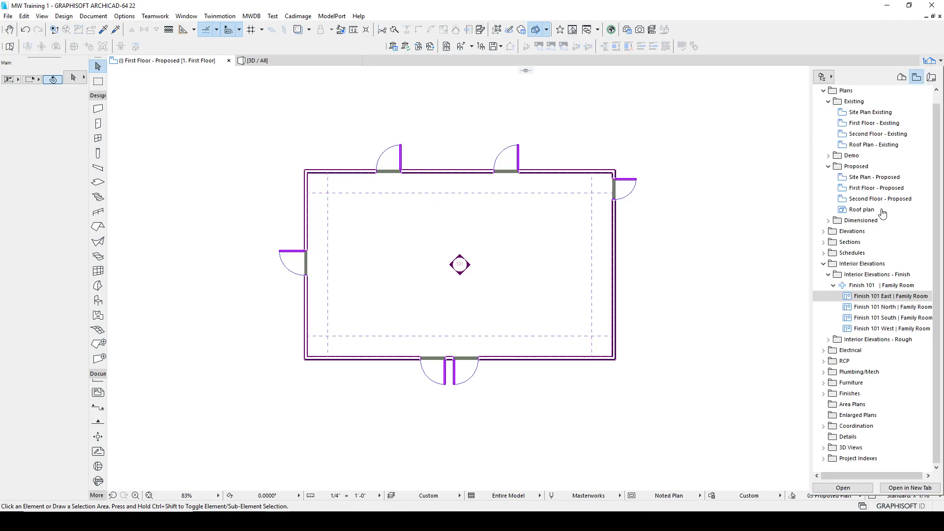
{"action": "left_click", "coordinate": [833, 285]}
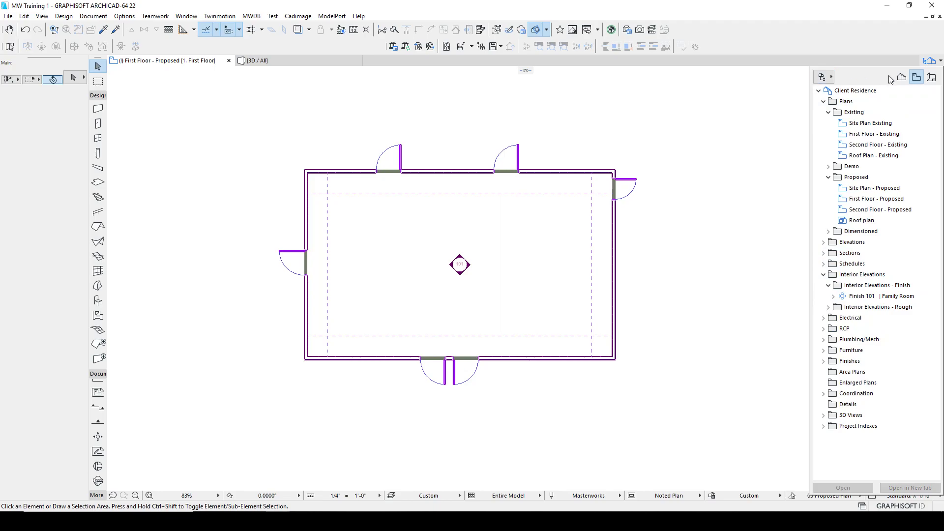
{"action": "left_click", "coordinate": [830, 77]}
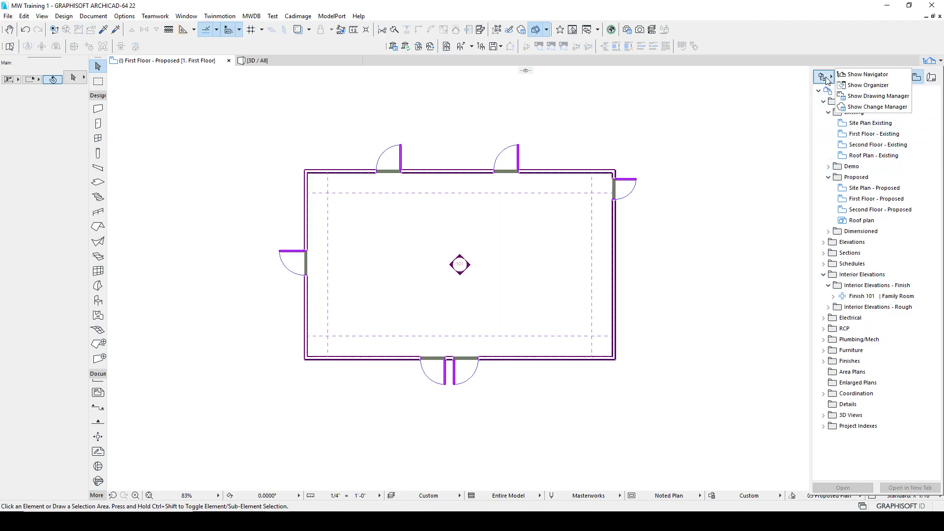
{"action": "left_click", "coordinate": [843, 85]}
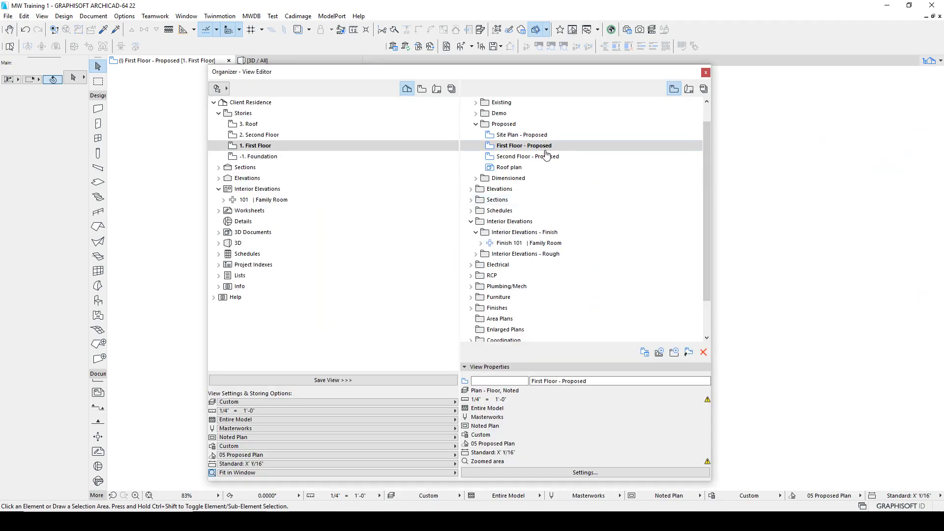
Step: Show the view map as the Organizer's source tree and expand the Finish 101 Family Room group
{"action": "left_click_drag", "start_coordinate": [422, 73], "coordinate": [411, 73]}
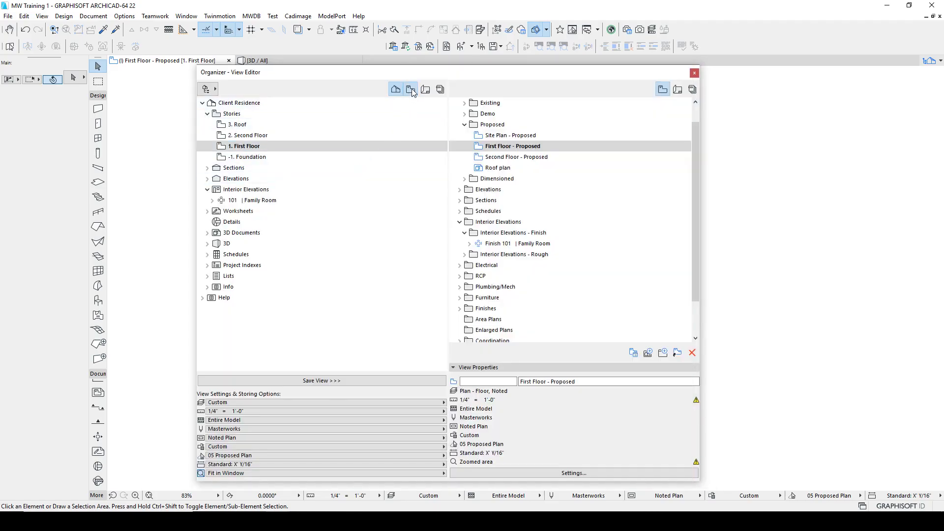
{"action": "left_click", "coordinate": [411, 89]}
{"action": "left_click", "coordinate": [217, 232]}
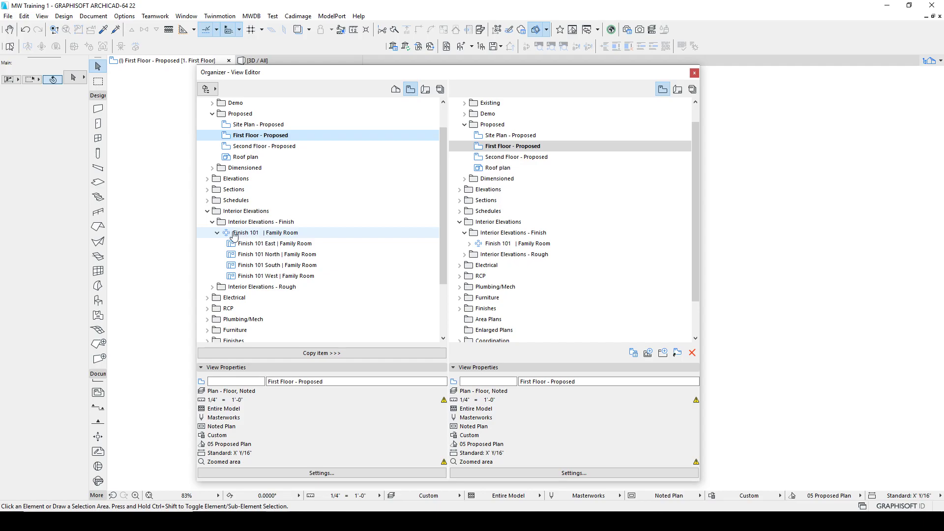
Step: Show the layout book as the Organizer's target tree and expand the A-6 Interior Elevations subset of the Coordination Set
{"action": "left_click", "coordinate": [465, 125]}
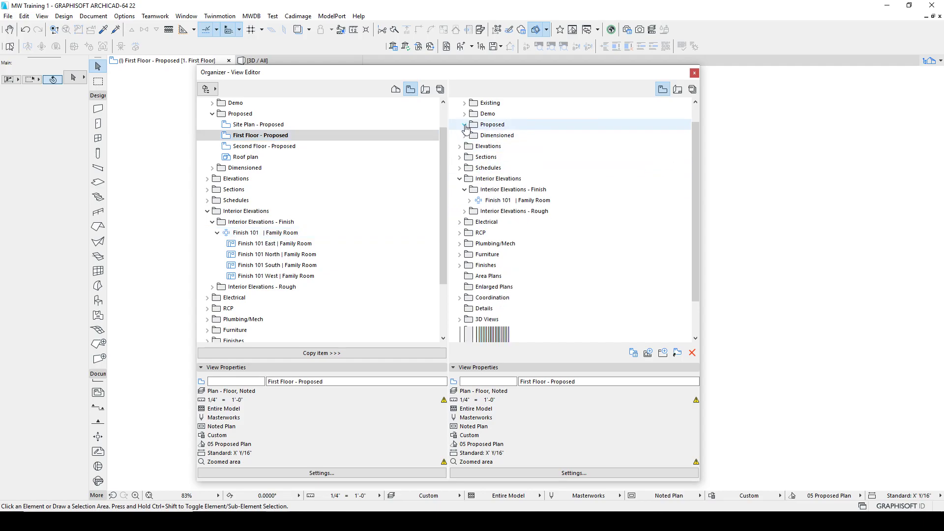
{"action": "scroll", "coordinate": [593, 252], "scroll_direction": "up", "scroll_amount": 1}
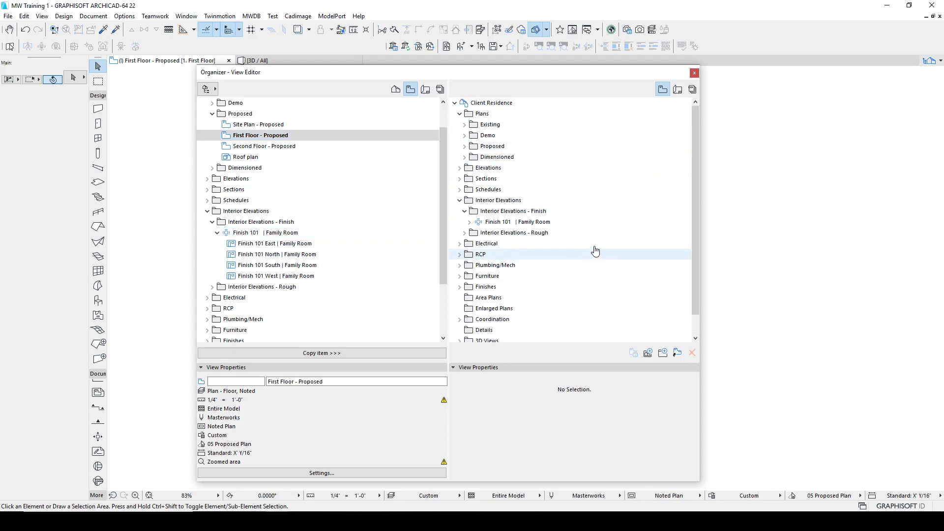
{"action": "left_click", "coordinate": [677, 89]}
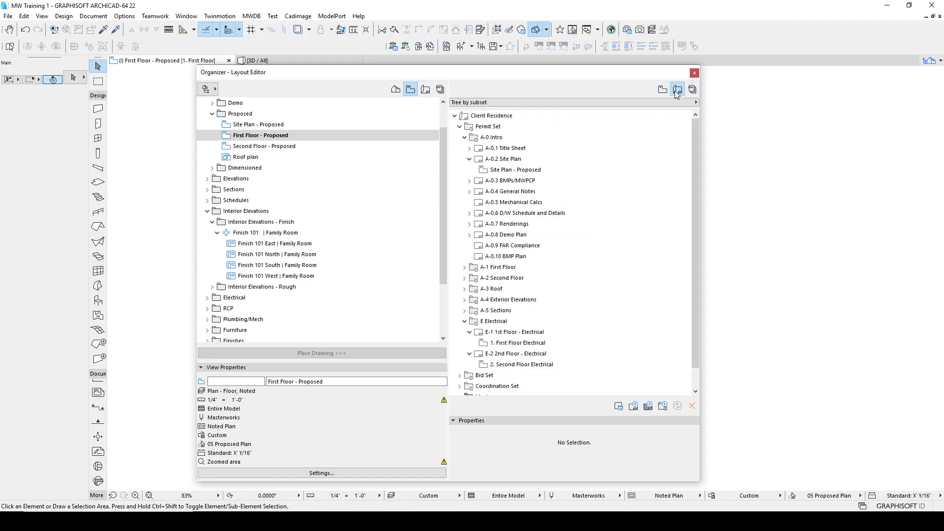
{"action": "left_click", "coordinate": [460, 127]}
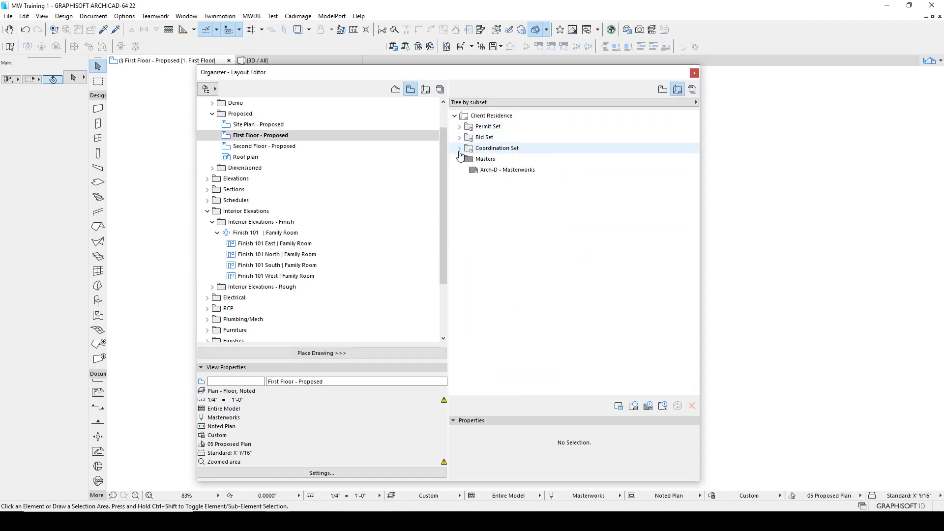
{"action": "left_click", "coordinate": [460, 148]}
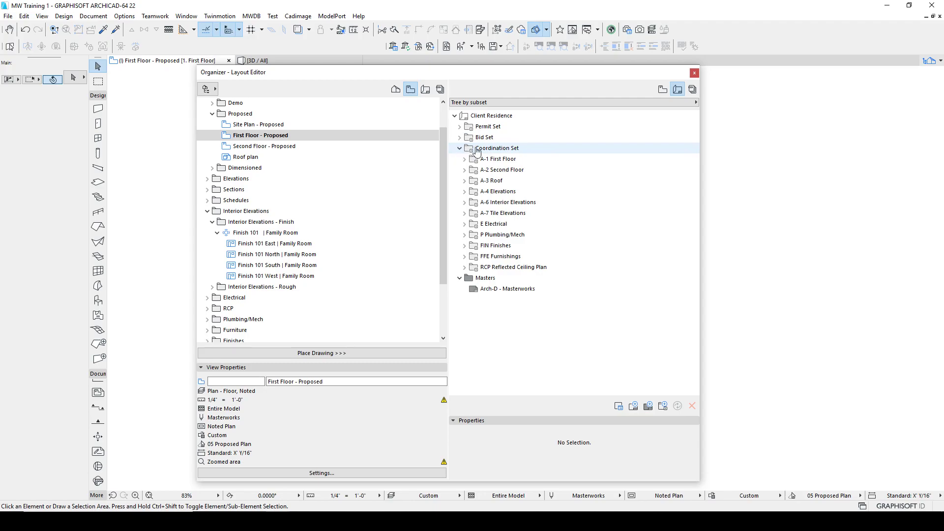
{"action": "left_click", "coordinate": [465, 203]}
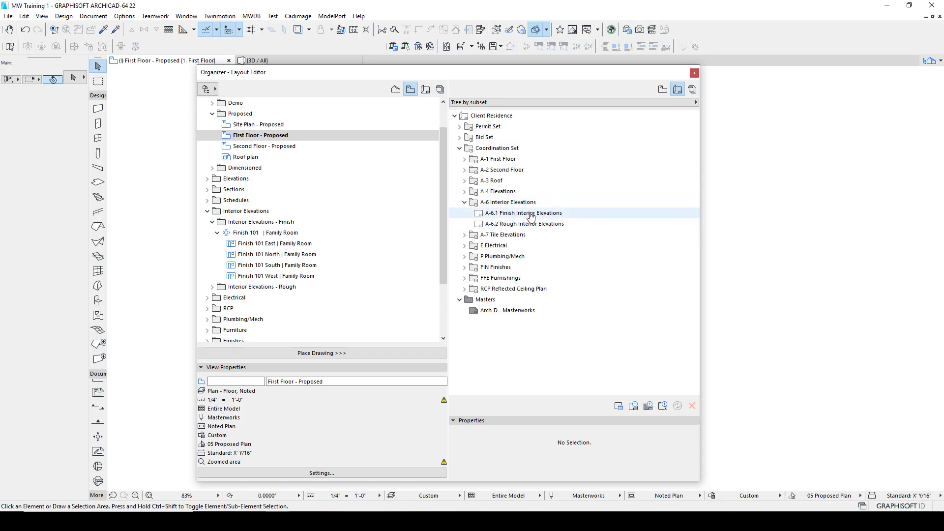
Step: Check the master layout and layout settings of A-6.1 Finish Interior Elevations without changing anything
{"action": "left_click", "coordinate": [528, 217]}
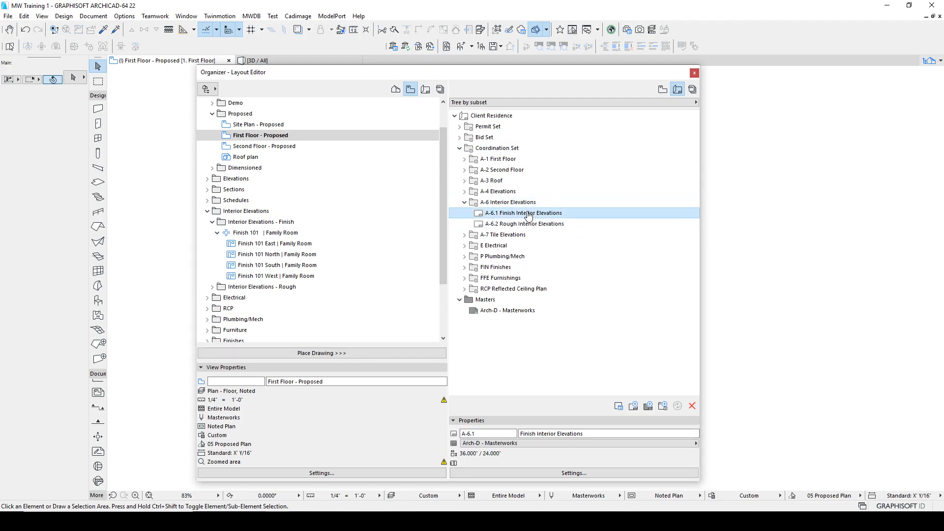
{"action": "left_click", "coordinate": [523, 445]}
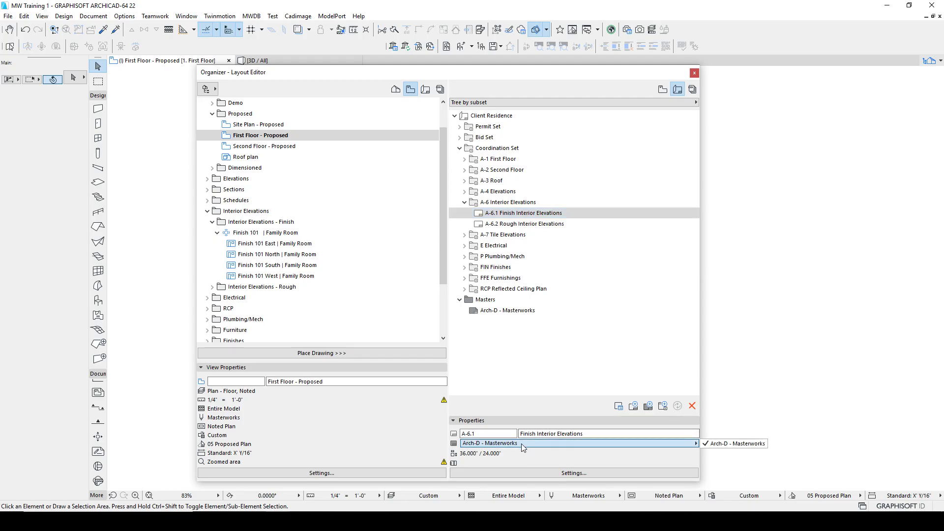
{"action": "left_click", "coordinate": [561, 452]}
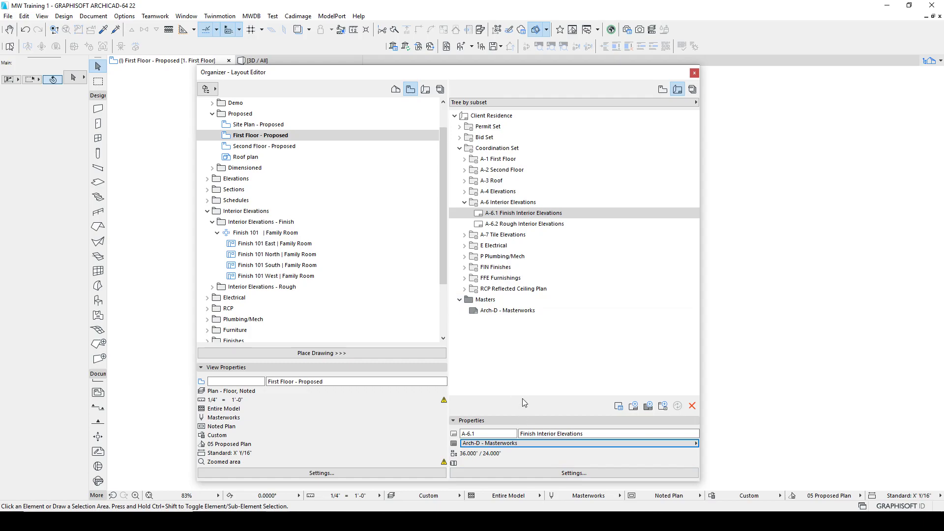
{"action": "left_click", "coordinate": [532, 473]}
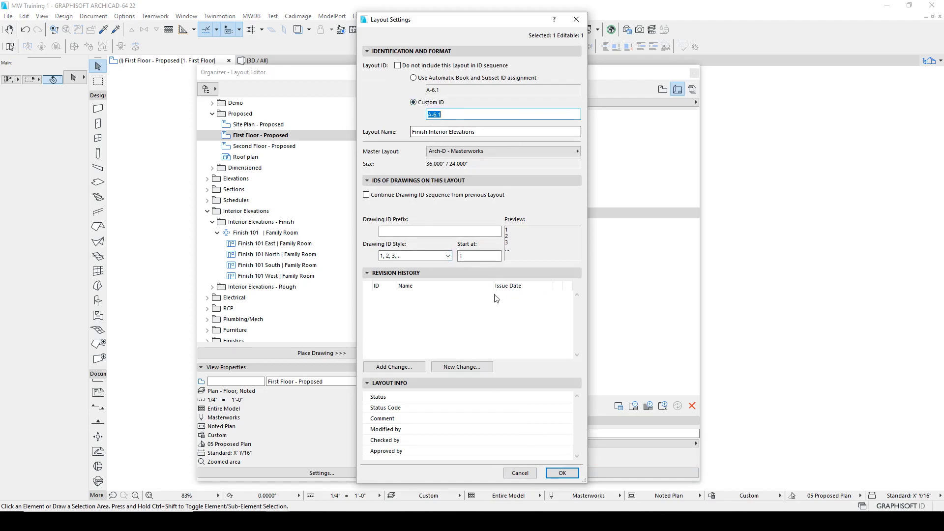
{"action": "left_click", "coordinate": [519, 473]}
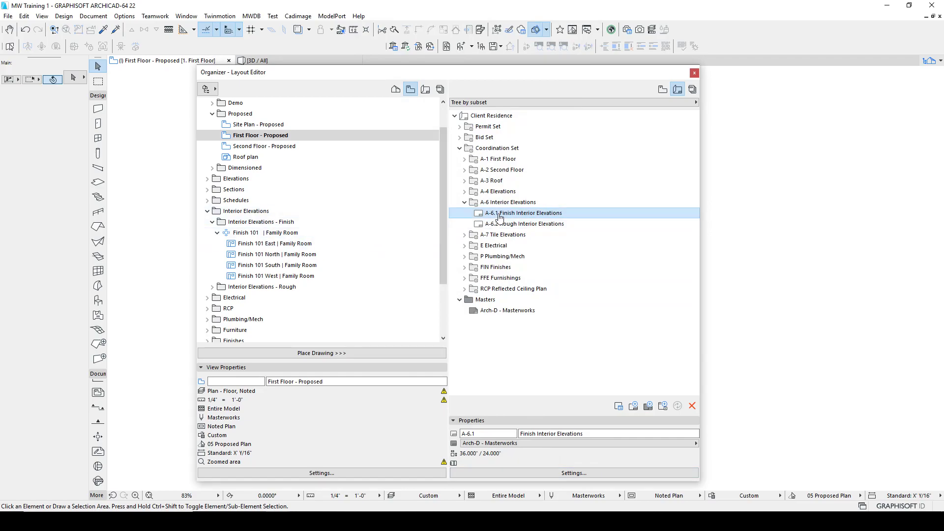
Step: Place the whole Finish 101 Family Room view group on the A-6.1 Finish Interior Elevations layout and expand that layout
{"action": "left_click_drag", "start_coordinate": [246, 235], "coordinate": [536, 216]}
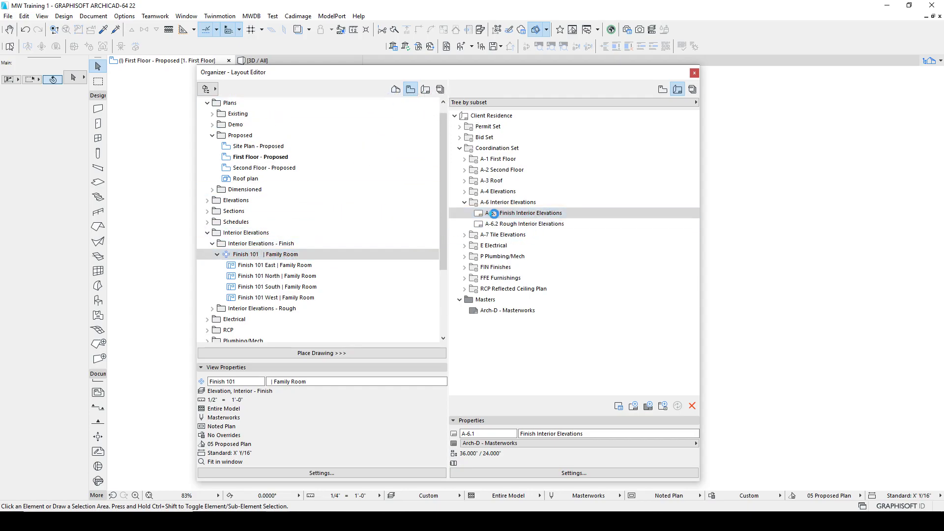
{"action": "left_click", "coordinate": [469, 213]}
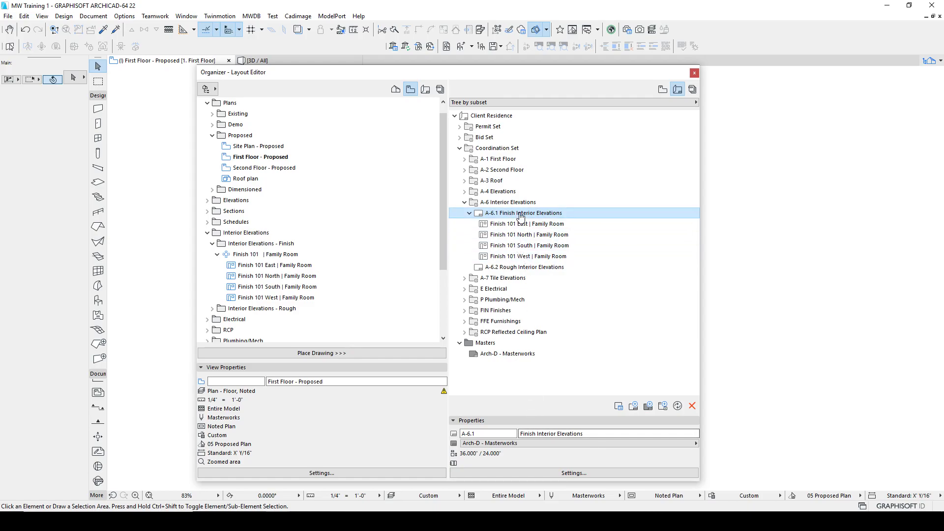
Step: Rename the A-6.1 layout as 101 | Family Room, reusing the room name from its East drawing
{"action": "left_click", "coordinate": [536, 224]}
{"action": "left_click", "coordinate": [574, 435]}
{"action": "left_click_drag", "start_coordinate": [575, 435], "coordinate": [539, 438]}
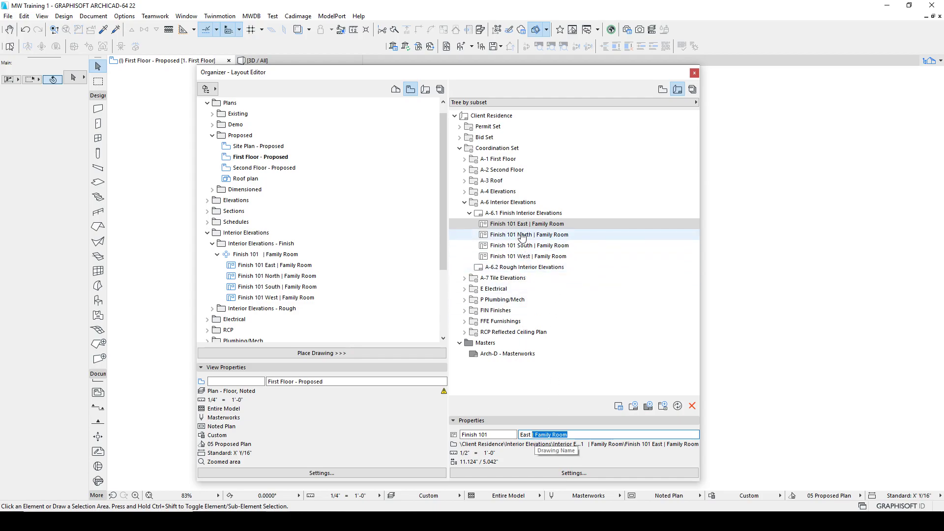
{"action": "left_click", "coordinate": [511, 214]}
{"action": "left_click", "coordinate": [509, 224]}
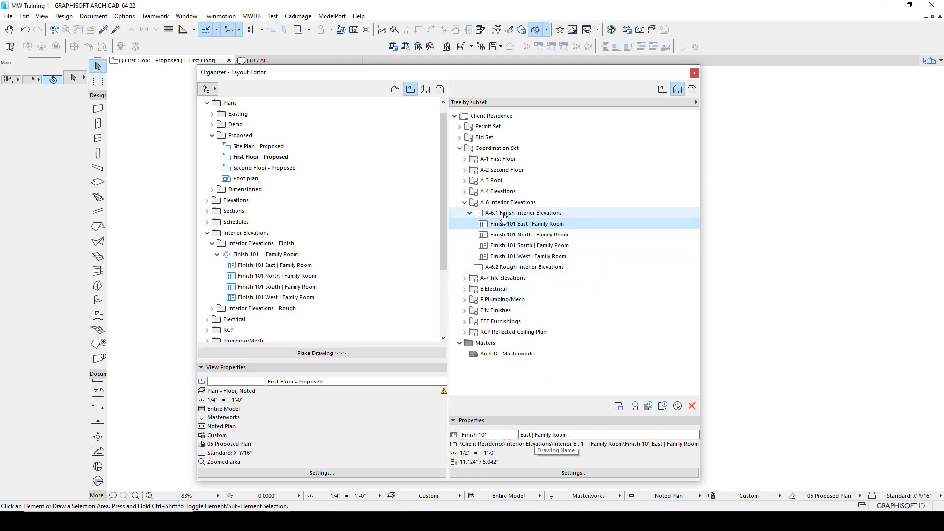
{"action": "left_click", "coordinate": [507, 214]}
{"action": "left_click_drag", "start_coordinate": [592, 433], "coordinate": [497, 432]}
{"action": "type", "text": "| Family Room"}
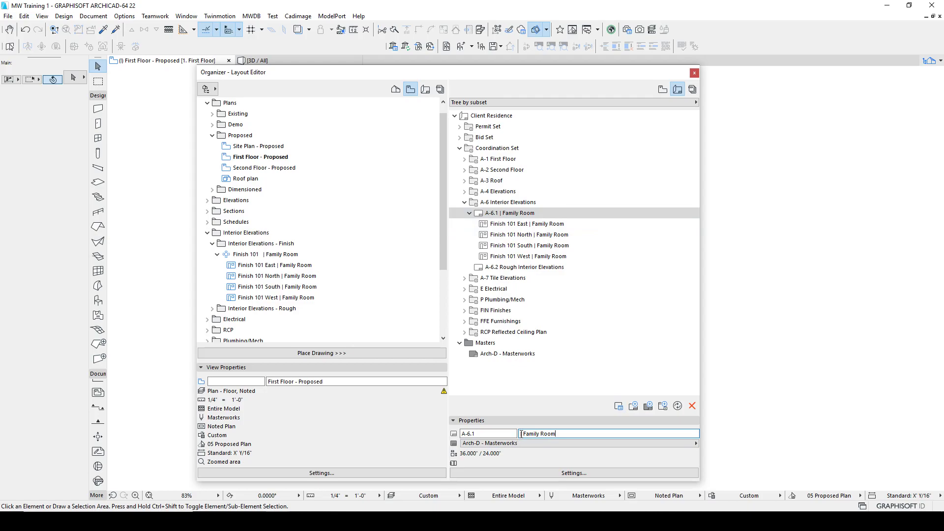
{"action": "type", "text": "101"}
{"action": "left_click", "coordinate": [523, 203]}
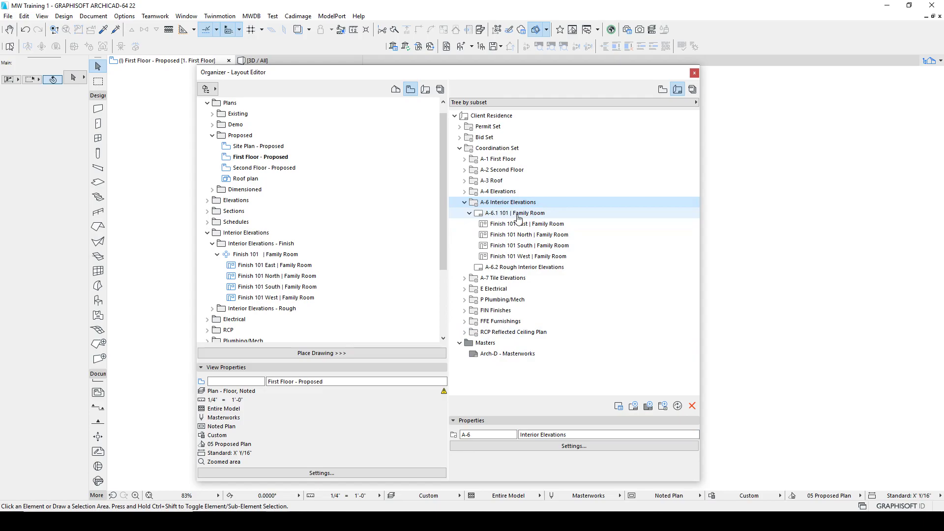
Step: Put Finish in front of the A-6.1 layout's name, making it Finish 101 | Family Room
{"action": "left_click", "coordinate": [523, 215]}
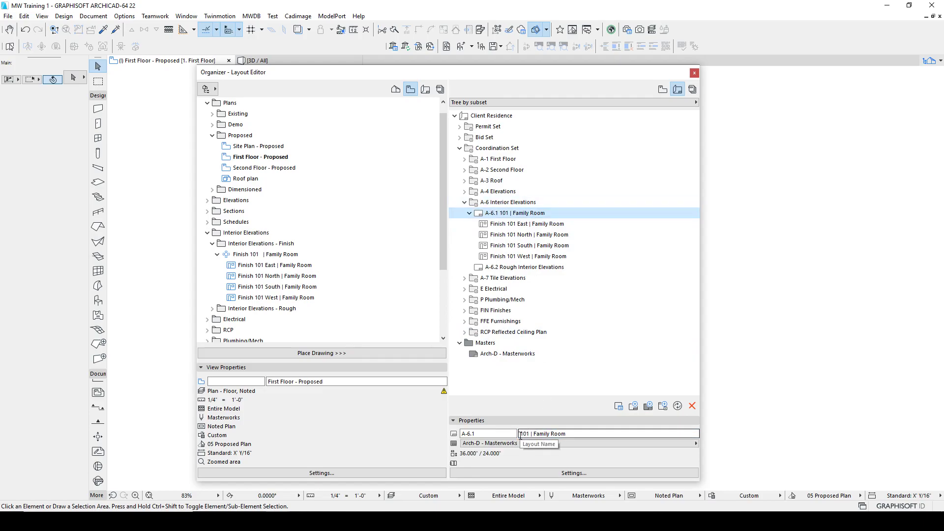
{"action": "left_click", "coordinate": [521, 435]}
{"action": "type", "text": "Finish"}
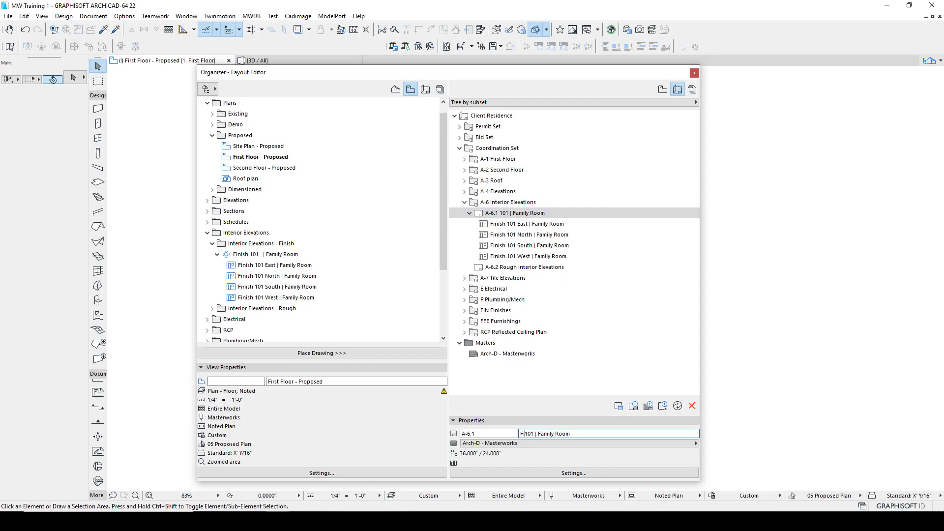
{"action": "key", "text": "Return"}
{"action": "left_click", "coordinate": [525, 203]}
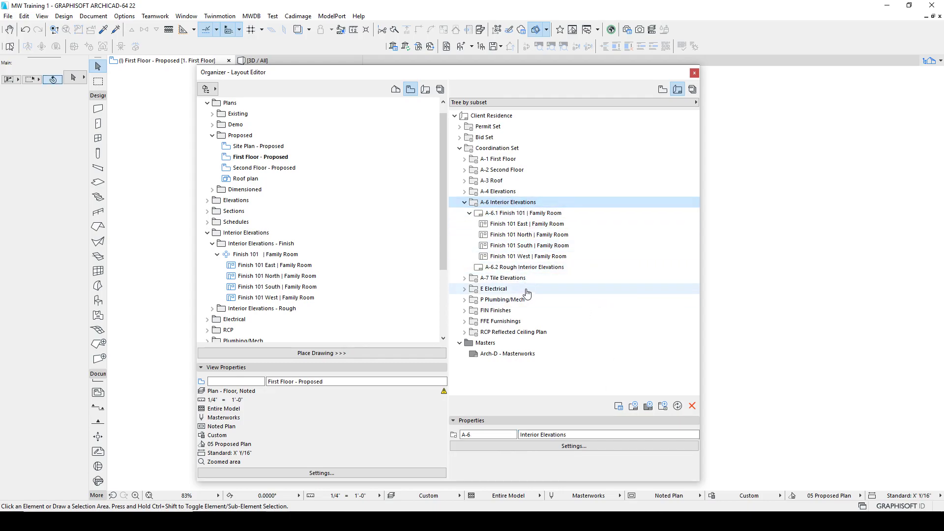
Step: Change the A-6.1 layout's name to 101 | Family Room - Finish
{"action": "left_click", "coordinate": [514, 212]}
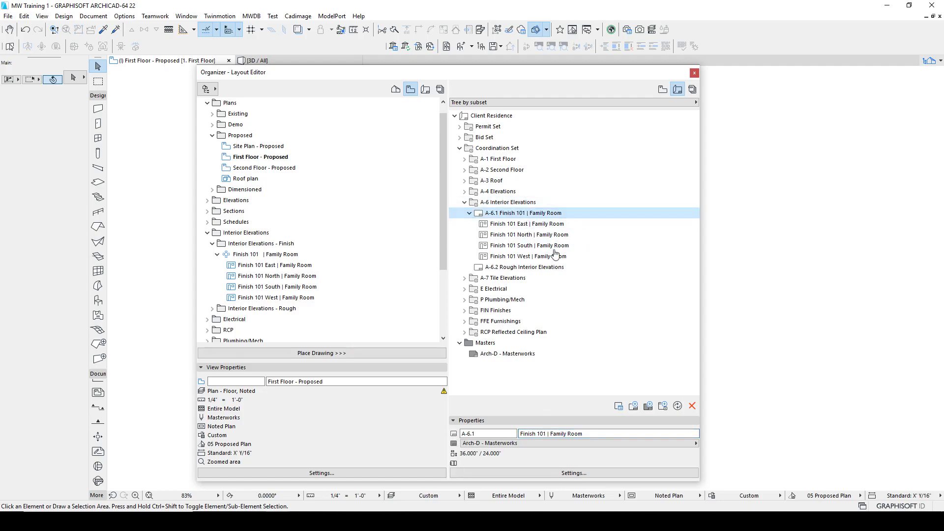
{"action": "left_click_drag", "start_coordinate": [538, 432], "coordinate": [500, 432]}
{"action": "key", "text": "BackSpace"}
{"action": "key", "text": "End"}
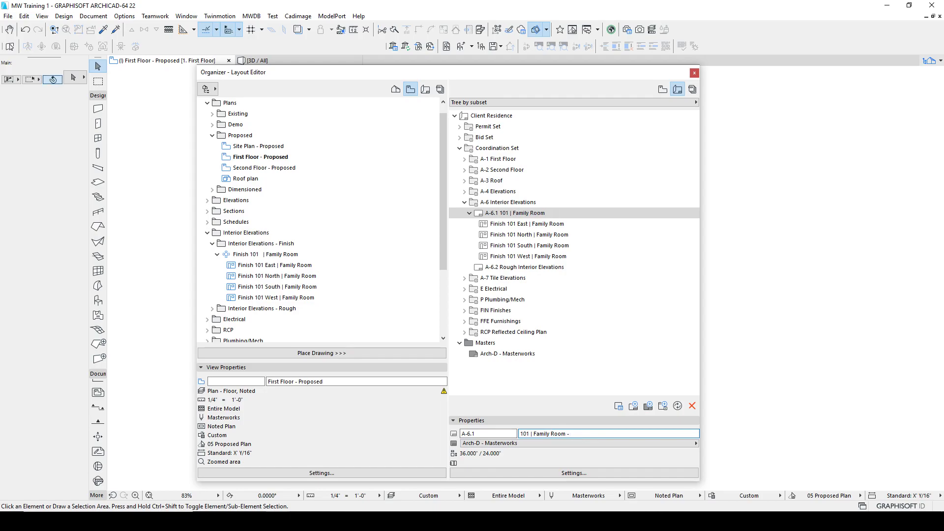
{"action": "left_click", "coordinate": [546, 202]}
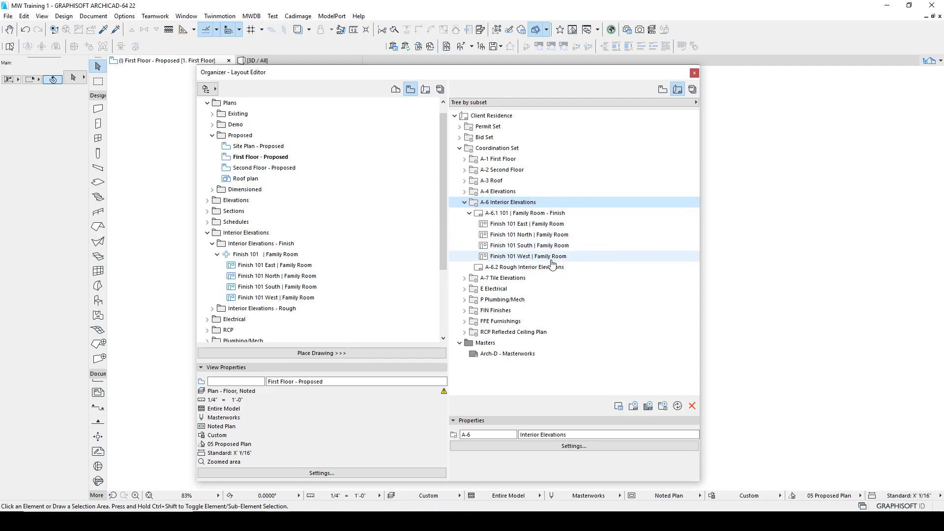
Step: Open the A-6.1 101 | Family Room - Finish layout and view its placed drawings with the Organizer moved aside
{"action": "double_click", "coordinate": [541, 213]}
{"action": "left_click_drag", "start_coordinate": [572, 73], "coordinate": [432, 422]}
{"action": "scroll", "coordinate": [501, 369], "scroll_direction": "down", "scroll_amount": 4}
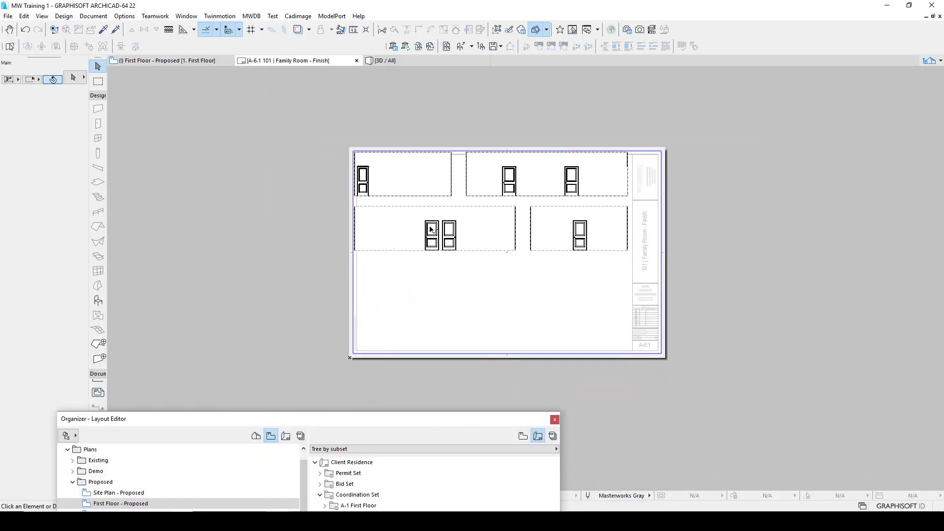
{"action": "left_click_drag", "start_coordinate": [456, 427], "coordinate": [456, 77]}
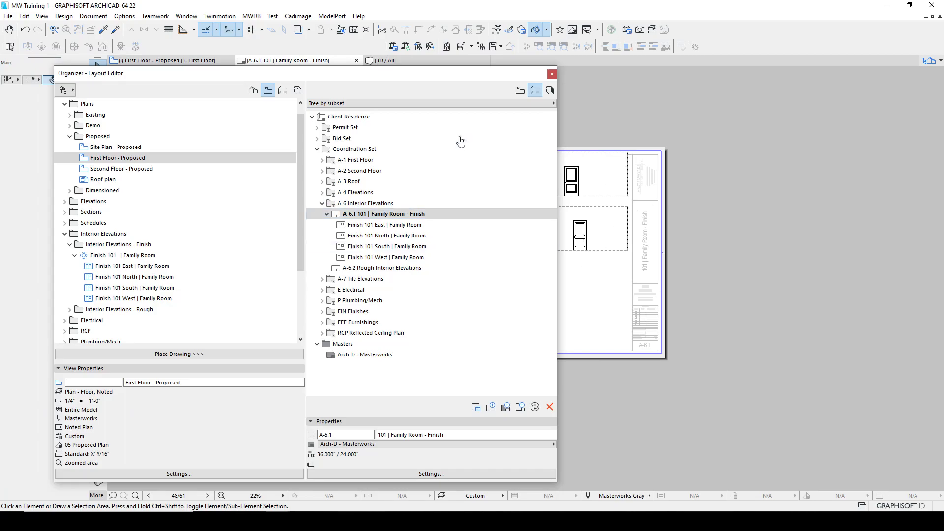
Step: Compare the East and South drawings listed under A-6.1 with the drawings on the sheet, and close the Organizer
{"action": "left_click", "coordinate": [385, 226]}
{"action": "left_click", "coordinate": [392, 247]}
{"action": "left_click", "coordinate": [568, 197]}
{"action": "mouse_move", "coordinate": [388, 72]}
{"action": "left_mouse_down"}
{"action": "mouse_move", "coordinate": [388, 100]}
{"action": "mouse_move", "coordinate": [344, 111]}
{"action": "mouse_move", "coordinate": [406, 122]}
{"action": "left_mouse_up"}
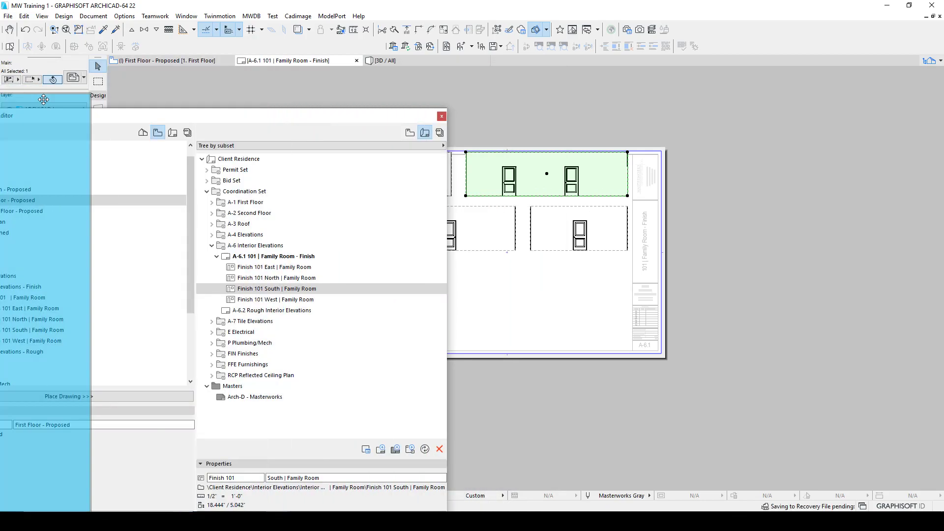
{"action": "left_click", "coordinate": [442, 116]}
Step: Select all four Family Room elevation drawings on the layout and set their frames to Fit Frame to drawing
{"action": "scroll", "coordinate": [467, 207], "scroll_direction": "up", "scroll_amount": 5}
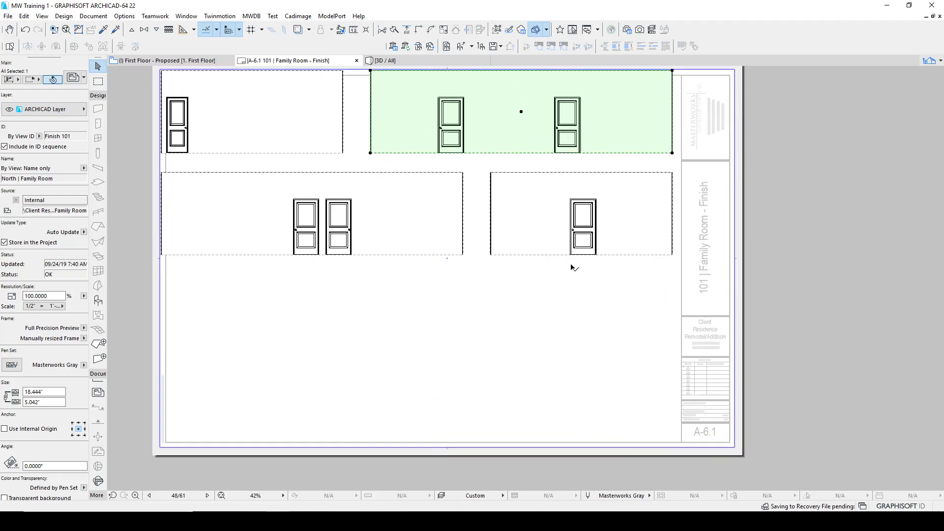
{"action": "left_click", "coordinate": [354, 183]}
{"action": "left_click", "coordinate": [467, 201], "text": "shift"}
{"action": "left_click", "coordinate": [531, 256], "text": "shift"}
{"action": "left_click", "coordinate": [685, 281], "text": "shift"}
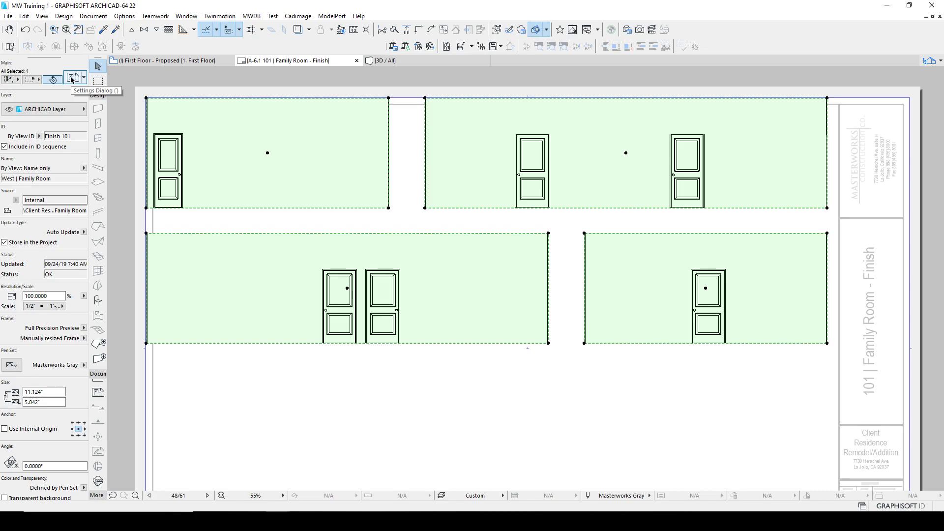
{"action": "left_click", "coordinate": [72, 80]}
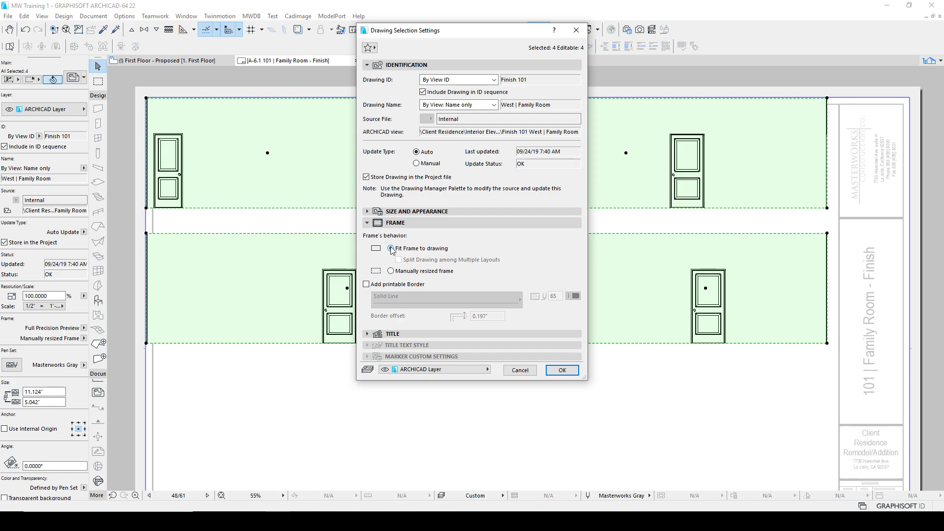
Step: Give the four selected drawings the NCS Drawing Title 22 title with a circle diameter of 0.5"
{"action": "left_click", "coordinate": [372, 334]}
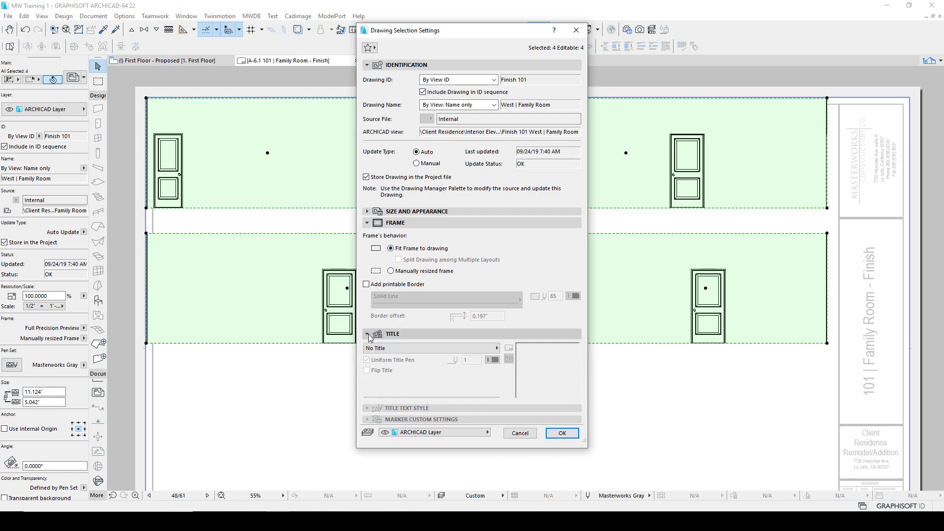
{"action": "left_click", "coordinate": [384, 349]}
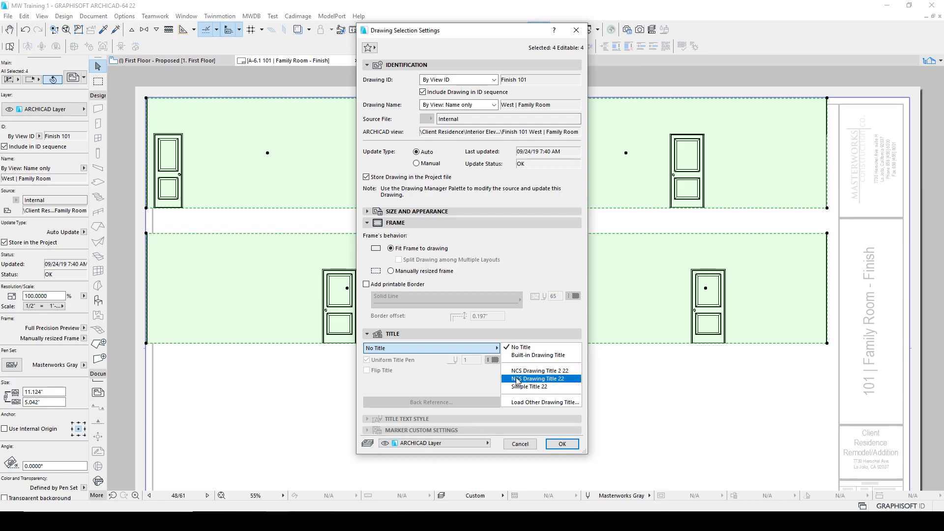
{"action": "left_click", "coordinate": [539, 380]}
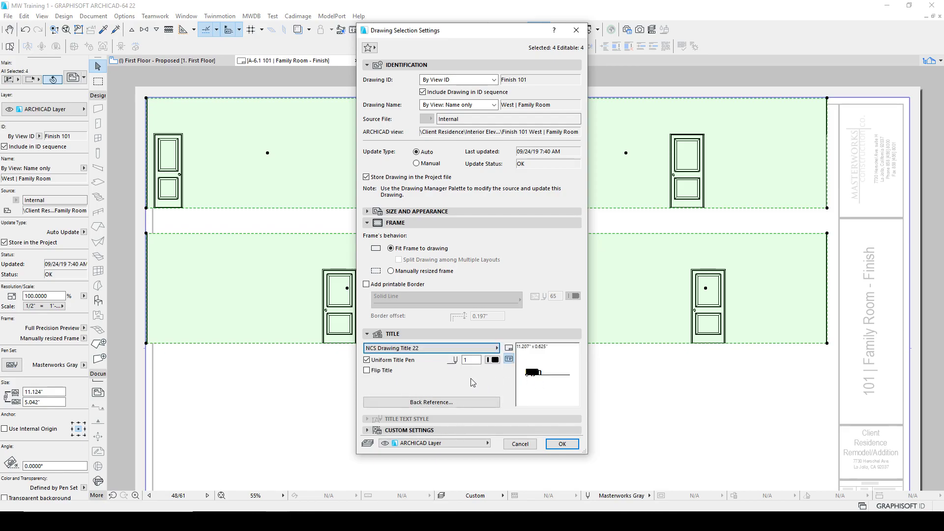
{"action": "left_click", "coordinate": [368, 431]}
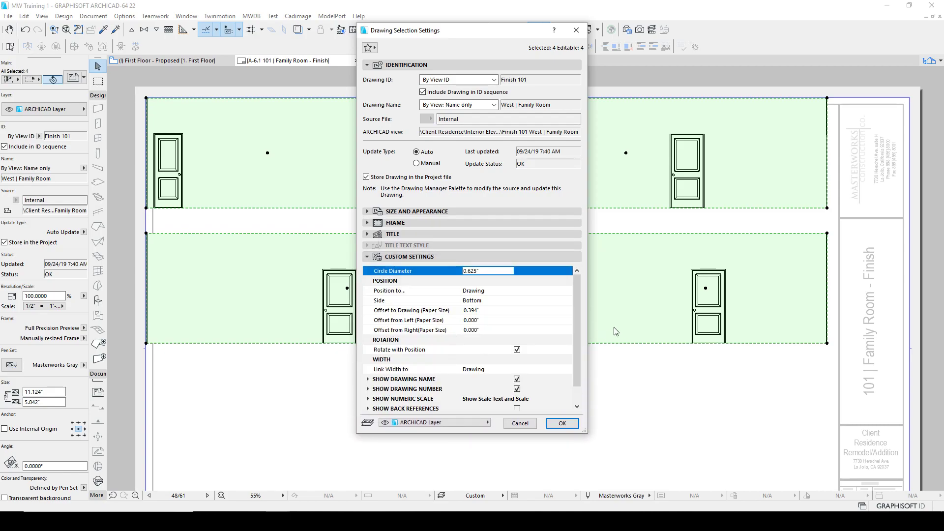
{"action": "left_click_drag", "start_coordinate": [492, 271], "coordinate": [412, 261]}
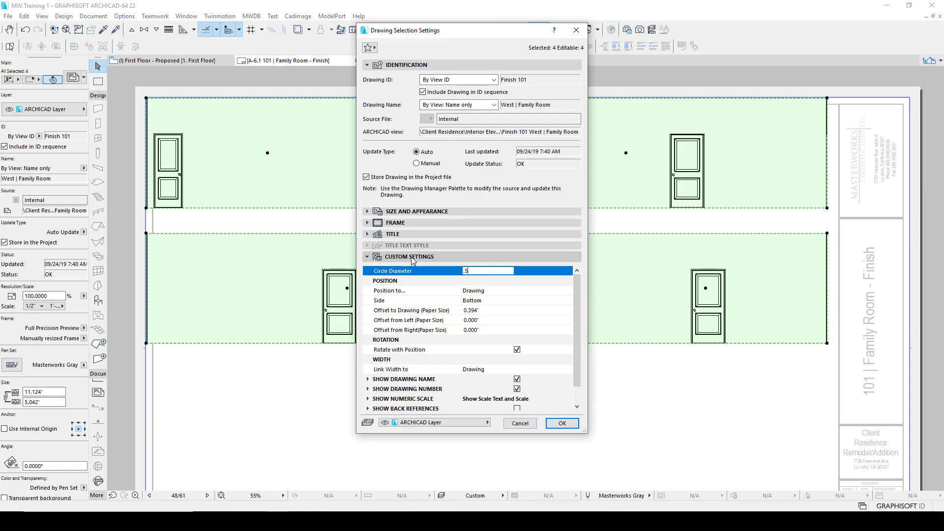
{"action": "left_click", "coordinate": [473, 291]}
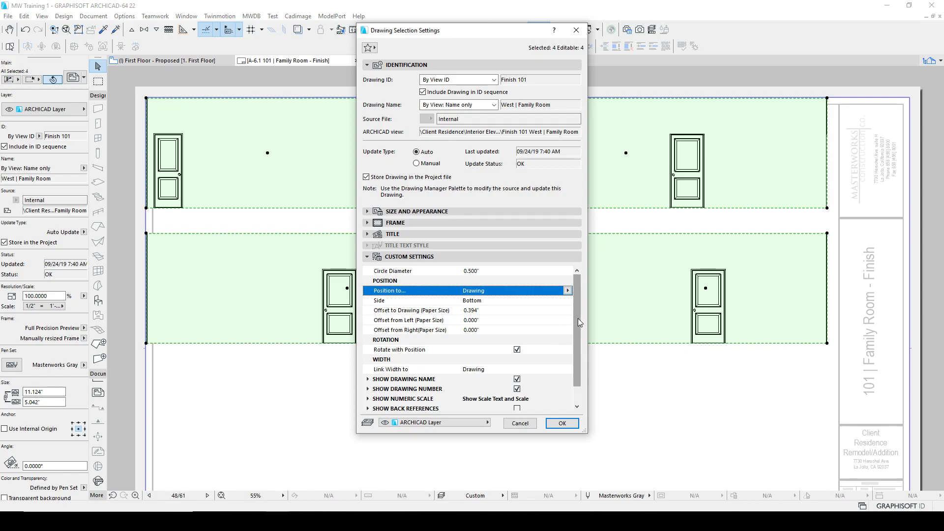
Step: Set the titles' numeric scale to Show Nothing, keep their width linked to Drawing, and apply the settings
{"action": "left_click_drag", "start_coordinate": [578, 318], "coordinate": [575, 335]}
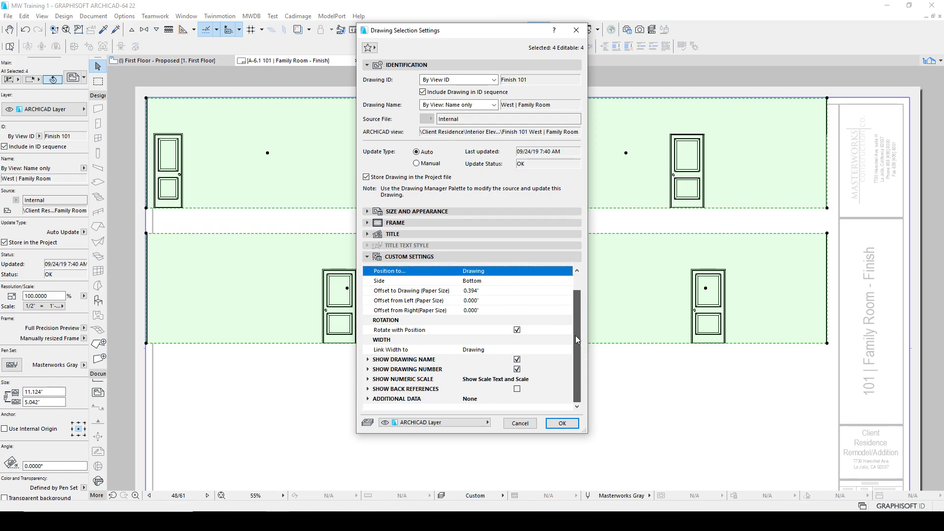
{"action": "left_click", "coordinate": [369, 361]}
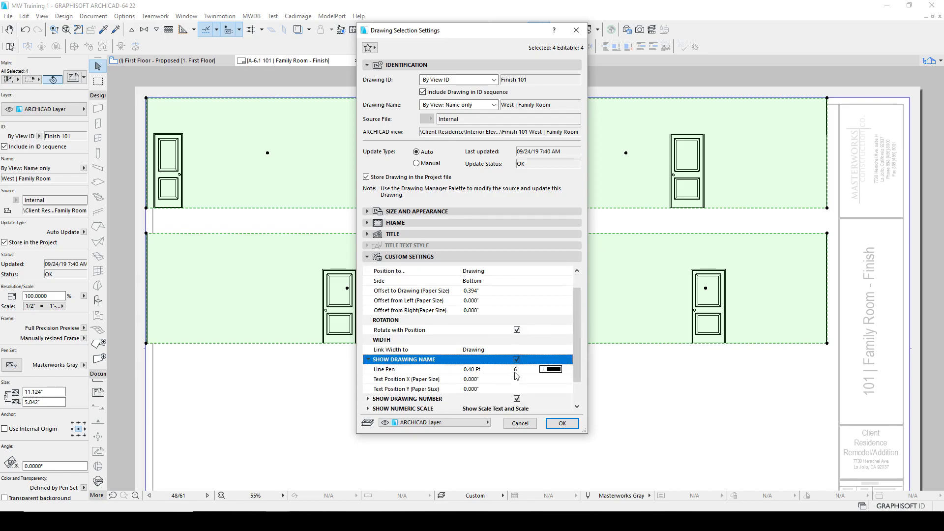
{"action": "left_click", "coordinate": [369, 400]}
{"action": "scroll", "coordinate": [420, 399], "scroll_direction": "down", "scroll_amount": 3}
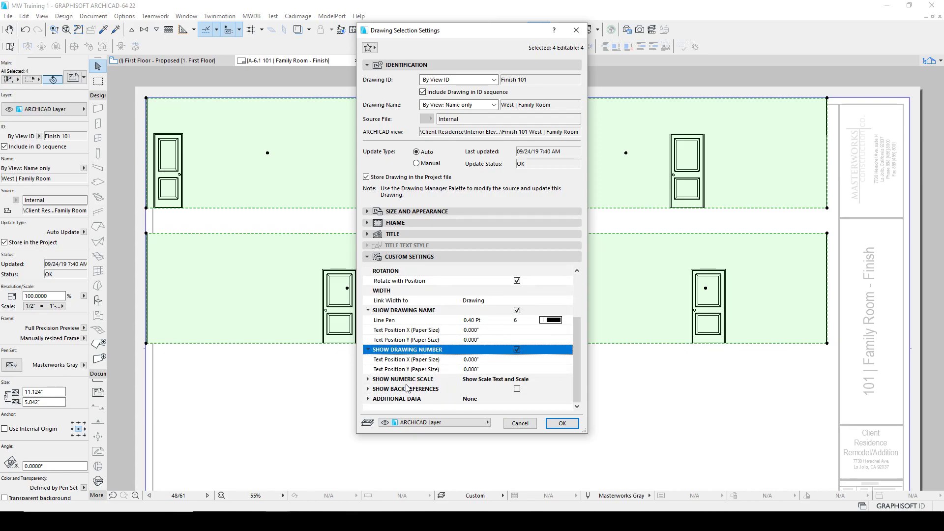
{"action": "left_click", "coordinate": [473, 382]}
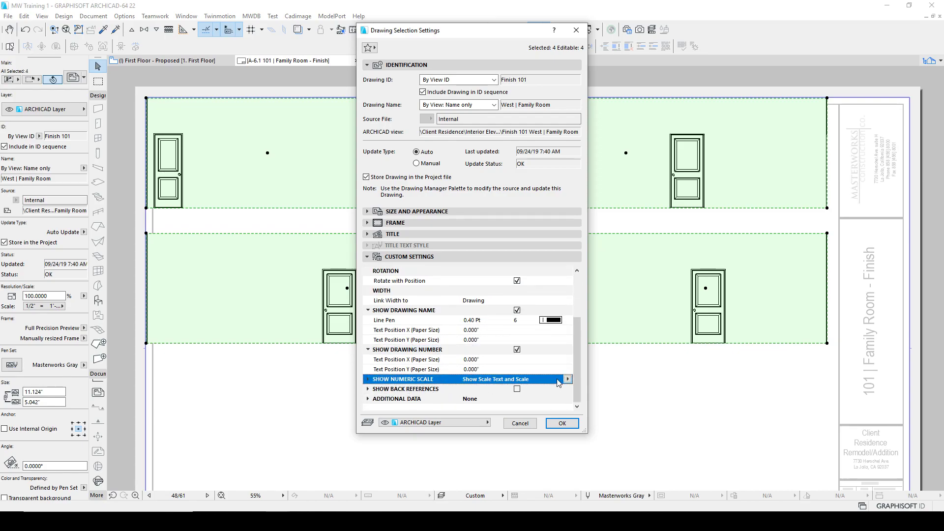
{"action": "left_click", "coordinate": [568, 379]}
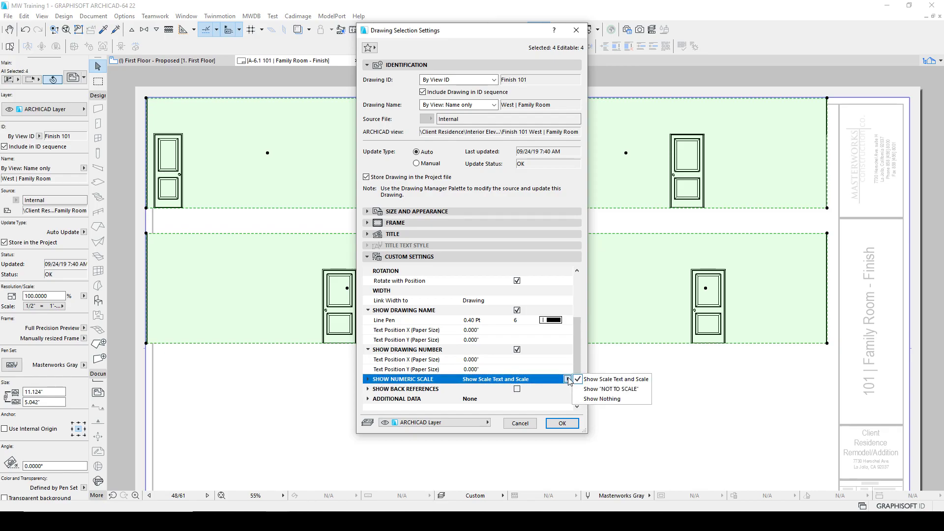
{"action": "left_click", "coordinate": [585, 399]}
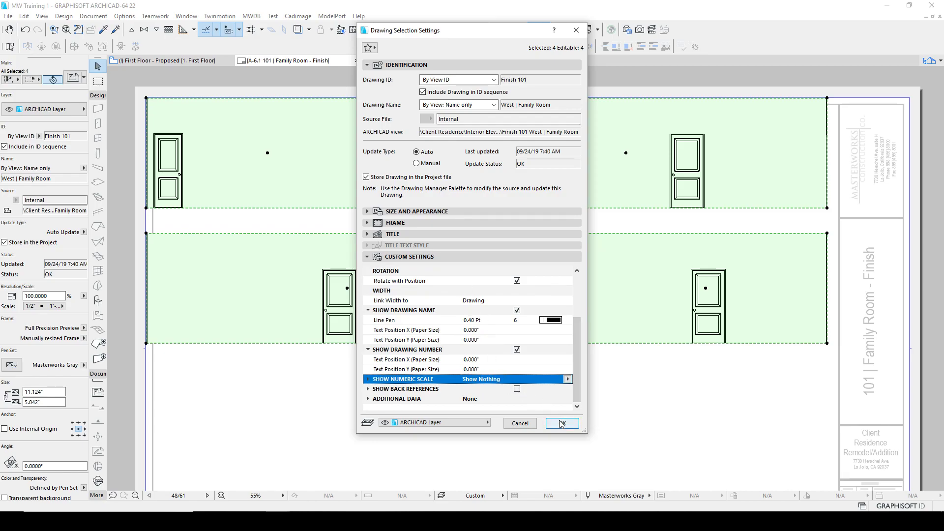
{"action": "left_click", "coordinate": [484, 302]}
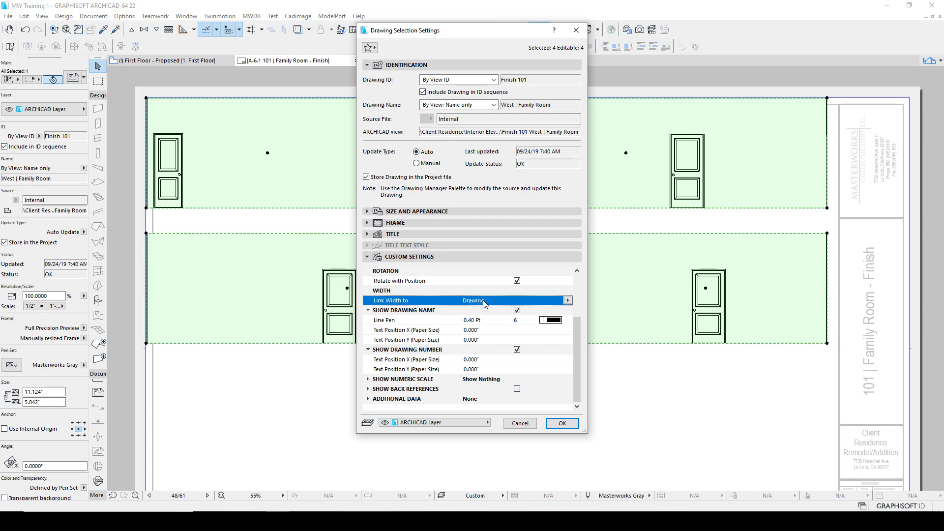
{"action": "left_click", "coordinate": [568, 300]}
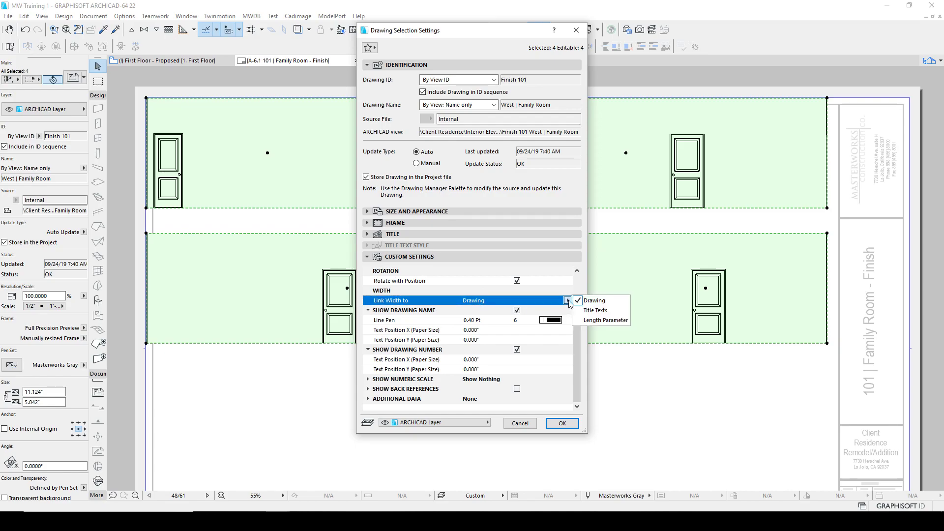
{"action": "left_click", "coordinate": [576, 301]}
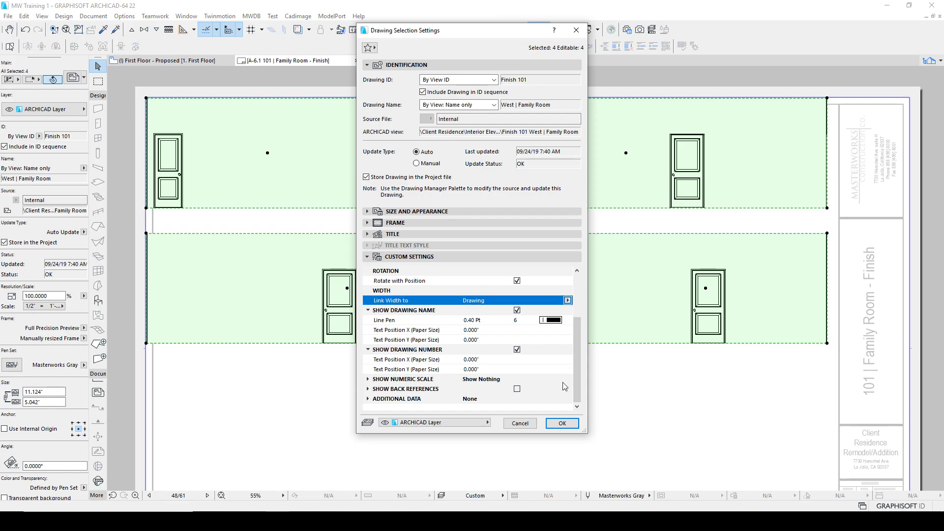
{"action": "left_click", "coordinate": [563, 423]}
{"action": "scroll", "coordinate": [208, 385], "scroll_direction": "up", "scroll_amount": 4}
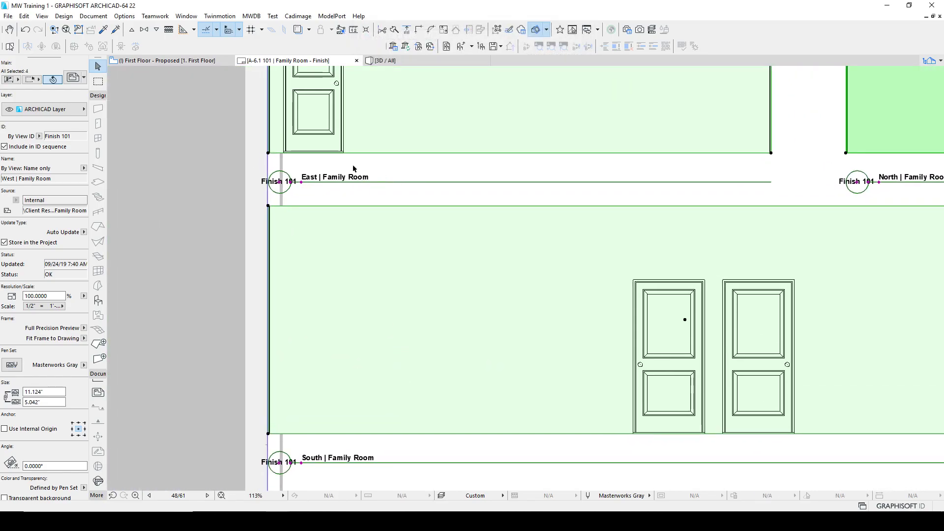
{"action": "middle_click_drag", "start_coordinate": [384, 196], "coordinate": [313, 198]}
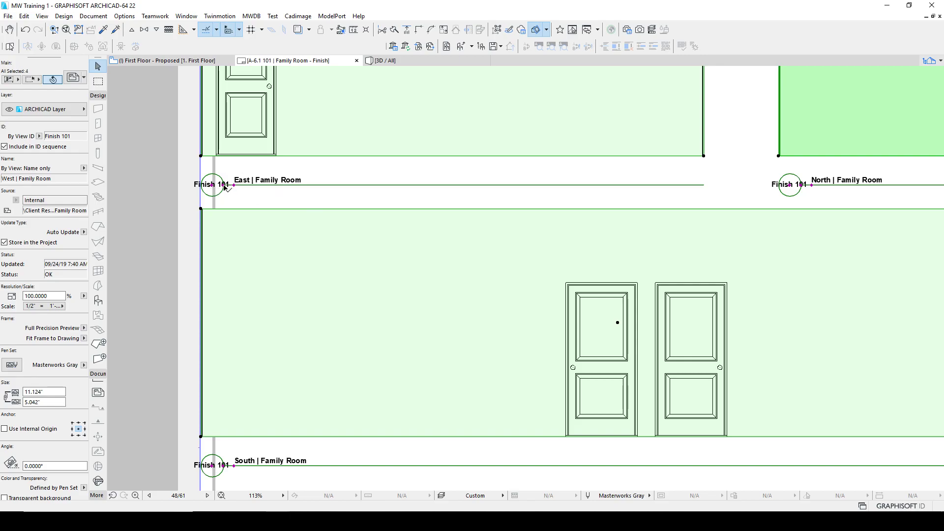
{"action": "left_click", "coordinate": [73, 77]}
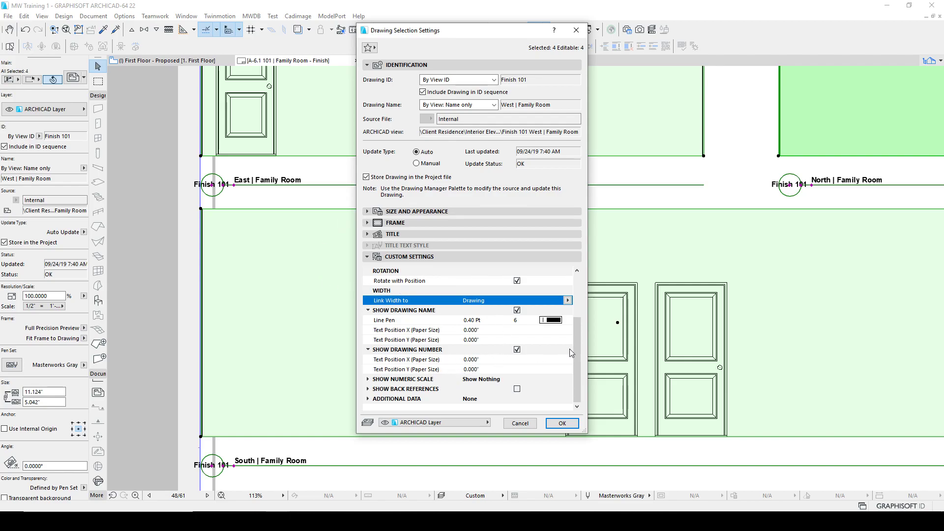
{"action": "left_click_drag", "start_coordinate": [577, 344], "coordinate": [574, 285]}
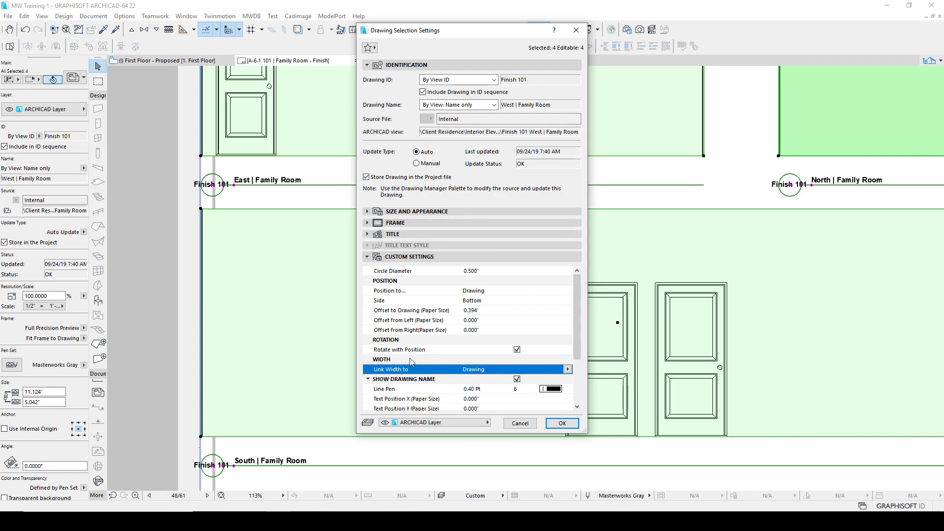
{"action": "left_click", "coordinate": [518, 424]}
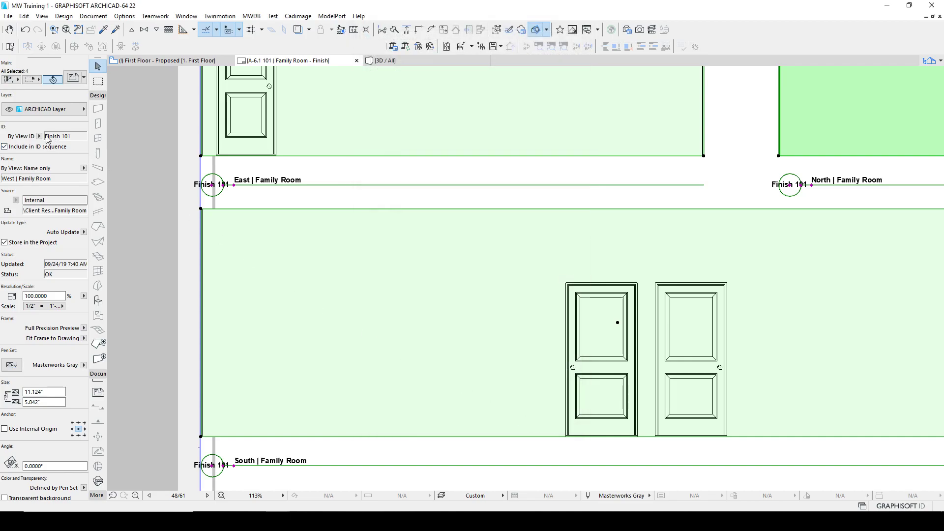
Step: Select only the East | Family Room drawing and give it the custom drawing ID E
{"action": "key", "text": "Escape"}
{"action": "left_click", "coordinate": [315, 144]}
{"action": "left_click", "coordinate": [39, 136]}
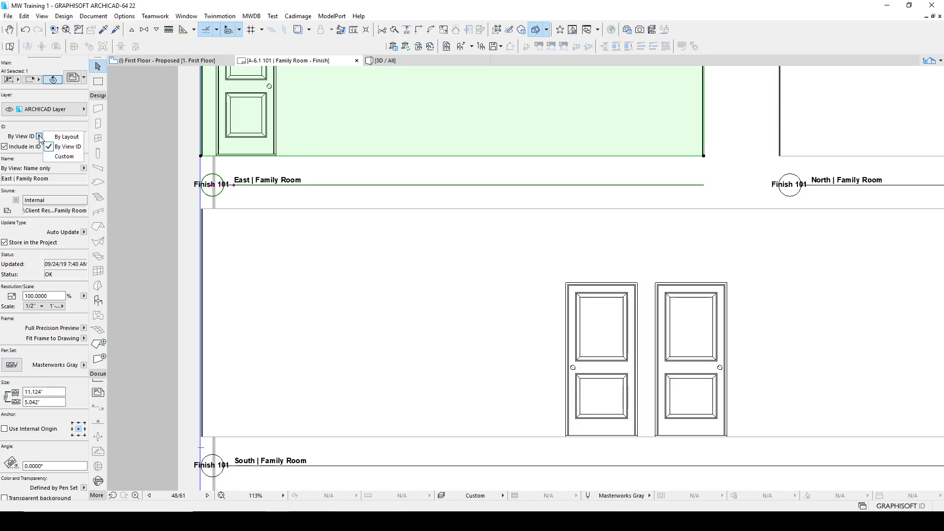
{"action": "left_click", "coordinate": [57, 157]}
{"action": "type", "text": "E"}
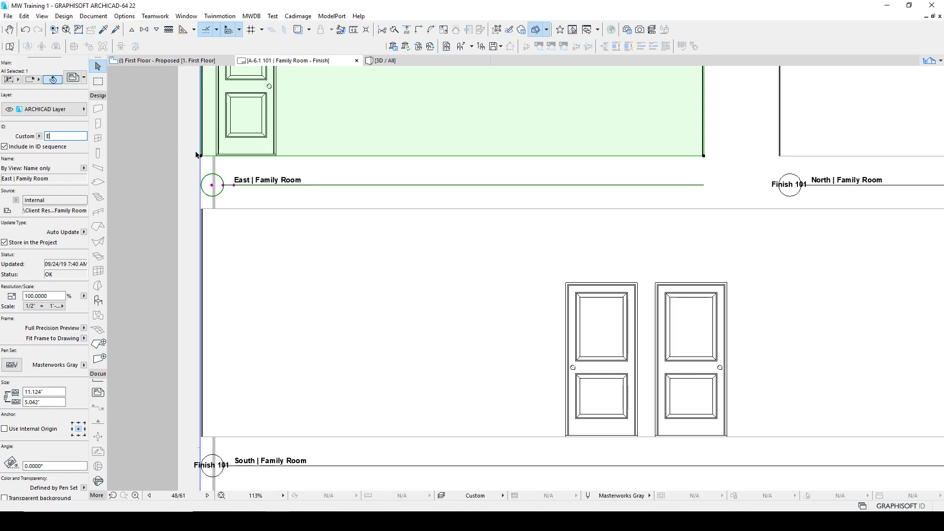
{"action": "left_click", "coordinate": [271, 168]}
Step: Give the North | Family Room drawing the custom drawing ID N
{"action": "mouse_move", "coordinate": [536, 196]}
{"action": "middle_mouse_down"}
{"action": "mouse_move", "coordinate": [383, 200]}
{"action": "mouse_move", "coordinate": [194, 242]}
{"action": "middle_mouse_up"}
{"action": "left_click", "coordinate": [499, 185]}
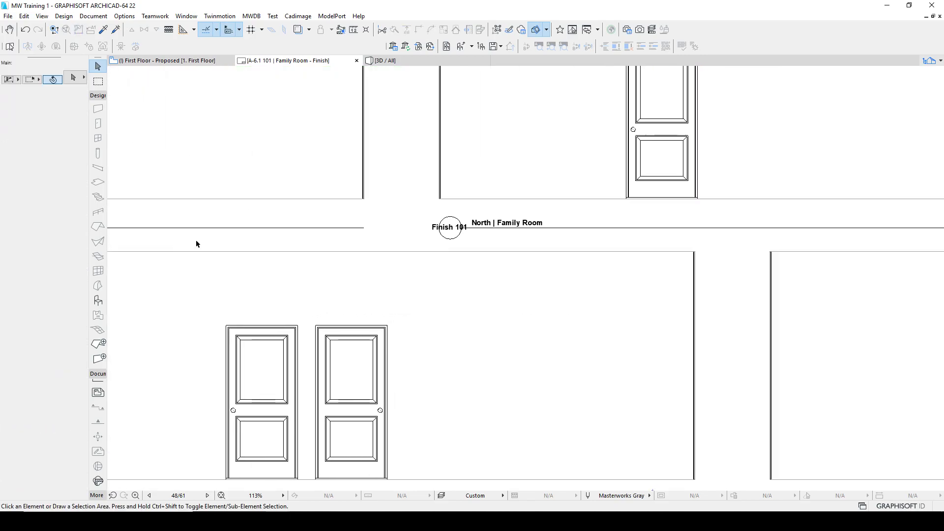
{"action": "left_click", "coordinate": [38, 136]}
{"action": "left_click", "coordinate": [58, 157]}
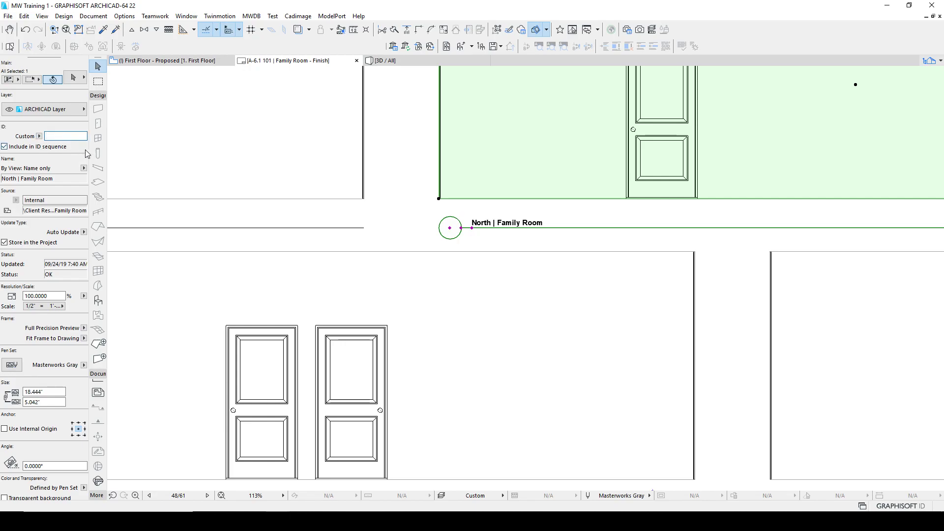
{"action": "left_click", "coordinate": [368, 149]}
Step: Give the South | Family Room drawing the custom drawing ID S
{"action": "scroll", "coordinate": [368, 228], "scroll_direction": "down", "scroll_amount": 5}
{"action": "middle_click_drag", "start_coordinate": [369, 228], "coordinate": [519, 225]}
{"action": "scroll", "coordinate": [332, 301], "scroll_direction": "up", "scroll_amount": 3}
{"action": "middle_click_drag", "start_coordinate": [306, 266], "coordinate": [327, 253]}
{"action": "left_click", "coordinate": [327, 252]}
{"action": "left_click", "coordinate": [39, 136]}
{"action": "left_click", "coordinate": [62, 157]}
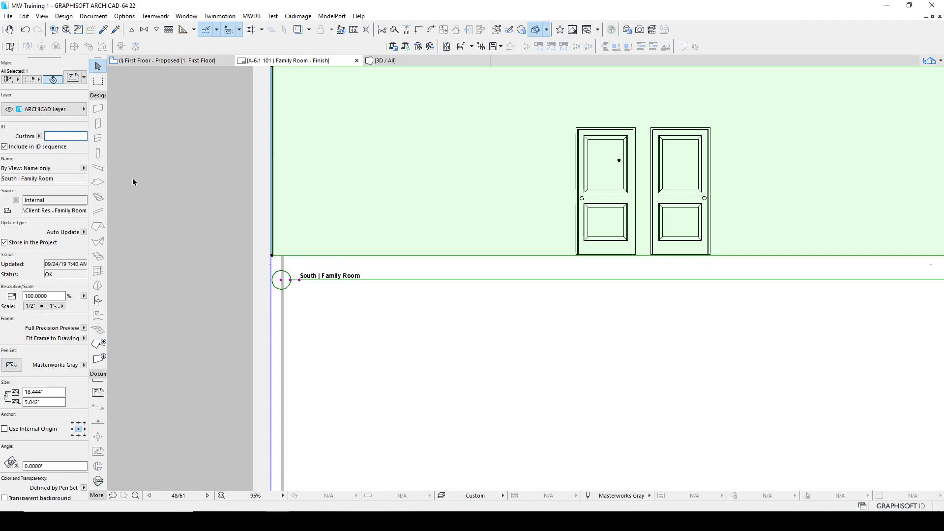
{"action": "left_click", "coordinate": [456, 308]}
Step: Give the West | Family Room drawing the custom drawing ID W
{"action": "scroll", "coordinate": [457, 307], "scroll_direction": "down", "scroll_amount": 3}
{"action": "scroll", "coordinate": [487, 273], "scroll_direction": "right", "scroll_amount": 5}
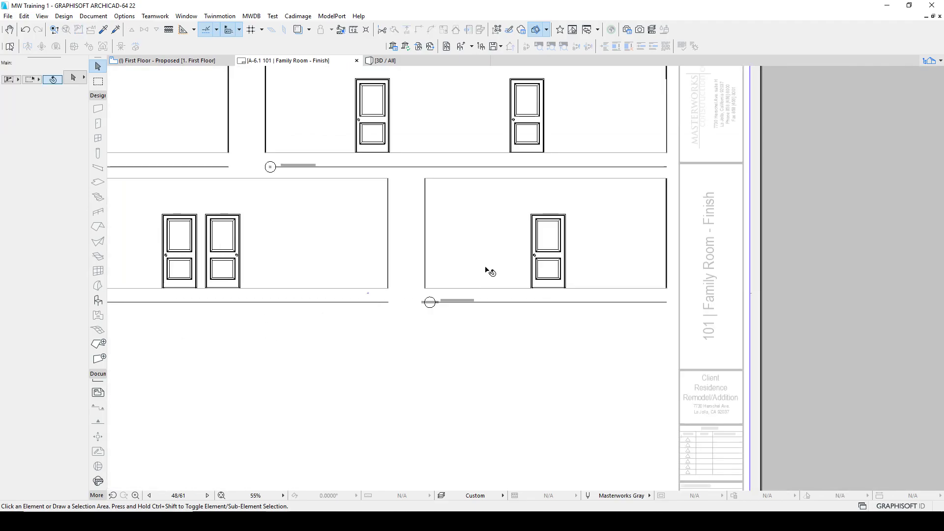
{"action": "left_click", "coordinate": [488, 274]}
{"action": "scroll", "coordinate": [433, 301], "scroll_direction": "up", "scroll_amount": 4}
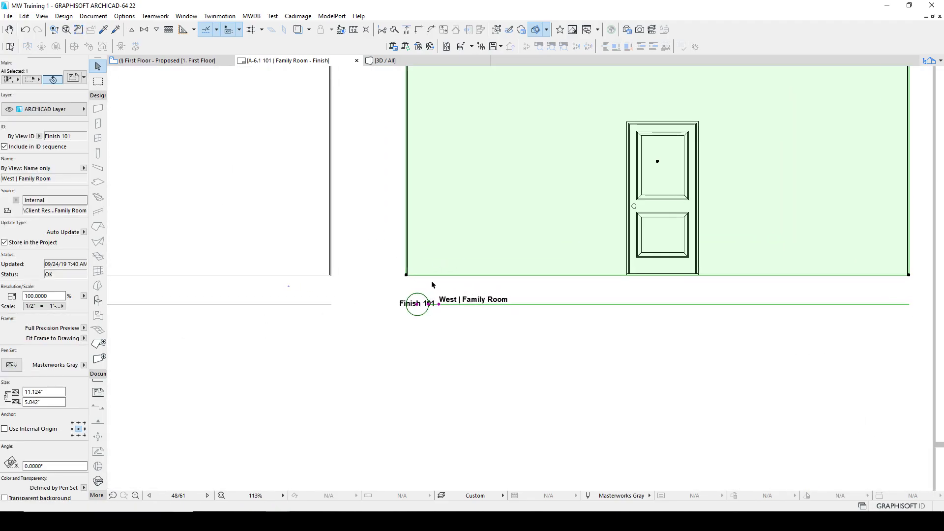
{"action": "left_click", "coordinate": [39, 137]}
{"action": "left_click", "coordinate": [54, 156]}
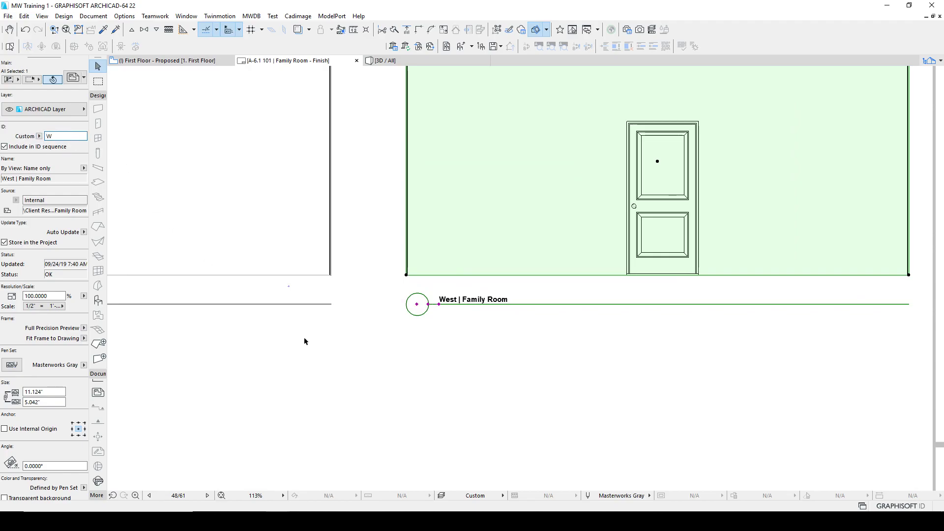
{"action": "left_click", "coordinate": [329, 335]}
Step: Select the South and West elevation drawings together and move them down into the empty lower half of the sheet
{"action": "scroll", "coordinate": [329, 336], "scroll_direction": "down", "scroll_amount": 6}
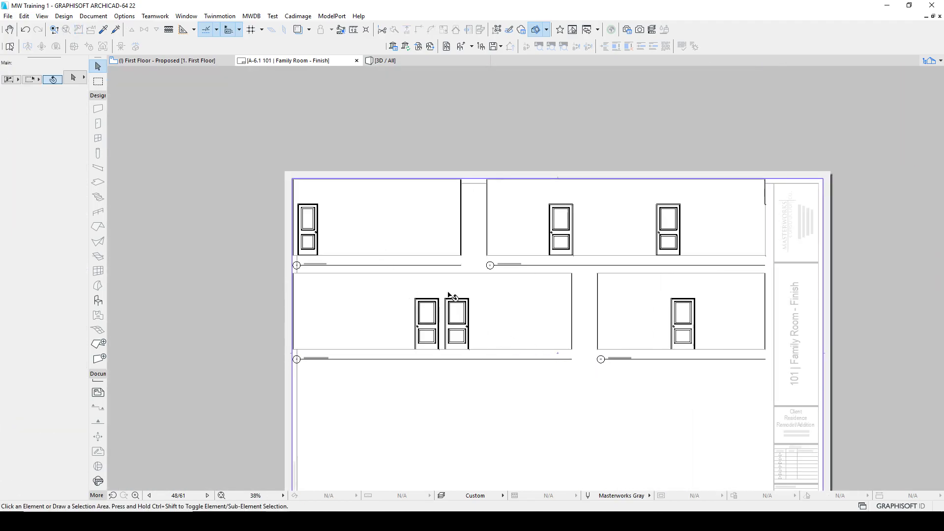
{"action": "scroll", "coordinate": [533, 310], "scroll_direction": "up", "scroll_amount": 3}
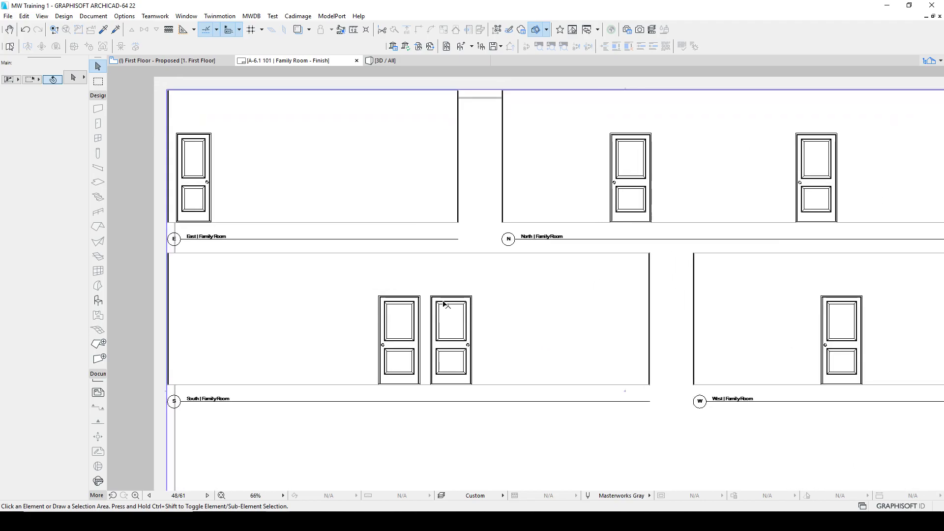
{"action": "scroll", "coordinate": [489, 329], "scroll_direction": "down", "scroll_amount": 4}
{"action": "scroll", "coordinate": [490, 328], "scroll_direction": "down", "scroll_amount": 3}
{"action": "left_click", "coordinate": [472, 241]}
{"action": "left_click", "coordinate": [514, 238], "text": "shift"}
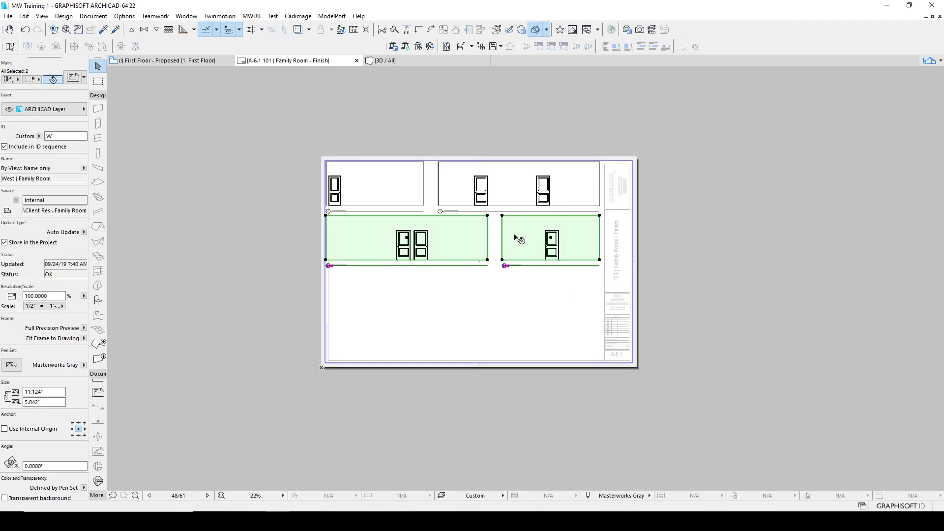
{"action": "left_click_drag", "start_coordinate": [482, 235], "coordinate": [485, 319]}
Step: Move the East elevation drawing down beside the title block and the North elevation drawing to the sheet's upper-left area, inside the border
{"action": "scroll", "coordinate": [410, 213], "scroll_direction": "up", "scroll_amount": 2}
{"action": "scroll", "coordinate": [374, 289], "scroll_direction": "up", "scroll_amount": 2}
{"action": "scroll", "coordinate": [373, 289], "scroll_direction": "up", "scroll_amount": 3}
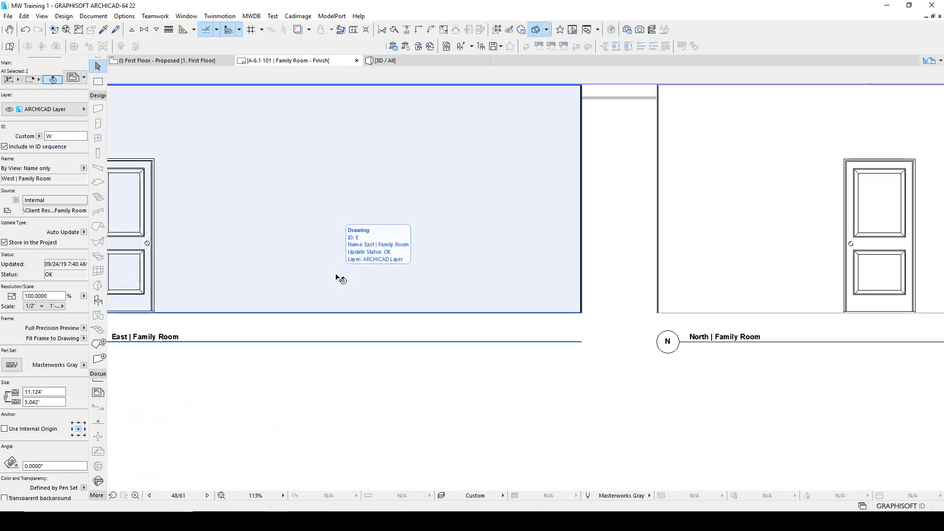
{"action": "scroll", "coordinate": [480, 268], "scroll_direction": "down", "scroll_amount": 3}
{"action": "left_click", "coordinate": [482, 265]}
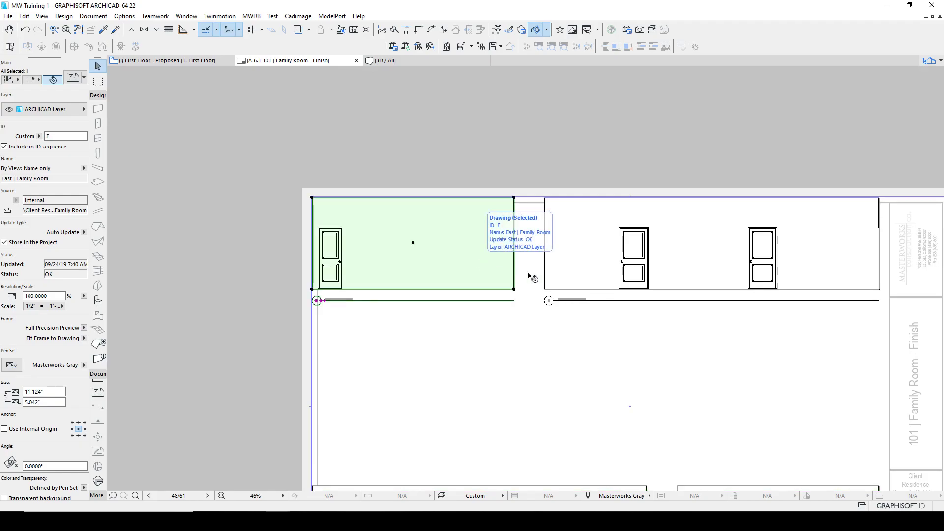
{"action": "left_click", "coordinate": [492, 261]}
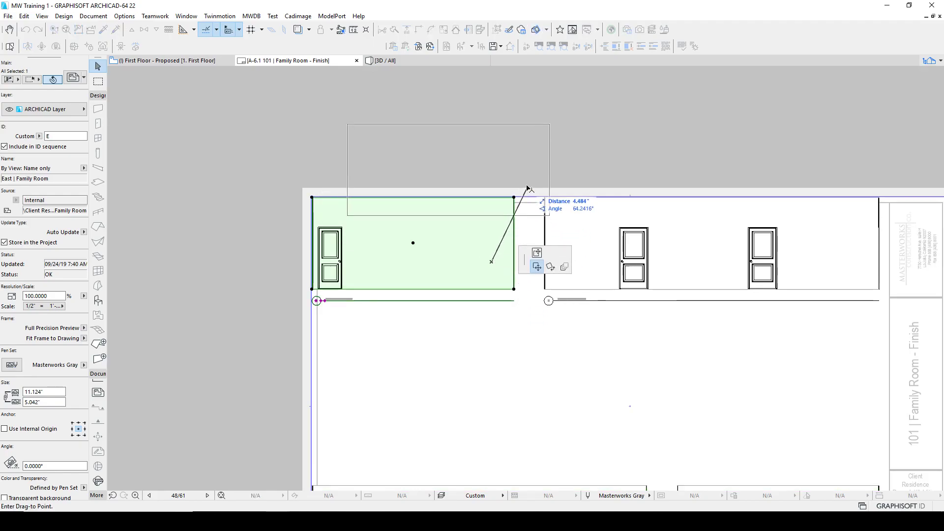
{"action": "left_click", "coordinate": [850, 423]}
{"action": "left_click_drag", "start_coordinate": [673, 283], "coordinate": [465, 311]}
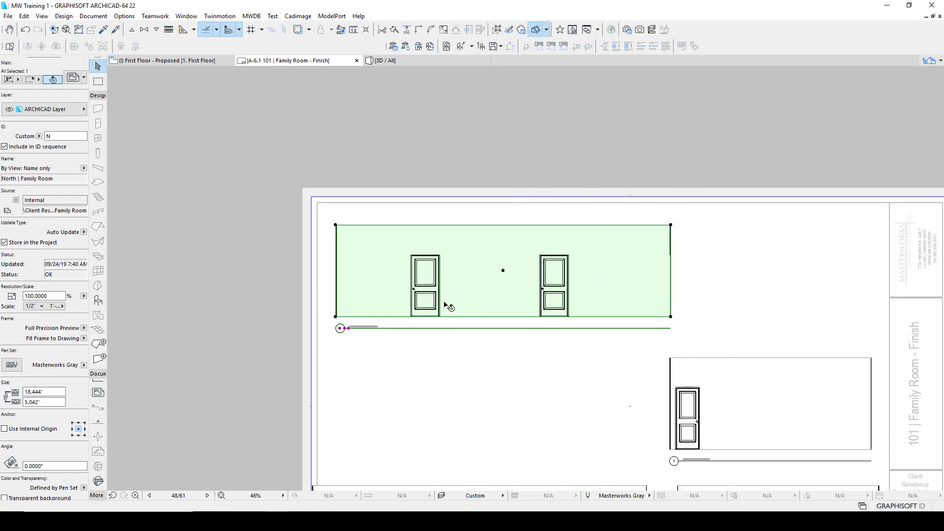
Step: Offset the North drawing's frame outward evenly on all sides, giving a frame size of 21.444" by 8.042"
{"action": "left_click", "coordinate": [335, 318]}
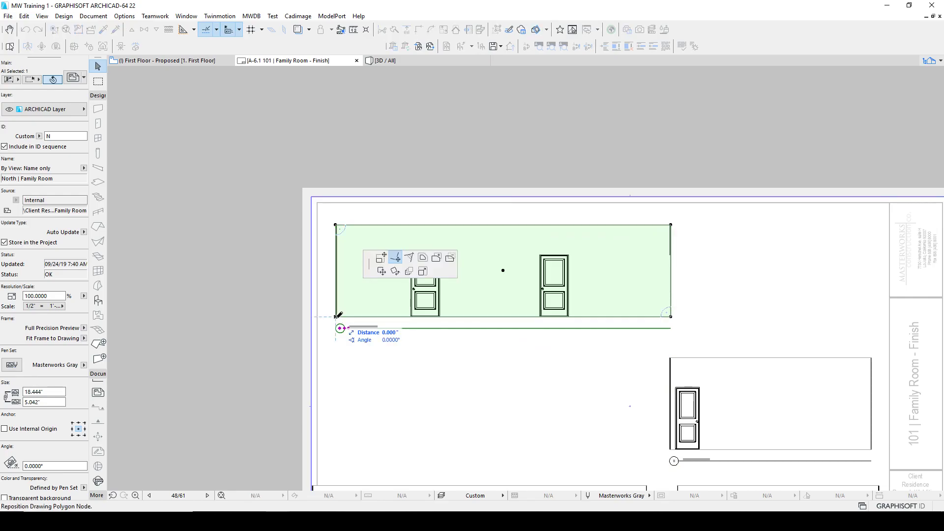
{"action": "left_click", "coordinate": [427, 260]}
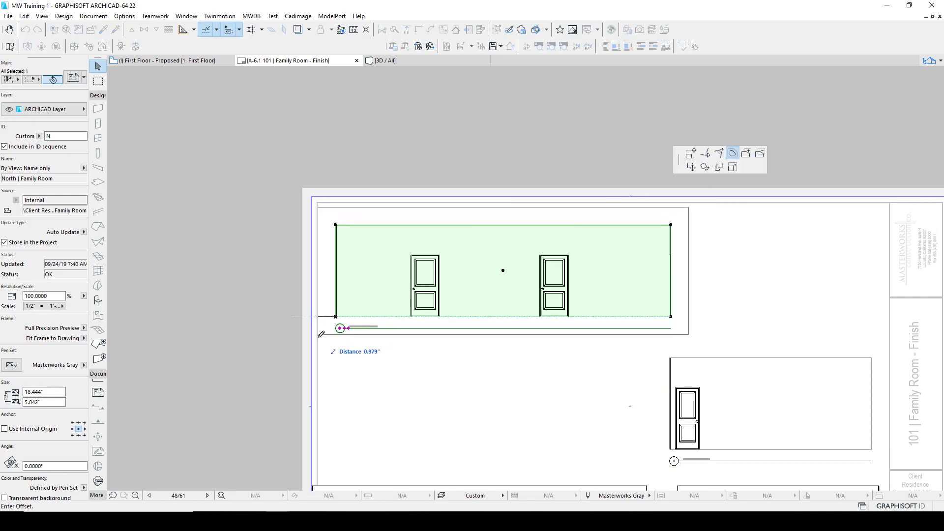
{"action": "left_click", "coordinate": [309, 320]}
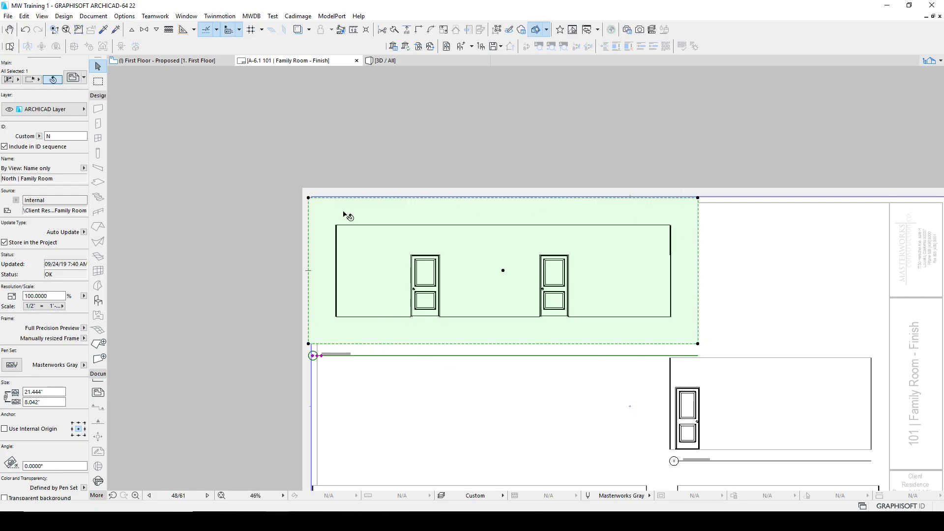
Step: Offset the East drawing's frame outward on all sides by 1.5"
{"action": "scroll", "coordinate": [331, 299], "scroll_direction": "down", "scroll_amount": 3}
{"action": "left_click", "coordinate": [543, 276]}
{"action": "left_click", "coordinate": [511, 272]}
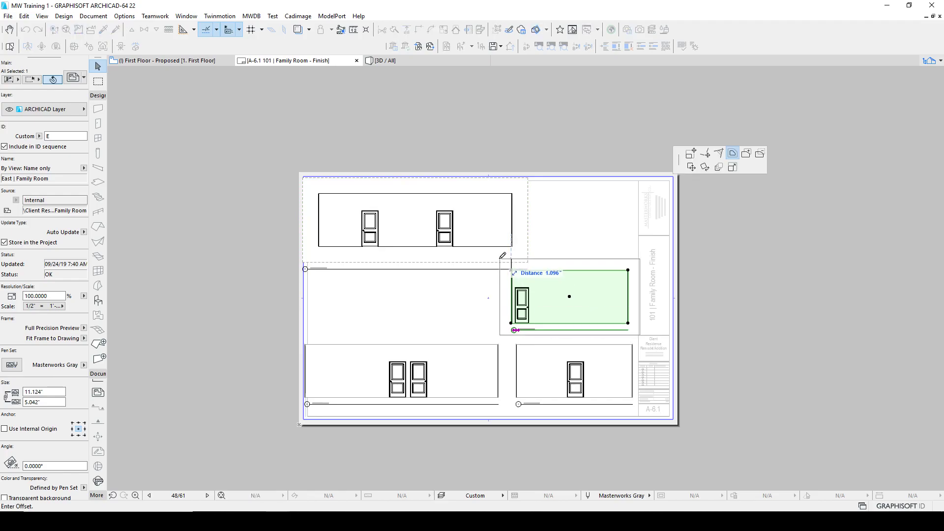
{"action": "type", "text": "1.5"}
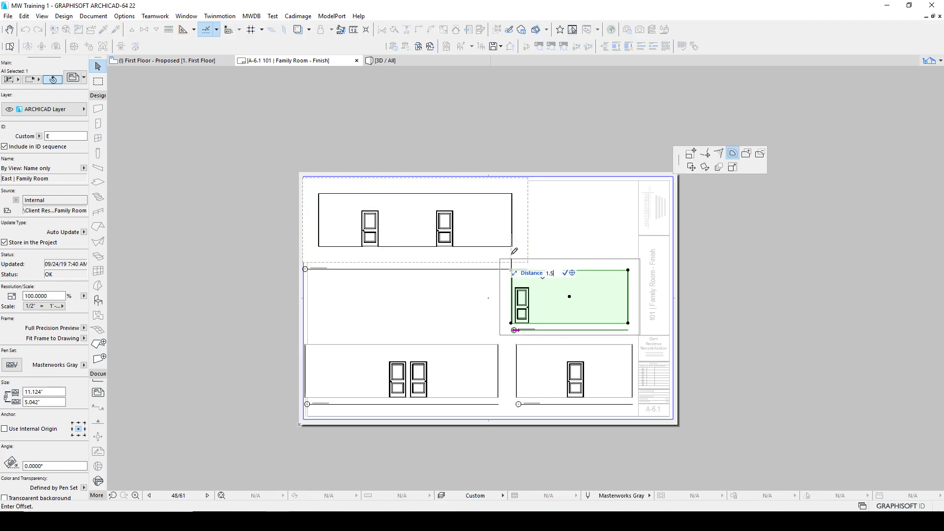
{"action": "key", "text": "Return"}
Step: Offset the South drawing's frame outward on all sides by 1.5"
{"action": "left_click", "coordinate": [315, 350]}
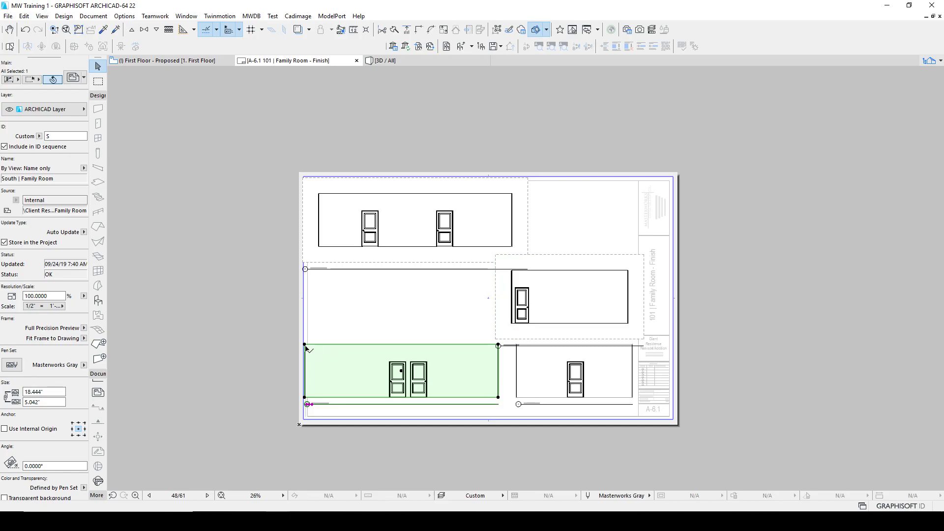
{"action": "left_click", "coordinate": [306, 347]}
{"action": "type", "text": "1.5"}
{"action": "key", "text": "Return"}
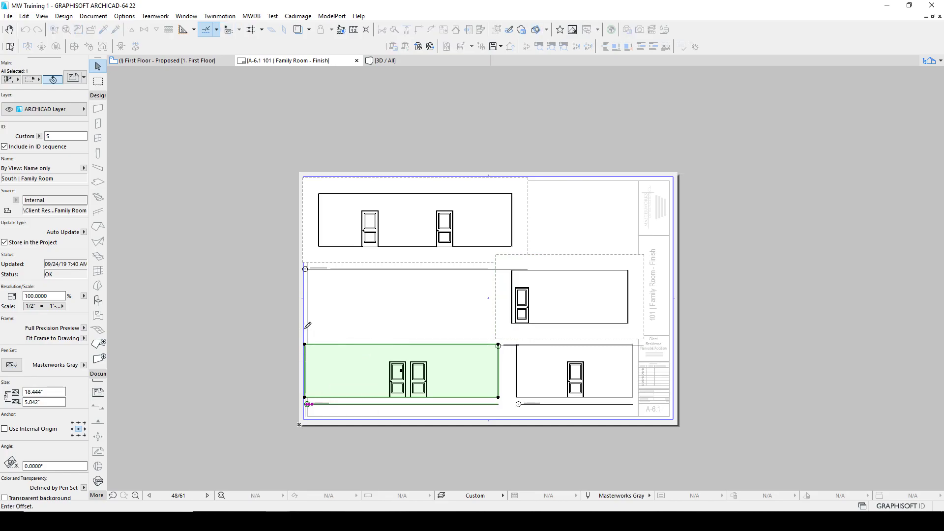
Step: Offset the West drawing's frame outward on all sides by 1.5" and clear the selection
{"action": "left_click", "coordinate": [579, 388]}
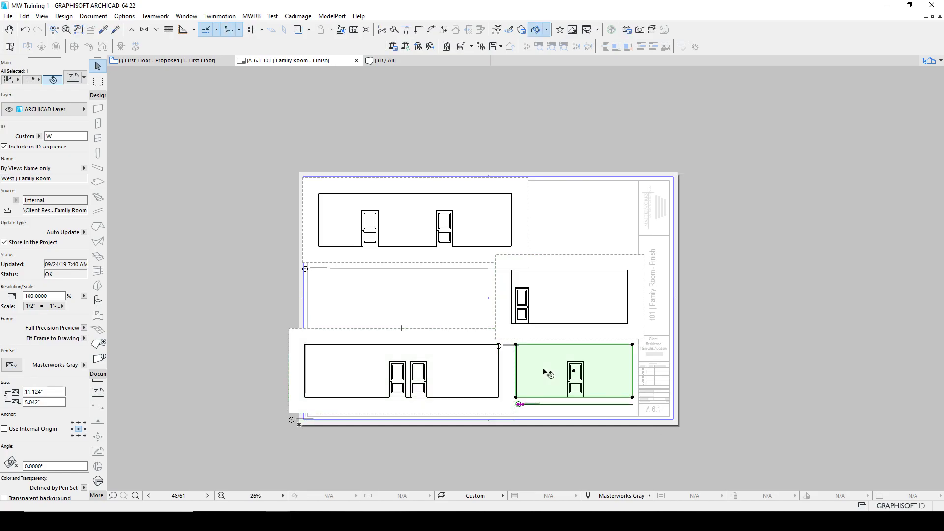
{"action": "left_click", "coordinate": [515, 344]}
{"action": "type", "text": "1.5"}
{"action": "key", "text": "Return"}
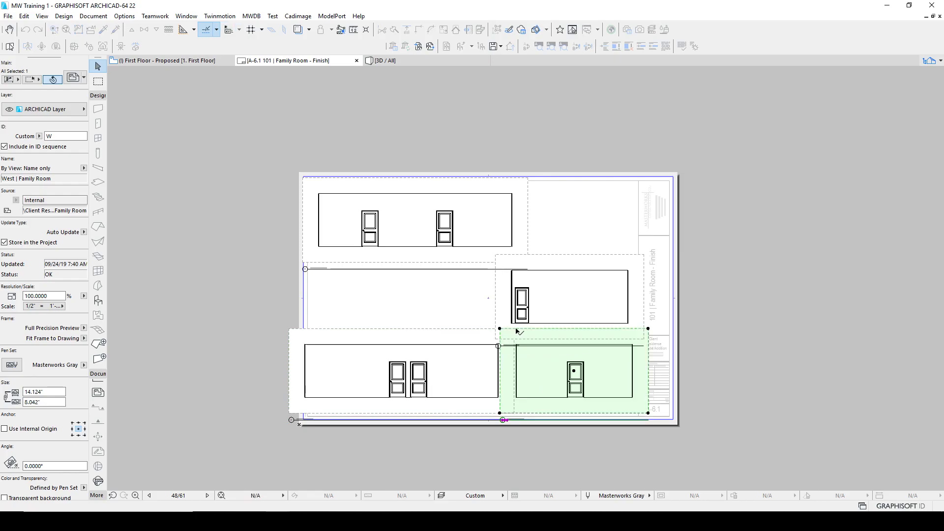
{"action": "key", "text": "Escape"}
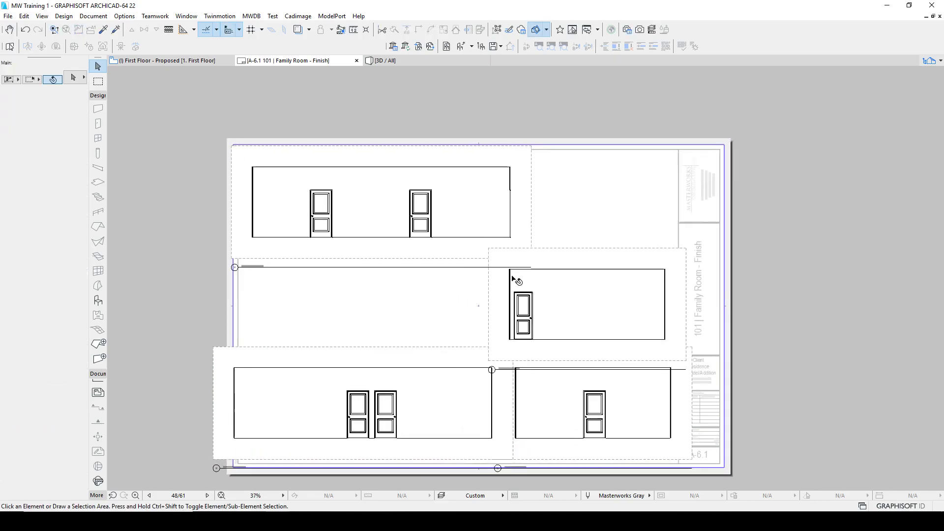
Step: Move the East drawing so its frame's lower-left corner meets the lower-right corner of the North drawing's frame
{"action": "scroll", "coordinate": [509, 271], "scroll_direction": "up", "scroll_amount": 4}
{"action": "scroll", "coordinate": [496, 347], "scroll_direction": "down", "scroll_amount": 4}
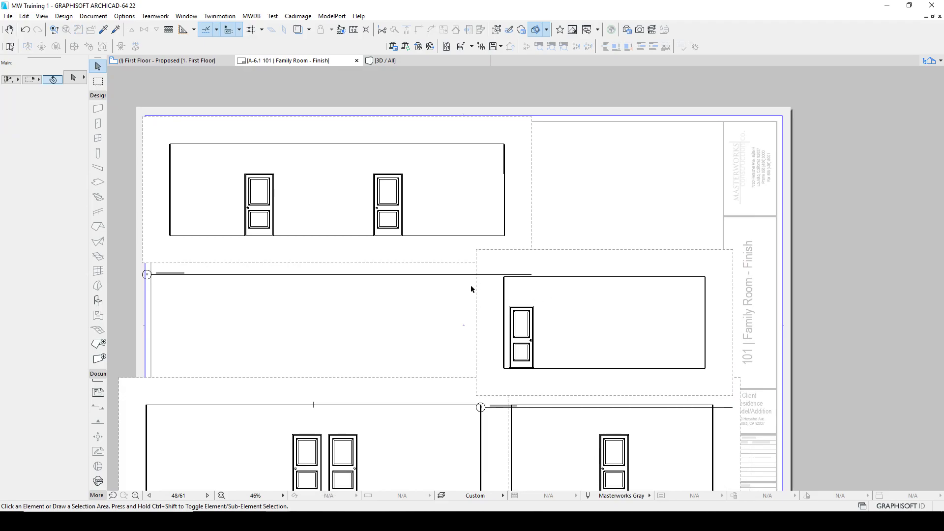
{"action": "scroll", "coordinate": [417, 206], "scroll_direction": "up", "scroll_amount": 3}
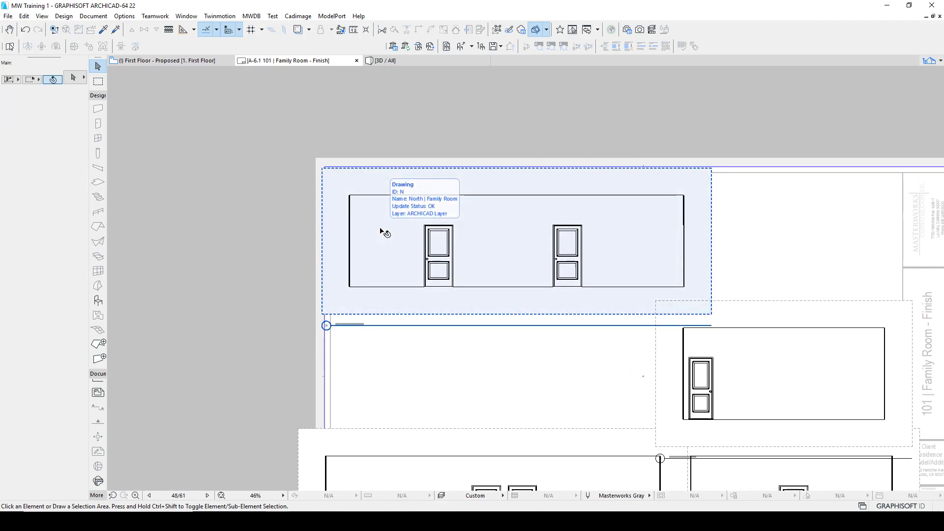
{"action": "scroll", "coordinate": [510, 270], "scroll_direction": "down", "scroll_amount": 3}
{"action": "scroll", "coordinate": [491, 274], "scroll_direction": "up", "scroll_amount": 3}
{"action": "scroll", "coordinate": [326, 294], "scroll_direction": "up", "scroll_amount": 2}
{"action": "scroll", "coordinate": [333, 238], "scroll_direction": "down", "scroll_amount": 4}
{"action": "scroll", "coordinate": [529, 304], "scroll_direction": "up", "scroll_amount": 1}
{"action": "scroll", "coordinate": [531, 305], "scroll_direction": "up", "scroll_amount": 5}
{"action": "scroll", "coordinate": [529, 255], "scroll_direction": "down", "scroll_amount": 1}
{"action": "left_click", "coordinate": [506, 343]}
{"action": "left_click", "coordinate": [440, 455]}
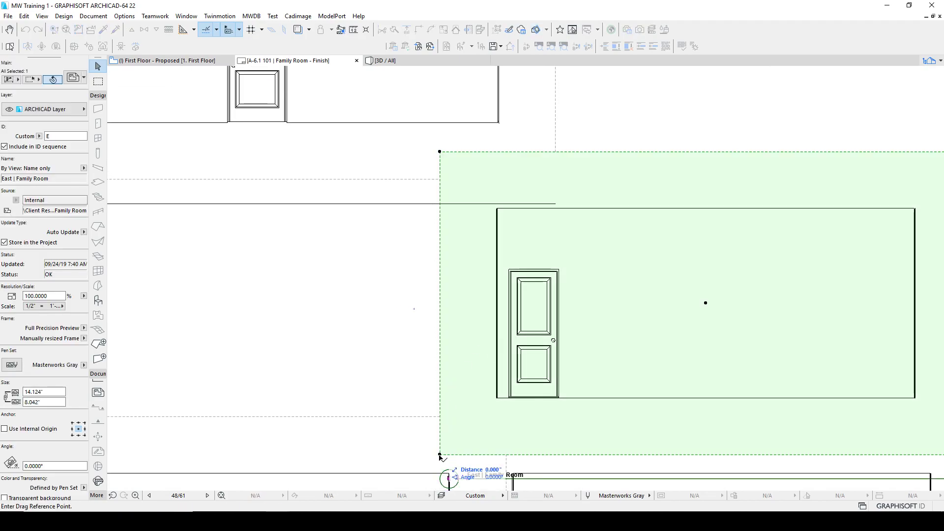
{"action": "left_click", "coordinate": [556, 179]}
{"action": "scroll", "coordinate": [573, 251], "scroll_direction": "down", "scroll_amount": 5}
{"action": "key", "text": "Escape"}
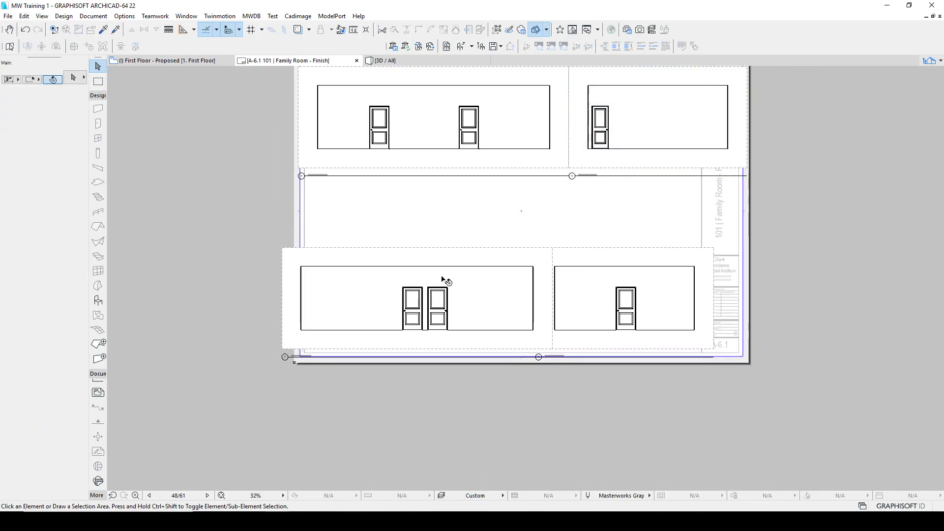
Step: Move the West drawing so its frame's upper-left corner meets the upper-right corner of the South drawing's frame
{"action": "left_click", "coordinate": [586, 258]}
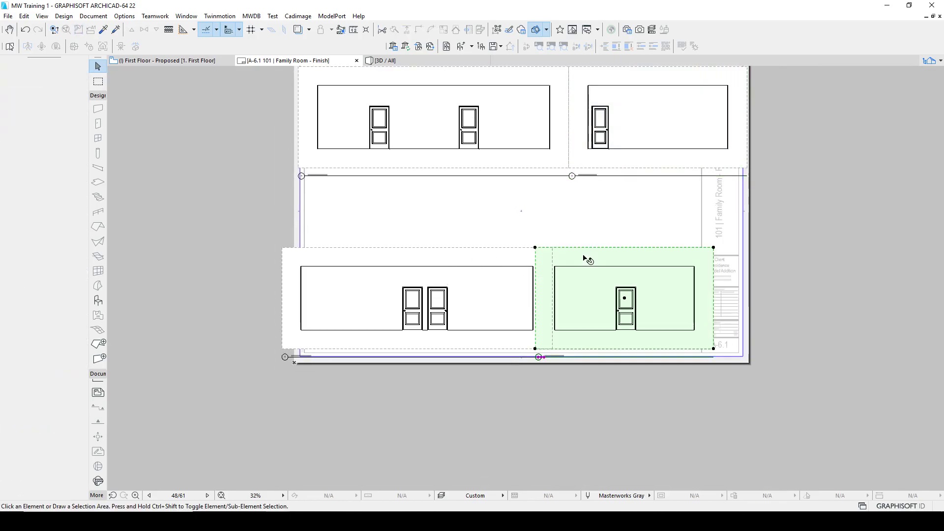
{"action": "left_click", "coordinate": [535, 248]}
{"action": "left_click", "coordinate": [553, 248]}
Step: Align the South and West drawings together to the North frame's lower-left corner, and lower both straight down about 3.7"
{"action": "left_click", "coordinate": [535, 254], "text": "shift"}
{"action": "left_click", "coordinate": [281, 248]}
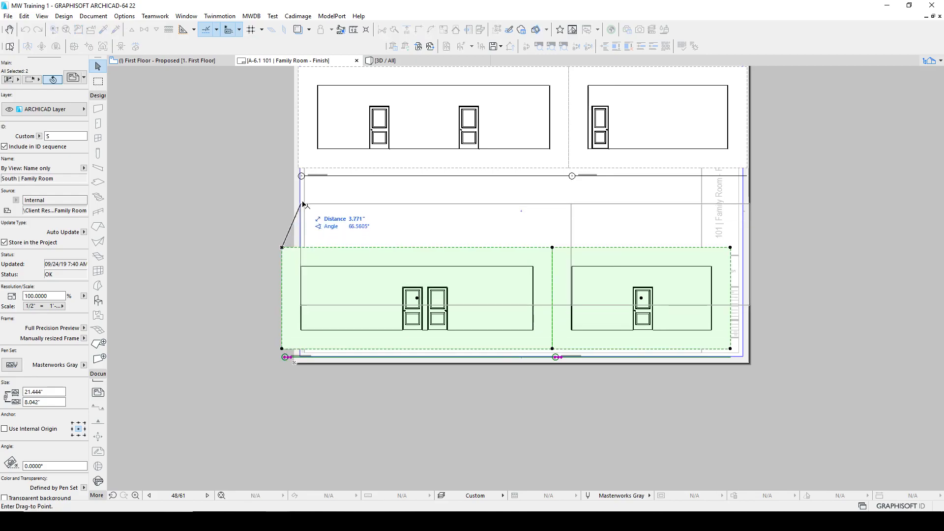
{"action": "left_click", "coordinate": [299, 168]}
{"action": "left_click", "coordinate": [336, 187]}
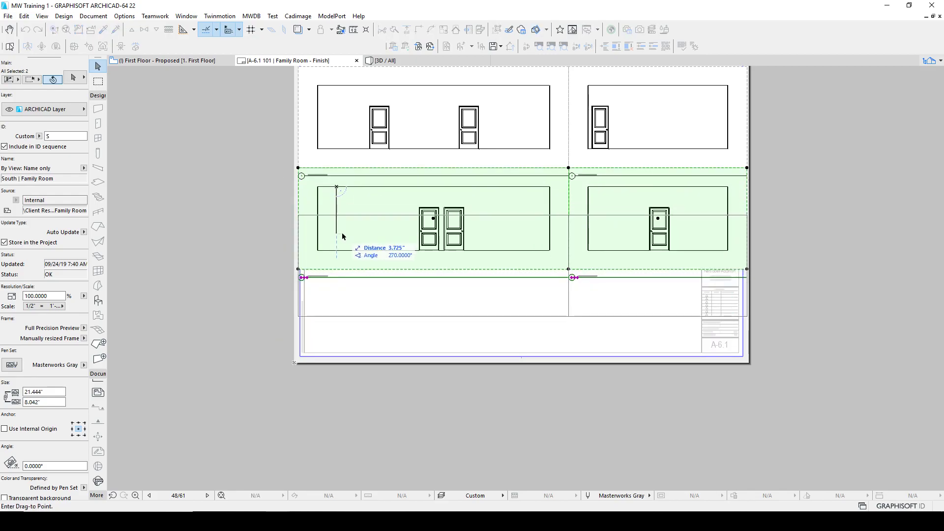
{"action": "left_click", "coordinate": [343, 236]}
{"action": "key", "text": "Escape"}
{"action": "middle_click_drag", "start_coordinate": [607, 258], "coordinate": [593, 288]}
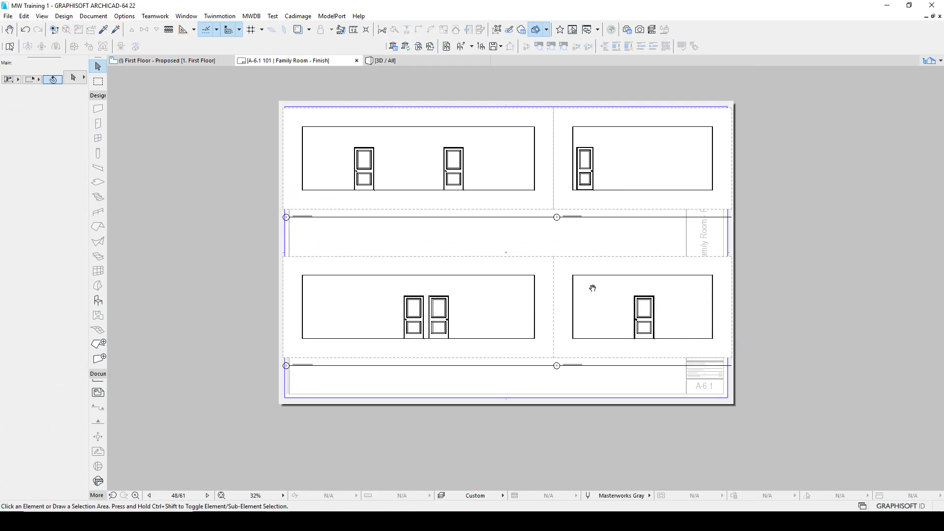
{"action": "left_click", "coordinate": [545, 185]}
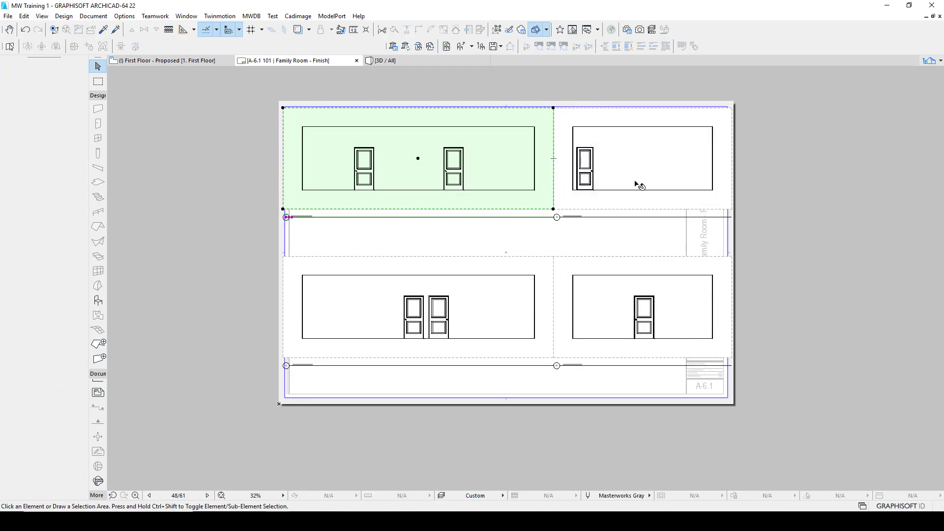
{"action": "left_click", "coordinate": [636, 185], "text": "shift"}
{"action": "key", "text": "Escape"}
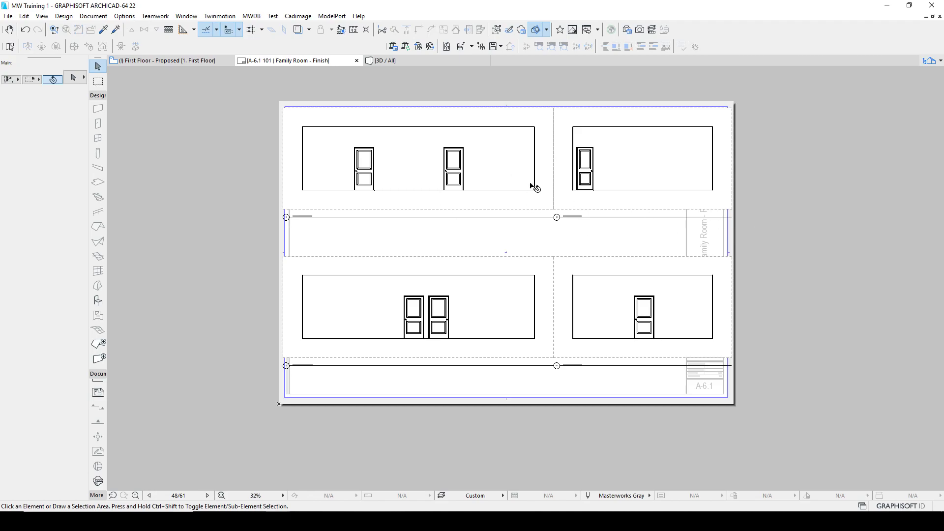
Step: Select all four Family Room elevation drawings on the sheet together
{"action": "scroll", "coordinate": [558, 236], "scroll_direction": "up", "scroll_amount": 3}
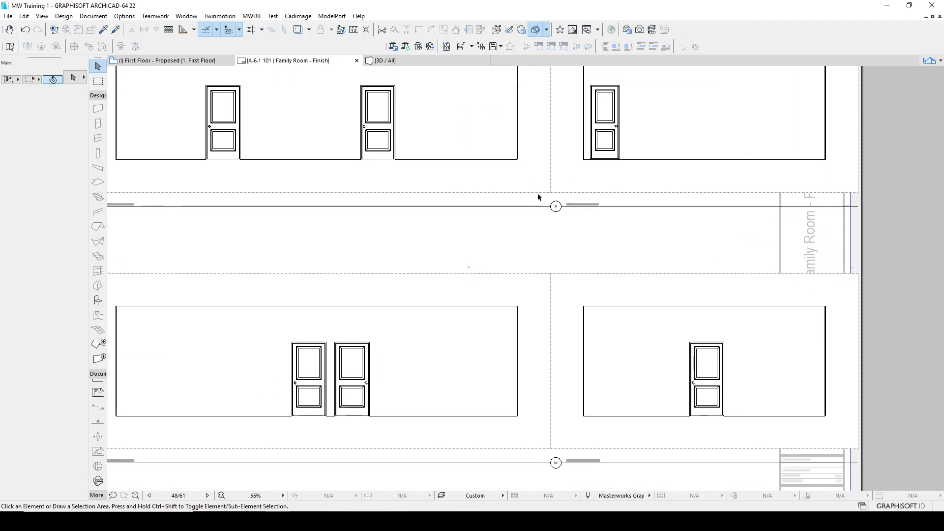
{"action": "left_click", "coordinate": [546, 186]}
{"action": "left_click", "coordinate": [555, 186], "text": "shift"}
{"action": "left_click", "coordinate": [590, 310], "text": "shift"}
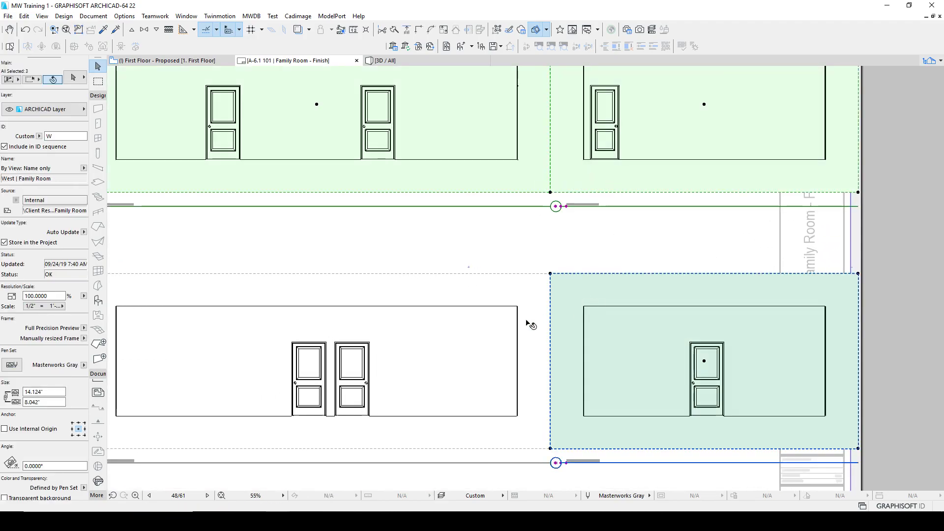
{"action": "left_click", "coordinate": [511, 326], "text": "shift"}
Step: Link the title width of the four selected drawings to Title Texts
{"action": "left_click", "coordinate": [77, 77]}
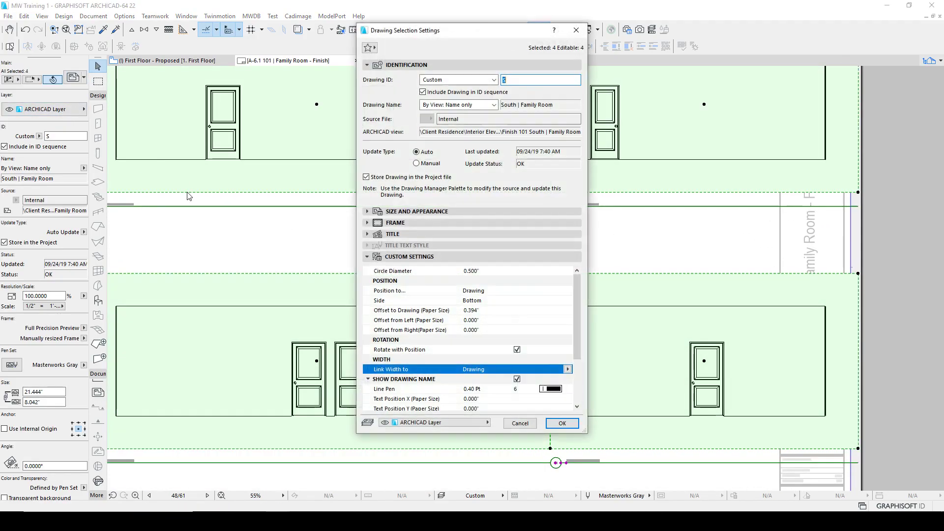
{"action": "left_click", "coordinate": [568, 370]}
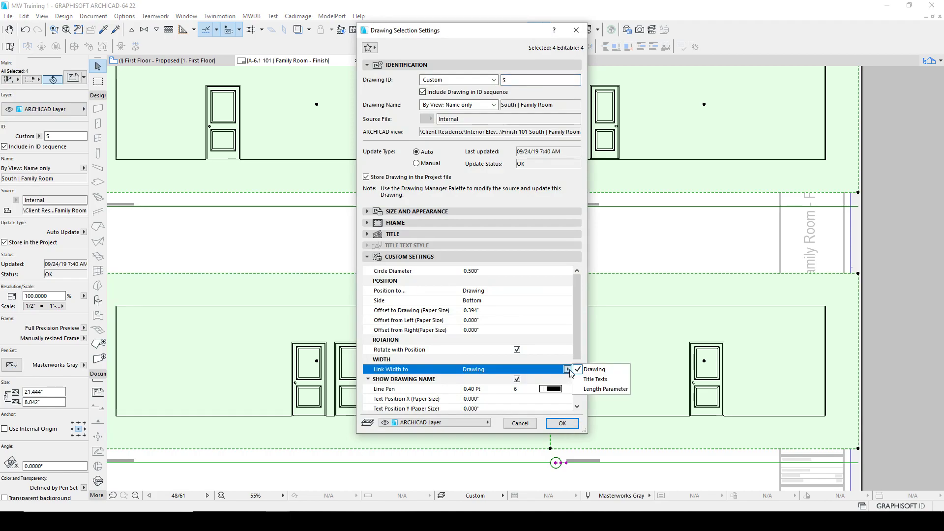
{"action": "left_click", "coordinate": [595, 379]}
{"action": "left_click", "coordinate": [561, 424]}
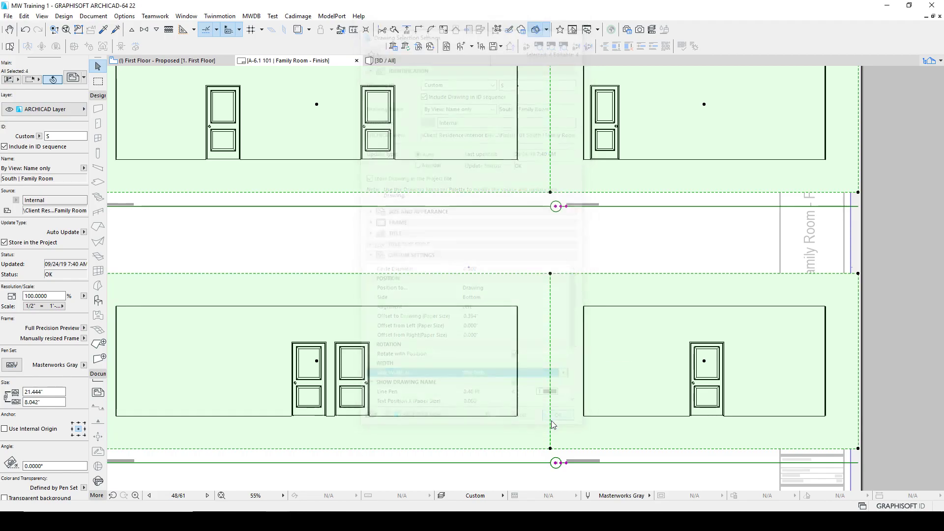
Step: Try Length Parameter as the title width link for the four drawings, and switch the link to Drawing
{"action": "scroll", "coordinate": [498, 386], "scroll_direction": "down", "scroll_amount": 3}
{"action": "left_click", "coordinate": [73, 77]}
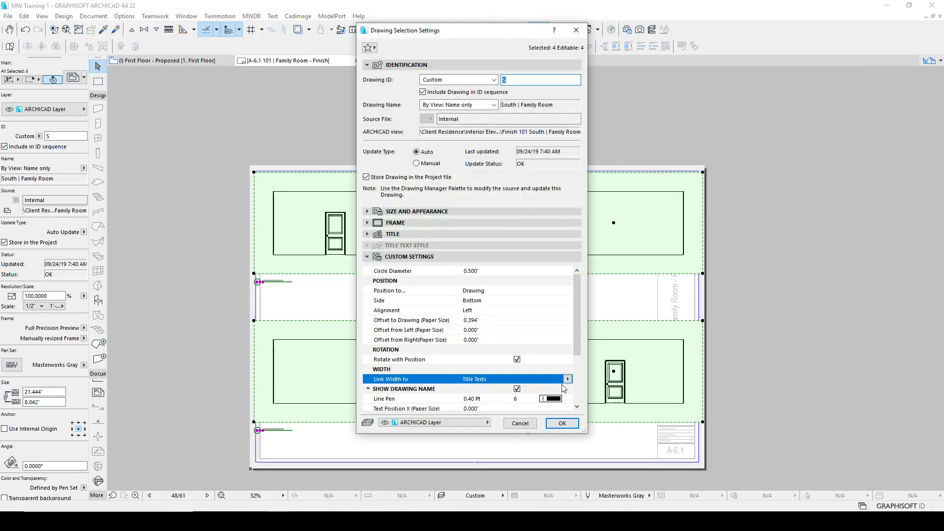
{"action": "left_click", "coordinate": [568, 379]}
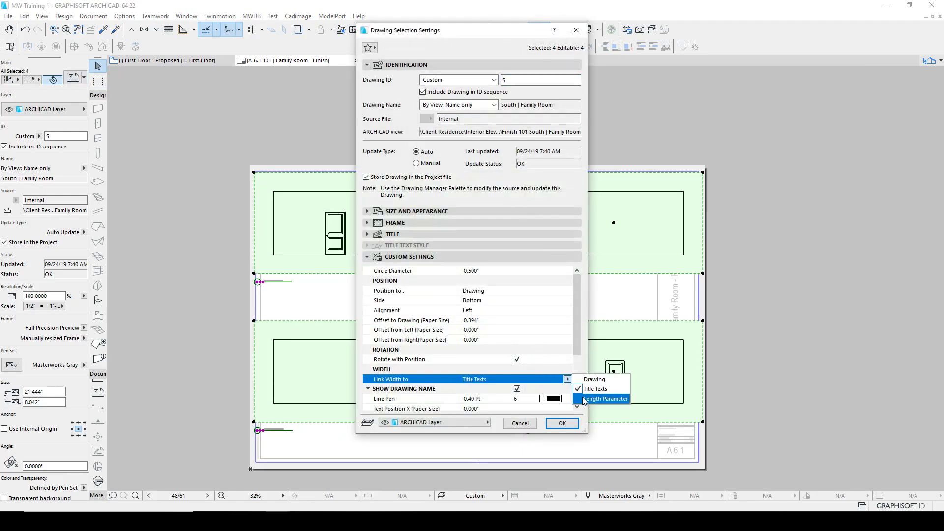
{"action": "left_click", "coordinate": [584, 399]}
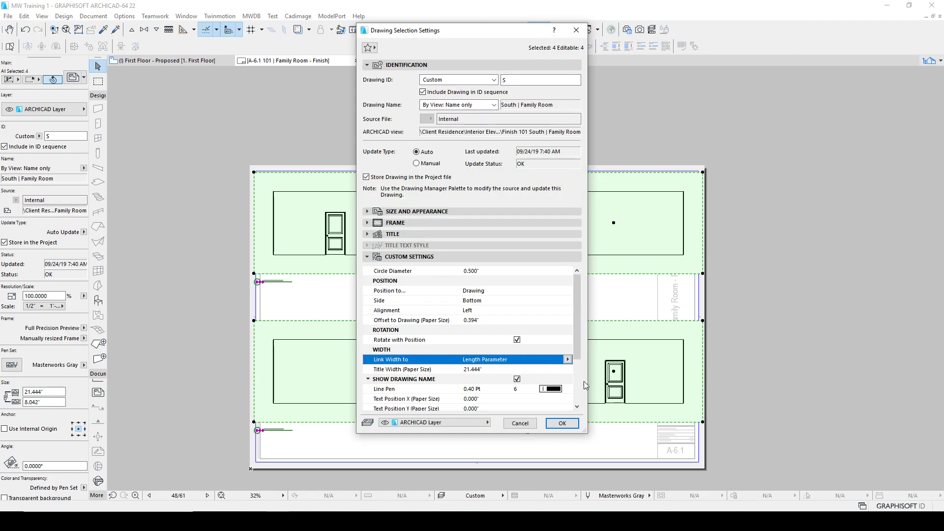
{"action": "left_click", "coordinate": [568, 359]}
{"action": "left_click", "coordinate": [588, 367]}
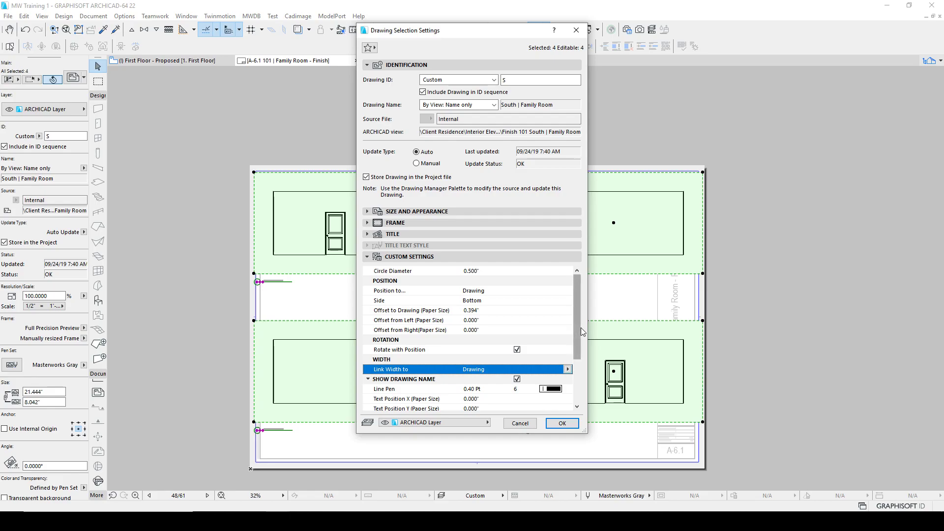
Step: Position the titles of the four drawings relative to the Layout and apply the settings
{"action": "left_click", "coordinate": [541, 292]}
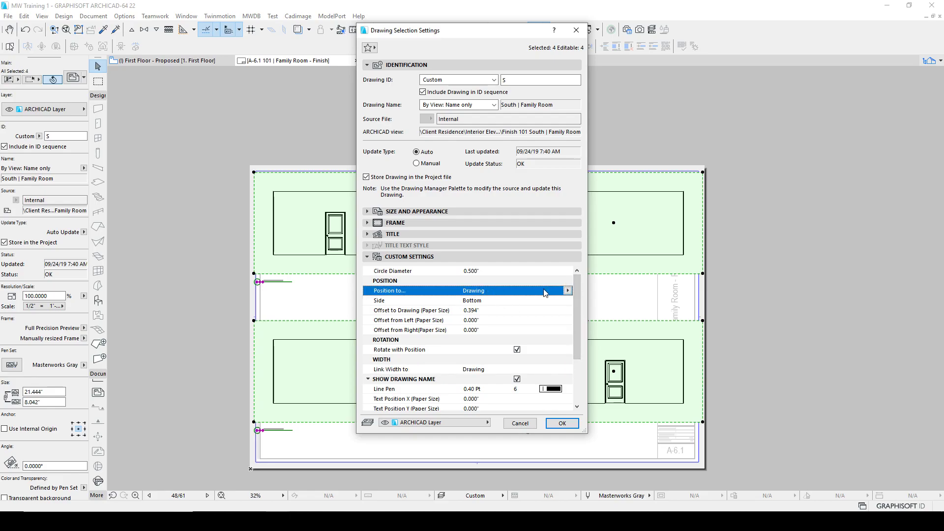
{"action": "left_click", "coordinate": [568, 291]}
{"action": "left_click", "coordinate": [586, 300]}
{"action": "left_click", "coordinate": [566, 423]}
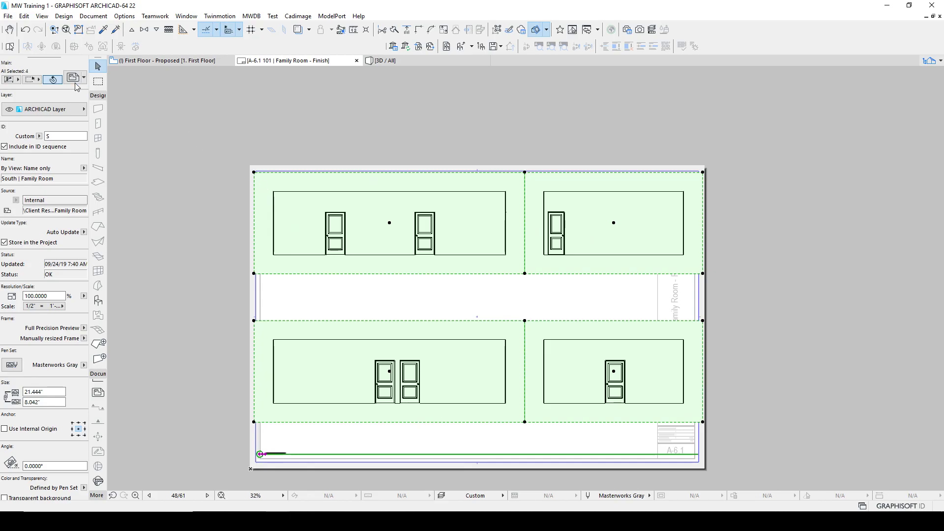
Step: Position the four drawing titles relative to the Drawing and link their width to Length Parameter
{"action": "left_click", "coordinate": [568, 290]}
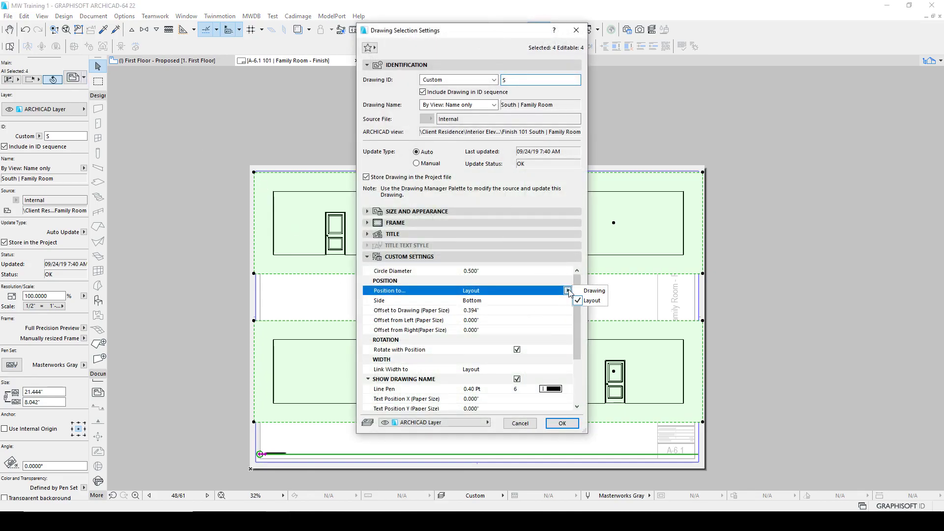
{"action": "left_click", "coordinate": [593, 289]}
{"action": "mouse_move", "coordinate": [578, 338]}
{"action": "left_mouse_down"}
{"action": "mouse_move", "coordinate": [581, 376]}
{"action": "mouse_move", "coordinate": [585, 368]}
{"action": "left_mouse_up"}
{"action": "left_click", "coordinate": [541, 320]}
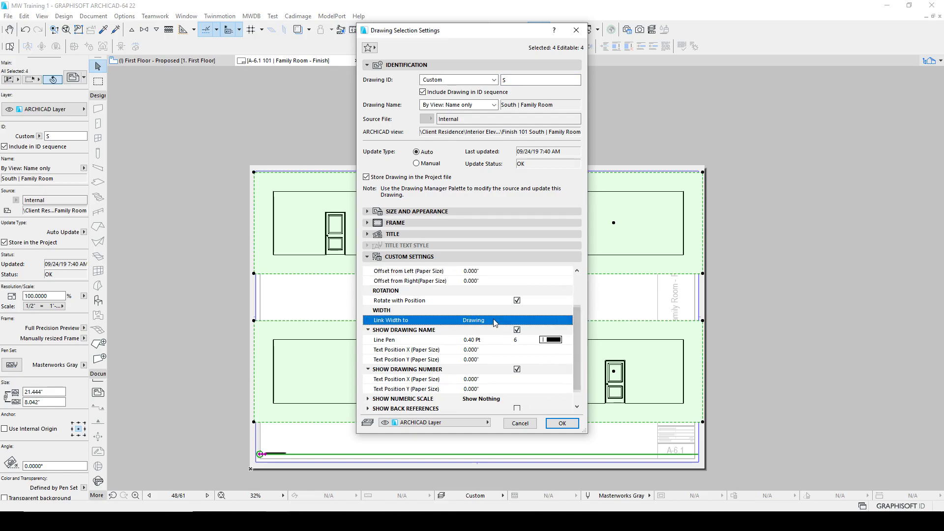
{"action": "left_click", "coordinate": [567, 320]}
{"action": "left_click", "coordinate": [589, 342]}
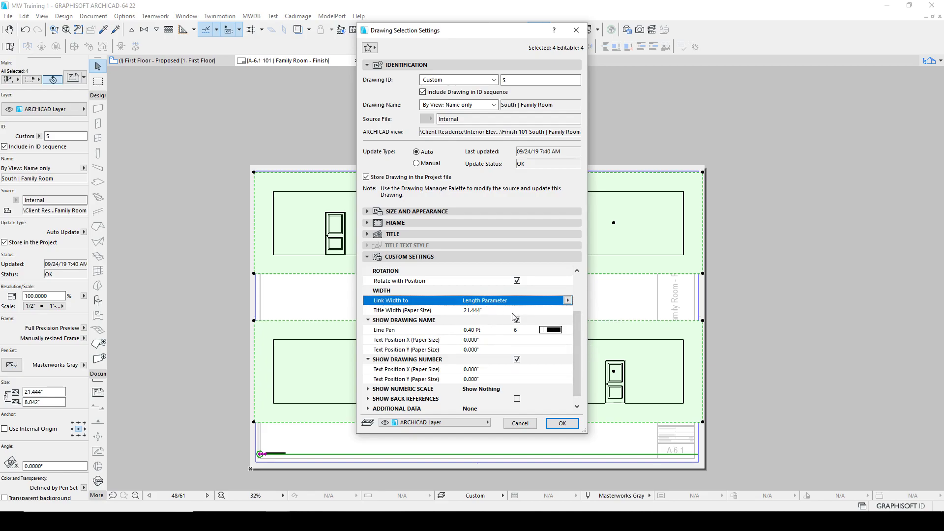
{"action": "left_click", "coordinate": [561, 424]}
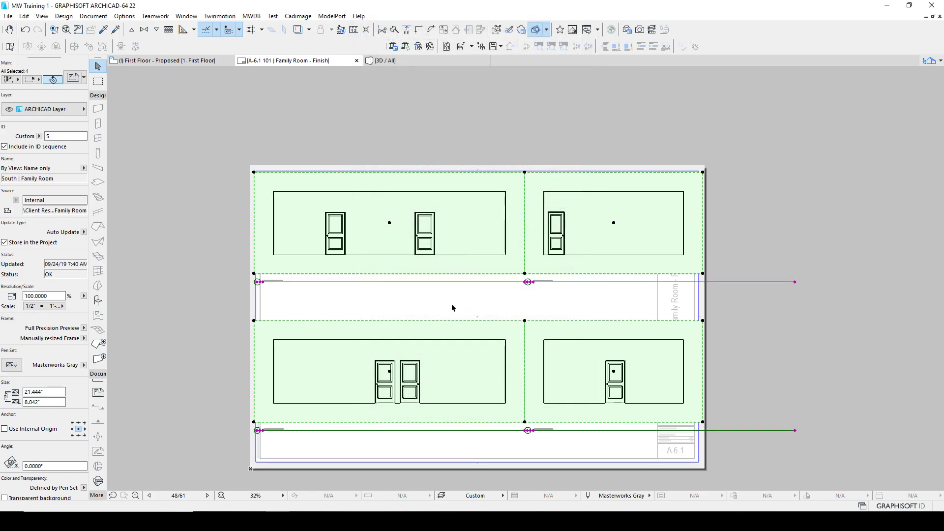
Step: Link the title width of the North Family Room drawing to Drawing
{"action": "left_click", "coordinate": [445, 277]}
{"action": "left_click", "coordinate": [447, 273]}
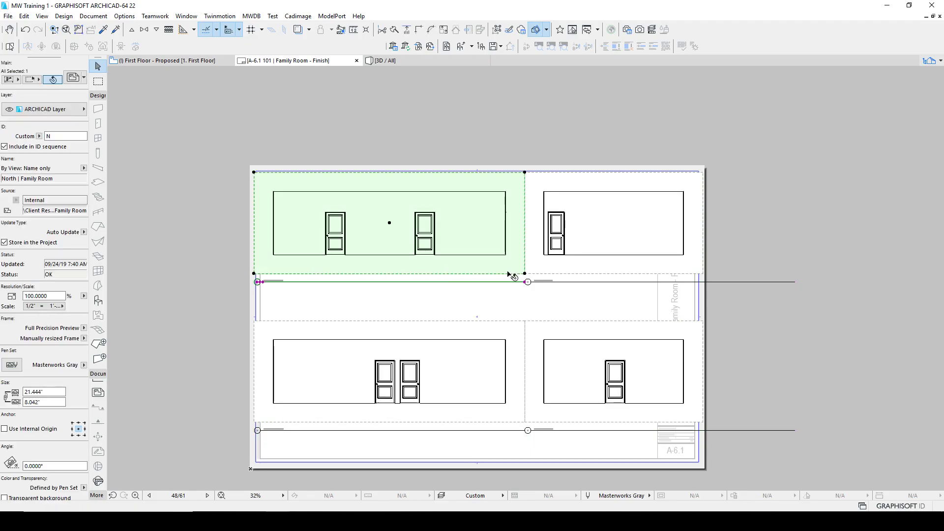
{"action": "left_click", "coordinate": [74, 78]}
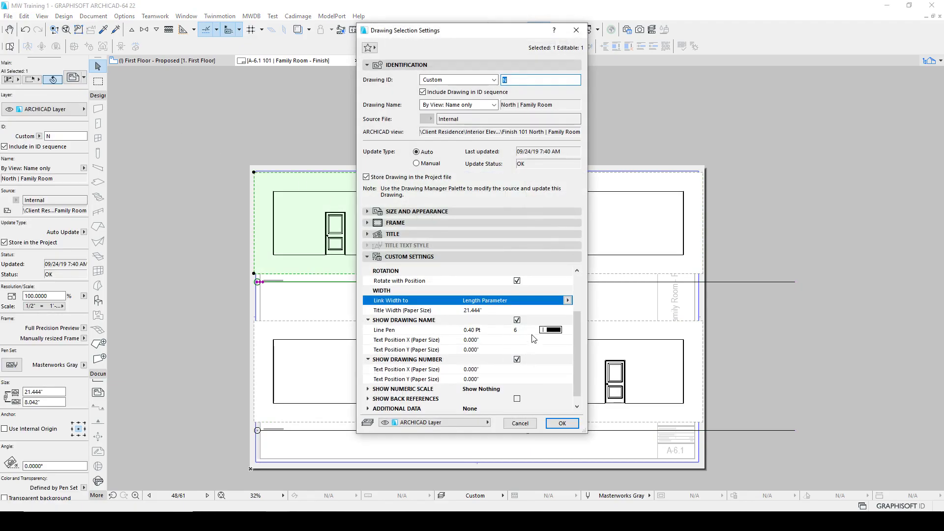
{"action": "left_click", "coordinate": [568, 300]}
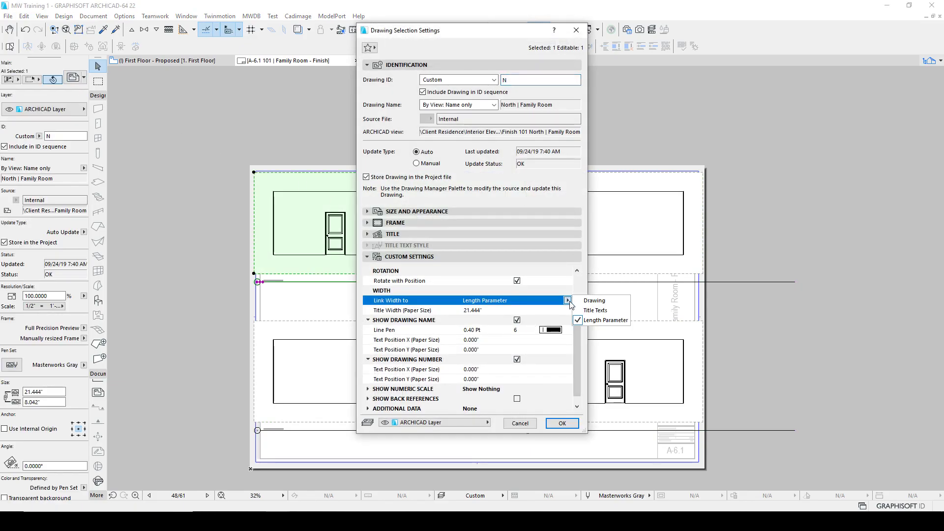
{"action": "left_click", "coordinate": [595, 301]}
{"action": "left_click", "coordinate": [563, 424]}
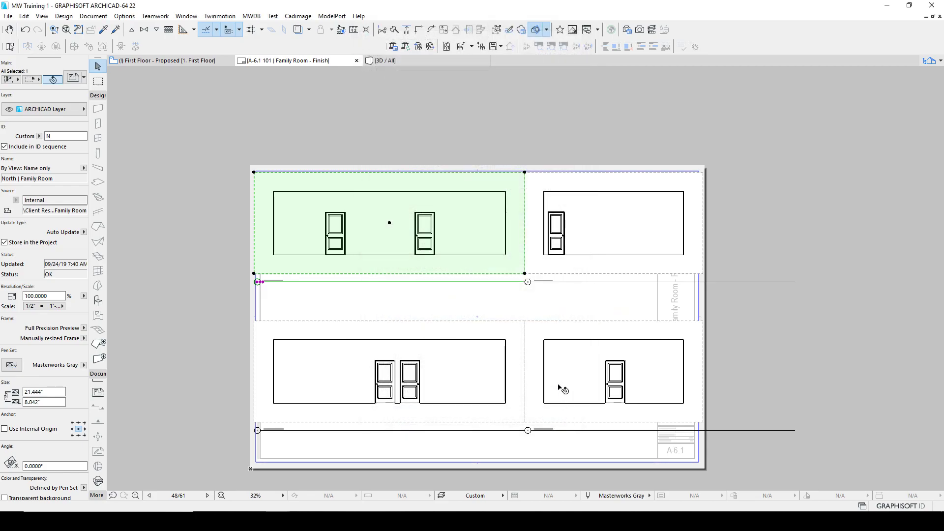
Step: Link the title width of the East, South and West Family Room drawings to Drawing
{"action": "left_click", "coordinate": [543, 305]}
{"action": "left_click", "coordinate": [543, 274]}
{"action": "left_click", "coordinate": [544, 346], "text": "shift"}
{"action": "left_click", "coordinate": [476, 354], "text": "shift"}
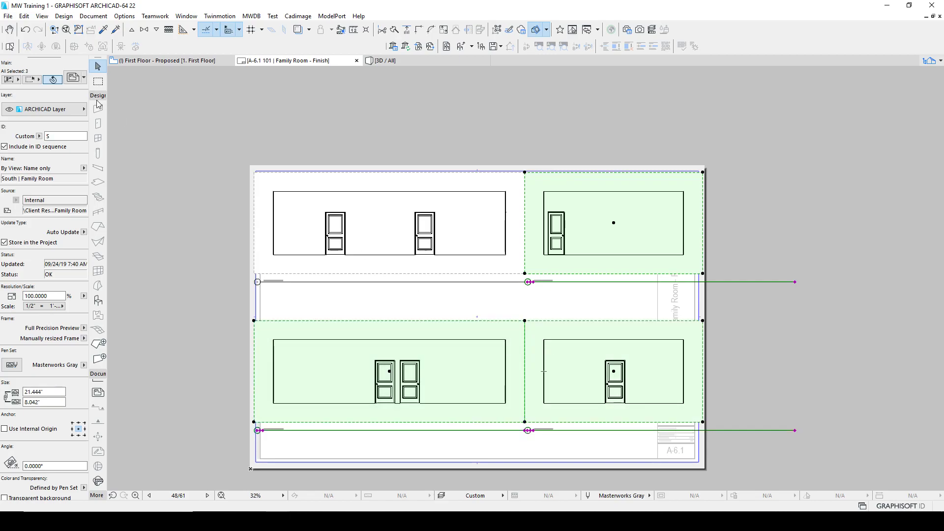
{"action": "left_click", "coordinate": [72, 78]}
{"action": "left_click", "coordinate": [567, 301]}
{"action": "left_click", "coordinate": [595, 300]}
{"action": "left_click", "coordinate": [562, 423]}
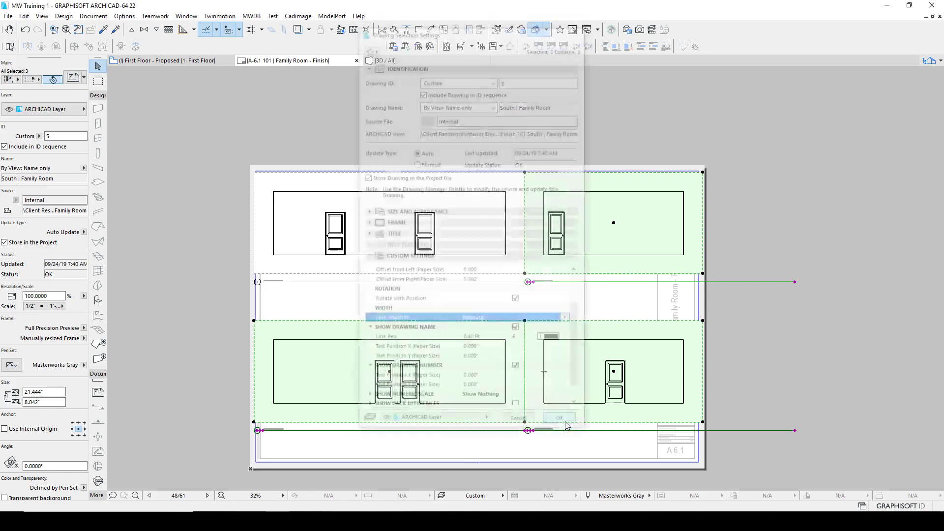
{"action": "left_click", "coordinate": [487, 316]}
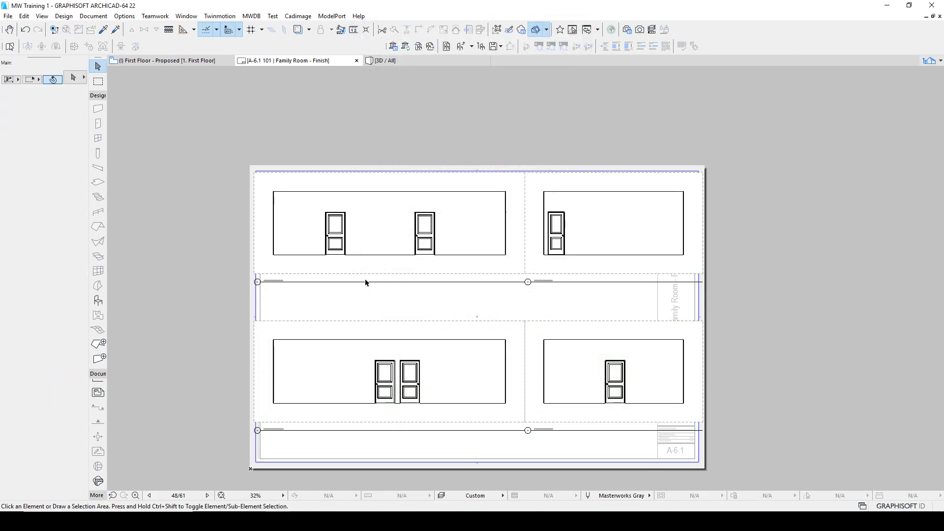
{"action": "scroll", "coordinate": [358, 276], "scroll_direction": "up", "scroll_amount": 3}
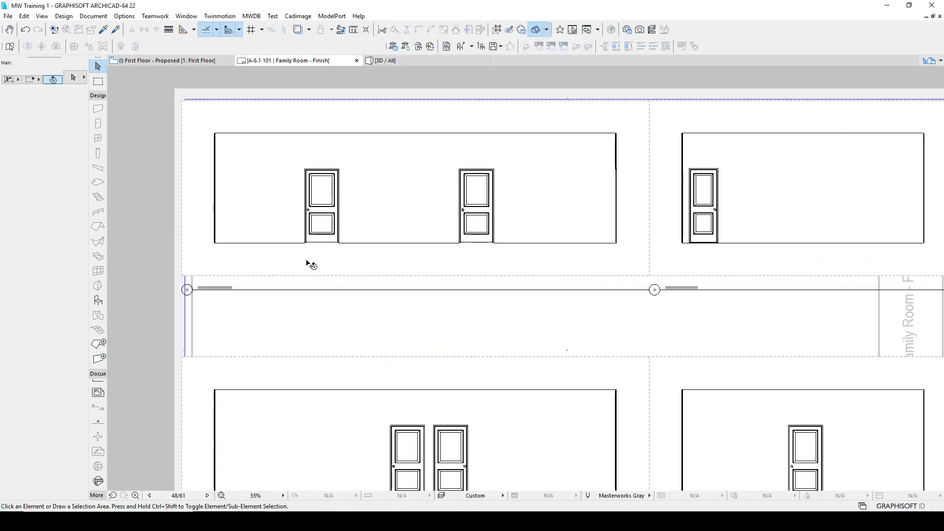
{"action": "scroll", "coordinate": [312, 265], "scroll_direction": "down", "scroll_amount": 4}
{"action": "left_click", "coordinate": [310, 273]}
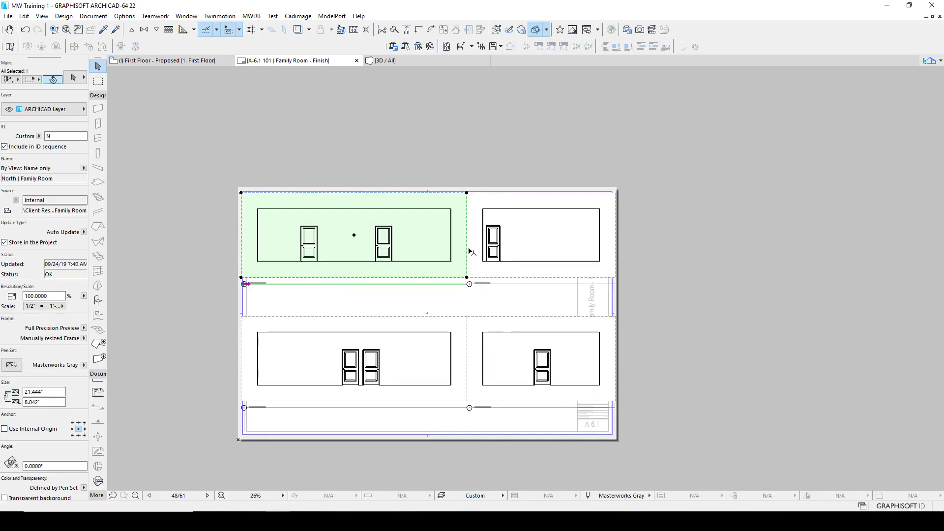
{"action": "left_click", "coordinate": [492, 240], "text": "shift"}
{"action": "left_click", "coordinate": [466, 318], "text": "shift"}
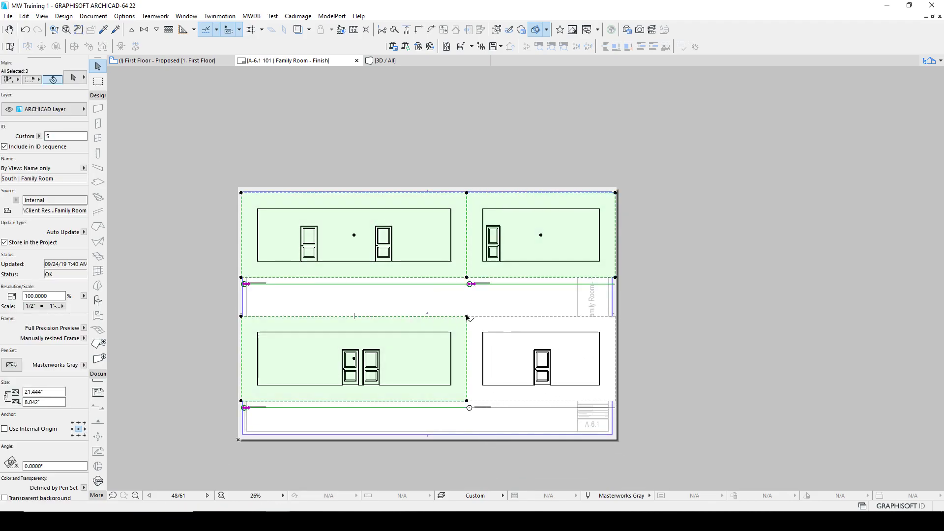
{"action": "left_click", "coordinate": [497, 323], "text": "shift"}
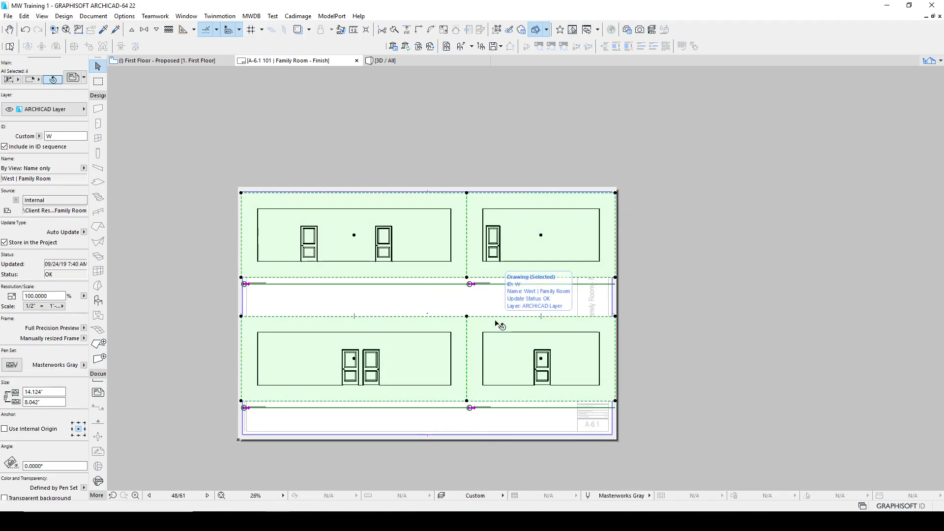
{"action": "left_click", "coordinate": [459, 317]}
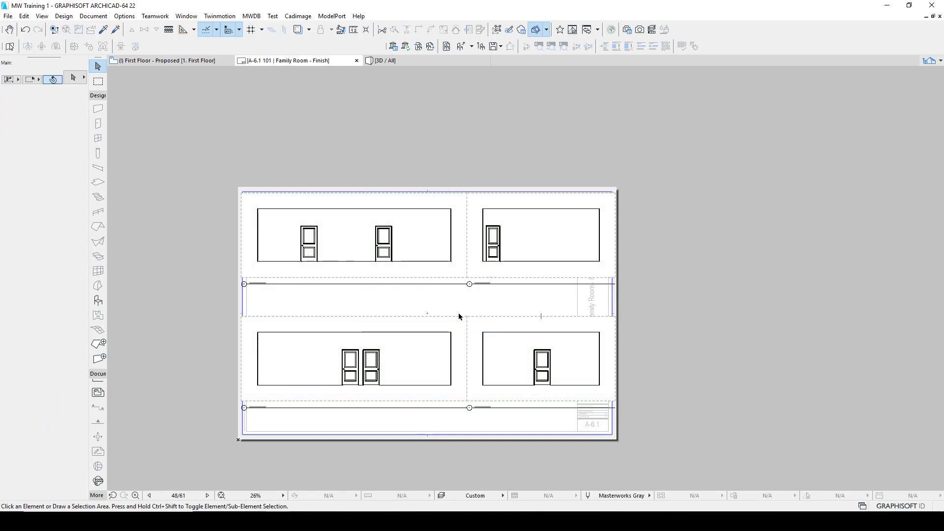
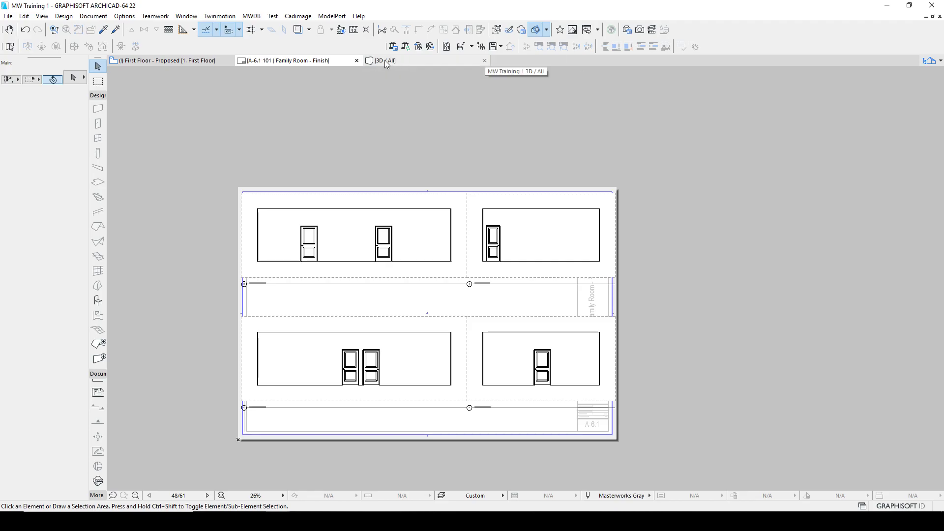
Step: Close the A-6.1 Family Room - Finish layout and show the Organizer with the layout book
{"action": "left_click", "coordinate": [357, 61]}
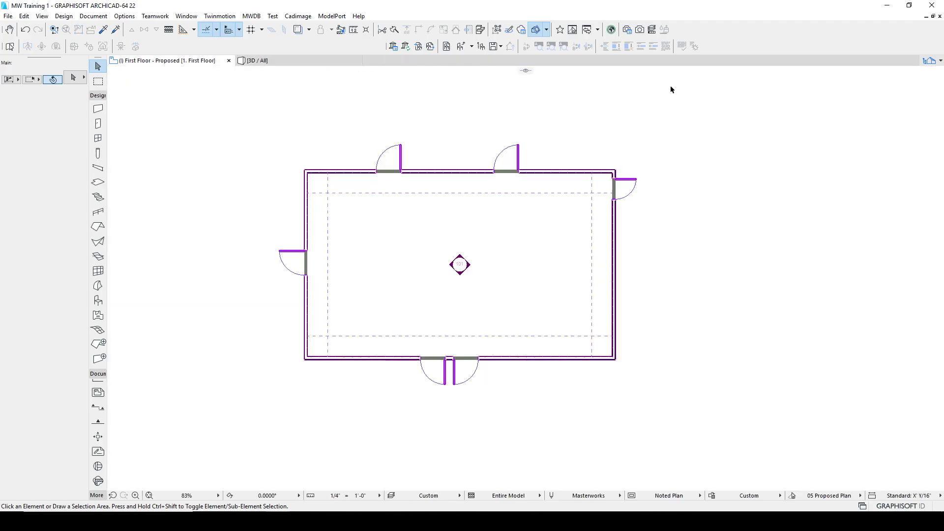
{"action": "left_click", "coordinate": [933, 63]}
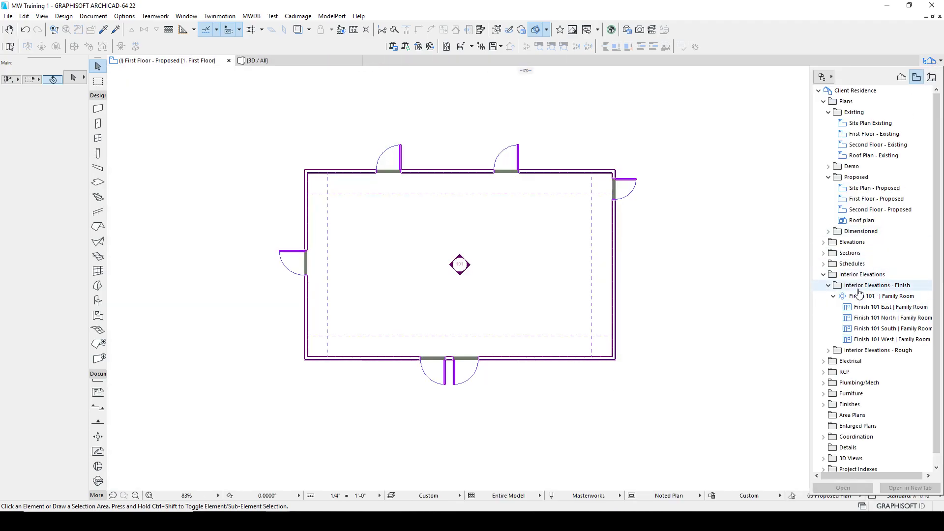
{"action": "left_click", "coordinate": [931, 78]}
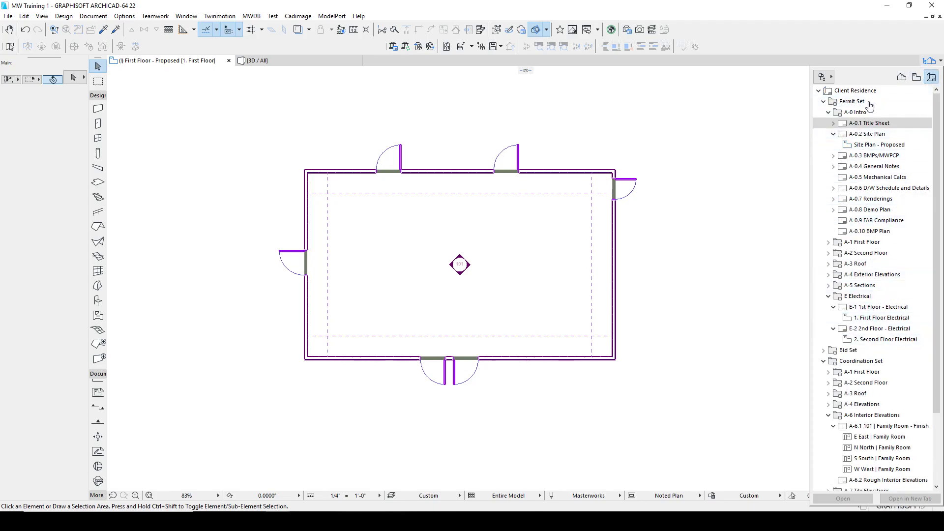
{"action": "left_click", "coordinate": [824, 80]}
{"action": "left_click", "coordinate": [872, 90]}
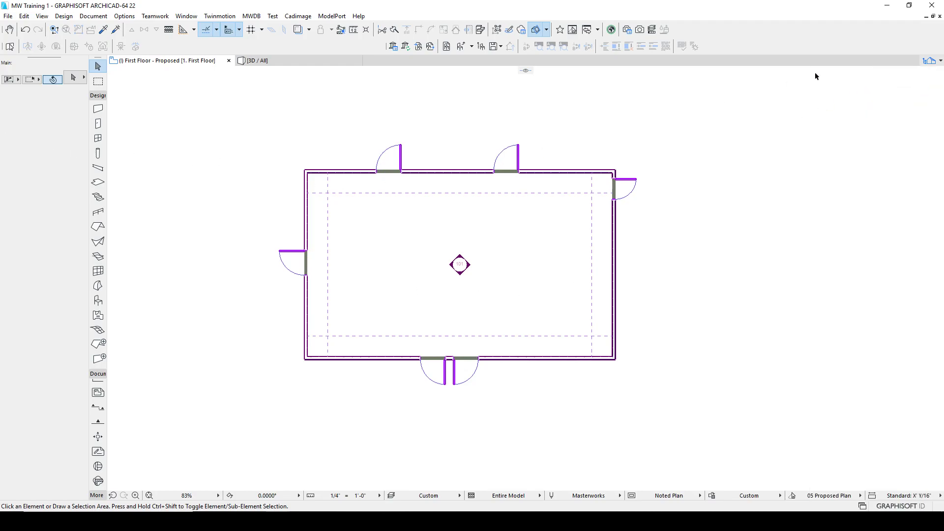
{"action": "left_click", "coordinate": [931, 62]}
{"action": "left_click", "coordinate": [822, 77]}
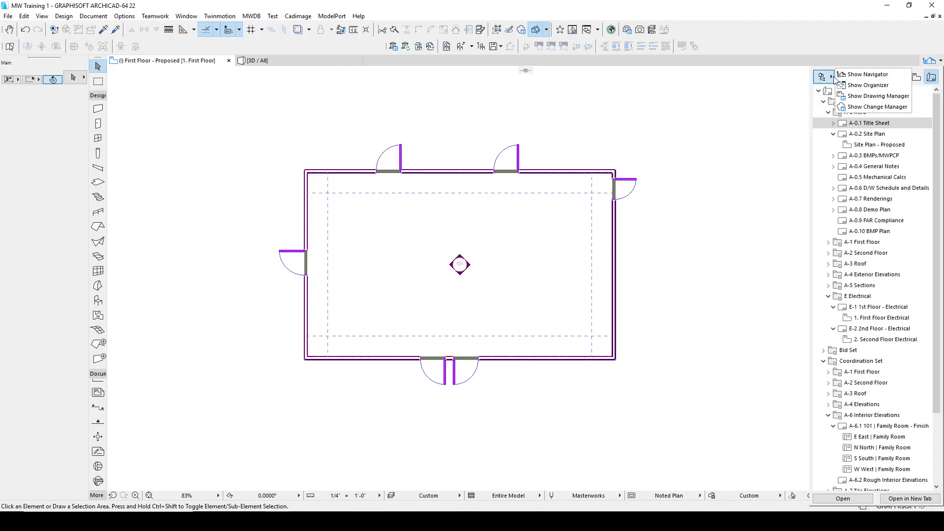
{"action": "left_click", "coordinate": [862, 88]}
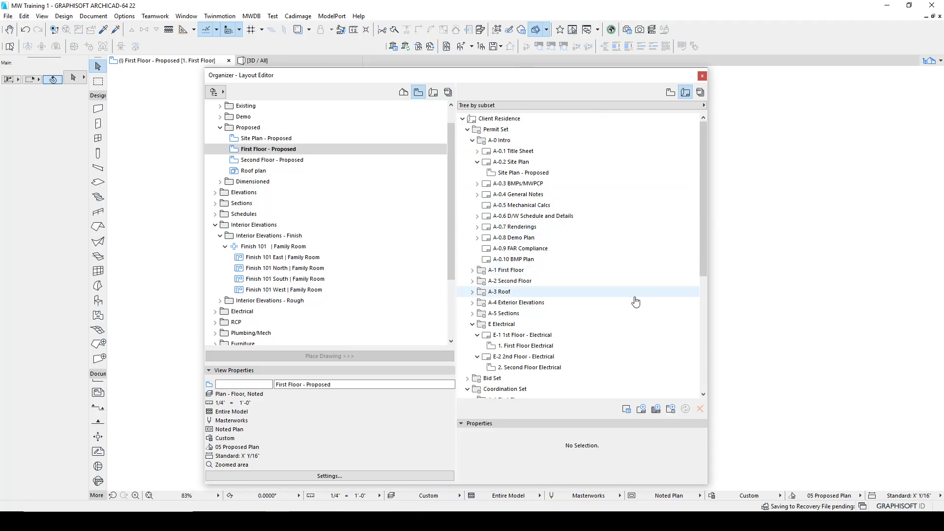
Step: Rename layout A-6.2 in the Coordination Set as "101 | Family Room - Rough", reusing the A-6.1 layout name
{"action": "scroll", "coordinate": [635, 302], "scroll_direction": "down", "scroll_amount": 1}
{"action": "scroll", "coordinate": [634, 302], "scroll_direction": "down", "scroll_amount": 4}
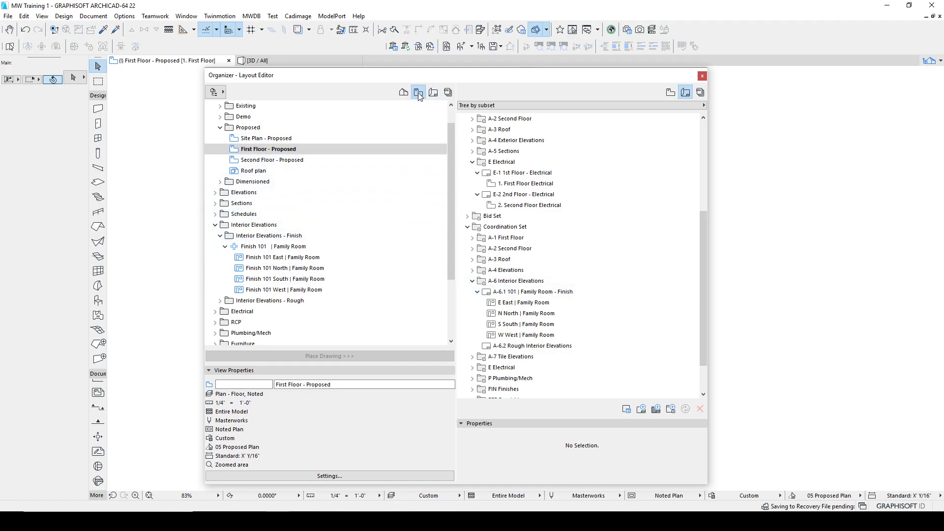
{"action": "left_click", "coordinate": [516, 347]}
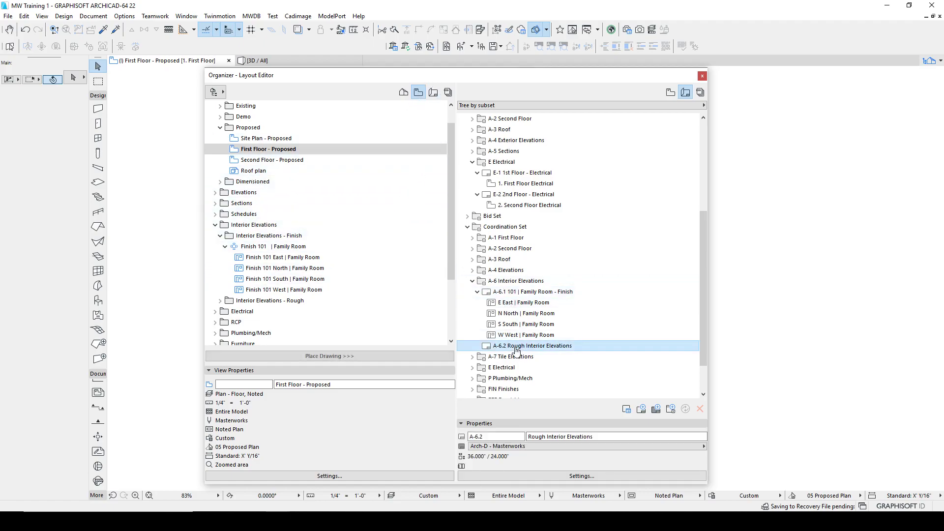
{"action": "left_click", "coordinate": [523, 294]}
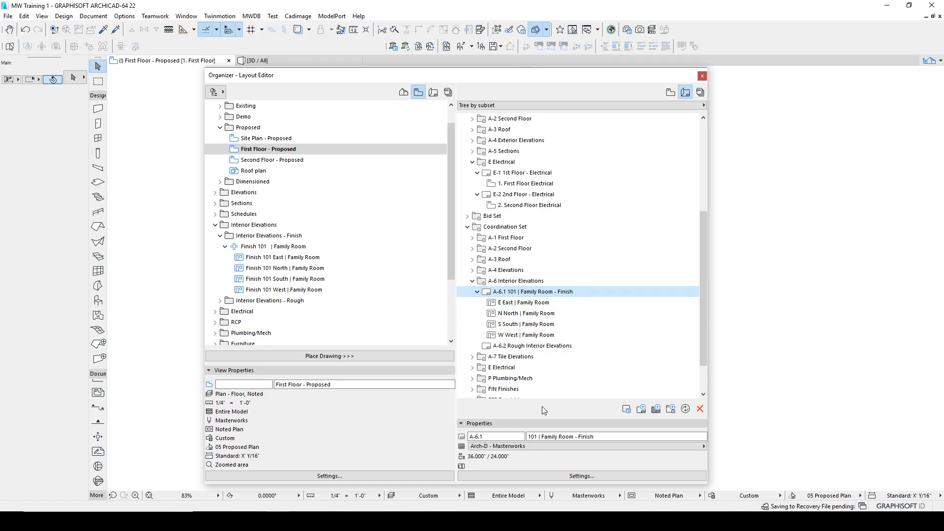
{"action": "left_click", "coordinate": [541, 436]}
{"action": "key", "text": "ctrl+c"}
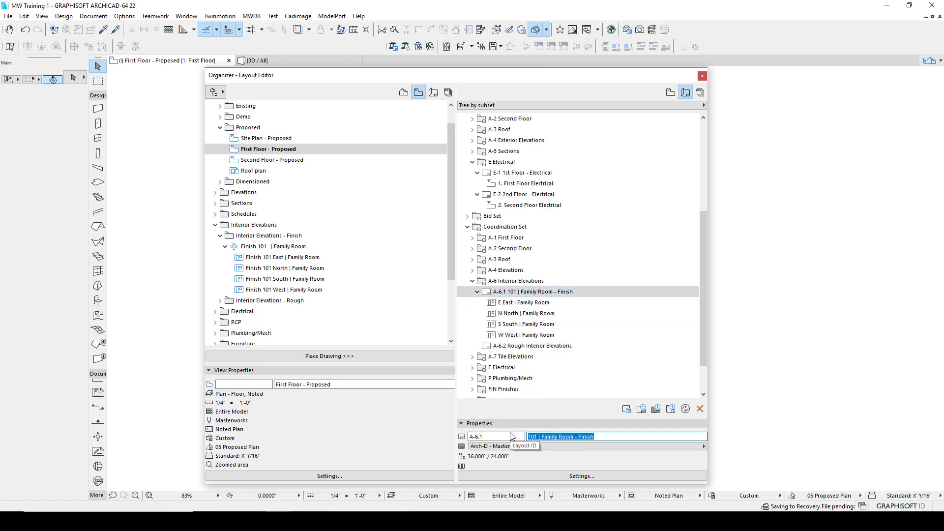
{"action": "left_click", "coordinate": [541, 346]}
{"action": "left_click", "coordinate": [555, 436]}
{"action": "key", "text": "ctrl+v"}
{"action": "double_click", "coordinate": [580, 436]}
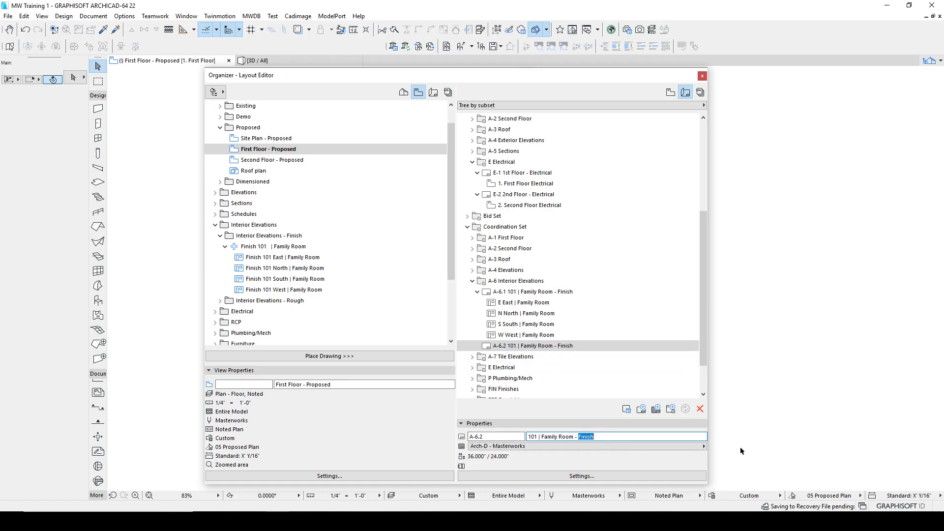
{"action": "left_click", "coordinate": [491, 324]}
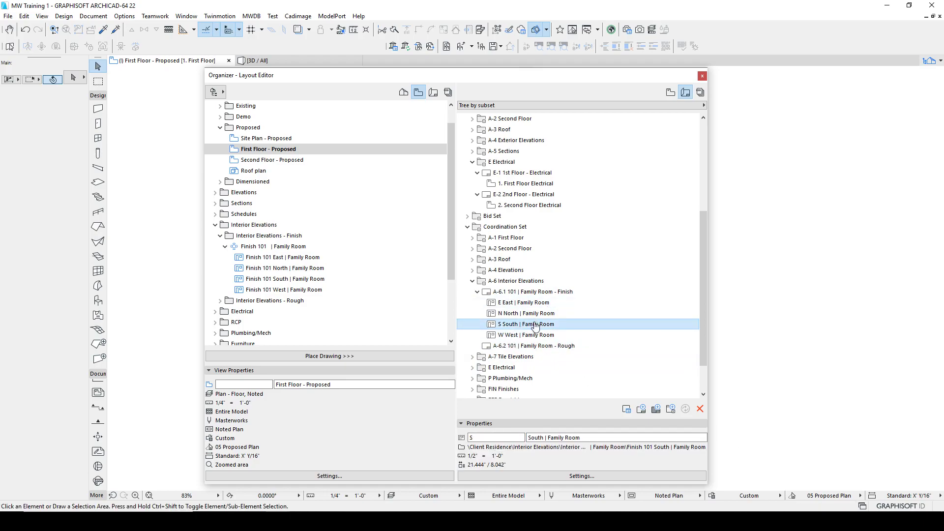
Step: Place the Rough 101 Family Room interior elevation views on layout A-6.2 and expand the layout to list its drawings
{"action": "left_click", "coordinate": [501, 347]}
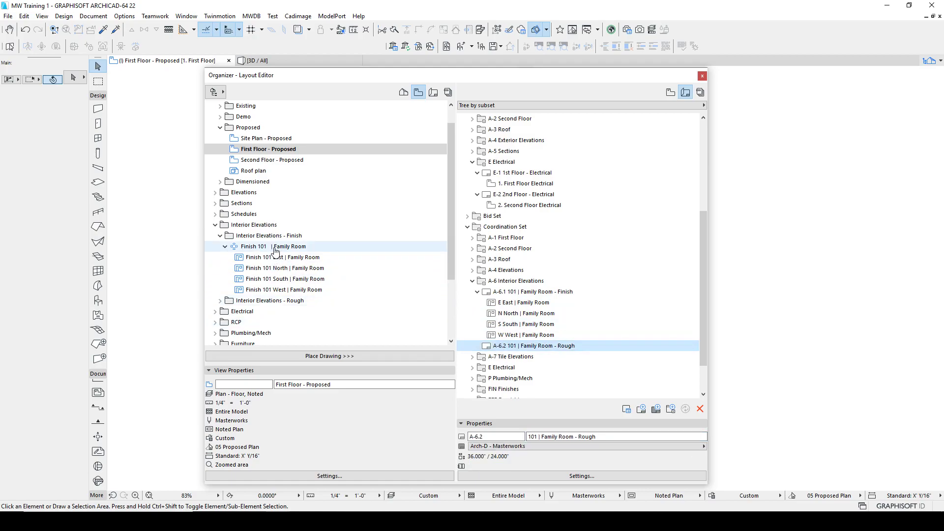
{"action": "double_click", "coordinate": [251, 301]}
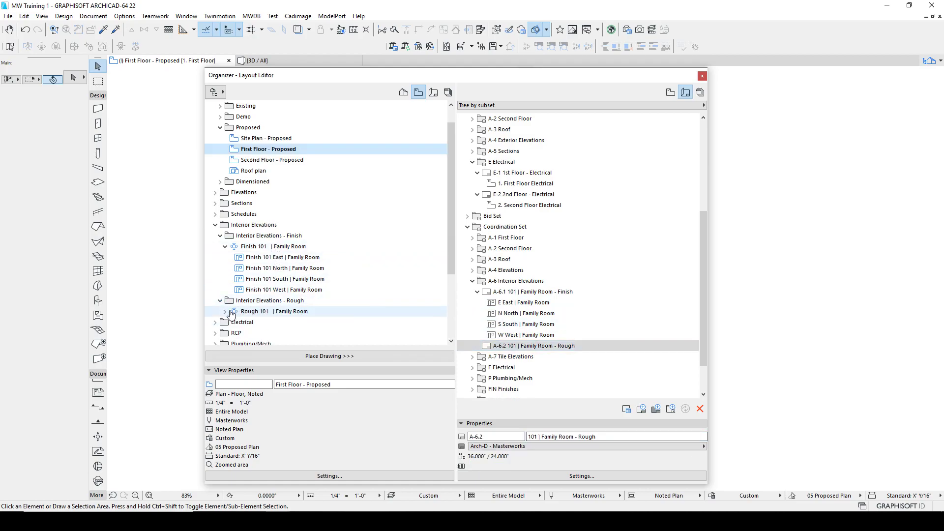
{"action": "left_click_drag", "start_coordinate": [257, 315], "coordinate": [526, 349]}
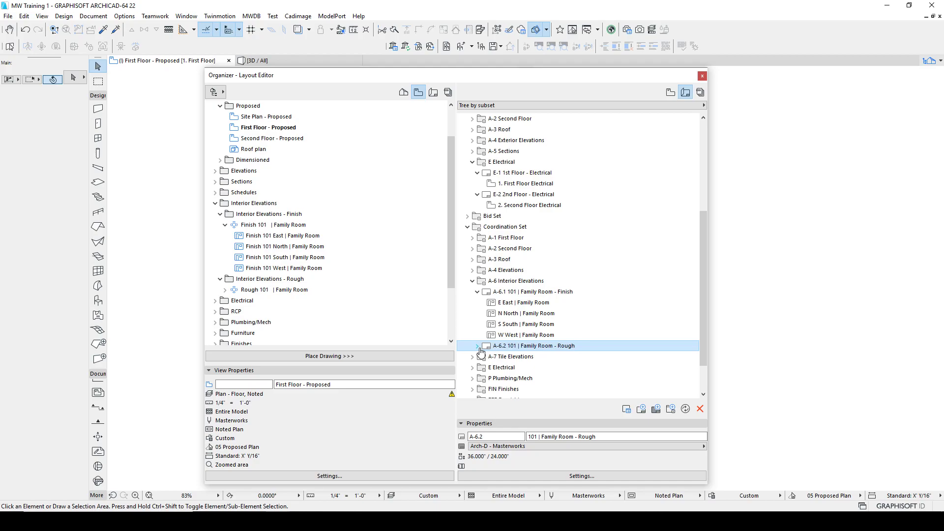
{"action": "left_click", "coordinate": [477, 346]}
{"action": "left_click", "coordinate": [529, 355]}
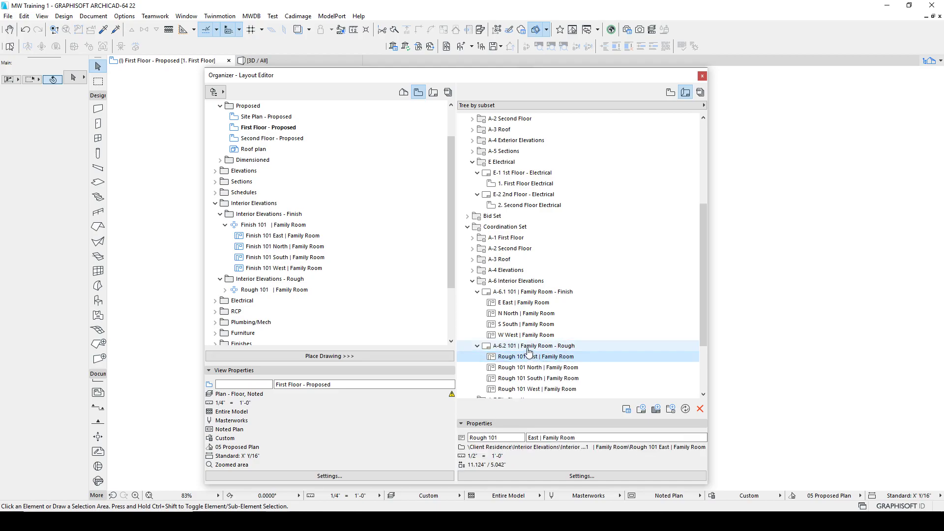
{"action": "left_click", "coordinate": [529, 347]}
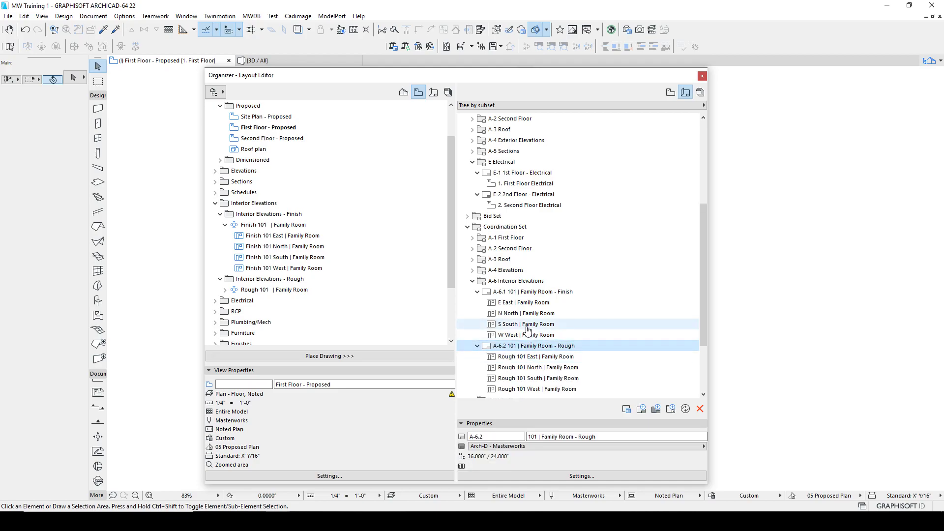
Step: Open layout A-6.1 and pick up the North elevation drawing's settings as the Drawing tool defaults
{"action": "double_click", "coordinate": [534, 292]}
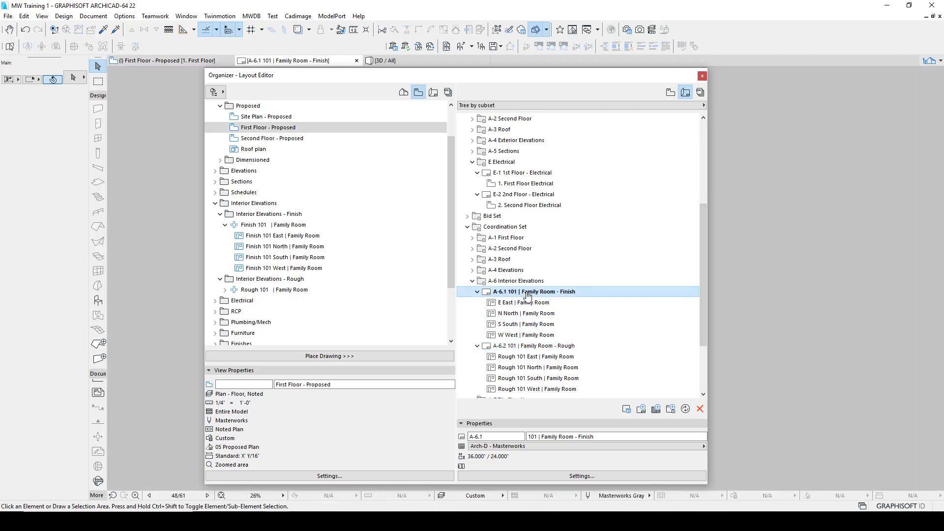
{"action": "left_click_drag", "start_coordinate": [563, 79], "coordinate": [563, 329]}
{"action": "left_click", "coordinate": [441, 228], "text": "alt"}
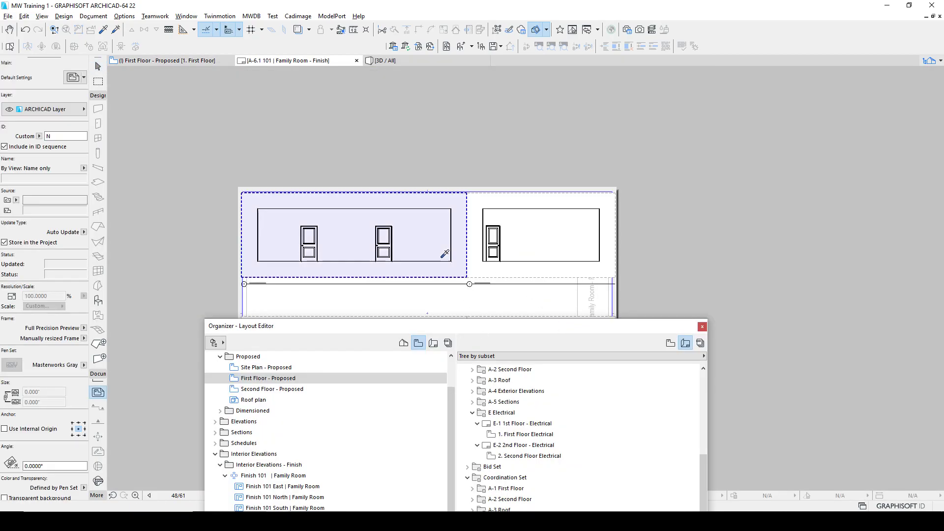
{"action": "left_click_drag", "start_coordinate": [478, 326], "coordinate": [466, 89]}
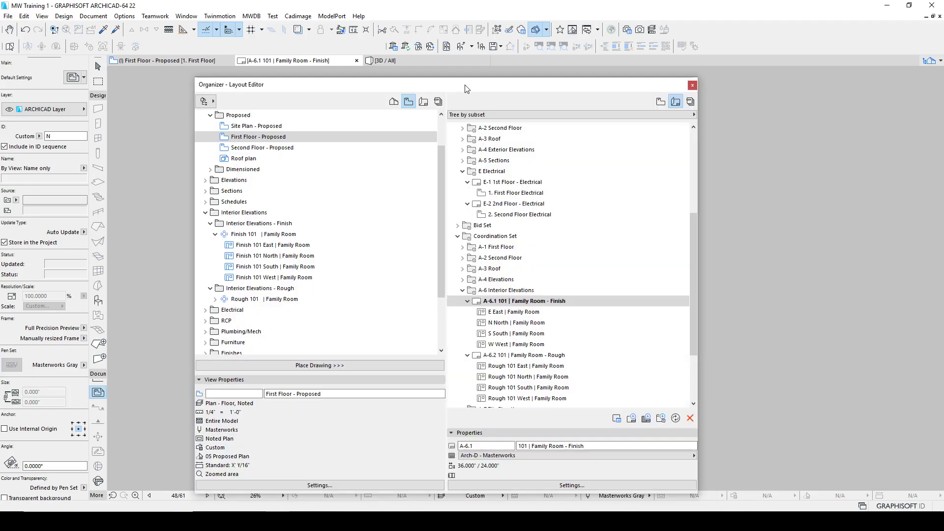
Step: Open layout A-6.2 101 | Family Room - Rough and transfer the drawing settings to all four elevation drawings
{"action": "double_click", "coordinate": [498, 356]}
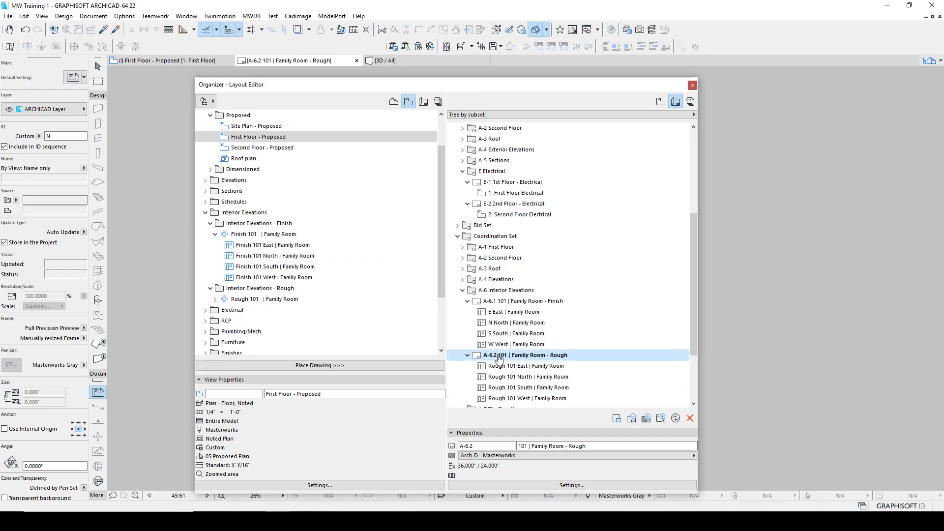
{"action": "left_click_drag", "start_coordinate": [458, 92], "coordinate": [481, 401]}
{"action": "left_click", "coordinate": [344, 206], "text": "ctrl+alt"}
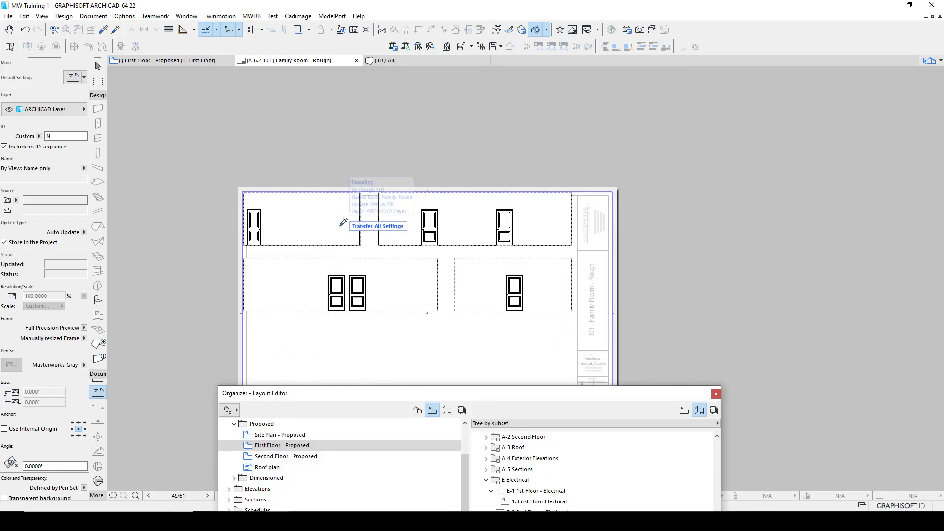
{"action": "left_click", "coordinate": [422, 211], "text": "ctrl+alt"}
{"action": "left_click", "coordinate": [468, 264], "text": "ctrl+alt"}
{"action": "left_click", "coordinate": [429, 268], "text": "ctrl+alt"}
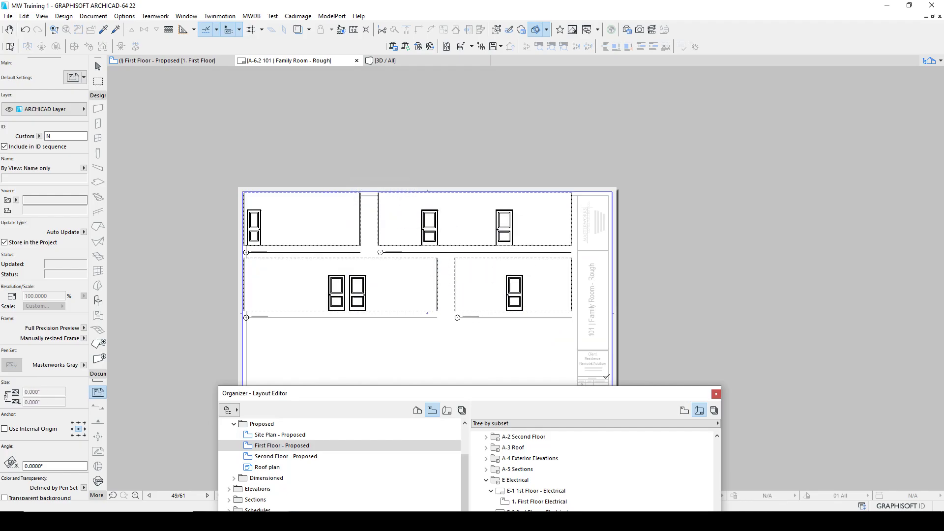
{"action": "left_click", "coordinate": [717, 395]}
Step: Offset the East | Family Room drawing's frame outward by 1.5" on all sides
{"action": "left_click", "coordinate": [98, 65]}
{"action": "left_click", "coordinate": [334, 231]}
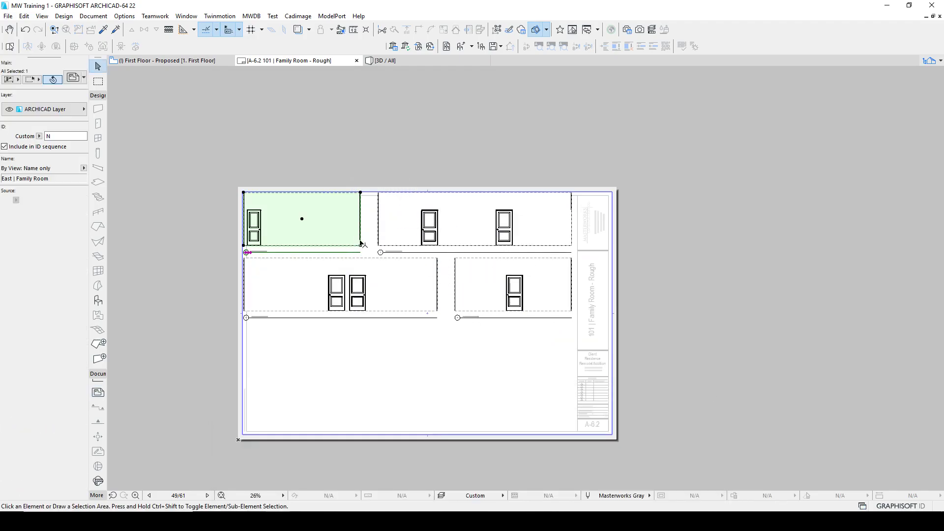
{"action": "left_click", "coordinate": [360, 245]}
{"action": "type", "text": "1.5"}
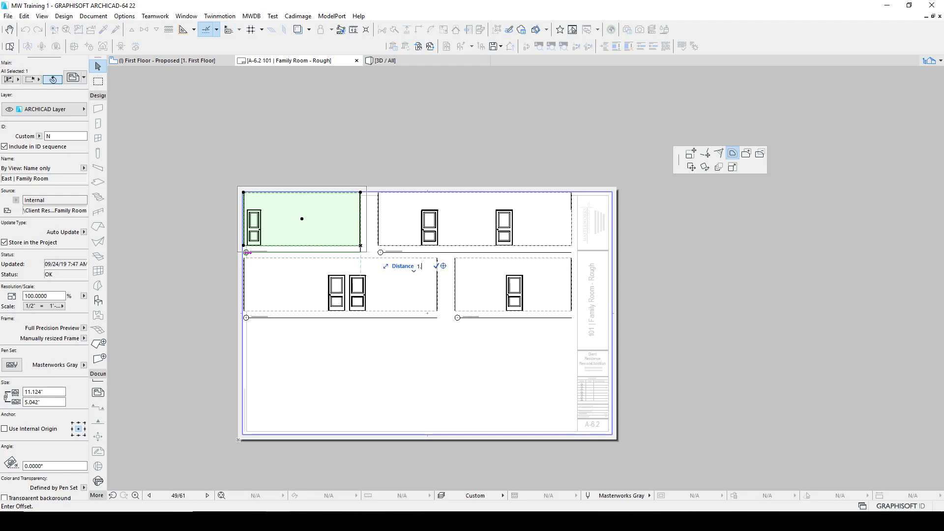
{"action": "key", "text": "Return"}
Step: Expand the North | Family Room drawing's frame outward by 1.5" on all sides
{"action": "left_click", "coordinate": [388, 226]}
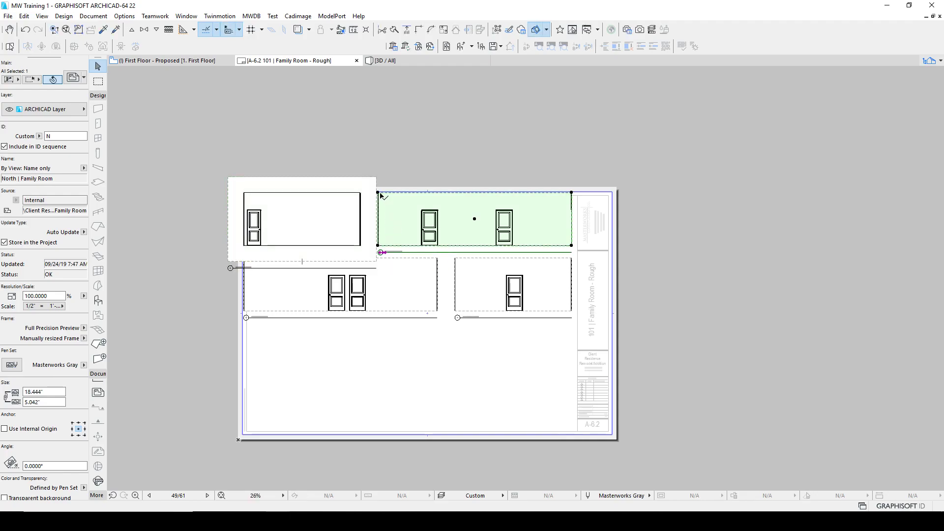
{"action": "left_click", "coordinate": [378, 193]}
{"action": "type", "text": "1.5"}
{"action": "key", "text": "Return"}
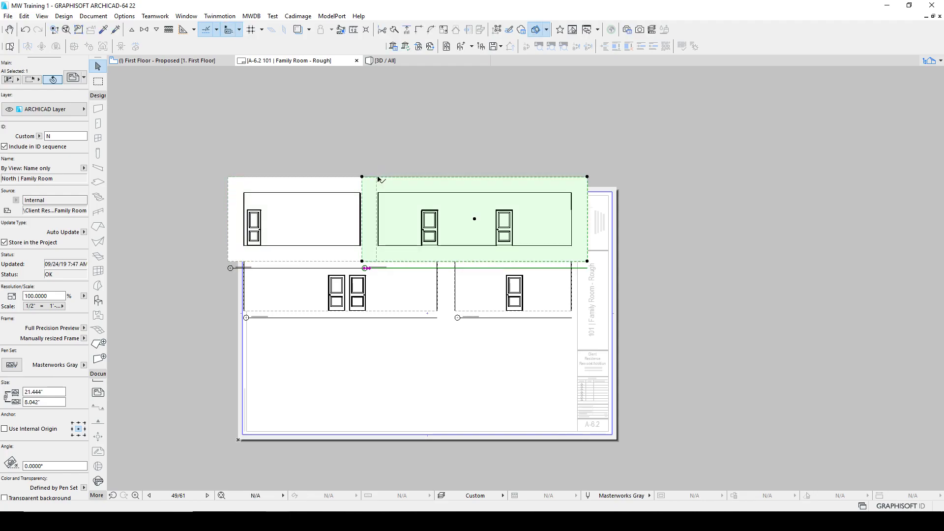
Step: Offset the South | Family Room drawing's frame outward by 1.5" on all sides
{"action": "left_click", "coordinate": [438, 309]}
{"action": "left_click", "coordinate": [437, 311]}
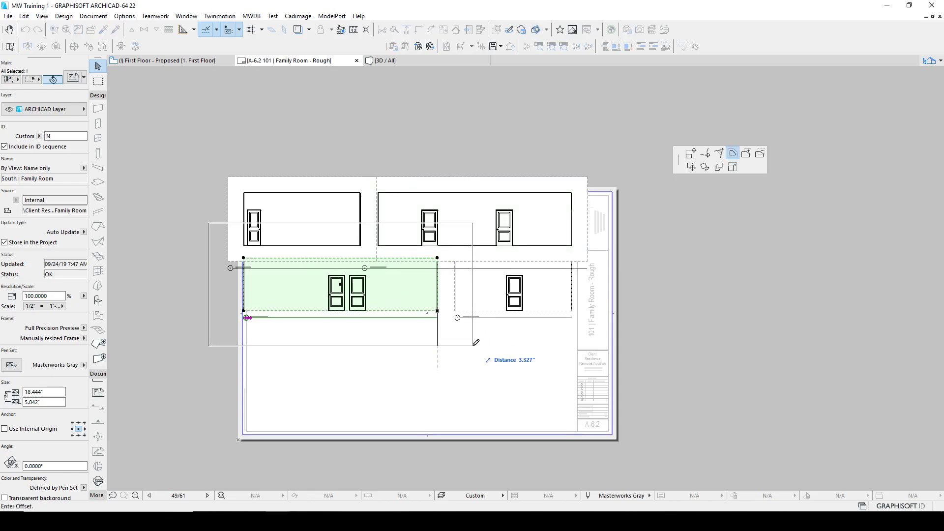
{"action": "type", "text": "1.5"}
{"action": "key", "text": "Return"}
Step: Offset the West | Family Room drawing's frame outward by 1.5" and clear the selection
{"action": "left_click", "coordinate": [501, 293]}
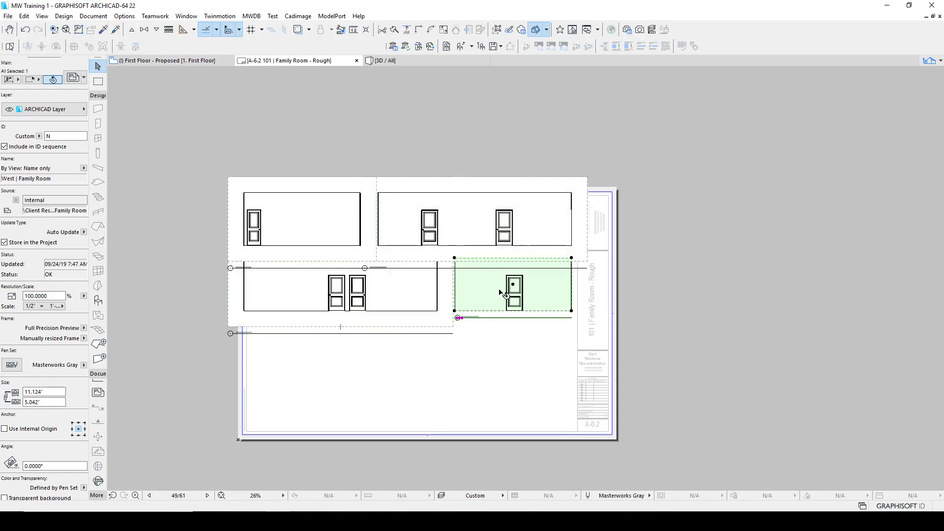
{"action": "left_click", "coordinate": [571, 311]}
{"action": "type", "text": "1.5"}
{"action": "key", "text": "Return"}
{"action": "key", "text": "Escape"}
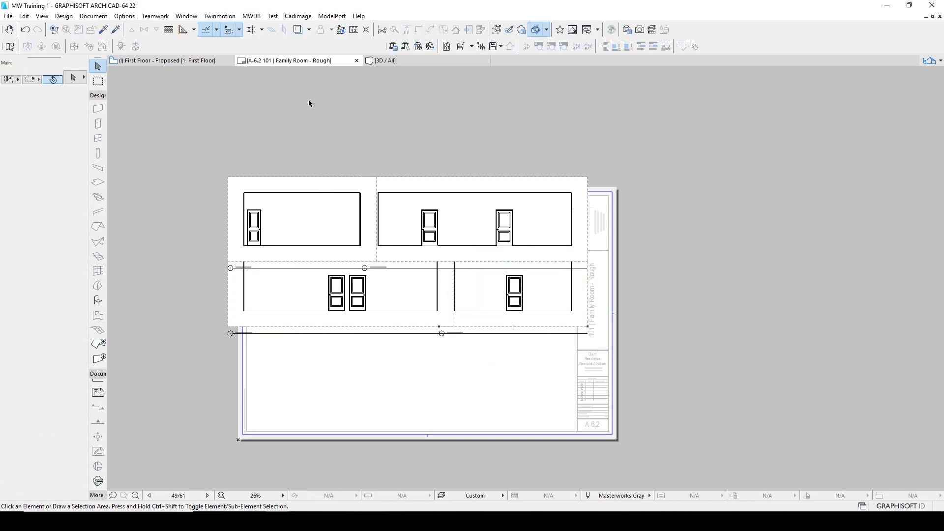
Step: Turn on the trace reference and set layout A-6.1 101 | Family Room - Finish as the traced layout
{"action": "left_click", "coordinate": [299, 30]}
{"action": "left_click", "coordinate": [310, 31]}
{"action": "mouse_move", "coordinate": [345, 46]}
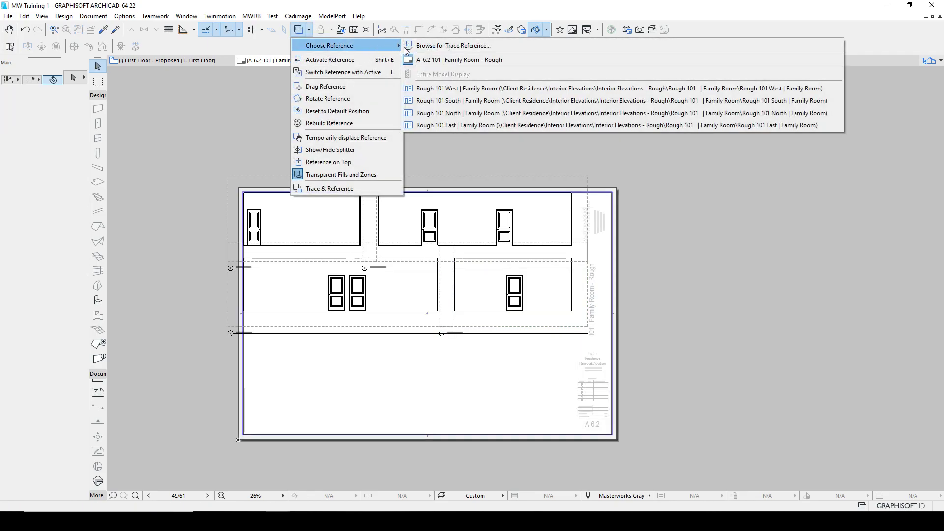
{"action": "left_click", "coordinate": [459, 47]}
{"action": "left_click", "coordinate": [529, 115]}
{"action": "scroll", "coordinate": [512, 244], "scroll_direction": "down", "scroll_amount": 12}
{"action": "scroll", "coordinate": [513, 247], "scroll_direction": "down", "scroll_amount": 3}
{"action": "left_click_drag", "start_coordinate": [532, 237], "coordinate": [532, 240]}
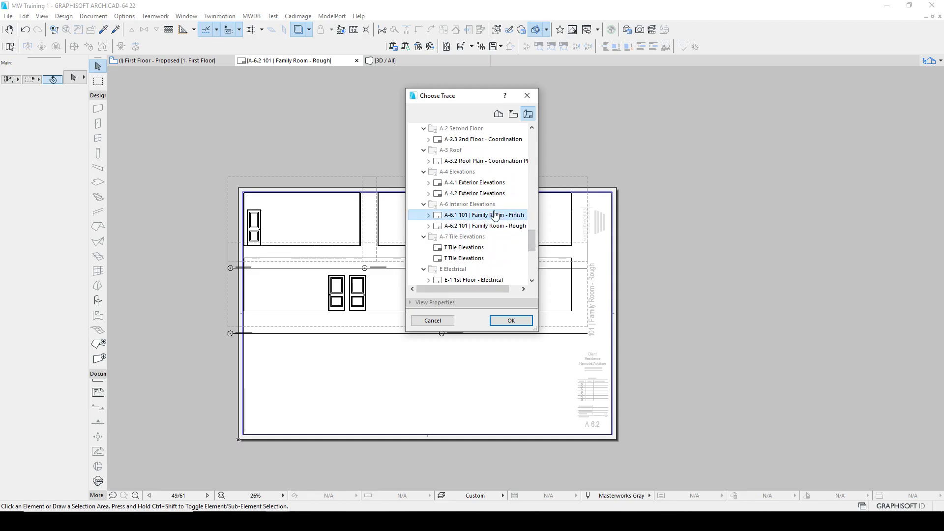
{"action": "left_click", "coordinate": [510, 321]}
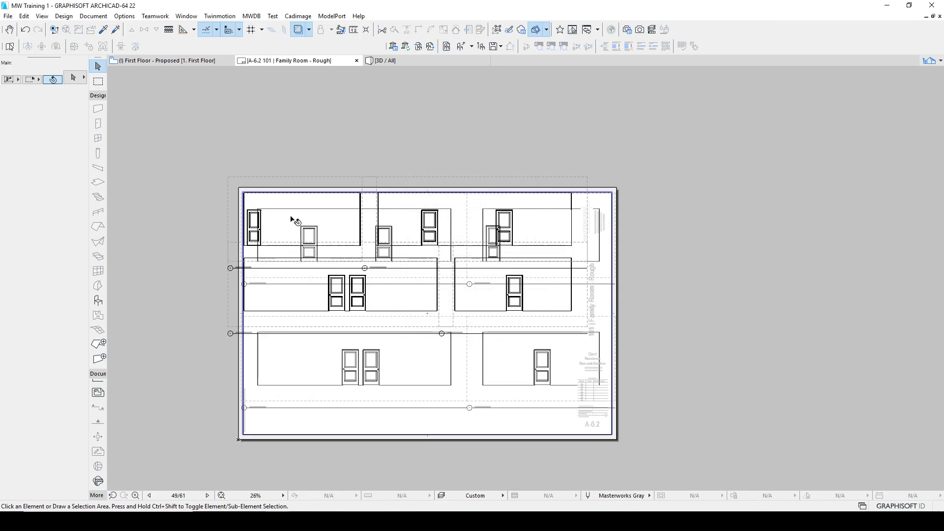
Step: Move the East | Family Room drawing off the sheet, just above its upper edge, and deselect it
{"action": "scroll", "coordinate": [290, 218], "scroll_direction": "up", "scroll_amount": 4}
{"action": "left_click", "coordinate": [249, 184]}
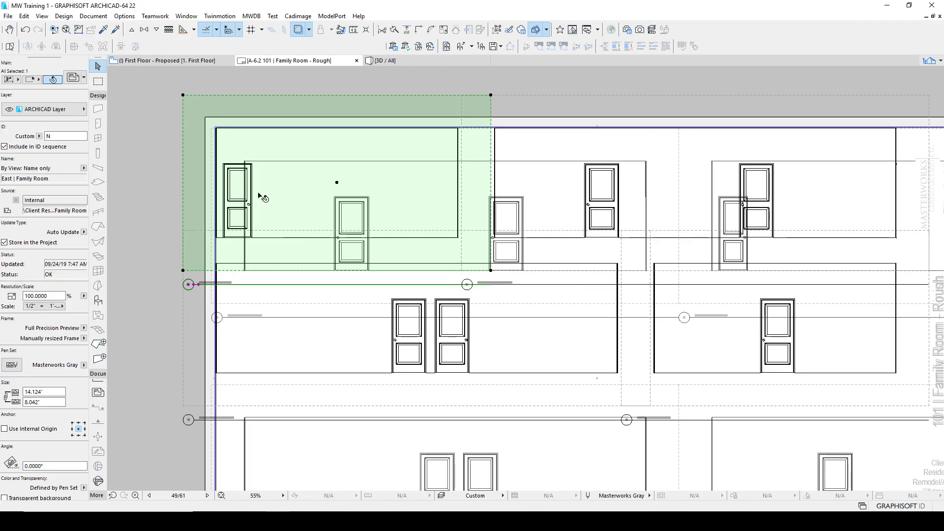
{"action": "mouse_move", "coordinate": [328, 162]}
{"action": "left_mouse_down"}
{"action": "mouse_move", "coordinate": [403, 167]}
{"action": "mouse_move", "coordinate": [397, 152]}
{"action": "mouse_move", "coordinate": [423, 103]}
{"action": "left_mouse_up"}
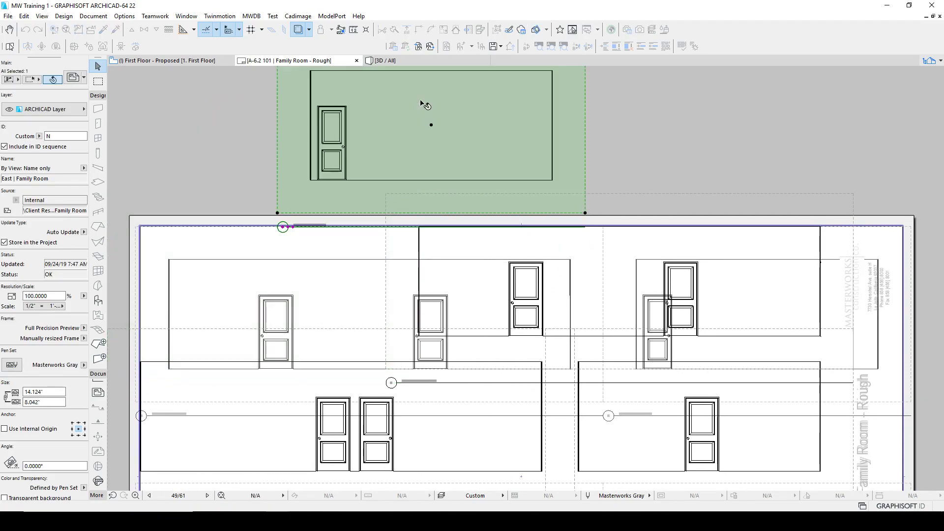
{"action": "scroll", "coordinate": [443, 207], "scroll_direction": "down", "scroll_amount": 4}
{"action": "key", "text": "Escape"}
Step: Display the trace reference in uniform color R:255 G:128 B:128 and slightly lower the reference and active intensities
{"action": "left_click", "coordinate": [309, 29]}
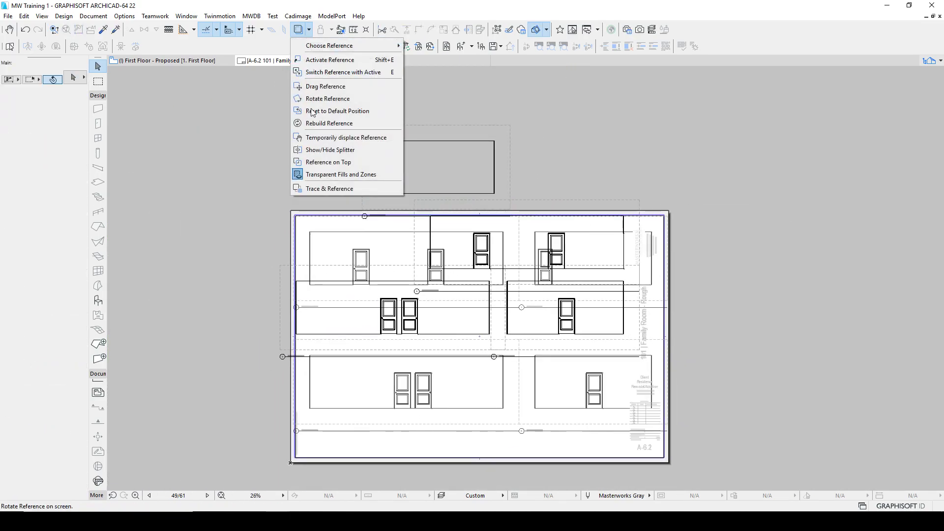
{"action": "left_click", "coordinate": [329, 188]}
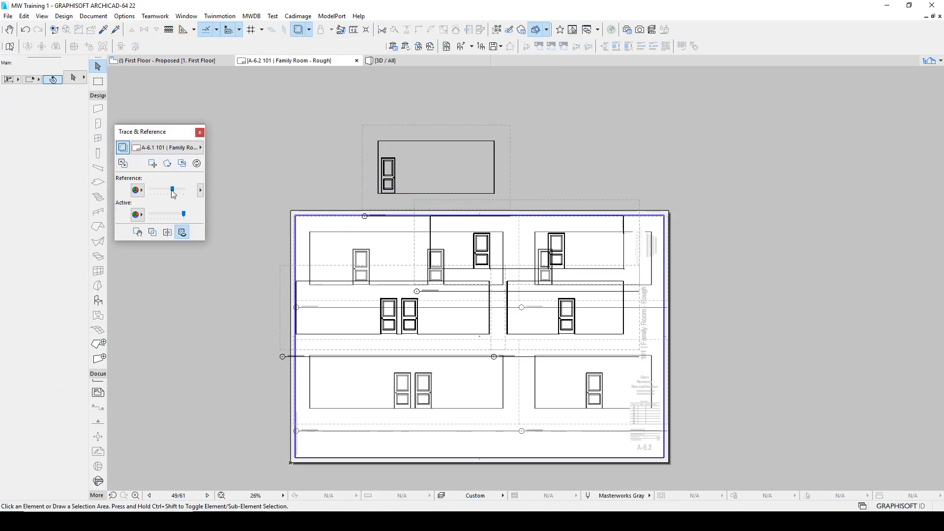
{"action": "left_click", "coordinate": [141, 191]}
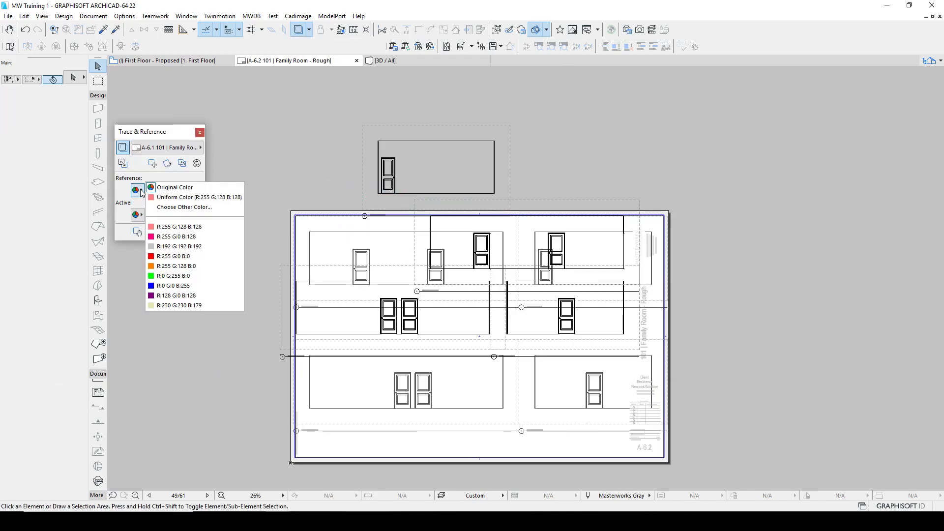
{"action": "left_click", "coordinate": [177, 197]}
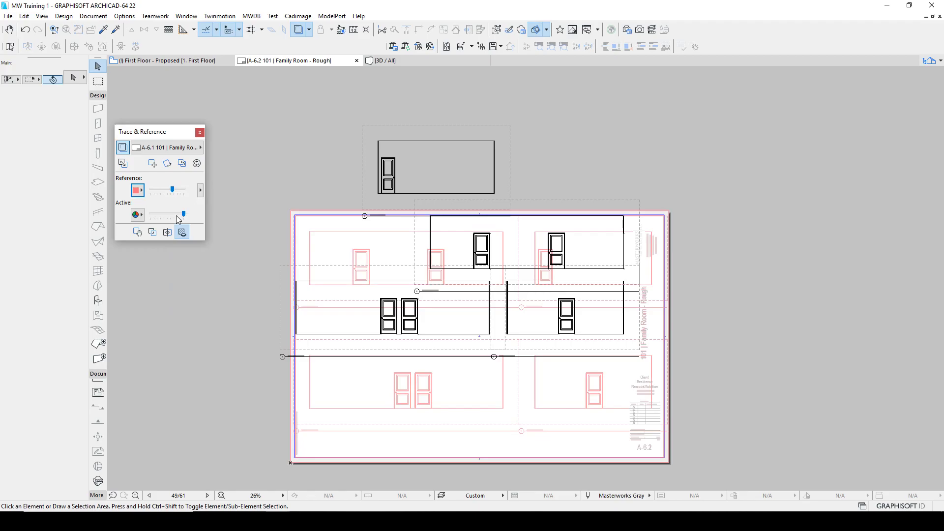
{"action": "left_click_drag", "start_coordinate": [173, 190], "coordinate": [176, 218]}
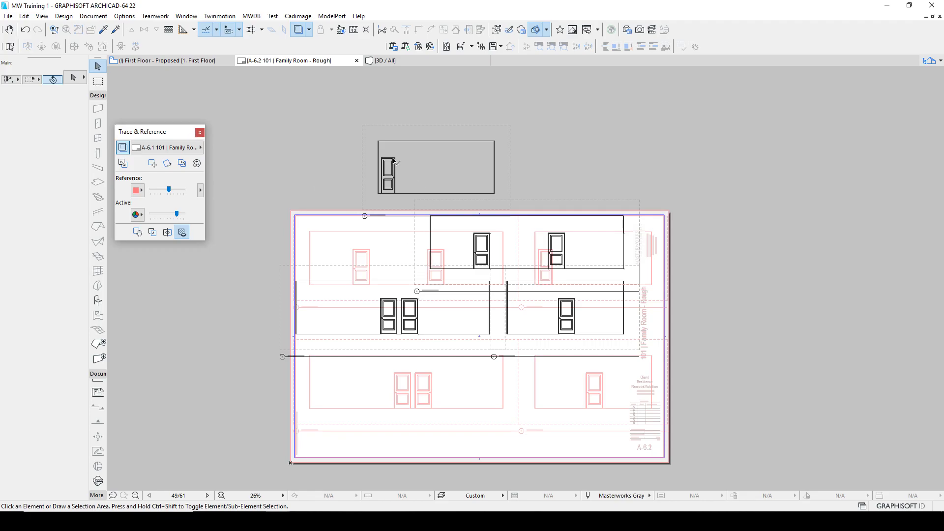
Step: Move the North | Family Room drawing by its elevation's upper-left corner onto the matching corner of the upper-left traced elevation
{"action": "scroll", "coordinate": [396, 265], "scroll_direction": "up", "scroll_amount": 5}
{"action": "scroll", "coordinate": [406, 268], "scroll_direction": "down", "scroll_amount": 3}
{"action": "middle_click_drag", "start_coordinate": [415, 200], "coordinate": [409, 215]}
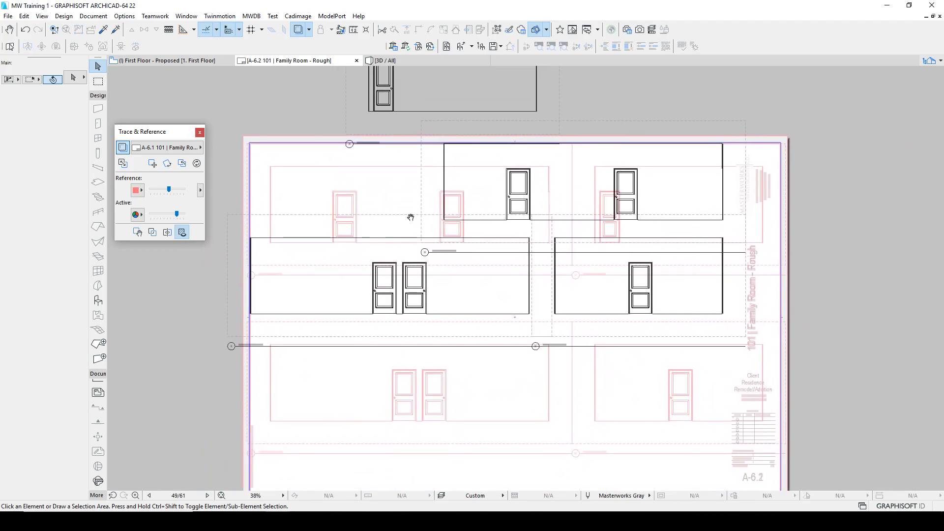
{"action": "scroll", "coordinate": [658, 371], "scroll_direction": "down", "scroll_amount": 1}
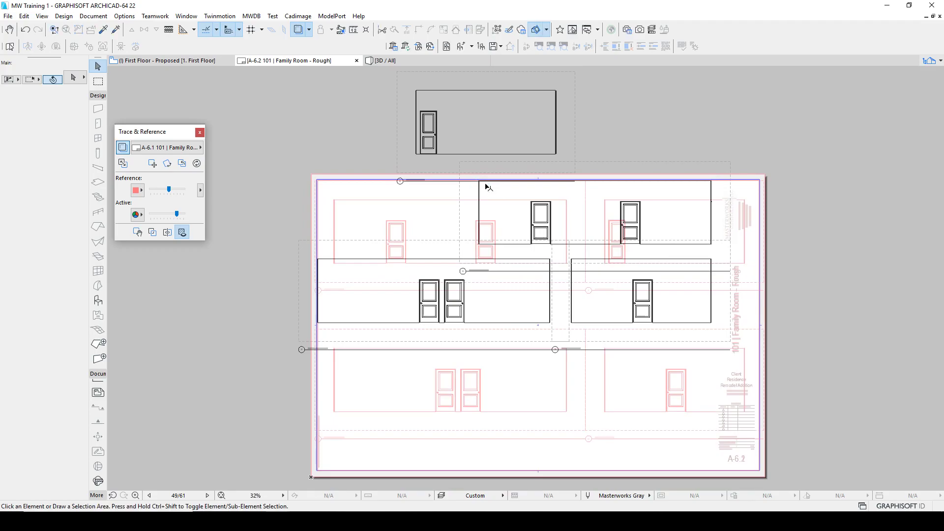
{"action": "left_click", "coordinate": [460, 162]}
{"action": "left_click", "coordinate": [480, 178]}
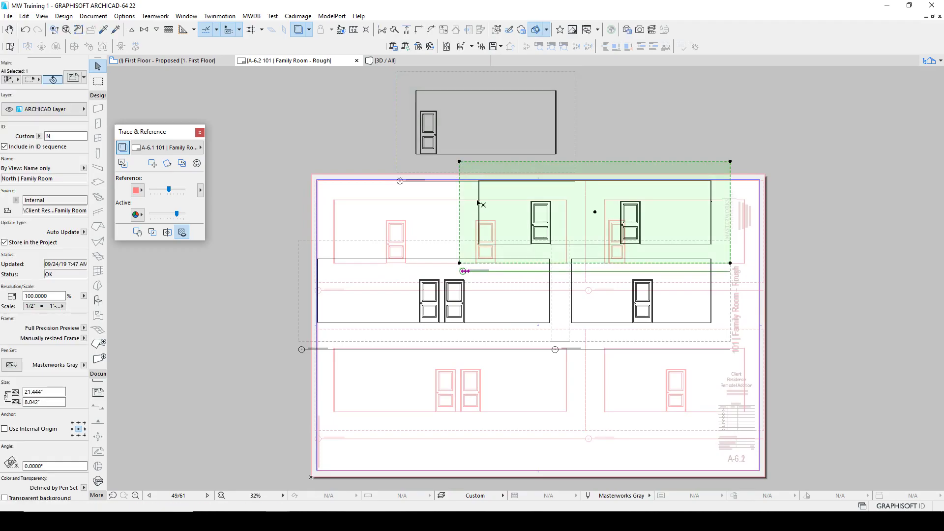
{"action": "key", "text": "ctrl+d"}
{"action": "scroll", "coordinate": [481, 178], "scroll_direction": "up", "scroll_amount": 5}
{"action": "scroll", "coordinate": [479, 179], "scroll_direction": "up", "scroll_amount": 6}
{"action": "left_click", "coordinate": [366, 221]}
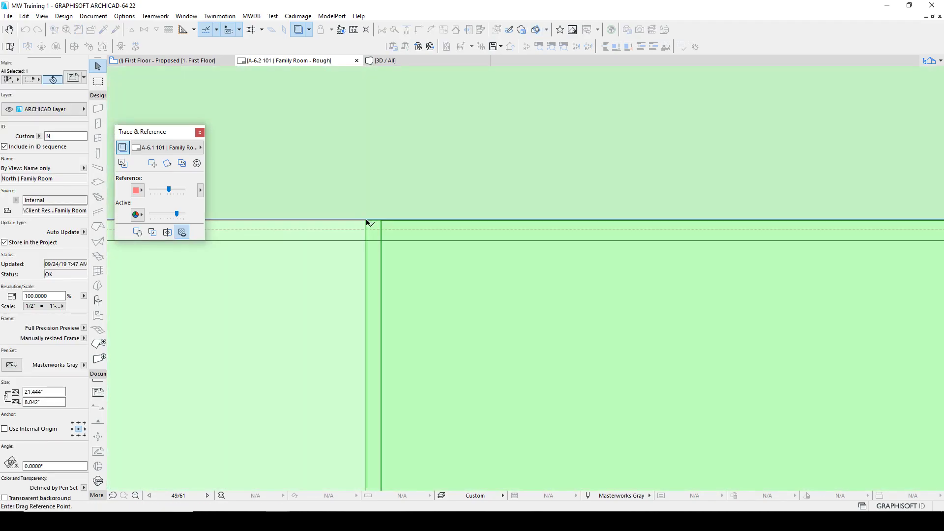
{"action": "scroll", "coordinate": [329, 233], "scroll_direction": "down", "scroll_amount": 6}
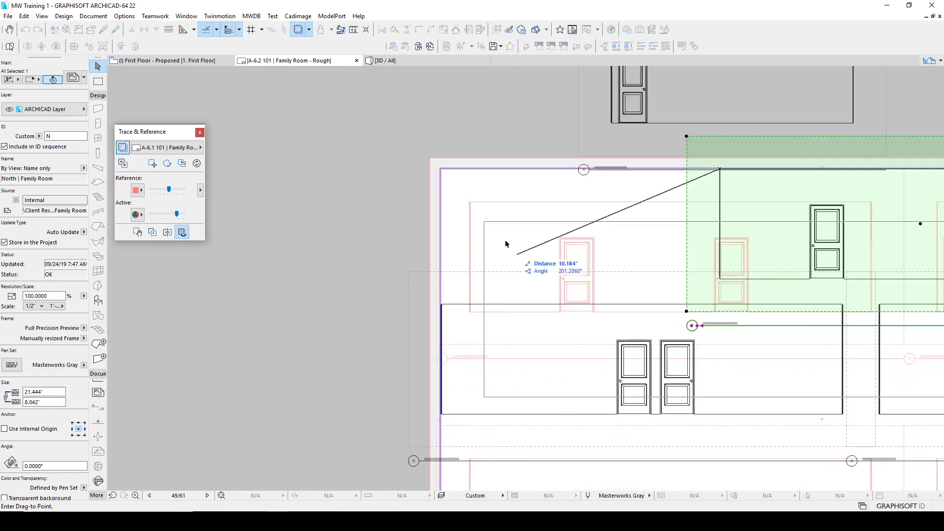
{"action": "scroll", "coordinate": [438, 177], "scroll_direction": "up", "scroll_amount": 3}
{"action": "left_click", "coordinate": [386, 168]}
{"action": "scroll", "coordinate": [472, 196], "scroll_direction": "up", "scroll_amount": 2}
{"action": "scroll", "coordinate": [495, 209], "scroll_direction": "down", "scroll_amount": 6}
{"action": "scroll", "coordinate": [533, 223], "scroll_direction": "up", "scroll_amount": 4}
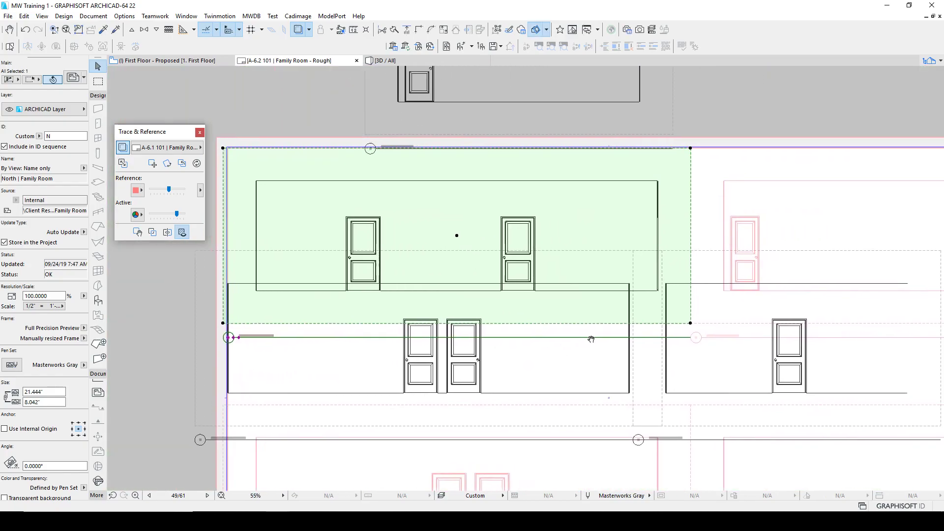
Step: Move the East | Family Room drawing by its elevation's upper-left corner onto the matching corner of the upper-right traced elevation
{"action": "scroll", "coordinate": [586, 193], "scroll_direction": "down", "scroll_amount": 3}
{"action": "scroll", "coordinate": [489, 207], "scroll_direction": "up", "scroll_amount": 1}
{"action": "left_click", "coordinate": [447, 154]}
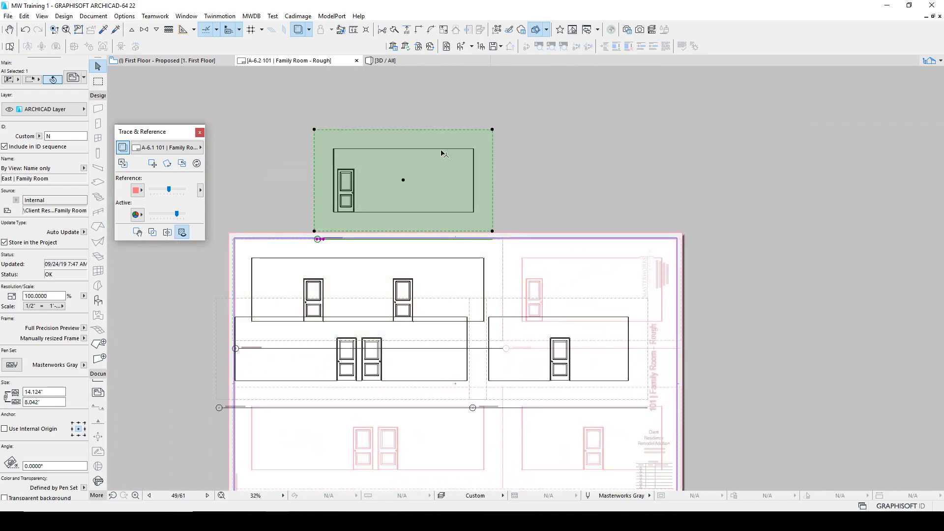
{"action": "key", "text": "ctrl+d"}
{"action": "scroll", "coordinate": [329, 137], "scroll_direction": "up", "scroll_amount": 10}
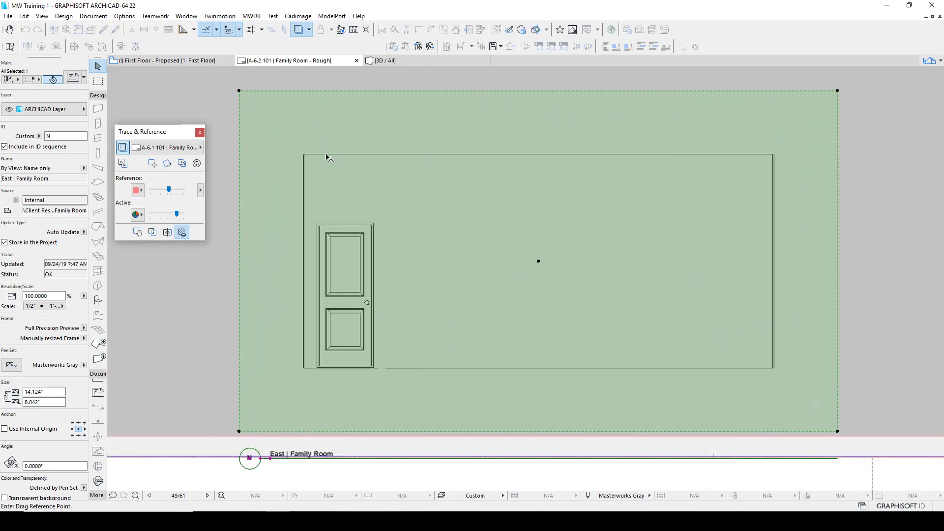
{"action": "left_click", "coordinate": [293, 148]}
{"action": "scroll", "coordinate": [480, 261], "scroll_direction": "down", "scroll_amount": 5}
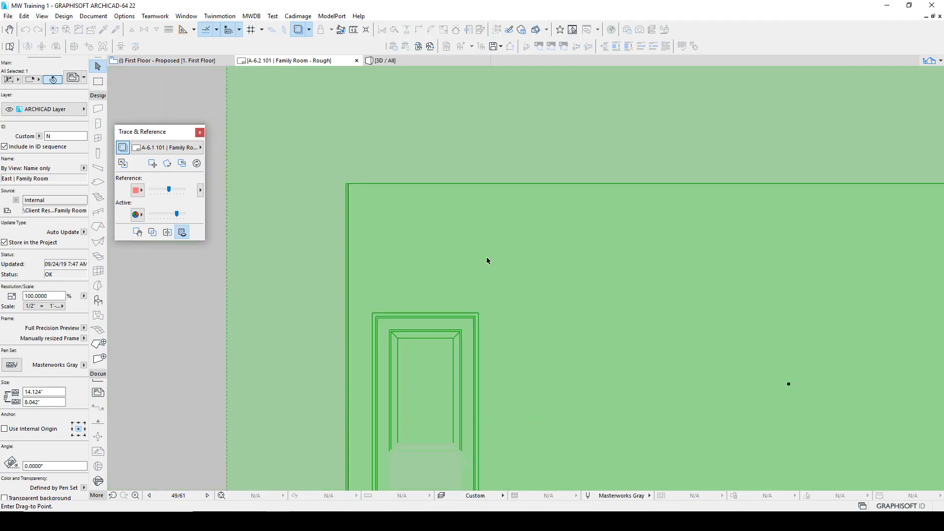
{"action": "scroll", "coordinate": [511, 244], "scroll_direction": "up", "scroll_amount": 6}
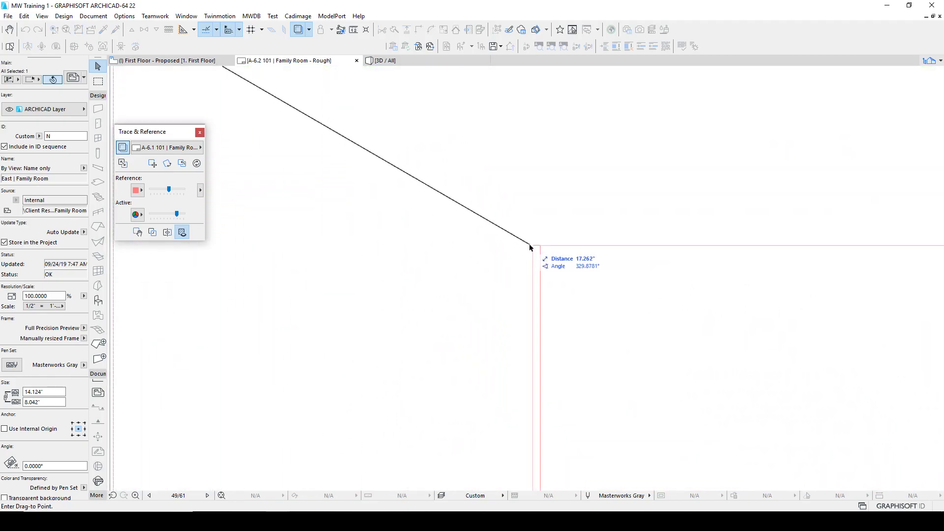
{"action": "left_click", "coordinate": [528, 246]}
{"action": "scroll", "coordinate": [603, 301], "scroll_direction": "down", "scroll_amount": 5}
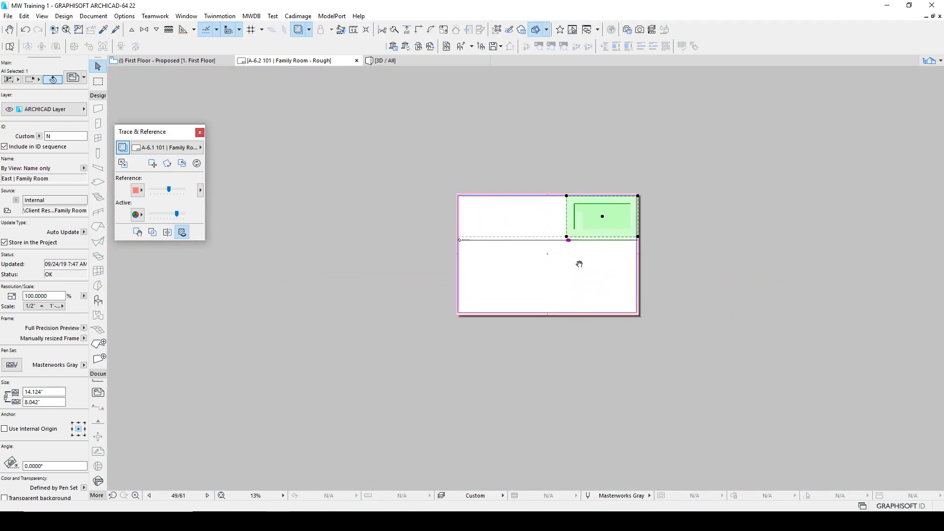
{"action": "key", "text": "Escape"}
Step: Move the South | Family Room drawing by its elevation's upper-left corner onto the matching corner of the lower-left traced elevation
{"action": "scroll", "coordinate": [442, 226], "scroll_direction": "up", "scroll_amount": 1}
{"action": "left_click", "coordinate": [441, 226]}
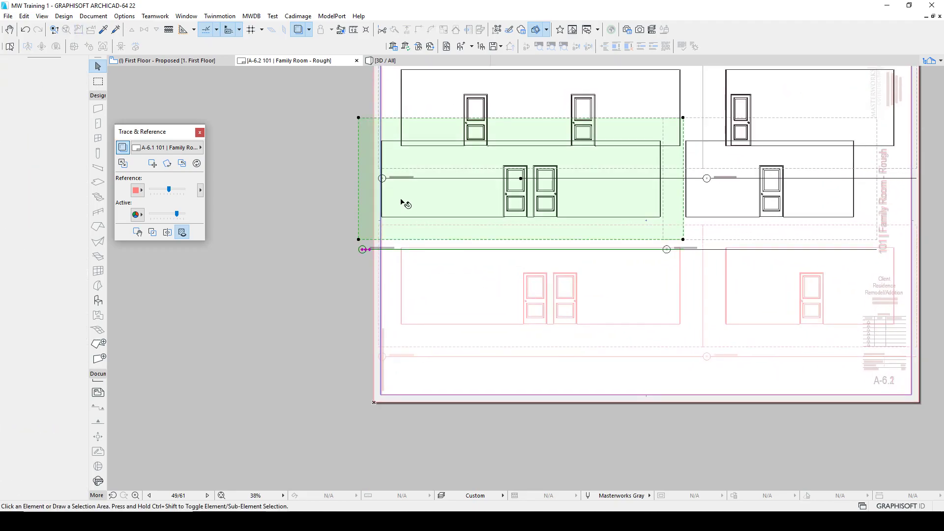
{"action": "scroll", "coordinate": [386, 162], "scroll_direction": "up", "scroll_amount": 20}
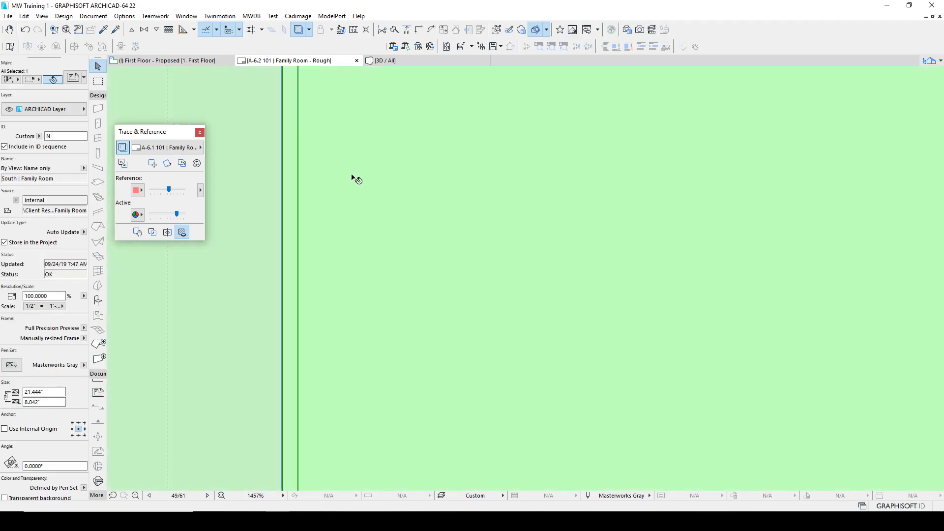
{"action": "middle_click_drag", "start_coordinate": [351, 176], "coordinate": [388, 241]}
{"action": "key", "text": "ctrl+d"}
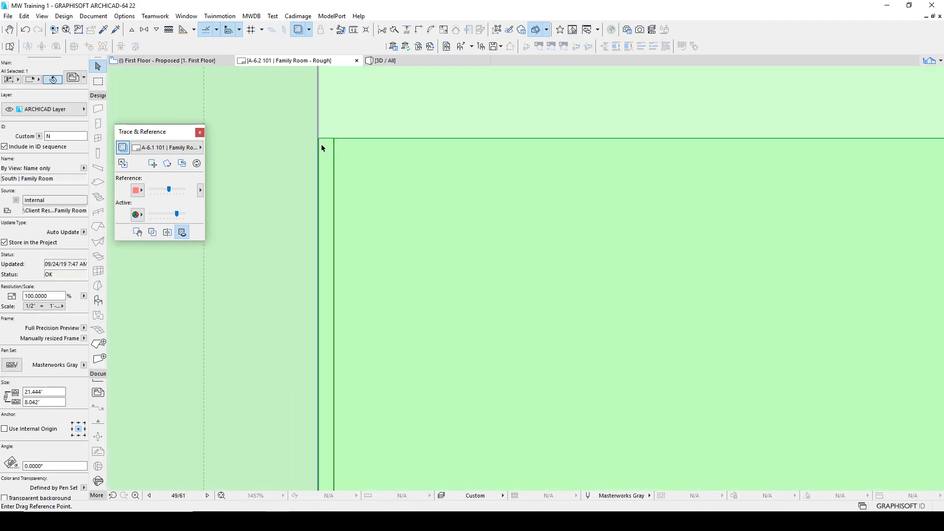
{"action": "left_click", "coordinate": [318, 139]}
{"action": "scroll", "coordinate": [401, 252], "scroll_direction": "down", "scroll_amount": 12}
{"action": "scroll", "coordinate": [444, 266], "scroll_direction": "down", "scroll_amount": 3}
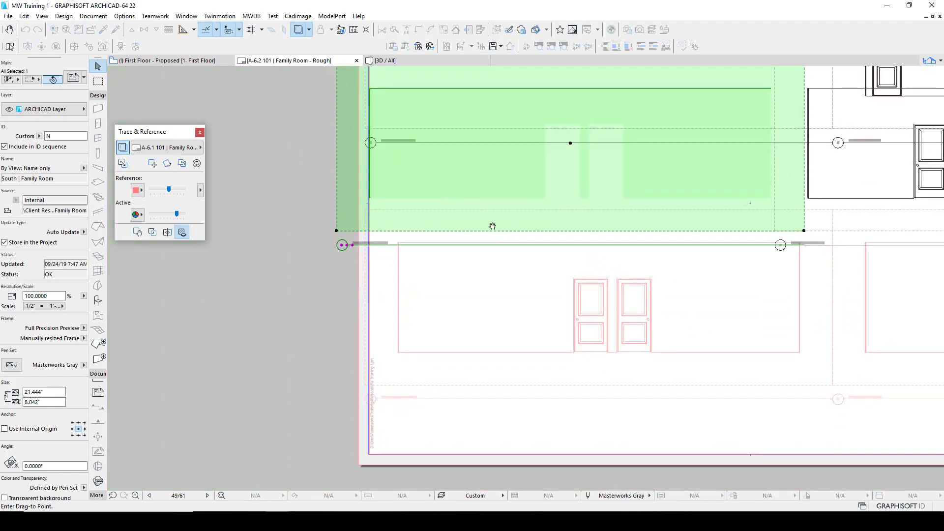
{"action": "scroll", "coordinate": [338, 200], "scroll_direction": "up", "scroll_amount": 10}
{"action": "left_click", "coordinate": [326, 188]}
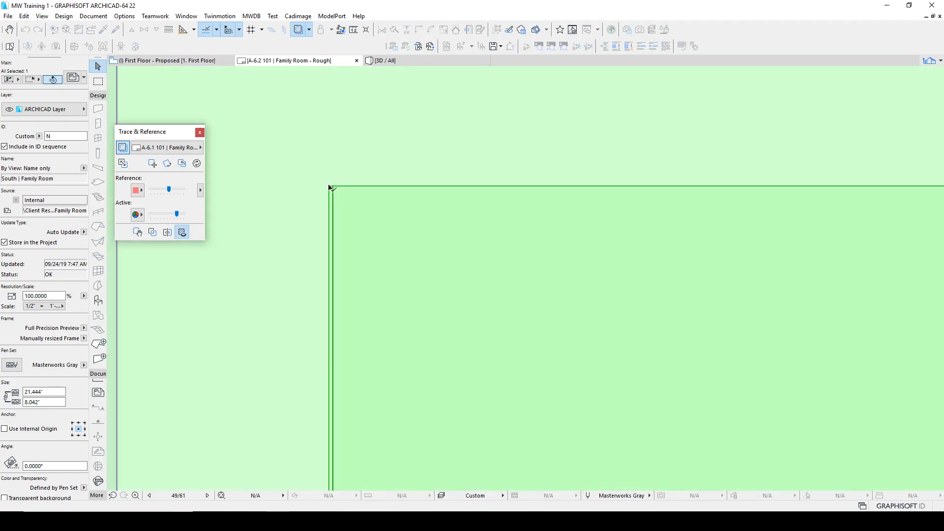
Step: Move the West | Family Room drawing by its elevation's upper-left corner onto the lower-right traced elevation's matching corner, and deselect it
{"action": "scroll", "coordinate": [460, 227], "scroll_direction": "down", "scroll_amount": 12}
{"action": "left_click", "coordinate": [455, 222]}
{"action": "scroll", "coordinate": [442, 221], "scroll_direction": "up", "scroll_amount": 12}
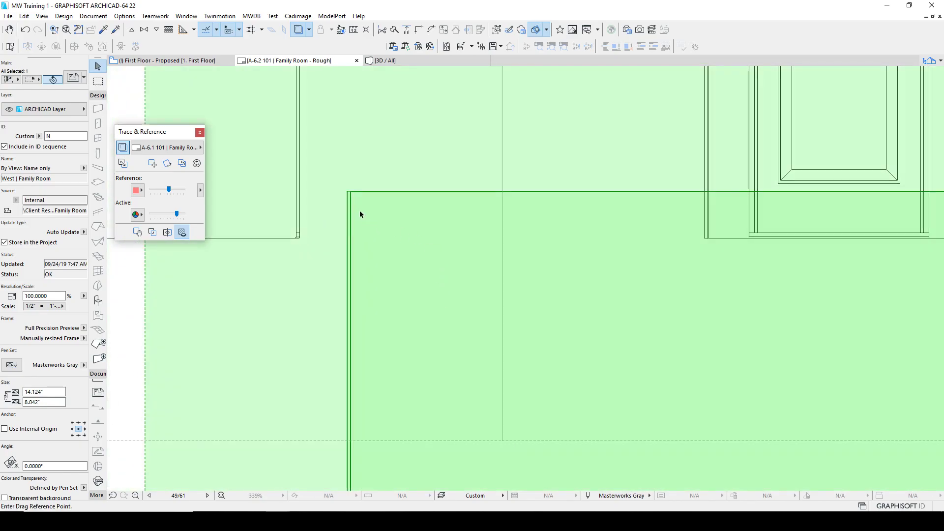
{"action": "key", "text": "ctrl+d"}
{"action": "left_click", "coordinate": [348, 193]}
{"action": "scroll", "coordinate": [407, 280], "scroll_direction": "down", "scroll_amount": 10}
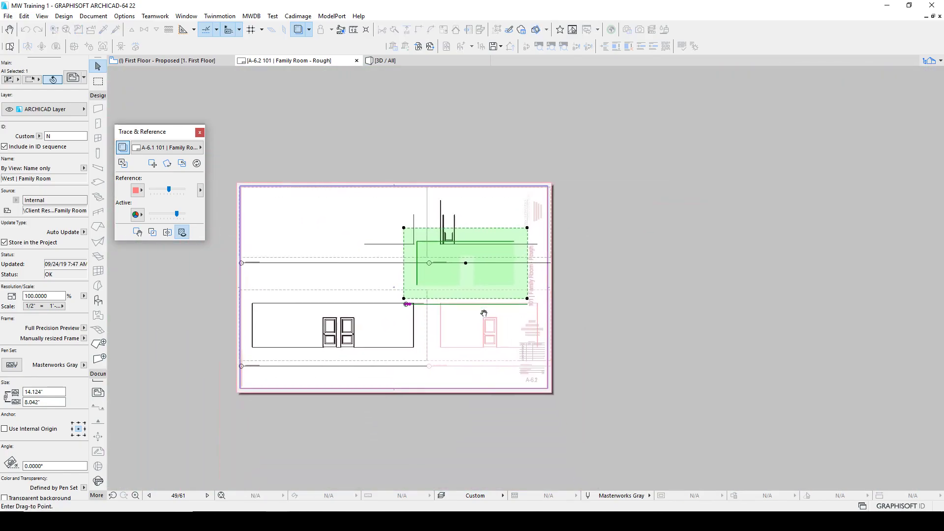
{"action": "scroll", "coordinate": [432, 290], "scroll_direction": "up", "scroll_amount": 10}
{"action": "left_click", "coordinate": [416, 200]}
{"action": "scroll", "coordinate": [453, 270], "scroll_direction": "down", "scroll_amount": 12}
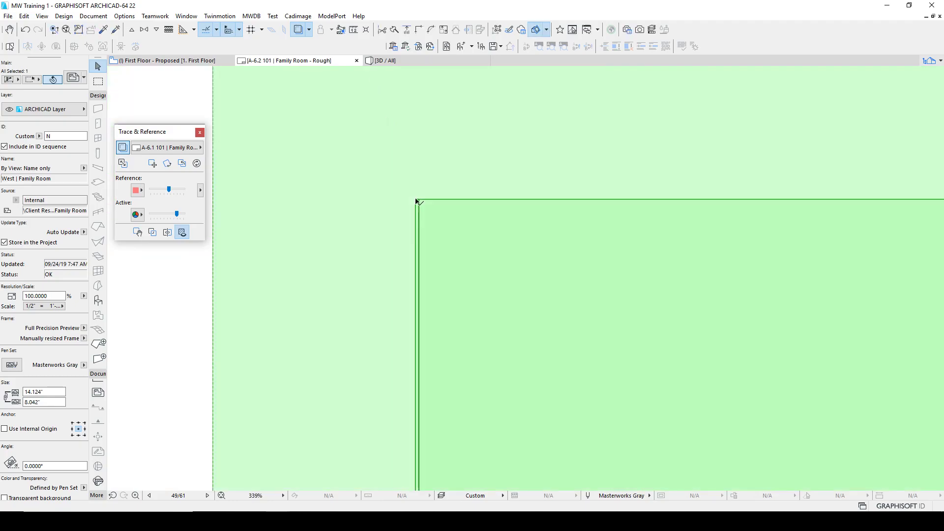
{"action": "left_click", "coordinate": [588, 261]}
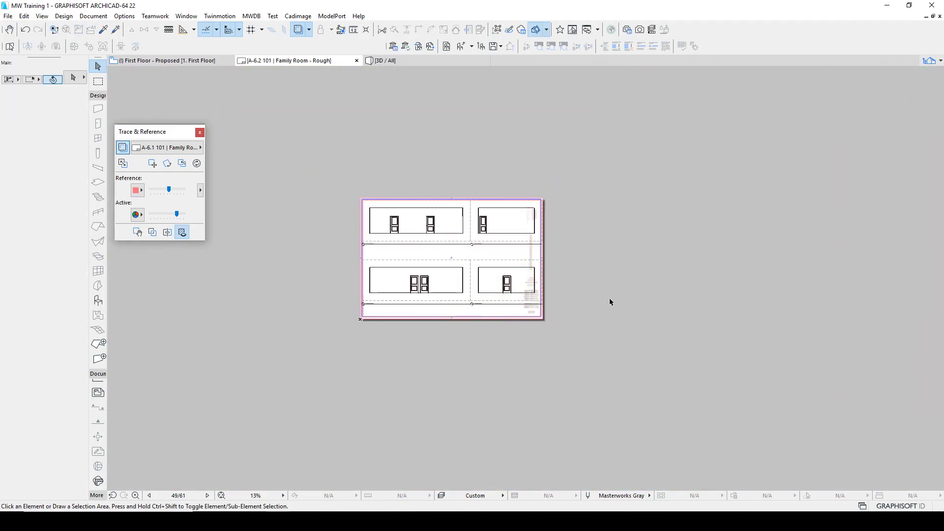
Step: Toggle the trace reference to compare the aligned elevations with layout A-6.1, and leave it switched off
{"action": "left_click", "coordinate": [298, 29]}
{"action": "left_click", "coordinate": [298, 29]}
{"action": "left_click", "coordinate": [298, 29]}
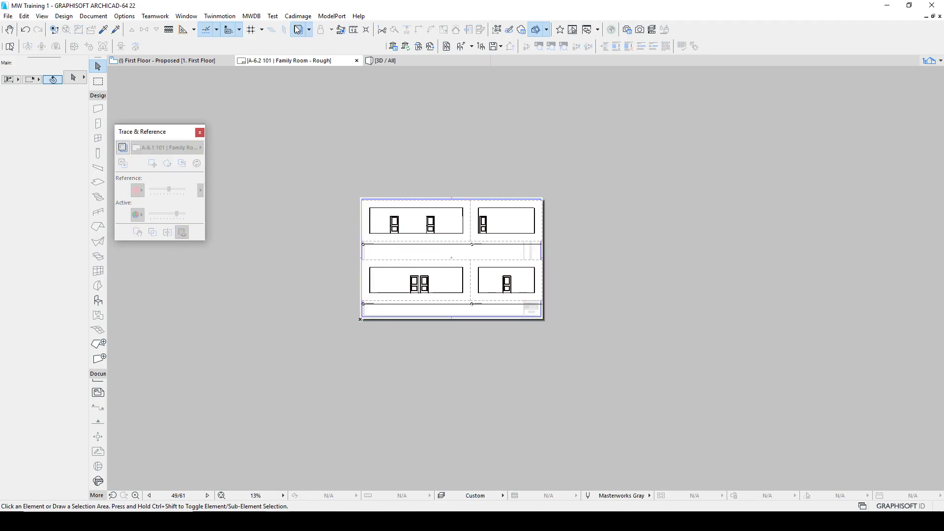
{"action": "left_click", "coordinate": [298, 29]}
{"action": "scroll", "coordinate": [512, 305], "scroll_direction": "up", "scroll_amount": 3}
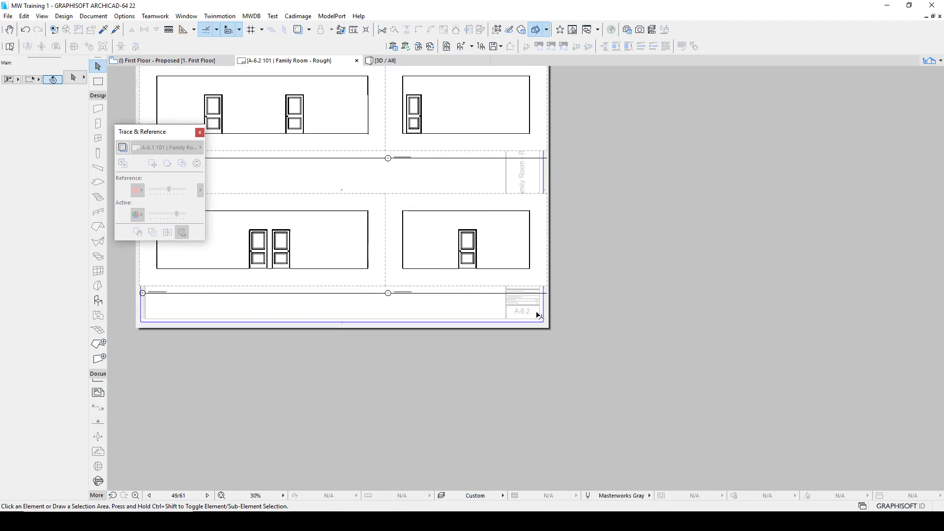
{"action": "middle_click_drag", "start_coordinate": [510, 213], "coordinate": [597, 312]}
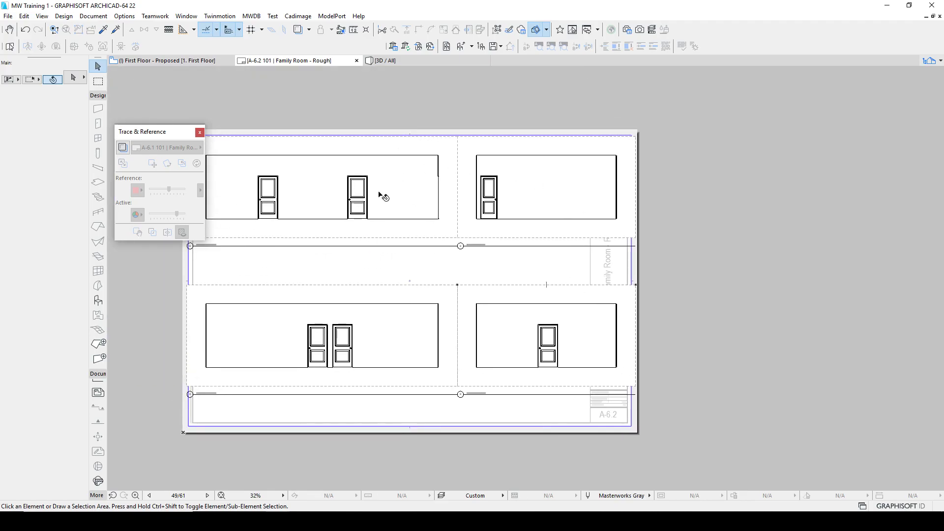
Step: Open the Organizer in Layout Editor mode and place its window fully in view
{"action": "left_click", "coordinate": [931, 61]}
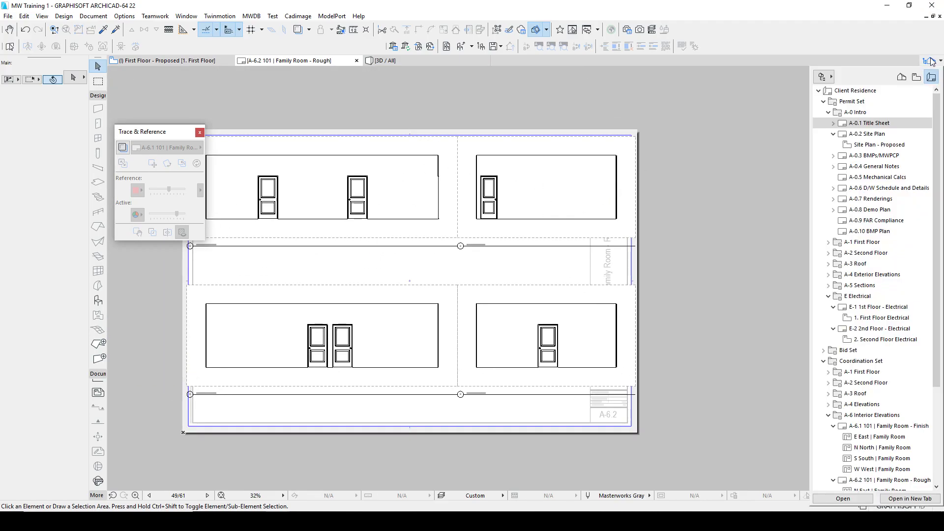
{"action": "left_click", "coordinate": [820, 92]}
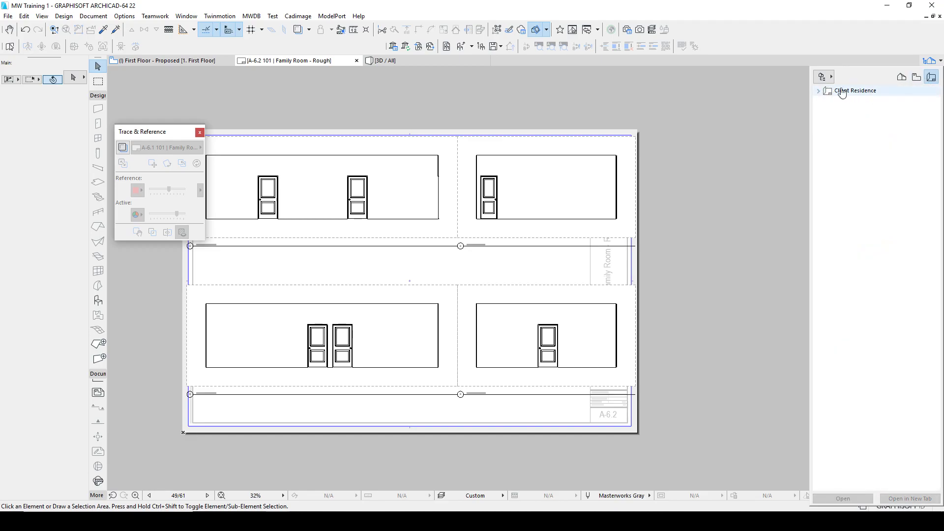
{"action": "left_click", "coordinate": [823, 76]}
{"action": "left_click", "coordinate": [858, 92]}
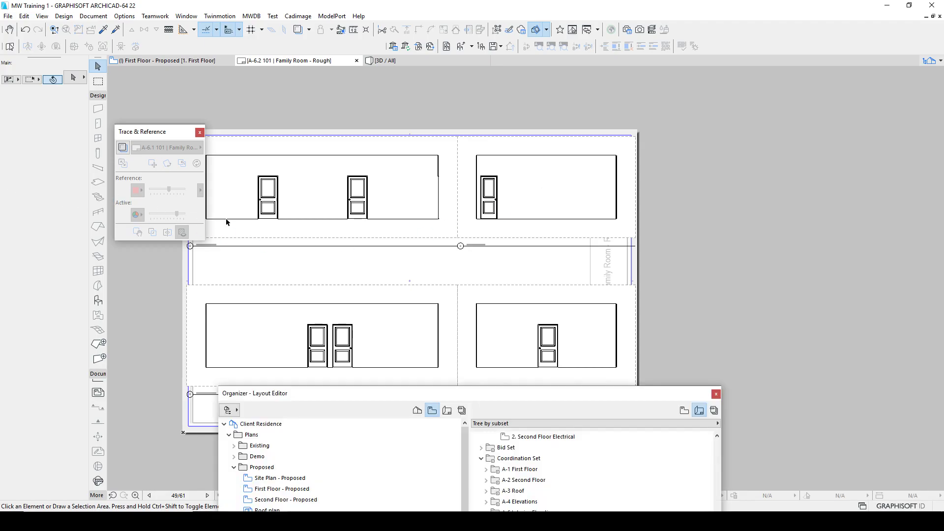
{"action": "left_click_drag", "start_coordinate": [534, 396], "coordinate": [536, 89]}
Step: Duplicate the Arch-D - Masterworks master layout and rename the copy as Arch-IE - Masterworks Single
{"action": "left_click", "coordinate": [519, 399]}
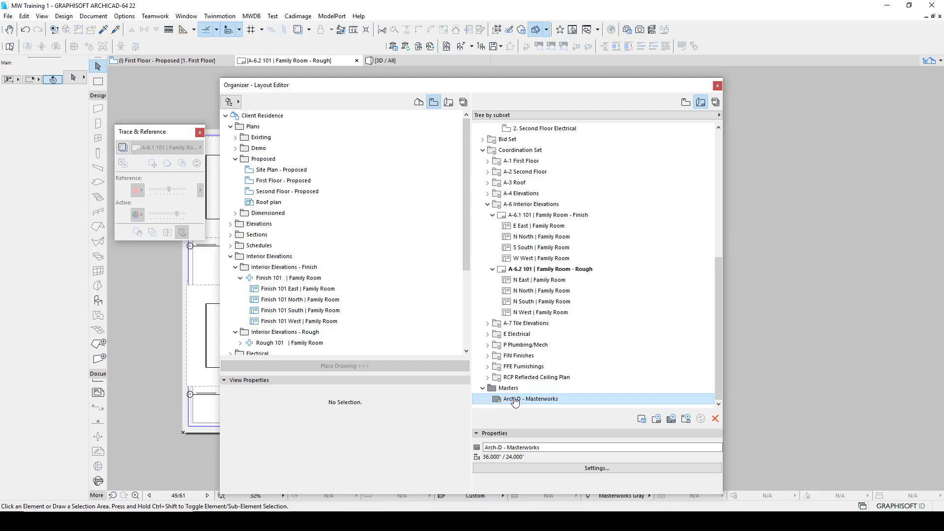
{"action": "left_click_drag", "start_coordinate": [515, 402], "coordinate": [525, 405]}
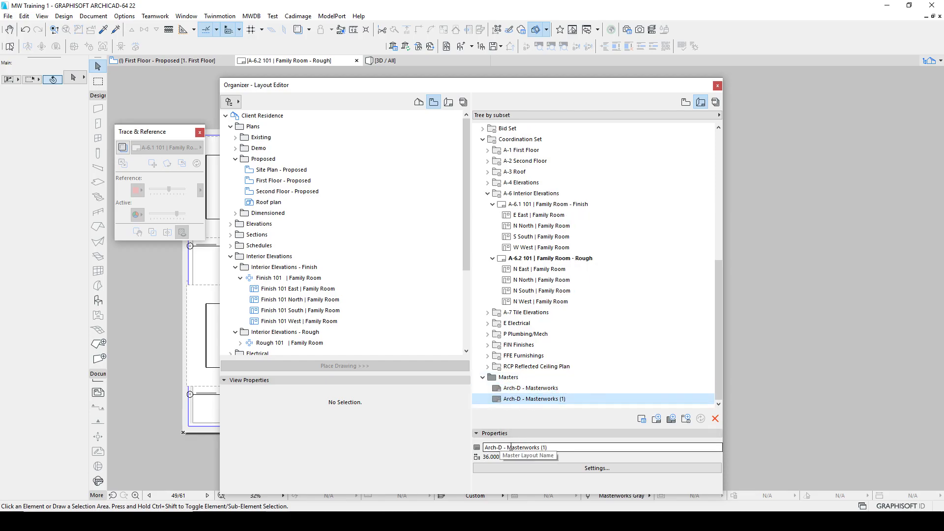
{"action": "left_click", "coordinate": [557, 448]}
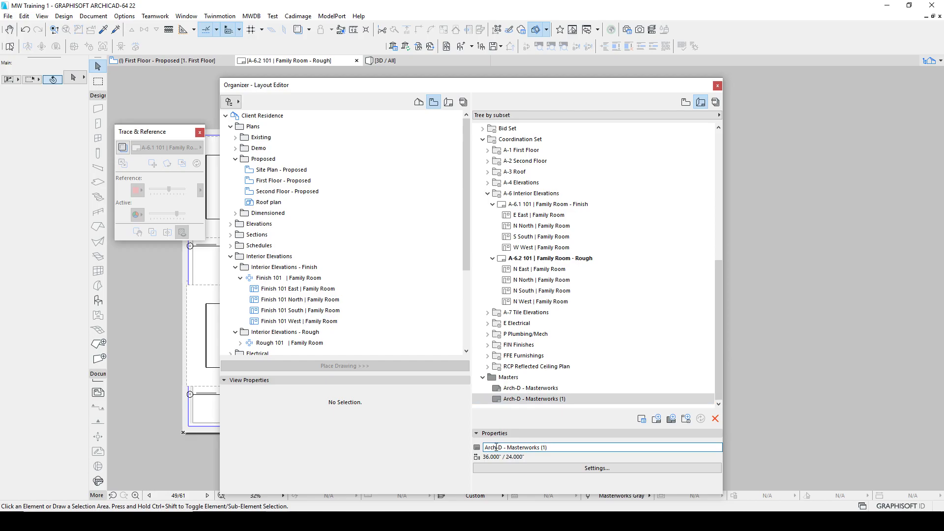
{"action": "left_click_drag", "start_coordinate": [501, 446], "coordinate": [512, 448]}
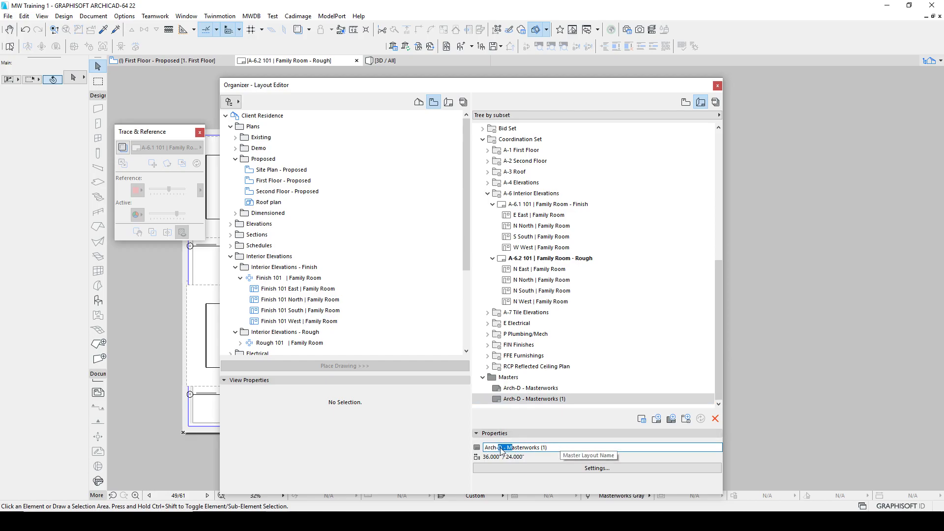
{"action": "type", "text": "IE - M"}
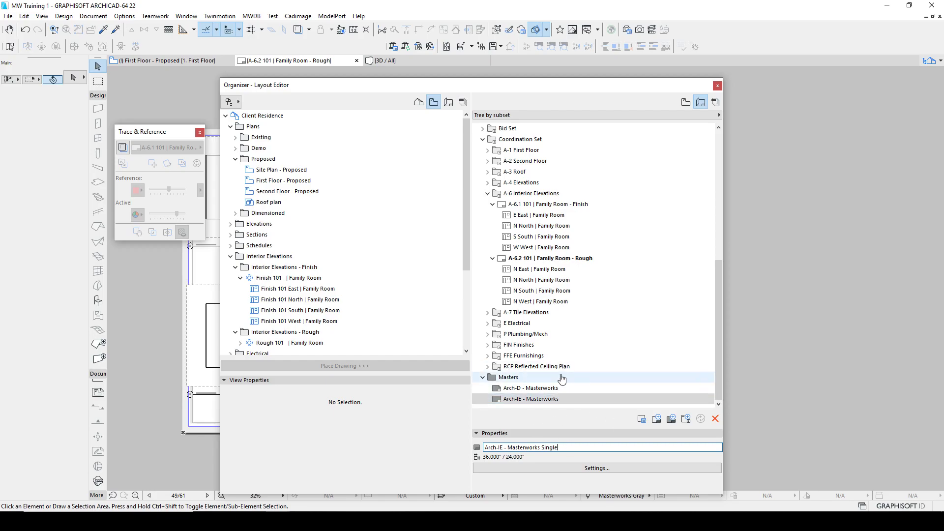
Step: Open the Arch-IE - Masterworks Single master layout and move the Organizer window clear of the sheet
{"action": "left_click", "coordinate": [533, 400]}
{"action": "double_click", "coordinate": [533, 400]}
{"action": "left_click_drag", "start_coordinate": [497, 84], "coordinate": [429, 398]}
{"action": "scroll", "coordinate": [512, 428], "scroll_direction": "down", "scroll_amount": 5}
{"action": "scroll", "coordinate": [494, 322], "scroll_direction": "up", "scroll_amount": 5}
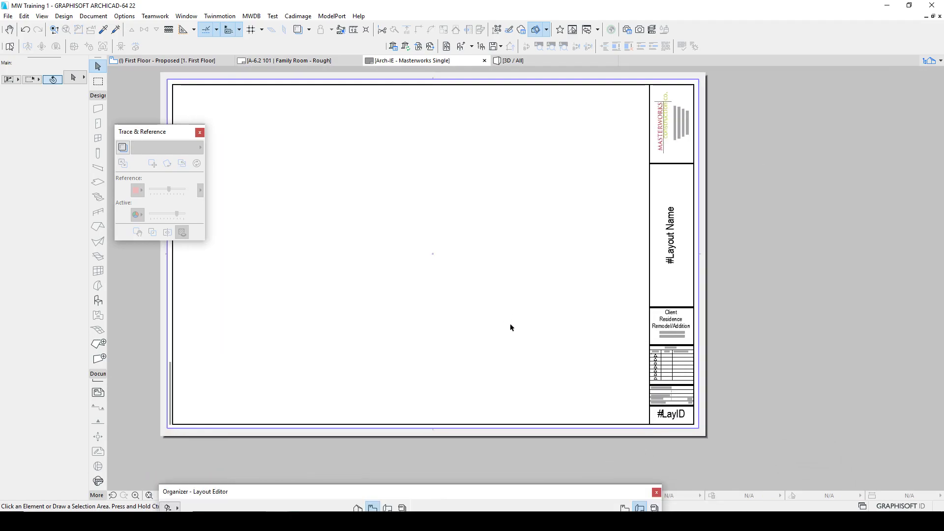
{"action": "middle_click_drag", "start_coordinate": [509, 328], "coordinate": [591, 356]}
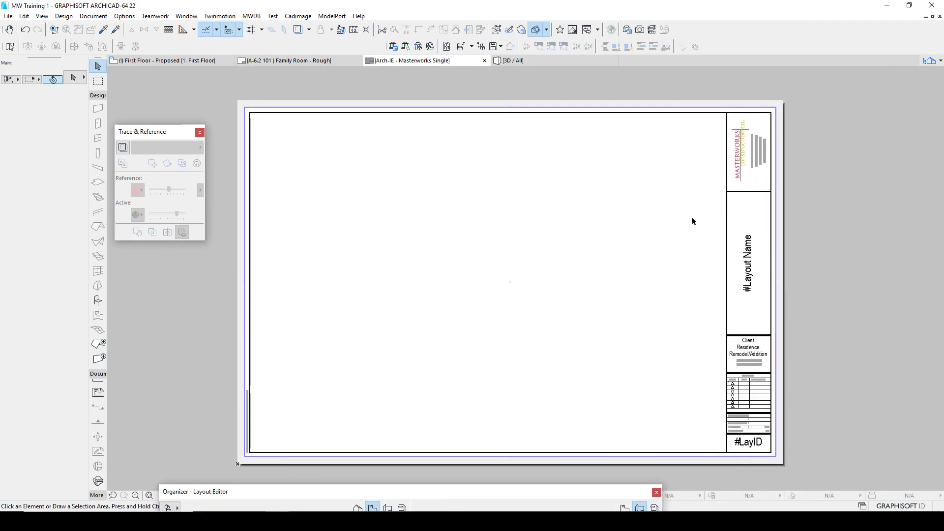
Step: Open the Master Layout Settings of Arch-IE - Masterworks Single from the Organizer
{"action": "mouse_move", "coordinate": [564, 495]}
{"action": "left_mouse_down"}
{"action": "mouse_move", "coordinate": [658, 220]}
{"action": "mouse_move", "coordinate": [620, 214]}
{"action": "left_mouse_up"}
{"action": "right_click", "coordinate": [587, 168]}
{"action": "left_click_drag", "start_coordinate": [505, 261], "coordinate": [505, 106]}
{"action": "left_click", "coordinate": [606, 487]}
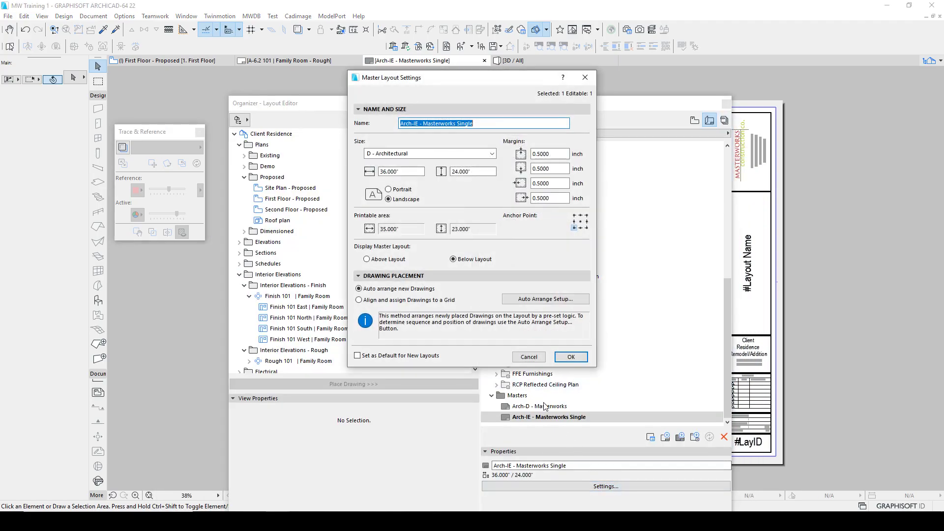
{"action": "key", "text": "Tab"}
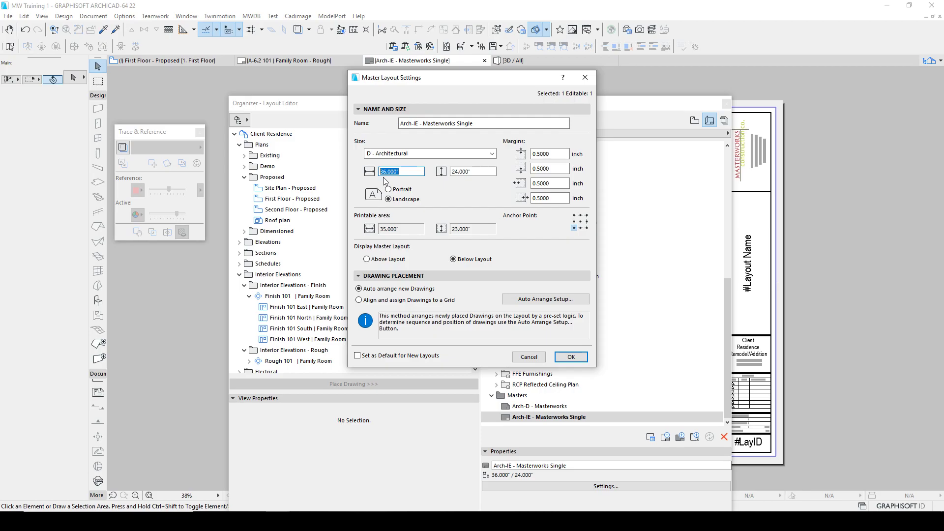
Step: Set the master layout's sheet size to 18" wide and 36" high
{"action": "type", "text": "1"}
{"action": "key", "text": "BackSpace"}
{"action": "type", "text": "3.15"}
{"action": "key", "text": "ctrl+a"}
{"action": "type", "text": "18"}
{"action": "key", "text": "Tab"}
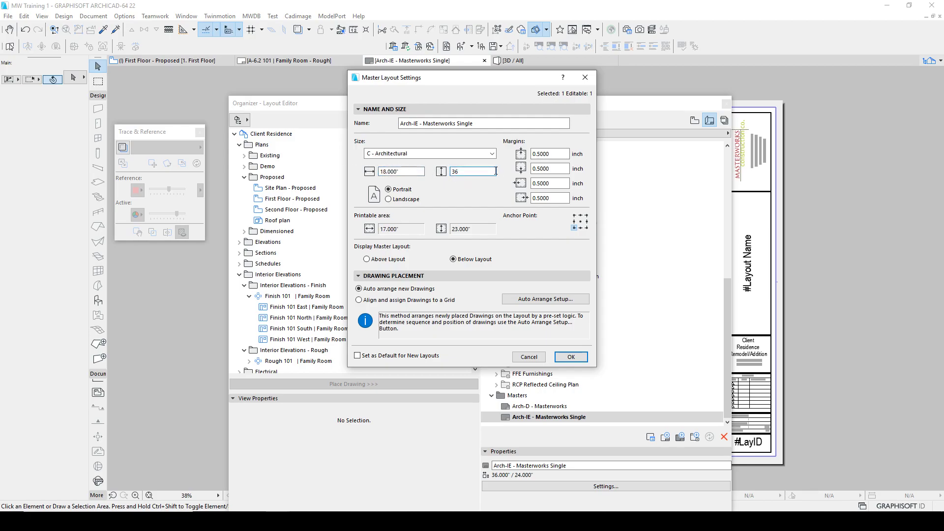
{"action": "left_click", "coordinate": [418, 172]}
{"action": "key", "text": "ctrl+a"}
{"action": "type", "text": "36"}
{"action": "key", "text": "Tab"}
{"action": "type", "text": "1"}
{"action": "key", "text": "Tab"}
{"action": "key", "text": "Tab"}
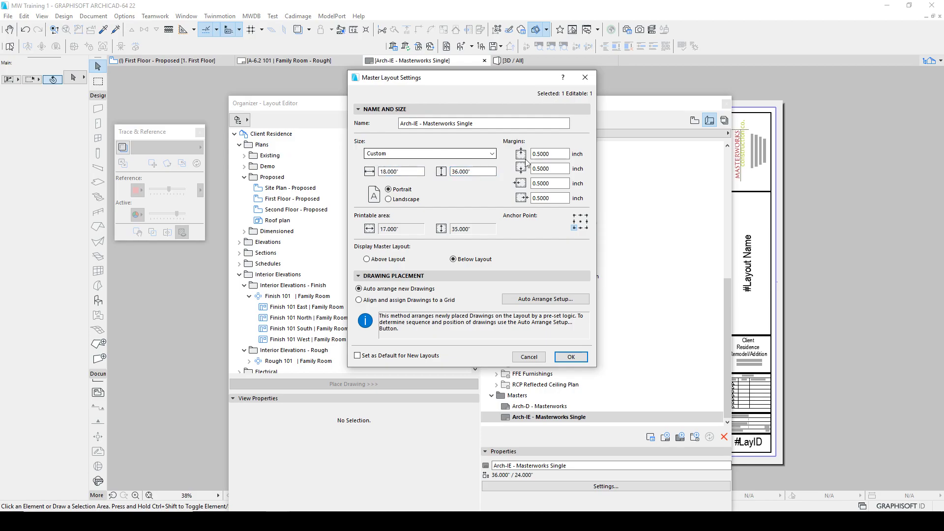
Step: Set all four margins of the master layout to 0.25 inch and apply the settings
{"action": "type", "text": ".25"}
{"action": "key", "text": "Tab"}
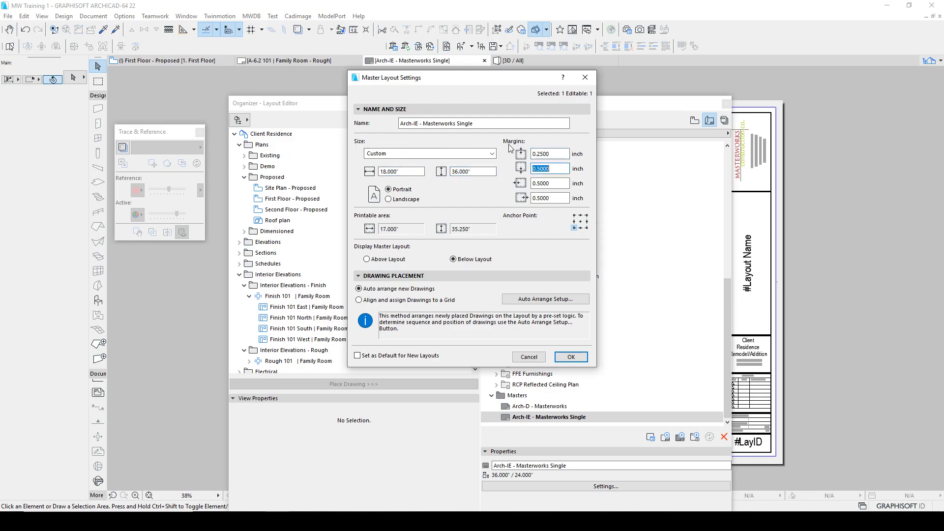
{"action": "key", "text": "shift+Tab"}
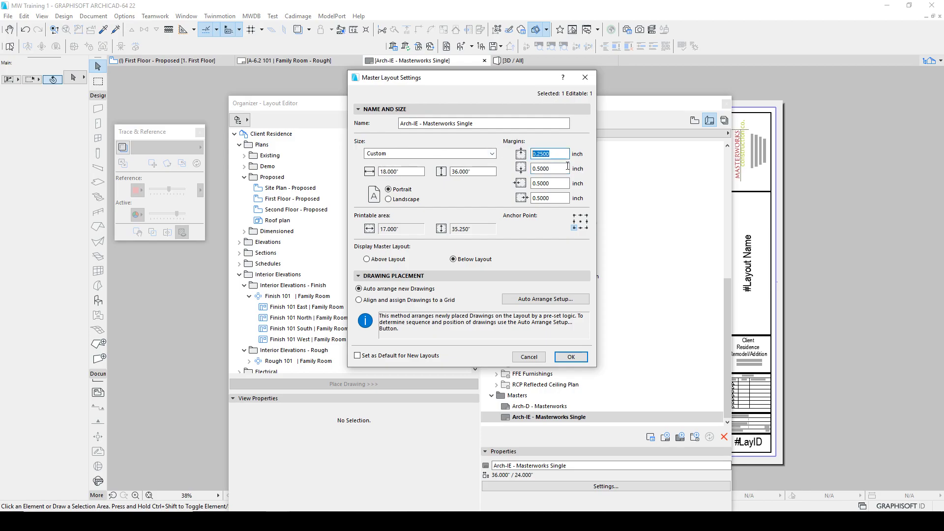
{"action": "key", "text": "Tab"}
{"action": "key", "text": "shift+Tab"}
{"action": "key", "text": "ctrl+c"}
{"action": "key", "text": "Tab"}
{"action": "key", "text": "ctrl+v"}
{"action": "key", "text": "Tab"}
{"action": "key", "text": "ctrl+v"}
{"action": "key", "text": "Tab"}
{"action": "key", "text": "ctrl+v"}
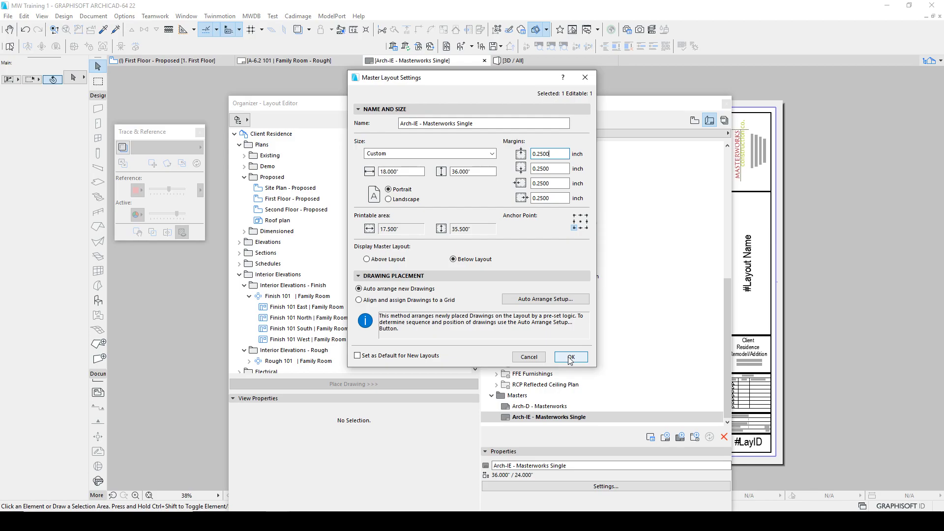
{"action": "left_click", "coordinate": [570, 358]}
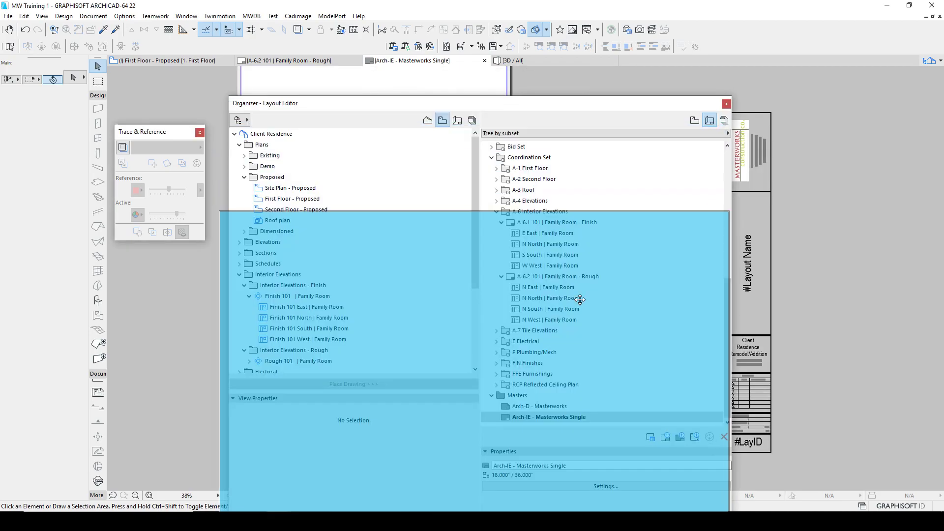
Step: Change the Arch-IE - Masterworks Single master layout to landscape orientation, making the sheet 36" wide and 18" high
{"action": "scroll", "coordinate": [561, 327], "scroll_direction": "down", "scroll_amount": 3}
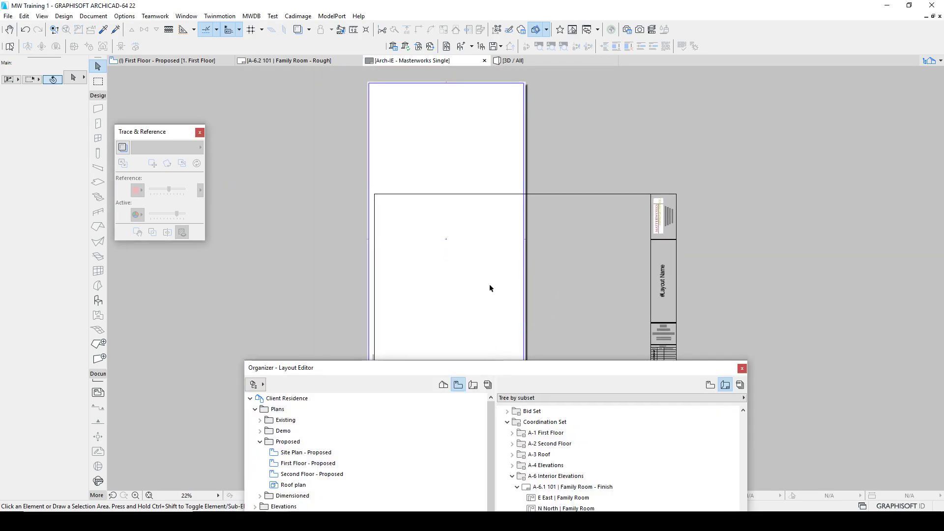
{"action": "left_click_drag", "start_coordinate": [473, 362], "coordinate": [448, 49]}
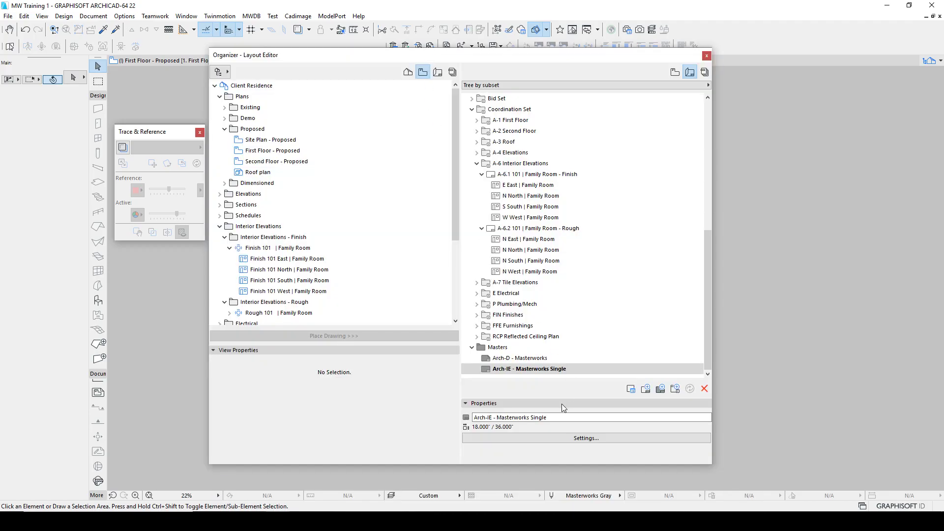
{"action": "left_click", "coordinate": [559, 437]}
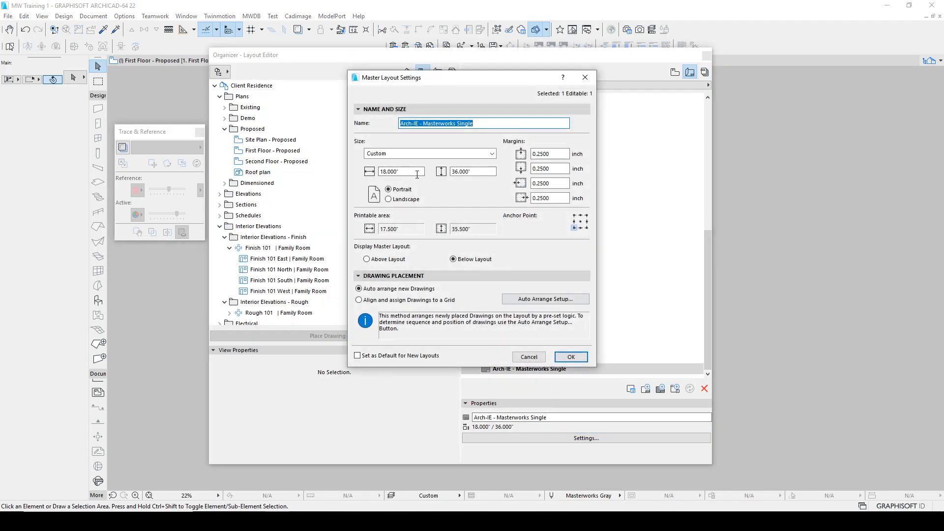
{"action": "left_click", "coordinate": [404, 199]}
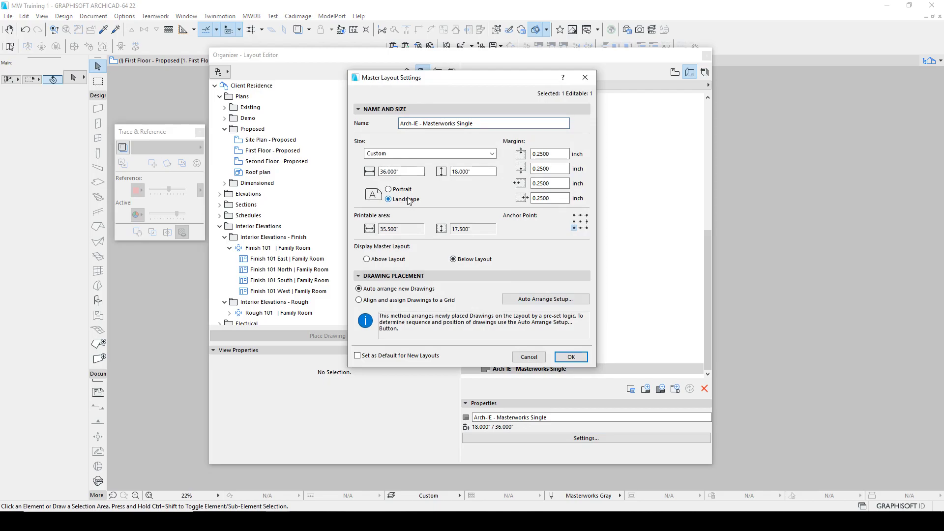
{"action": "left_click", "coordinate": [572, 357]}
{"action": "left_click_drag", "start_coordinate": [595, 55], "coordinate": [597, 404]}
{"action": "scroll", "coordinate": [601, 380], "scroll_direction": "down", "scroll_amount": 1}
{"action": "middle_click_drag", "start_coordinate": [601, 381], "coordinate": [577, 311]}
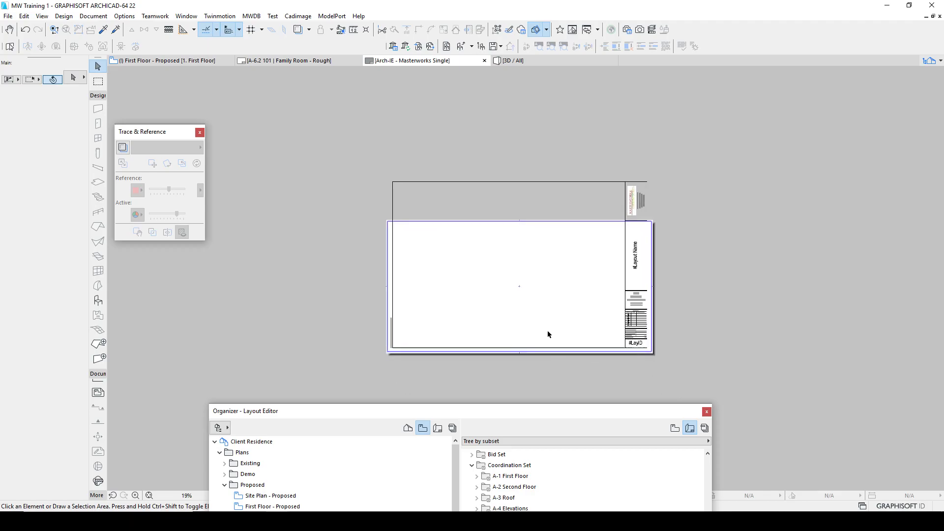
Step: Delete the vertical file-path text running alongside the left border of the master layout
{"action": "scroll", "coordinate": [548, 334], "scroll_direction": "up", "scroll_amount": 2}
{"action": "scroll", "coordinate": [287, 311], "scroll_direction": "up", "scroll_amount": 4}
{"action": "left_click", "coordinate": [368, 317]}
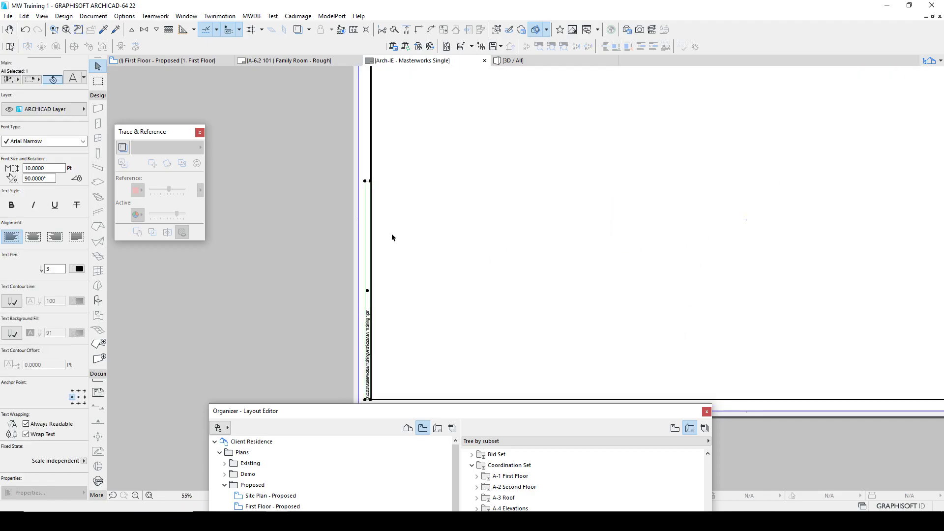
{"action": "left_click", "coordinate": [390, 241]}
{"action": "scroll", "coordinate": [400, 208], "scroll_direction": "down", "scroll_amount": 3}
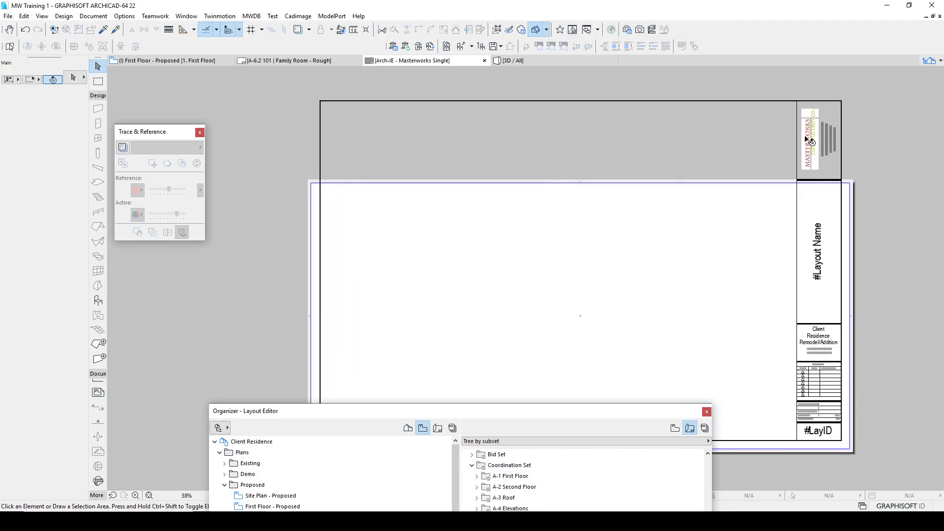
Step: Move the Masterworks logo and the company address block together from the title strip to the lower-left corner of the sheet
{"action": "left_click", "coordinate": [810, 141]}
{"action": "left_click", "coordinate": [783, 98]}
{"action": "left_click_drag", "start_coordinate": [782, 95], "coordinate": [853, 178]}
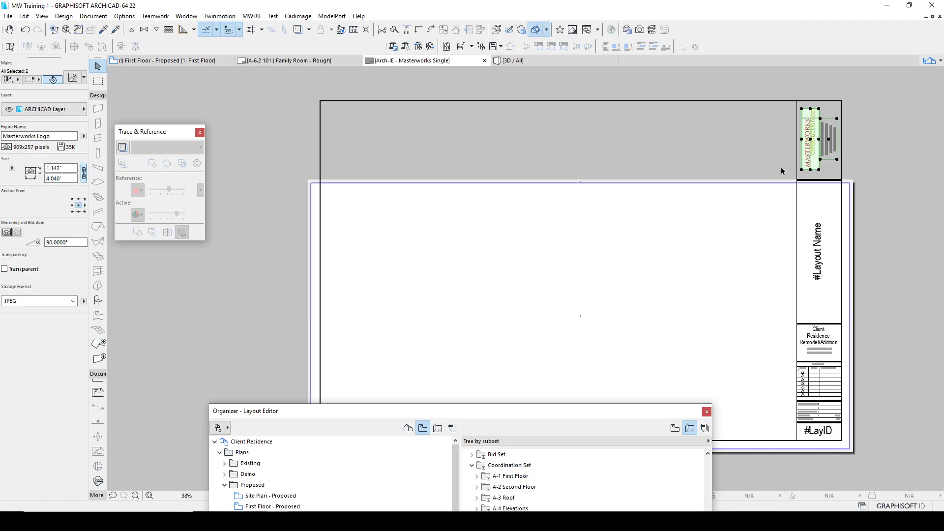
{"action": "left_click_drag", "start_coordinate": [800, 145], "coordinate": [362, 168]}
{"action": "scroll", "coordinate": [352, 153], "scroll_direction": "up", "scroll_amount": 2}
{"action": "scroll", "coordinate": [366, 173], "scroll_direction": "up", "scroll_amount": 1}
{"action": "scroll", "coordinate": [367, 173], "scroll_direction": "up", "scroll_amount": 1}
Step: Rotate the logo and address block by -90° so they read horizontally, and place them just inside the lower-left border corner
{"action": "key", "text": "ctrl+e"}
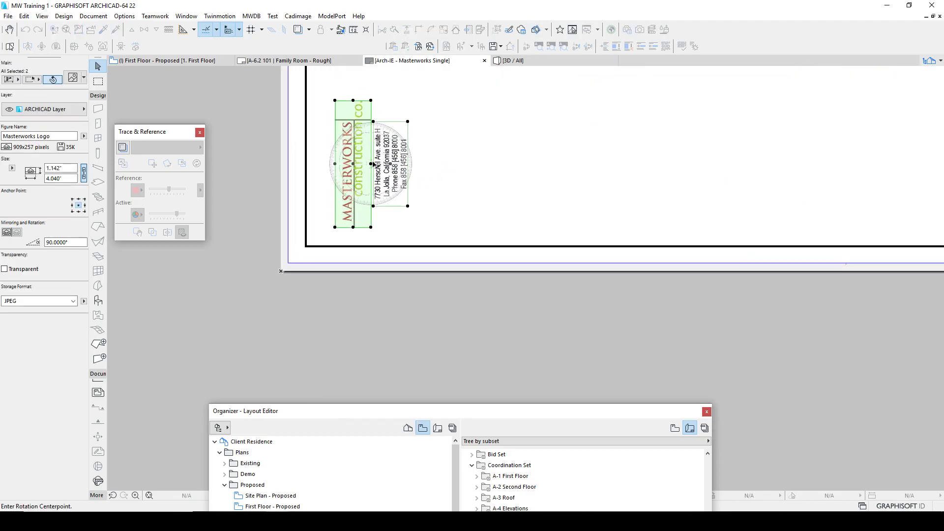
{"action": "left_click", "coordinate": [372, 165]}
{"action": "left_click", "coordinate": [401, 131]}
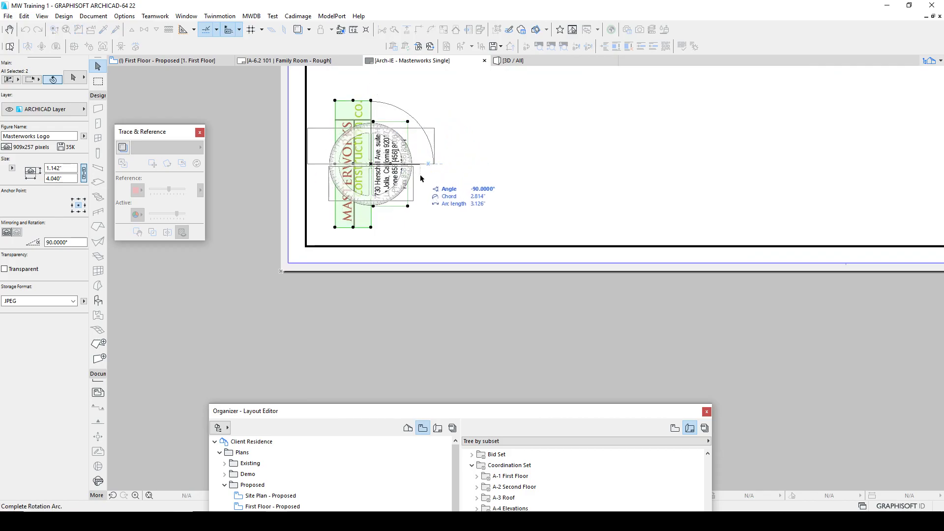
{"action": "left_click", "coordinate": [380, 165]}
{"action": "left_click_drag", "start_coordinate": [371, 167], "coordinate": [379, 210]}
{"action": "scroll", "coordinate": [426, 215], "scroll_direction": "down", "scroll_amount": 3}
{"action": "scroll", "coordinate": [502, 237], "scroll_direction": "down", "scroll_amount": 1}
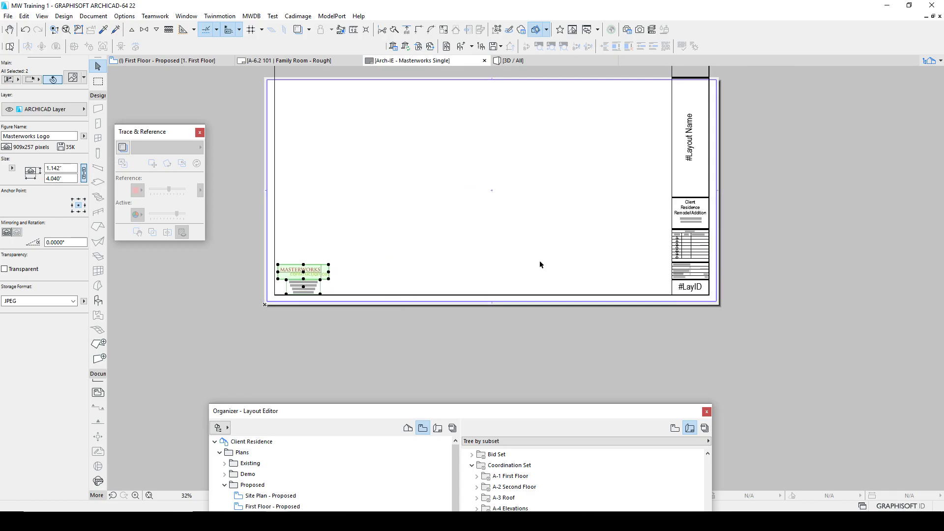
{"action": "left_click", "coordinate": [605, 292]}
Step: Move the #Layout Name text beside the logo at the bottom of the sheet and set its rotation to 0°
{"action": "scroll", "coordinate": [567, 325], "scroll_direction": "right", "scroll_amount": 2, "text": "shift"}
{"action": "scroll", "coordinate": [580, 236], "scroll_direction": "up", "scroll_amount": 3}
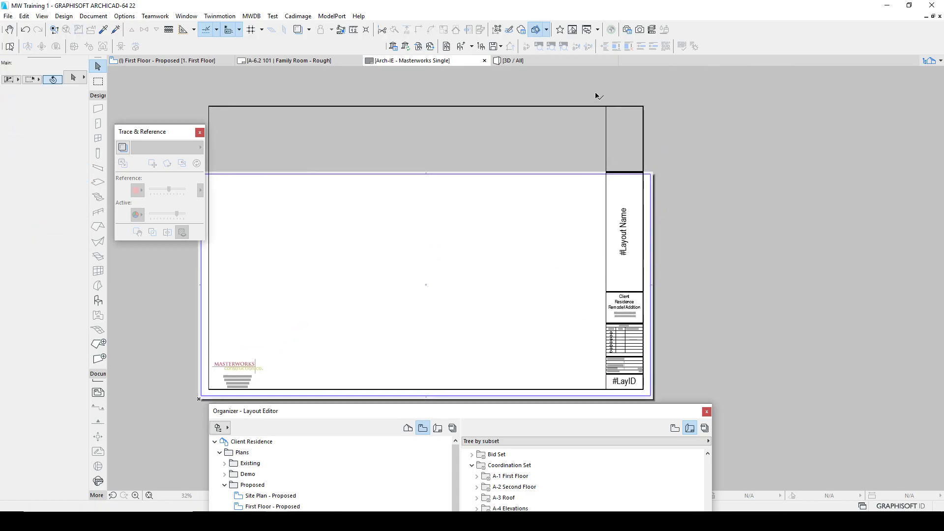
{"action": "left_click", "coordinate": [629, 241]}
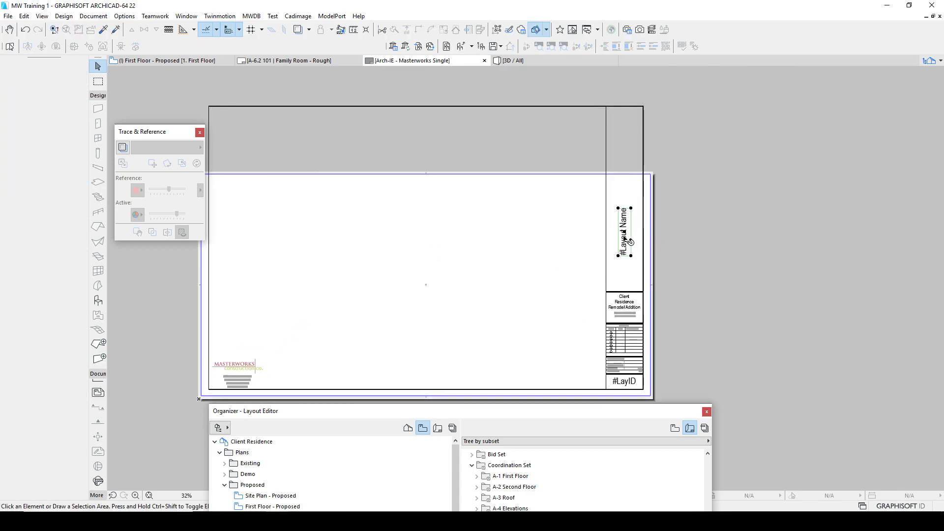
{"action": "left_click_drag", "start_coordinate": [630, 241], "coordinate": [333, 373]}
{"action": "left_click", "coordinate": [45, 178]}
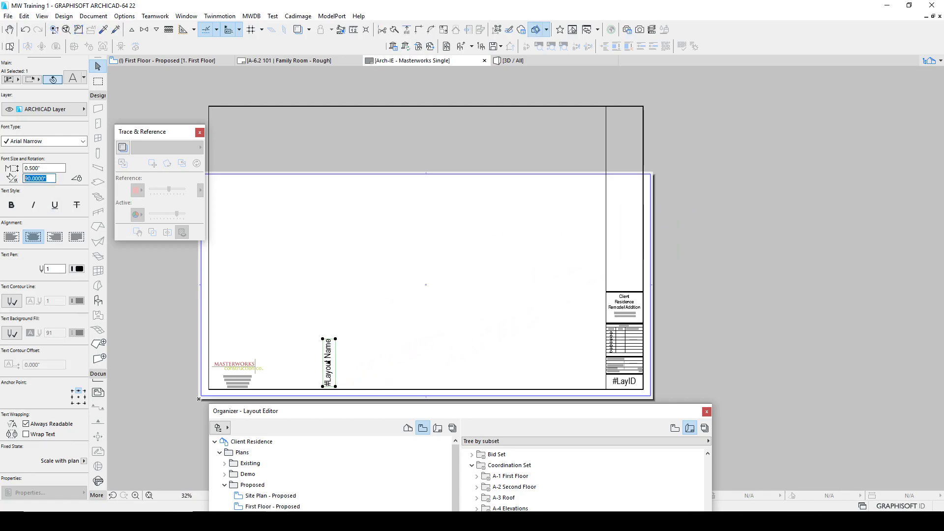
{"action": "type", "text": "0"}
{"action": "key", "text": "Return"}
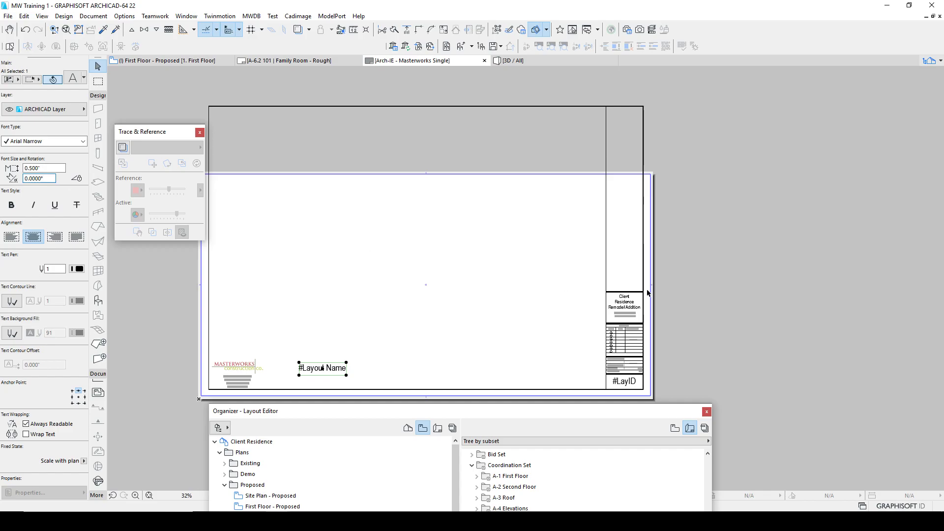
Step: Delete the client address, revisions table and project information blocks above #LayID in the title strip
{"action": "scroll", "coordinate": [650, 360], "scroll_direction": "up", "scroll_amount": 3}
{"action": "middle_click_drag", "start_coordinate": [629, 342], "coordinate": [609, 282]}
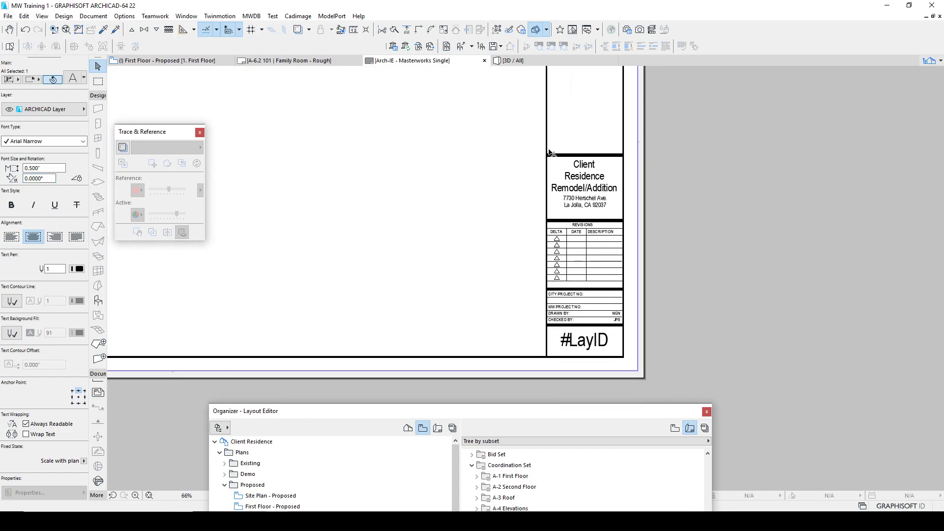
{"action": "left_click", "coordinate": [646, 292]}
{"action": "left_click_drag", "start_coordinate": [512, 128], "coordinate": [647, 327]}
{"action": "key", "text": "Delete"}
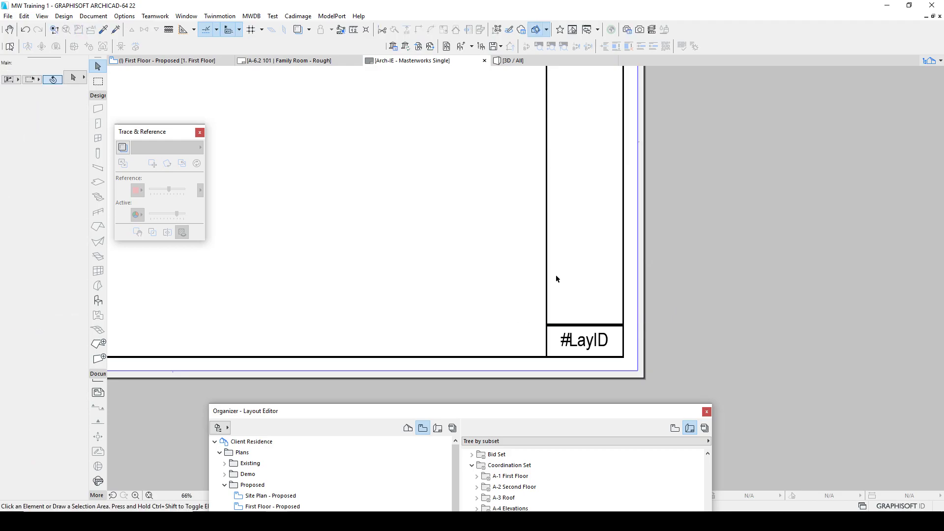
{"action": "left_click", "coordinate": [547, 308]}
{"action": "key", "text": "Delete"}
{"action": "scroll", "coordinate": [553, 315], "scroll_direction": "down", "scroll_amount": 4}
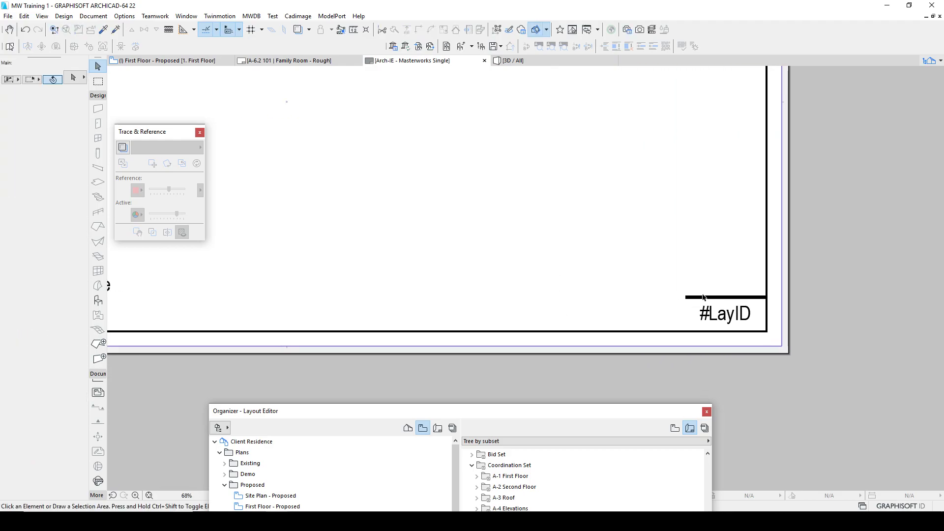
{"action": "key", "text": "ctrl+z"}
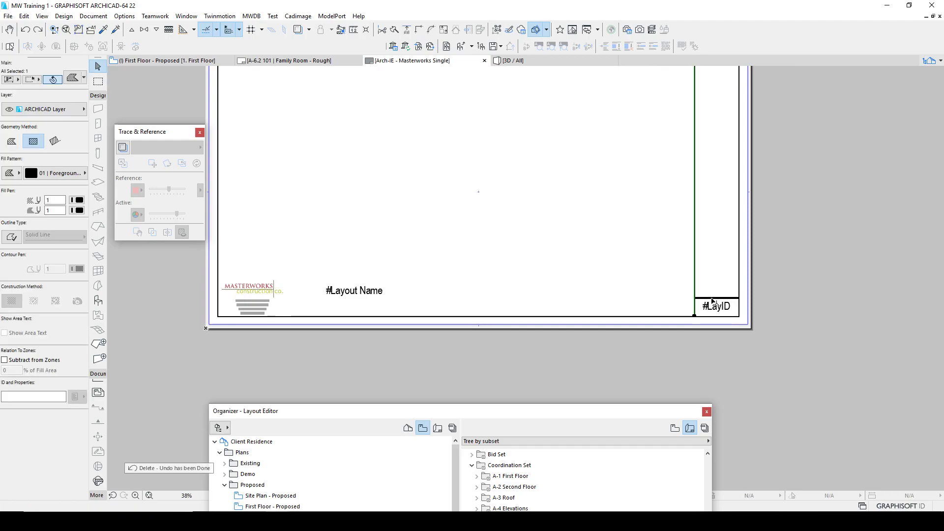
Step: Remove the part of the title strip's vertical line above the #LayID box, keeping the segment beside #LayID
{"action": "scroll", "coordinate": [712, 302], "scroll_direction": "up", "scroll_amount": 7}
{"action": "left_click", "coordinate": [681, 298]}
{"action": "left_click", "coordinate": [682, 254]}
{"action": "key", "text": "Delete"}
Step: Offset the end edge of the thick bar above #LayID by 31.5" so the bar reaches the sheet's left border
{"action": "left_click", "coordinate": [672, 297]}
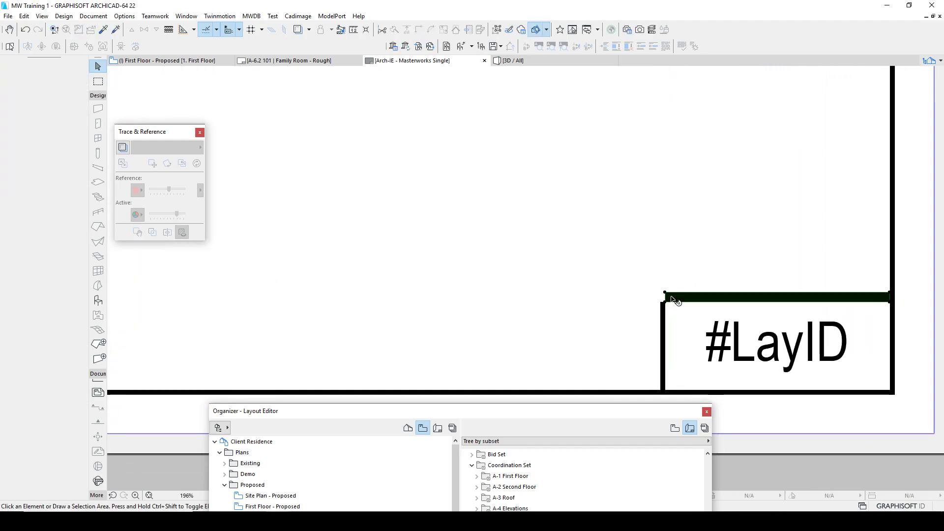
{"action": "scroll", "coordinate": [666, 301], "scroll_direction": "up", "scroll_amount": 5}
{"action": "left_click", "coordinate": [666, 297]}
{"action": "scroll", "coordinate": [563, 286], "scroll_direction": "down", "scroll_amount": 5}
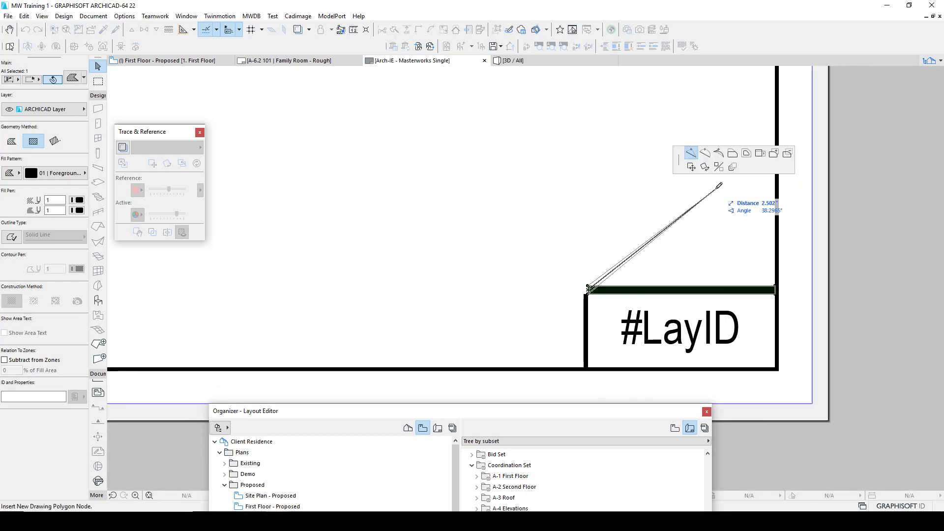
{"action": "left_click", "coordinate": [732, 153]}
{"action": "scroll", "coordinate": [497, 258], "scroll_direction": "down", "scroll_amount": 3}
{"action": "scroll", "coordinate": [491, 268], "scroll_direction": "down", "scroll_amount": 2}
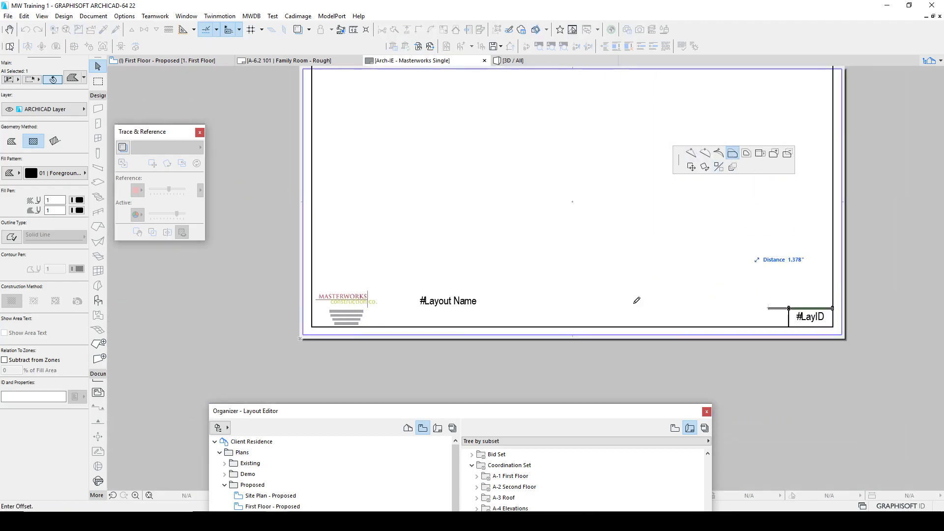
{"action": "scroll", "coordinate": [241, 299], "scroll_direction": "up", "scroll_amount": 5}
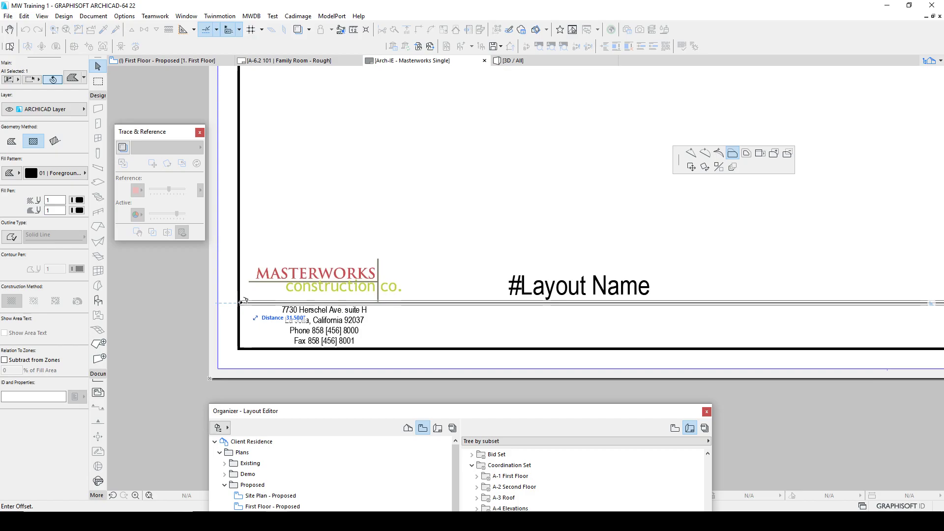
{"action": "left_click", "coordinate": [240, 301]}
Step: Enclose the bottom border in a marquee and stretch it down 0.5" to the bottom margin line
{"action": "scroll", "coordinate": [256, 298], "scroll_direction": "down", "scroll_amount": 3}
{"action": "scroll", "coordinate": [305, 305], "scroll_direction": "down", "scroll_amount": 2}
{"action": "left_click", "coordinate": [98, 82]}
{"action": "scroll", "coordinate": [633, 318], "scroll_direction": "up", "scroll_amount": 4}
{"action": "left_click", "coordinate": [632, 323]}
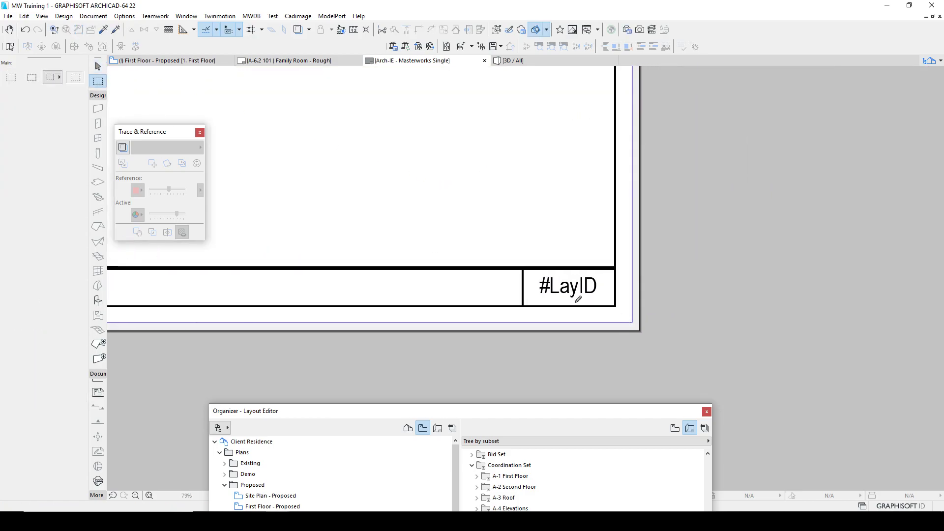
{"action": "middle_click_drag", "start_coordinate": [415, 305], "coordinate": [754, 275]}
{"action": "middle_click_drag", "start_coordinate": [244, 269], "coordinate": [662, 271]}
{"action": "left_click", "coordinate": [246, 275]}
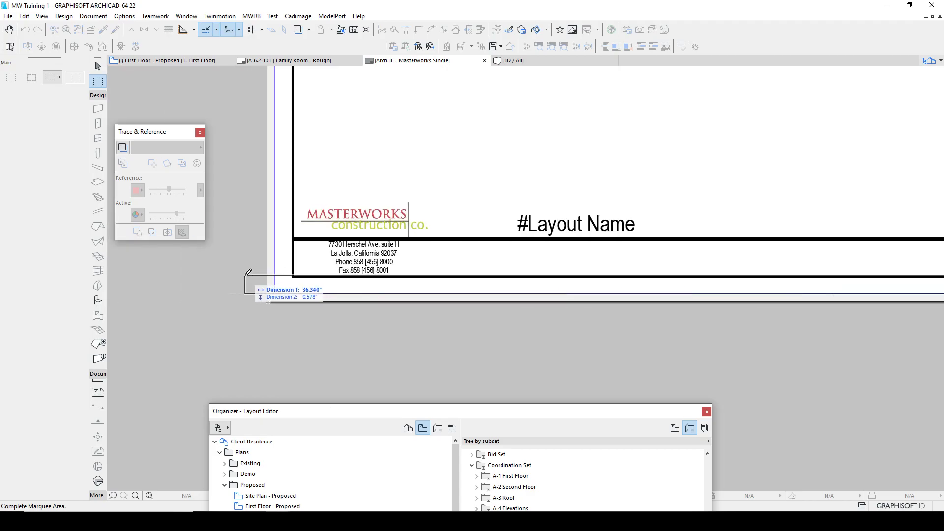
{"action": "scroll", "coordinate": [337, 279], "scroll_direction": "up", "scroll_amount": 4}
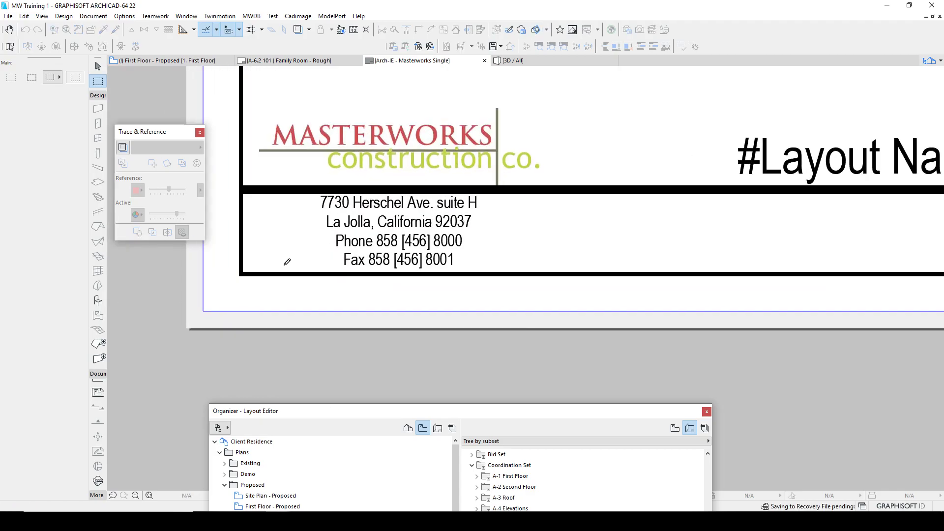
{"action": "left_click", "coordinate": [230, 273]}
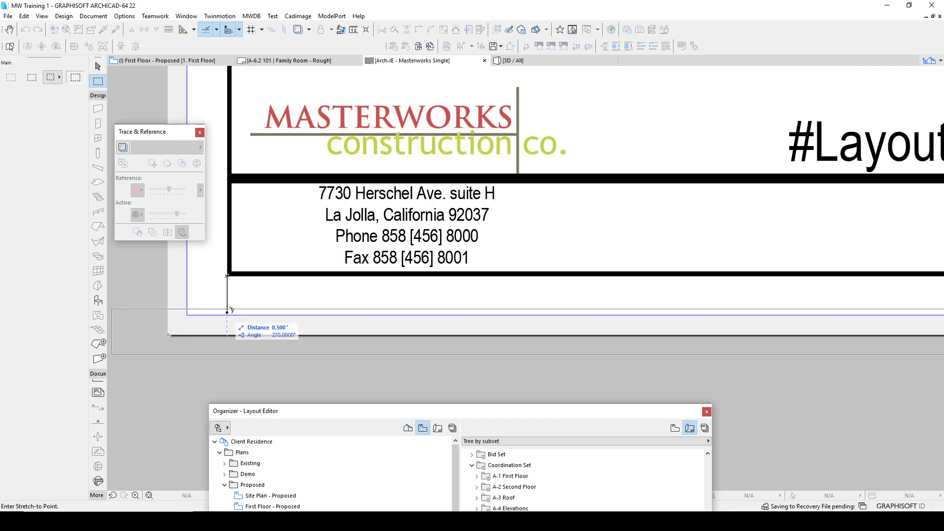
{"action": "left_click", "coordinate": [232, 314]}
{"action": "scroll", "coordinate": [232, 321], "scroll_direction": "down", "scroll_amount": 5}
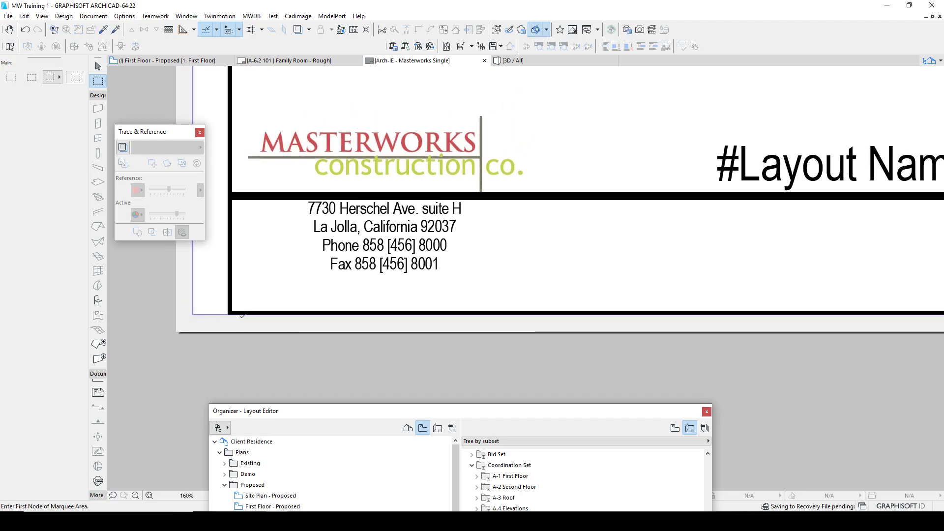
Step: Enclose the right border in a marquee and stretch it outward to the right margin line
{"action": "middle_click_drag", "start_coordinate": [663, 333], "coordinate": [171, 327]}
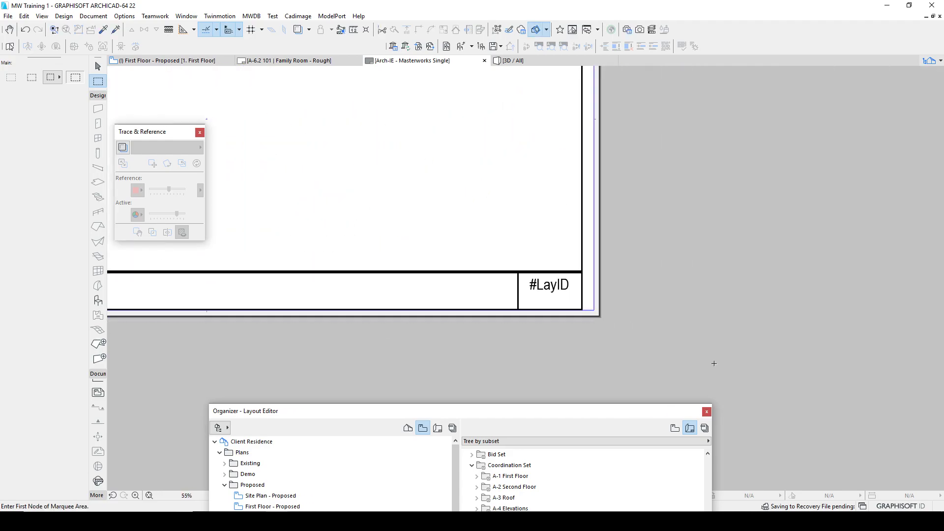
{"action": "middle_click_drag", "start_coordinate": [590, 209], "coordinate": [544, 291]}
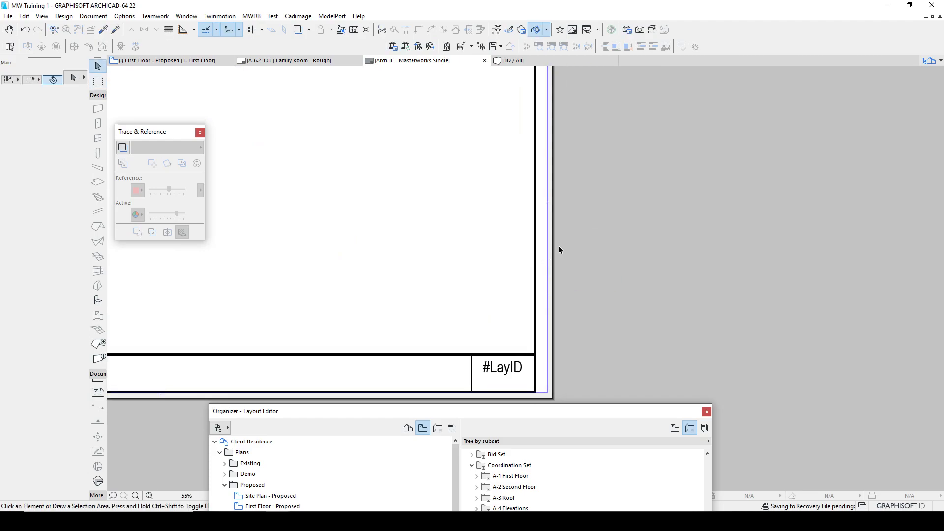
{"action": "left_click", "coordinate": [554, 369]}
{"action": "scroll", "coordinate": [549, 276], "scroll_direction": "down", "scroll_amount": 3}
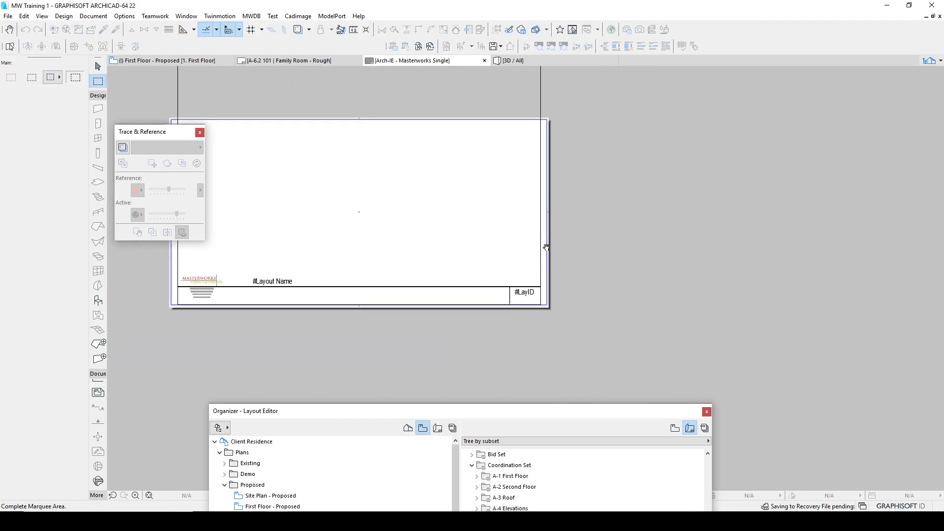
{"action": "left_click", "coordinate": [497, 113]}
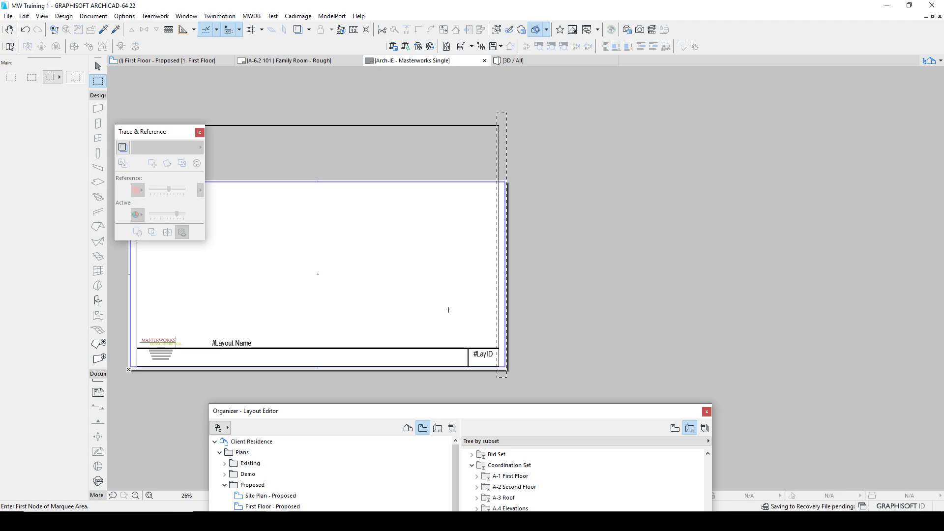
{"action": "scroll", "coordinate": [449, 388], "scroll_direction": "up", "scroll_amount": 1}
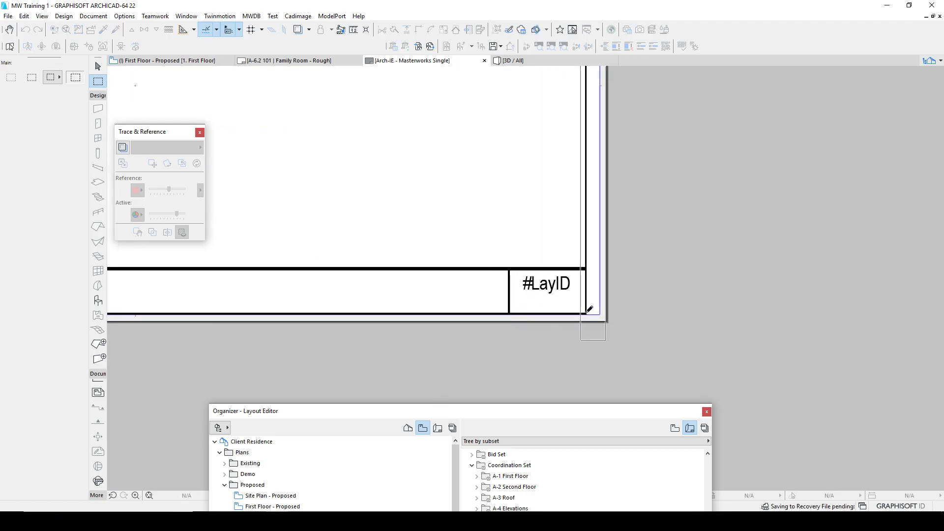
{"action": "scroll", "coordinate": [590, 311], "scroll_direction": "down", "scroll_amount": 2}
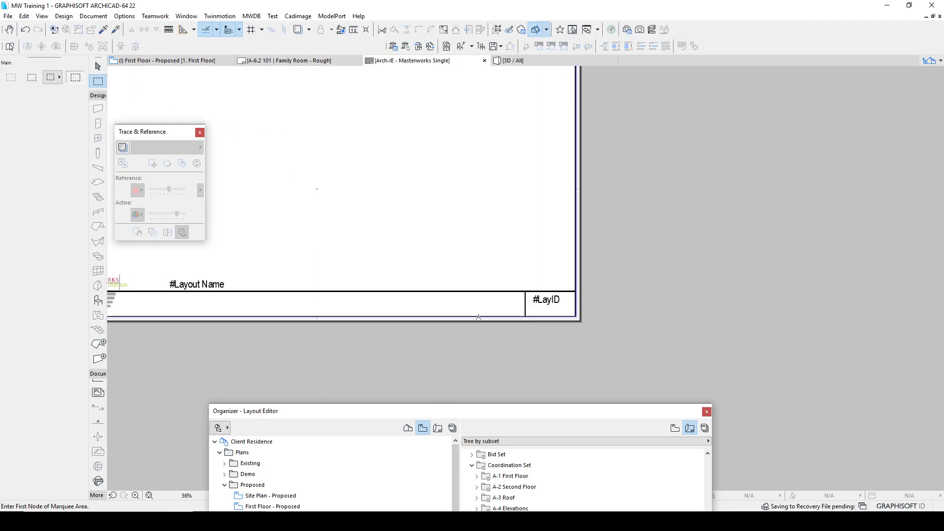
Step: Enclose the left border in a marquee and stretch it outward 0.5" to the left margin line
{"action": "middle_click_drag", "start_coordinate": [221, 306], "coordinate": [500, 307]}
{"action": "scroll", "coordinate": [425, 307], "scroll_direction": "up", "scroll_amount": 2}
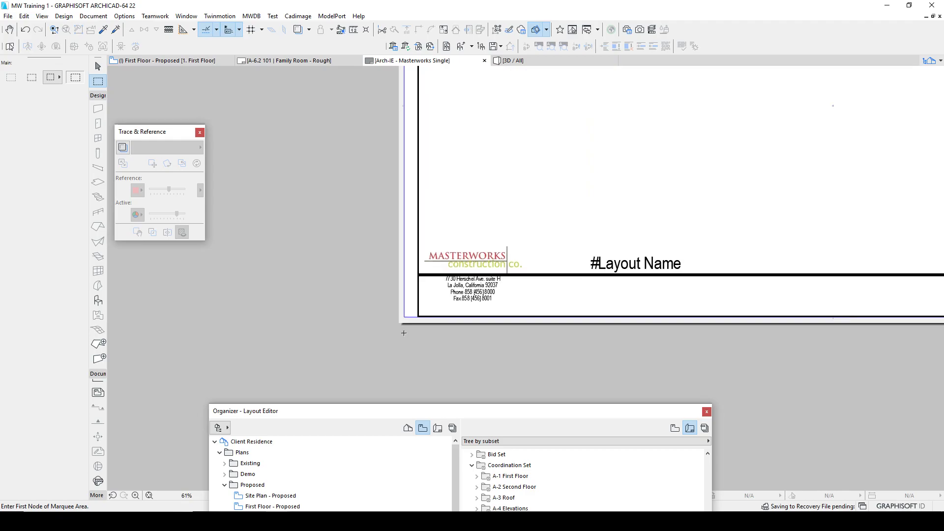
{"action": "left_click", "coordinate": [429, 332]}
{"action": "scroll", "coordinate": [400, 218], "scroll_direction": "down", "scroll_amount": 3}
{"action": "middle_click_drag", "start_coordinate": [411, 126], "coordinate": [407, 215]}
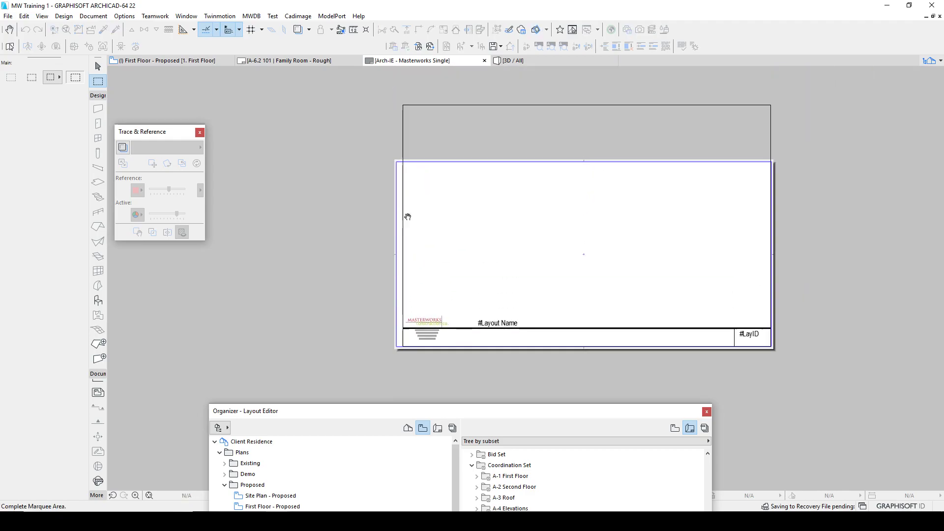
{"action": "left_click", "coordinate": [388, 101]}
{"action": "scroll", "coordinate": [401, 363], "scroll_direction": "up", "scroll_amount": 4}
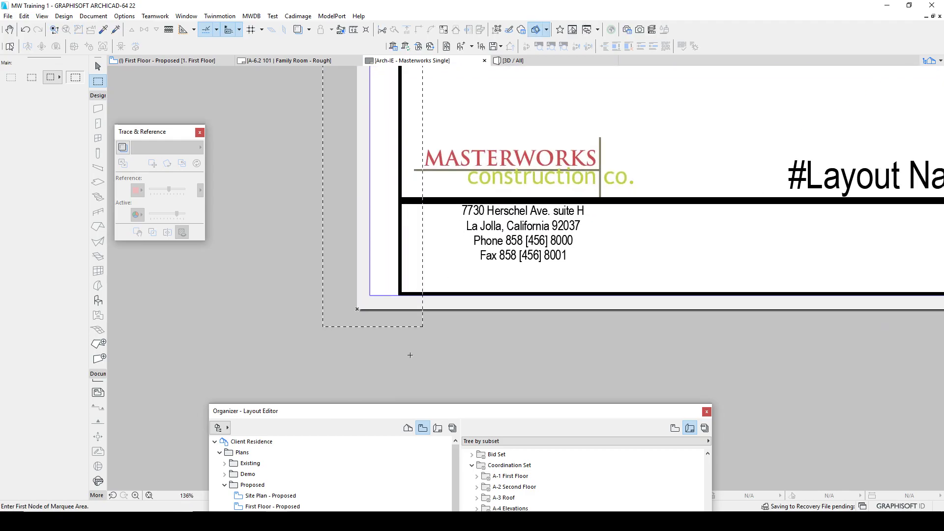
{"action": "scroll", "coordinate": [416, 258], "scroll_direction": "up", "scroll_amount": 2}
{"action": "scroll", "coordinate": [417, 258], "scroll_direction": "up", "scroll_amount": 1}
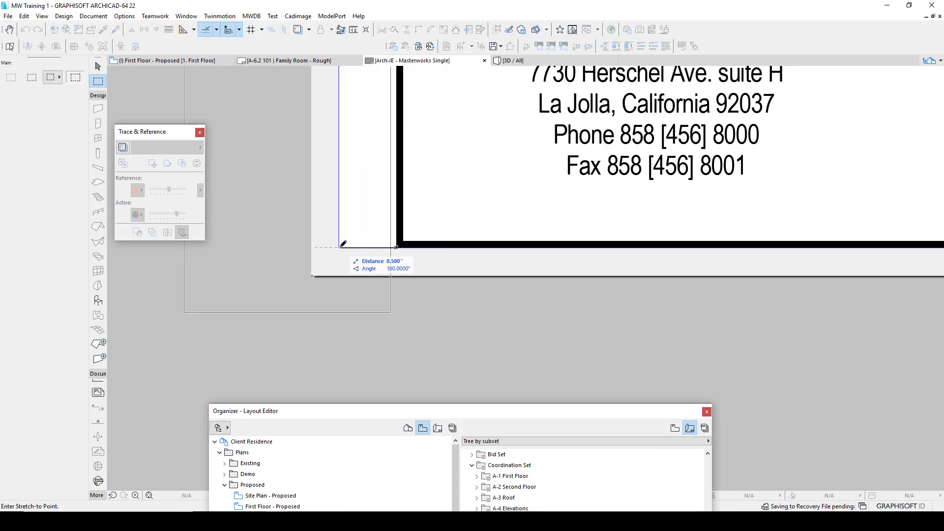
{"action": "scroll", "coordinate": [379, 255], "scroll_direction": "down", "scroll_amount": 3}
{"action": "scroll", "coordinate": [338, 311], "scroll_direction": "up", "scroll_amount": 7}
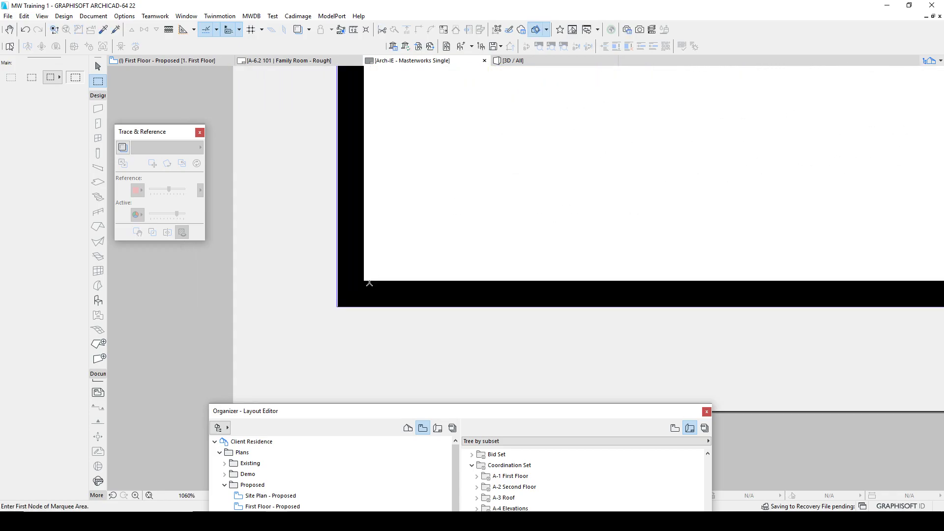
{"action": "key", "text": "Escape"}
{"action": "scroll", "coordinate": [325, 322], "scroll_direction": "up", "scroll_amount": 1}
{"action": "scroll", "coordinate": [385, 299], "scroll_direction": "down", "scroll_amount": 10}
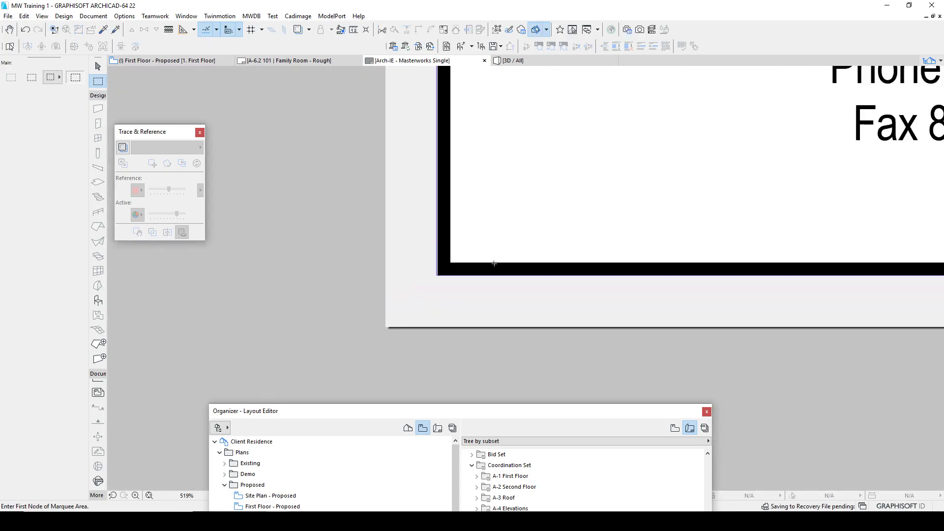
Step: Enclose the top border in a marquee and stretch it down to the top margin line
{"action": "scroll", "coordinate": [537, 262], "scroll_direction": "down", "scroll_amount": 2}
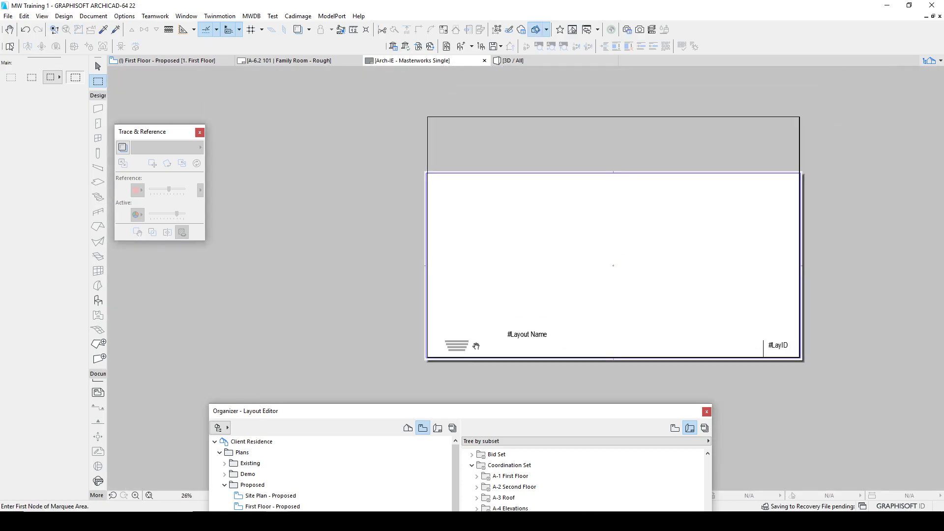
{"action": "left_click", "coordinate": [819, 120]}
{"action": "left_click", "coordinate": [405, 100]}
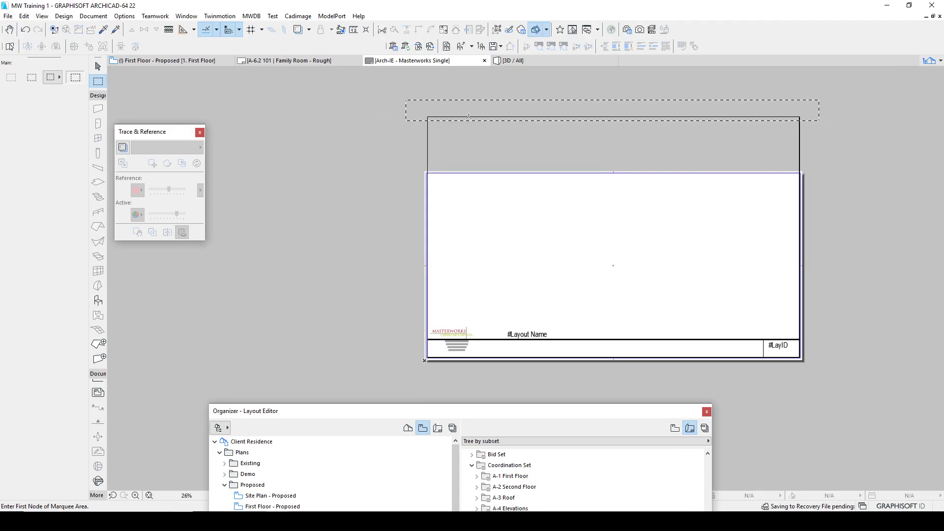
{"action": "scroll", "coordinate": [462, 118], "scroll_direction": "up", "scroll_amount": 5}
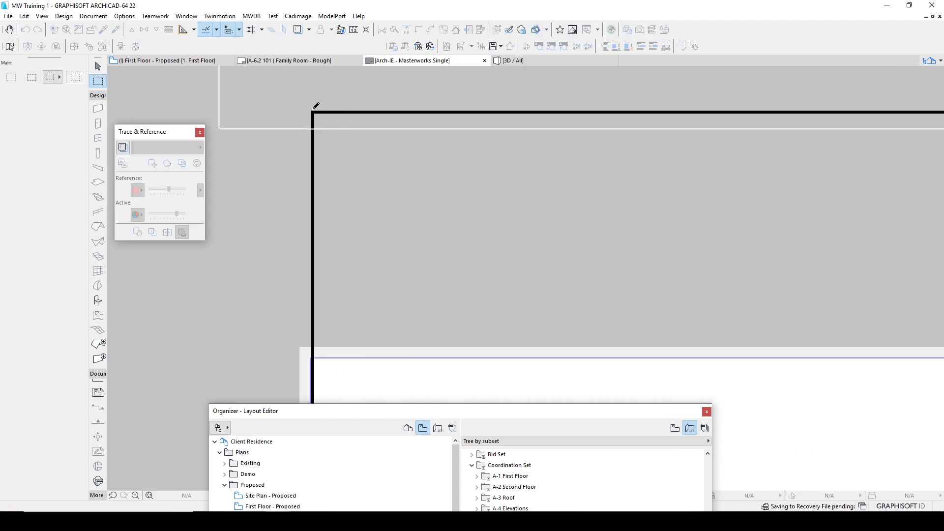
{"action": "mouse_move", "coordinate": [315, 107]}
{"action": "left_mouse_down"}
{"action": "mouse_move", "coordinate": [314, 249]}
{"action": "mouse_move", "coordinate": [341, 358]}
{"action": "left_mouse_up"}
{"action": "key", "text": "Escape"}
{"action": "scroll", "coordinate": [443, 329], "scroll_direction": "down", "scroll_amount": 8}
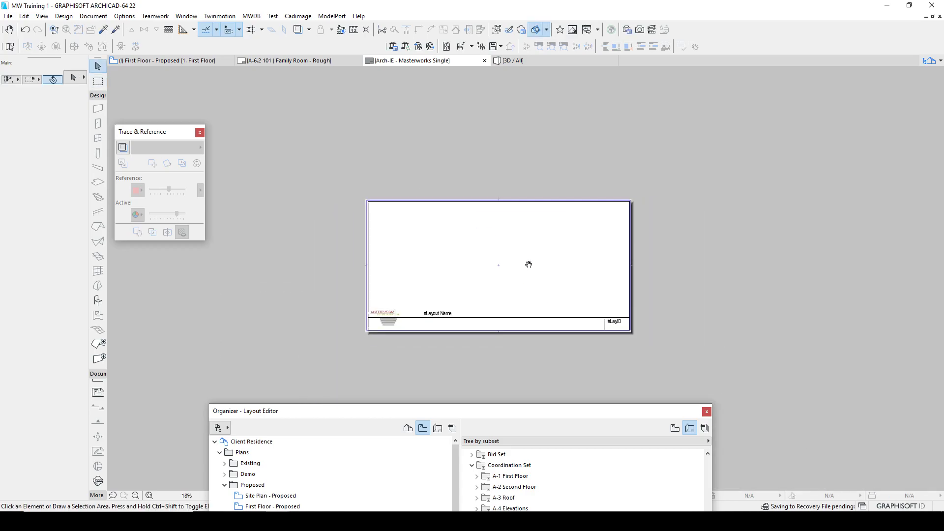
Step: Move the #Layout Name text down into the title block strip below the thick bar
{"action": "scroll", "coordinate": [437, 322], "scroll_direction": "up", "scroll_amount": 5}
{"action": "left_click", "coordinate": [437, 296]}
{"action": "left_click_drag", "start_coordinate": [437, 295], "coordinate": [473, 323]}
{"action": "left_click", "coordinate": [473, 323]}
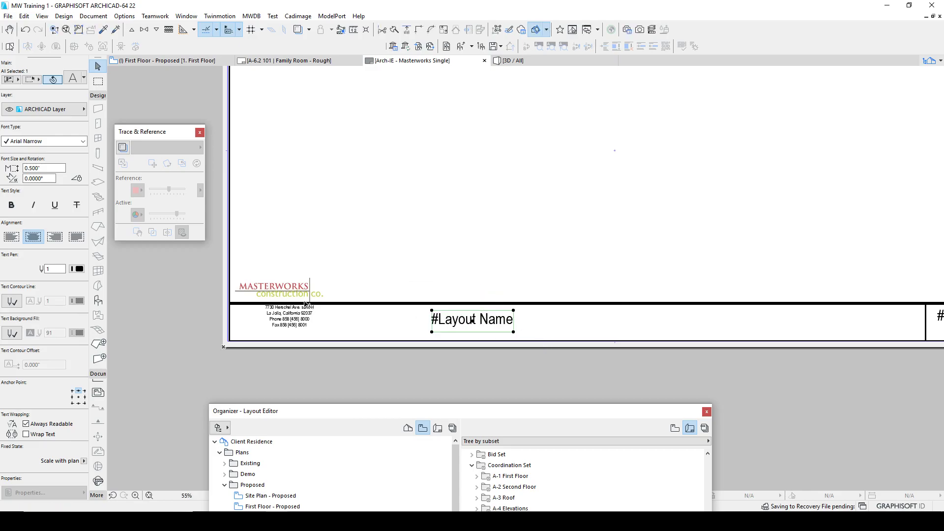
{"action": "key", "text": "Escape"}
Step: Move the Masterworks logo horizontally to center it over the company address text
{"action": "scroll", "coordinate": [298, 291], "scroll_direction": "up", "scroll_amount": 4}
{"action": "left_click", "coordinate": [282, 283]}
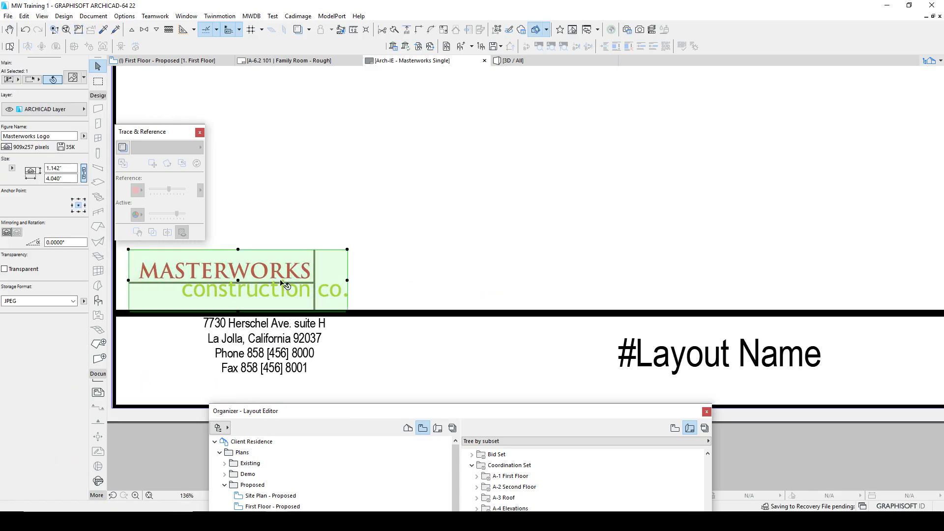
{"action": "left_click", "coordinate": [238, 249]}
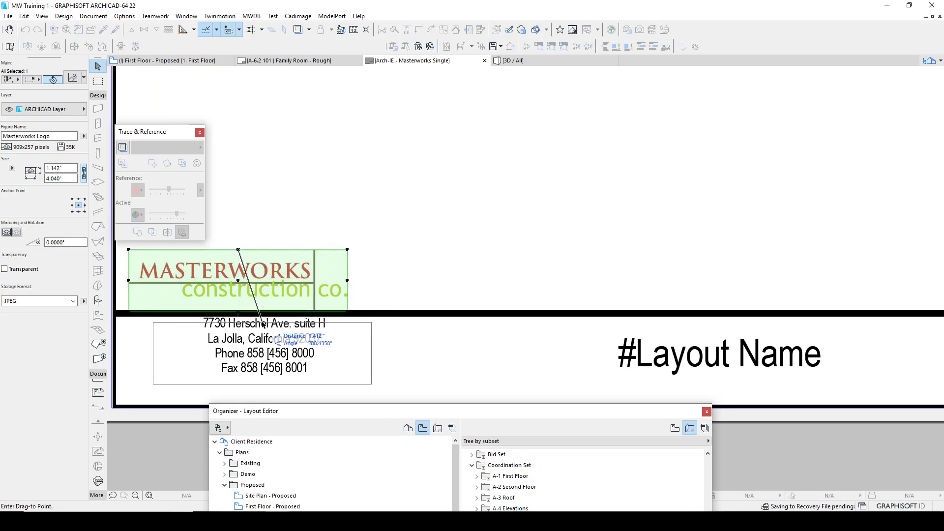
{"action": "key", "text": "Escape"}
{"action": "left_click", "coordinate": [280, 325]}
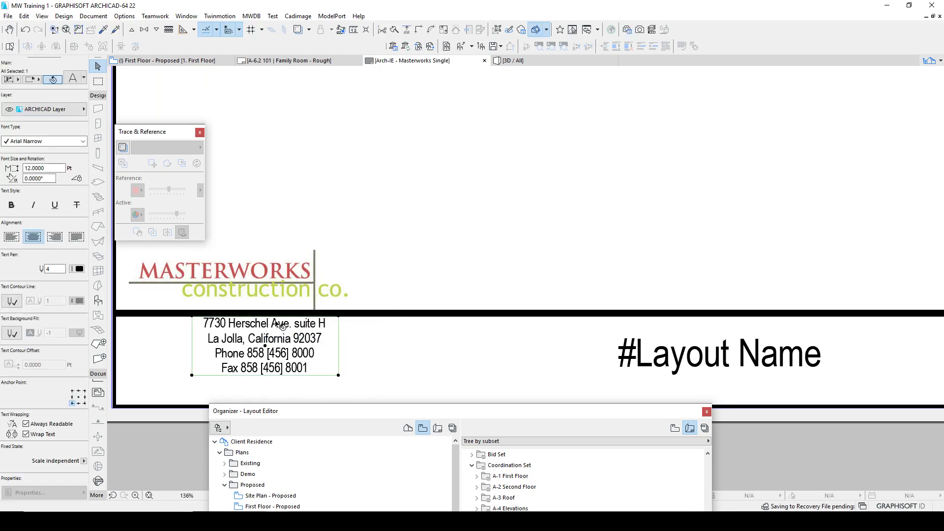
{"action": "left_click", "coordinate": [254, 275]}
{"action": "left_click", "coordinate": [239, 280]}
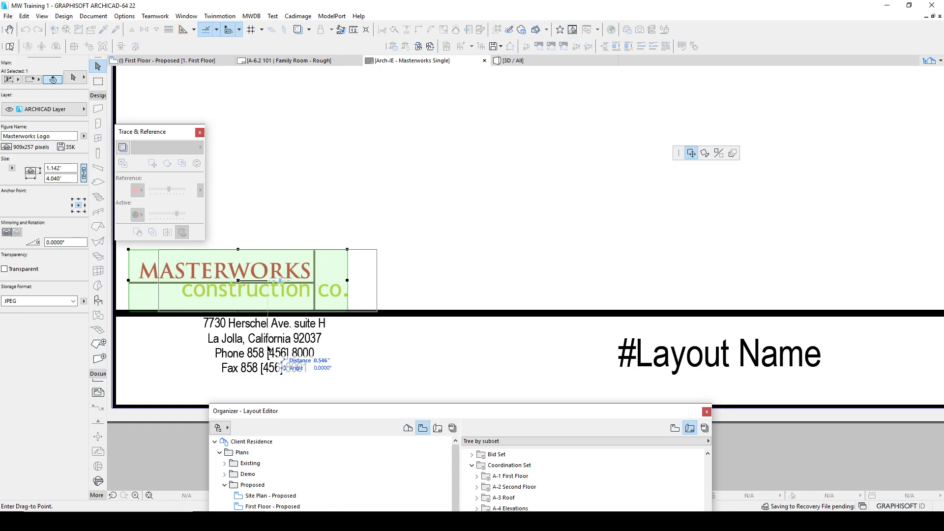
{"action": "left_click", "coordinate": [269, 351]}
{"action": "left_click", "coordinate": [401, 336]}
Step: Move the company address text toward #Layout Name and place the Masterworks logo to its left inside the title block strip
{"action": "scroll", "coordinate": [401, 336], "scroll_direction": "down", "scroll_amount": 2}
{"action": "scroll", "coordinate": [400, 332], "scroll_direction": "down", "scroll_amount": 3}
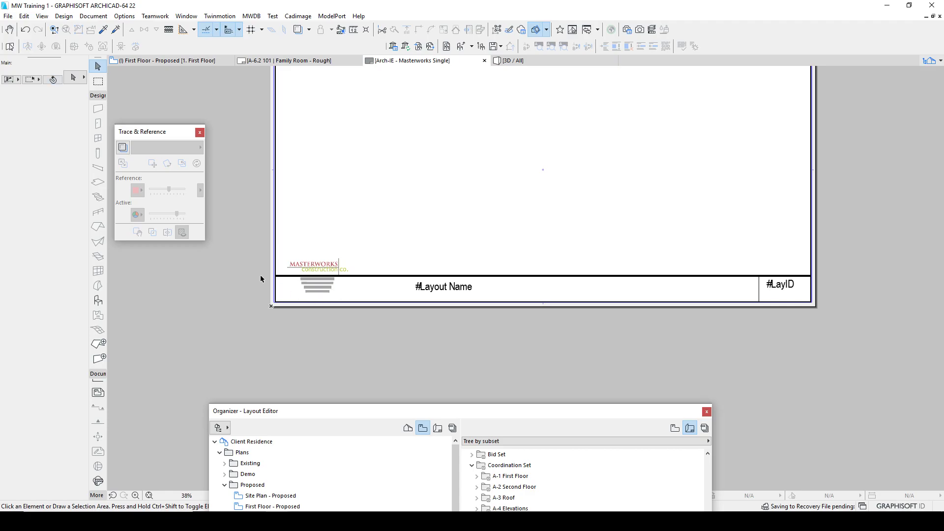
{"action": "left_click", "coordinate": [317, 286]}
{"action": "left_click", "coordinate": [321, 287]}
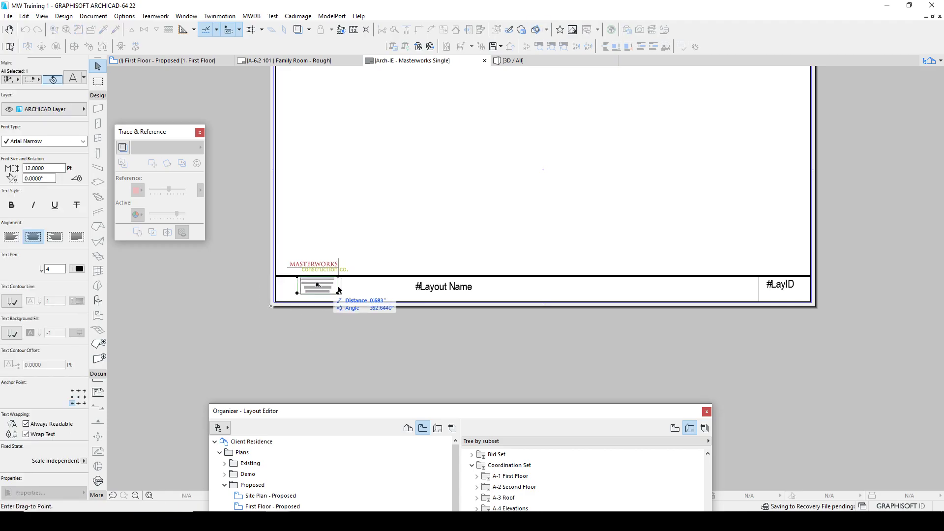
{"action": "left_click", "coordinate": [375, 292]}
{"action": "left_click", "coordinate": [330, 270]}
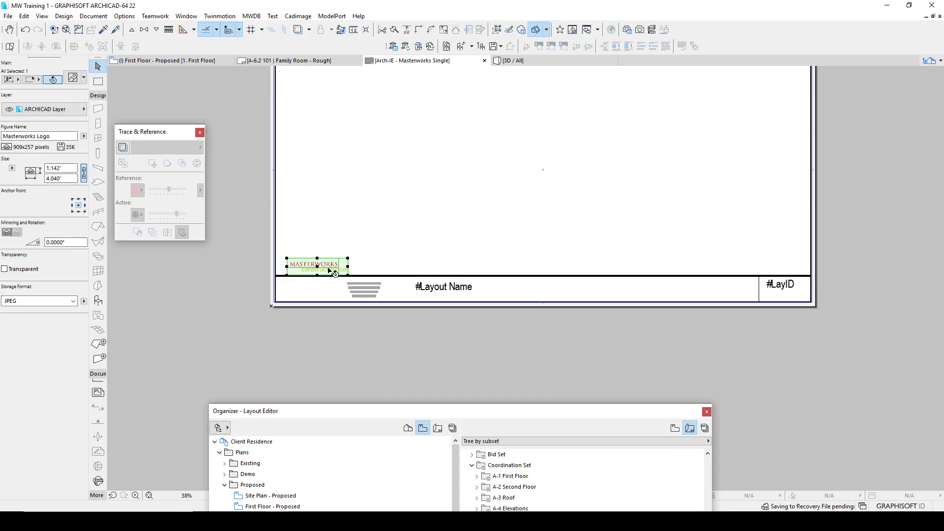
{"action": "left_click", "coordinate": [330, 270]}
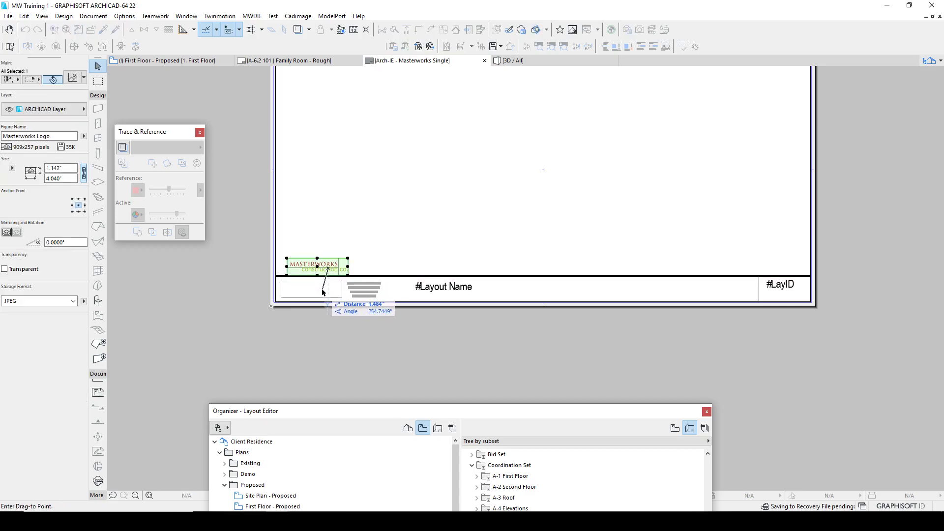
{"action": "left_click", "coordinate": [322, 292]}
Step: Copy the vertical divider beside #LayID about 24" to the left, between the address text and #Layout Name
{"action": "left_click", "coordinate": [738, 282]}
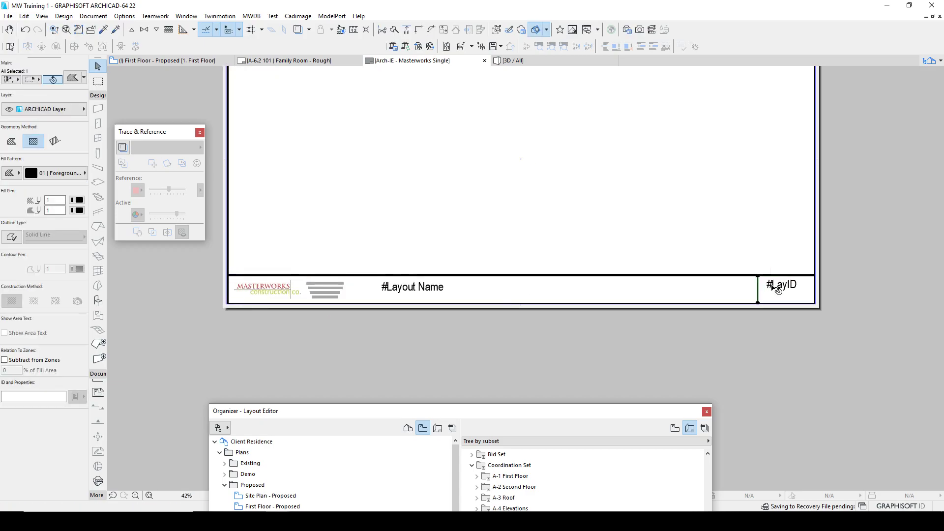
{"action": "scroll", "coordinate": [765, 290], "scroll_direction": "up", "scroll_amount": 5}
{"action": "left_click", "coordinate": [691, 293]}
{"action": "scroll", "coordinate": [664, 300], "scroll_direction": "down", "scroll_amount": 5}
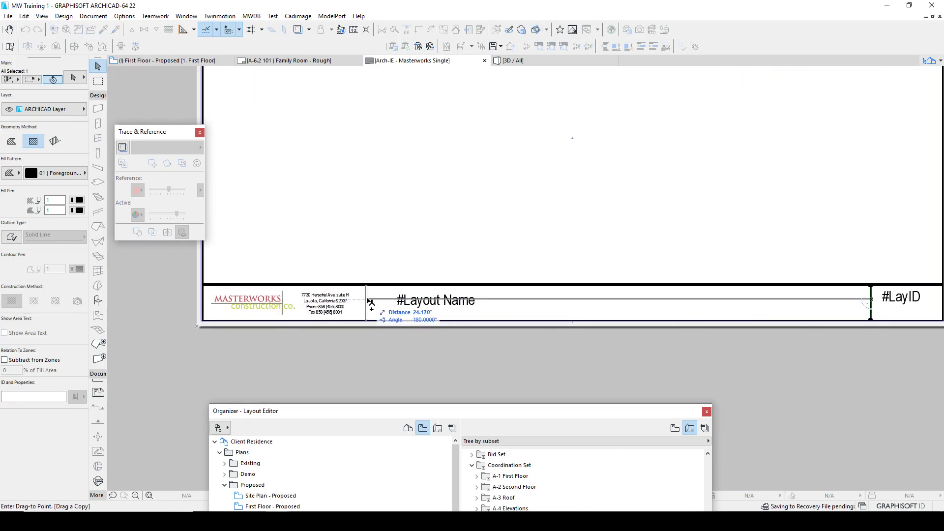
{"action": "left_click", "coordinate": [372, 302]}
{"action": "key", "text": "Escape"}
{"action": "scroll", "coordinate": [463, 280], "scroll_direction": "down", "scroll_amount": 5}
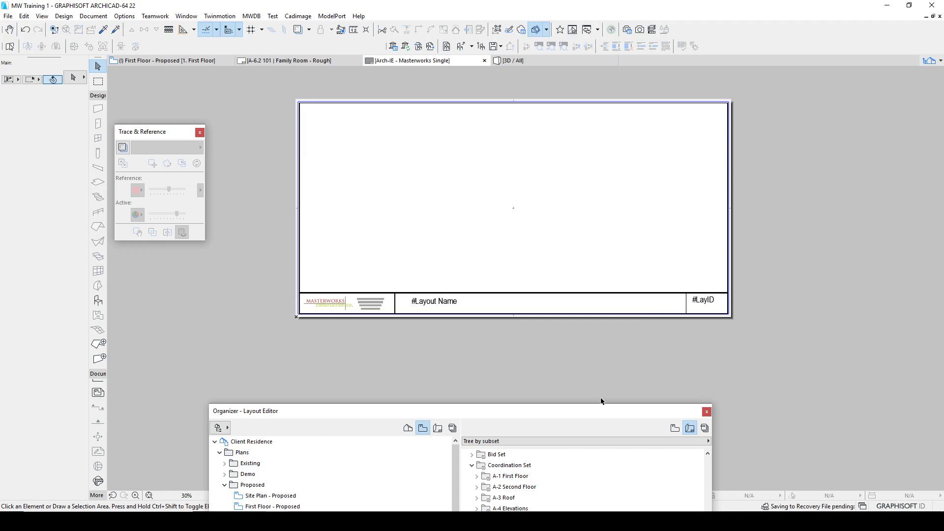
Step: Duplicate the Arch-IE - Masterworks Single master layout and rename the copy Arch-IE - Masterworks Double
{"action": "left_click_drag", "start_coordinate": [448, 414], "coordinate": [454, 82]}
{"action": "left_click_drag", "start_coordinate": [535, 396], "coordinate": [542, 397], "text": "ctrl"}
{"action": "left_click", "coordinate": [541, 394]}
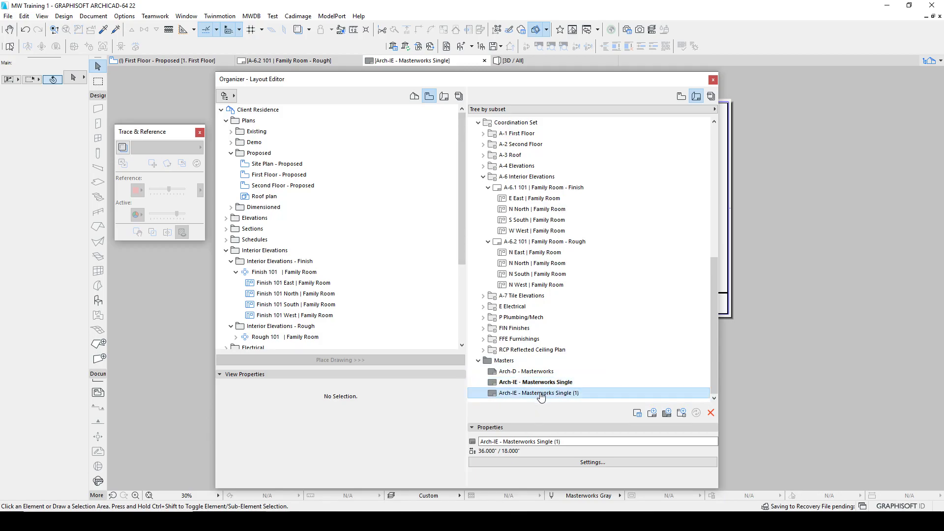
{"action": "left_click_drag", "start_coordinate": [552, 441], "coordinate": [537, 441]}
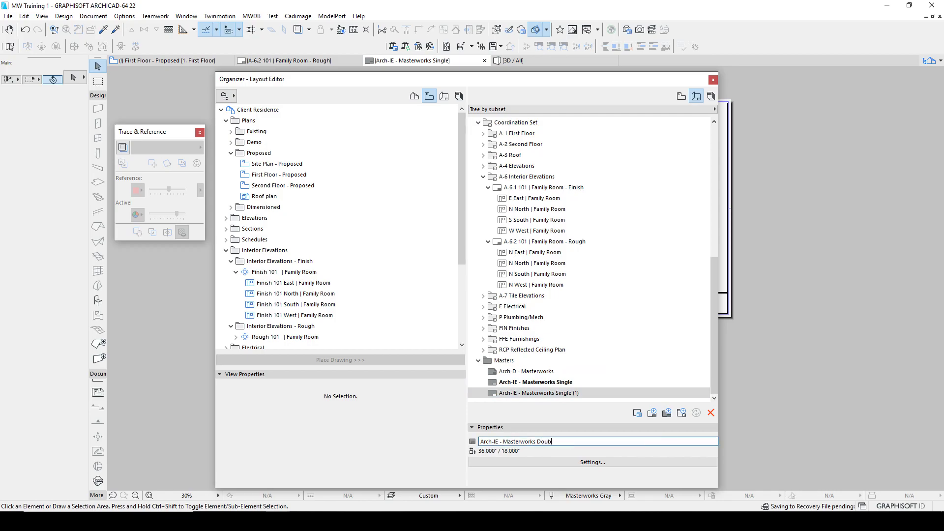
{"action": "left_click", "coordinate": [568, 394]}
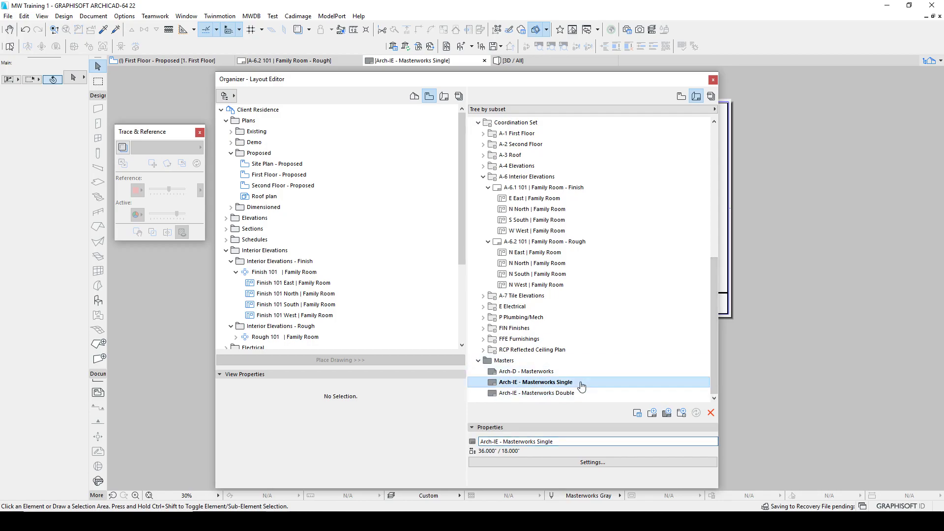
Step: Open the Arch-IE - Masterworks Double master layout and set its height to 24" in the Master Layout Settings
{"action": "left_click_drag", "start_coordinate": [535, 88], "coordinate": [555, 95]}
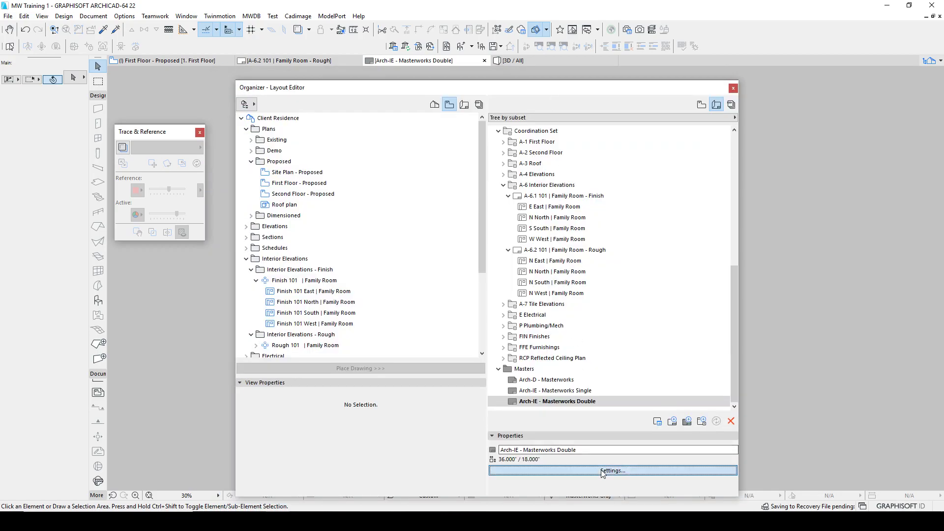
{"action": "left_click", "coordinate": [603, 471]}
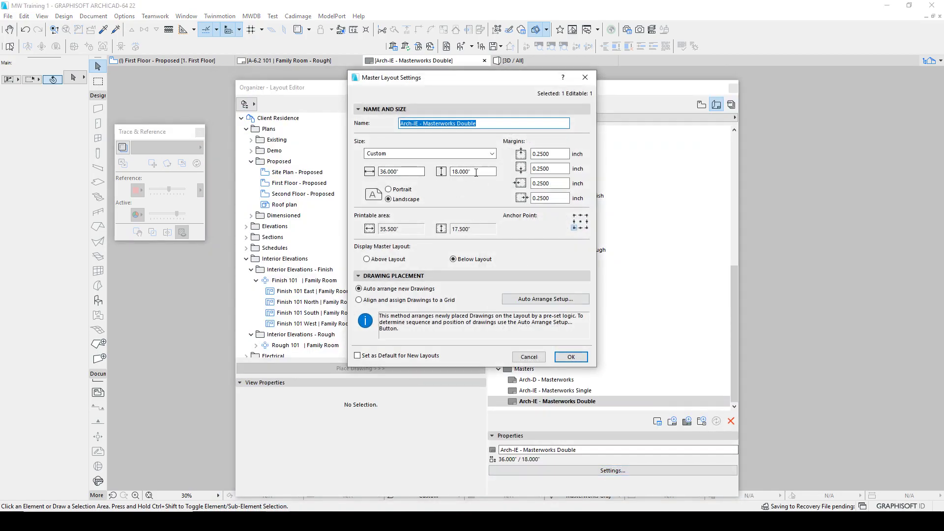
{"action": "left_click", "coordinate": [402, 172]}
{"action": "key", "text": "Tab"}
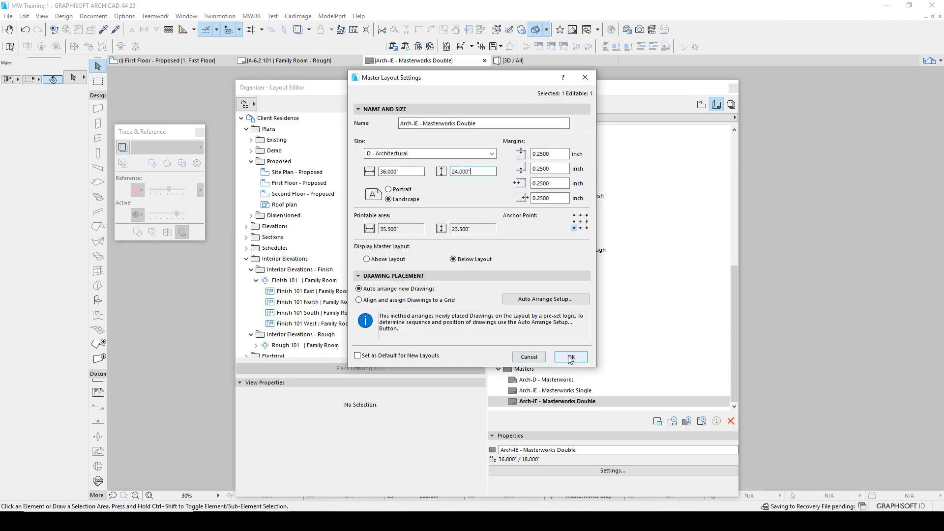
{"action": "left_click", "coordinate": [571, 358]}
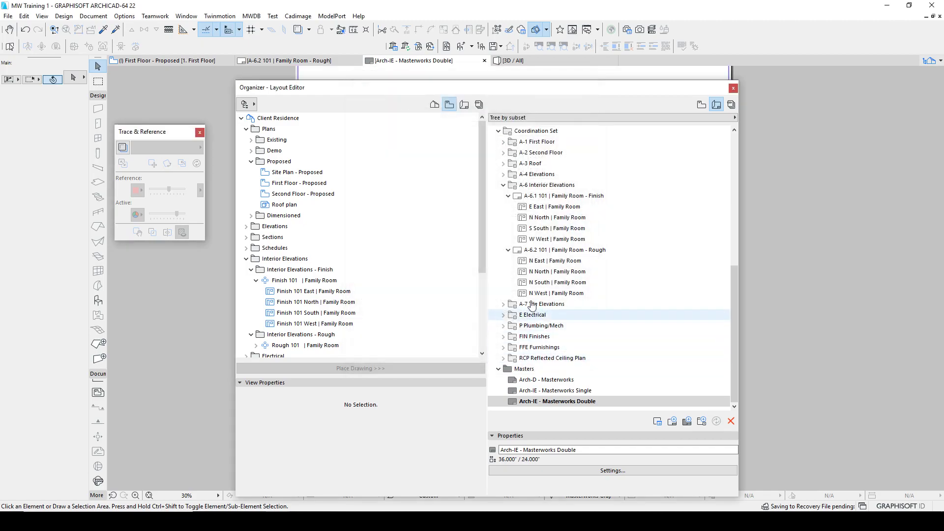
Step: Enclose the Double master's top border in a marquee and stretch it up to the new top margin line
{"action": "left_click_drag", "start_coordinate": [506, 89], "coordinate": [503, 357]}
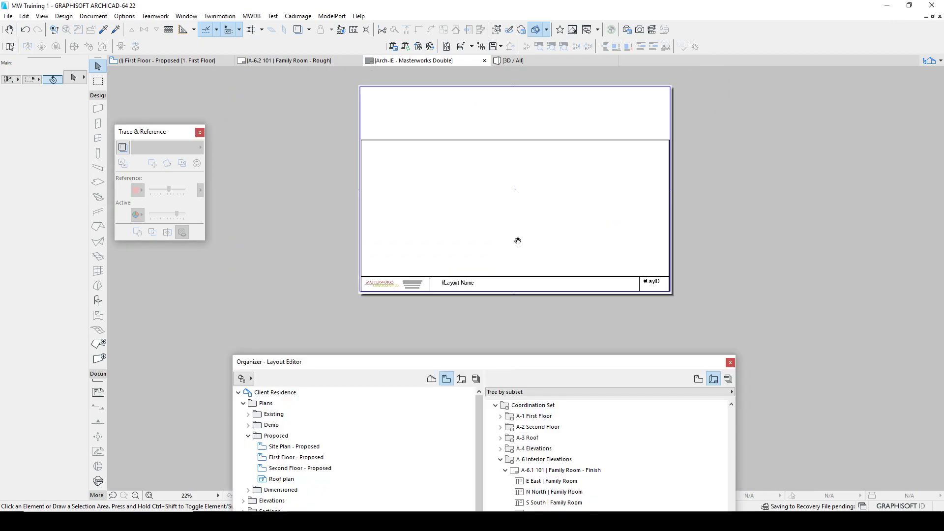
{"action": "key", "text": "m"}
{"action": "left_click", "coordinate": [649, 252]}
{"action": "left_click", "coordinate": [253, 204]}
{"action": "key", "text": "ctrl+h"}
{"action": "scroll", "coordinate": [594, 204], "scroll_direction": "up", "scroll_amount": 8}
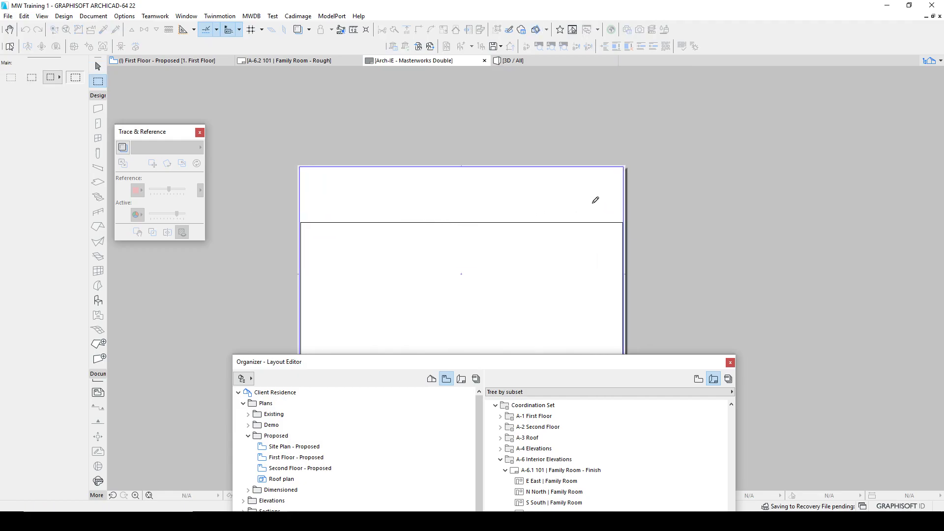
{"action": "left_click", "coordinate": [696, 283]}
{"action": "scroll", "coordinate": [699, 256], "scroll_direction": "down", "scroll_amount": 3}
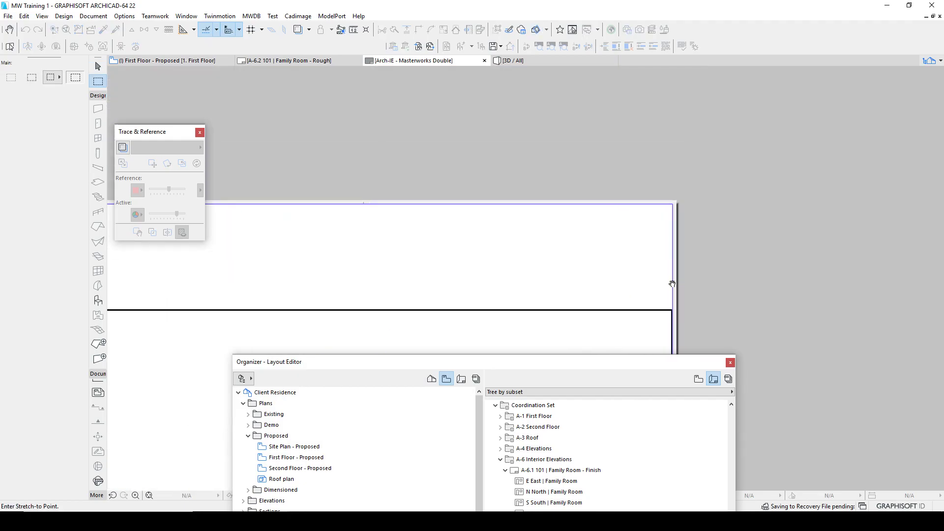
{"action": "left_click", "coordinate": [679, 202]}
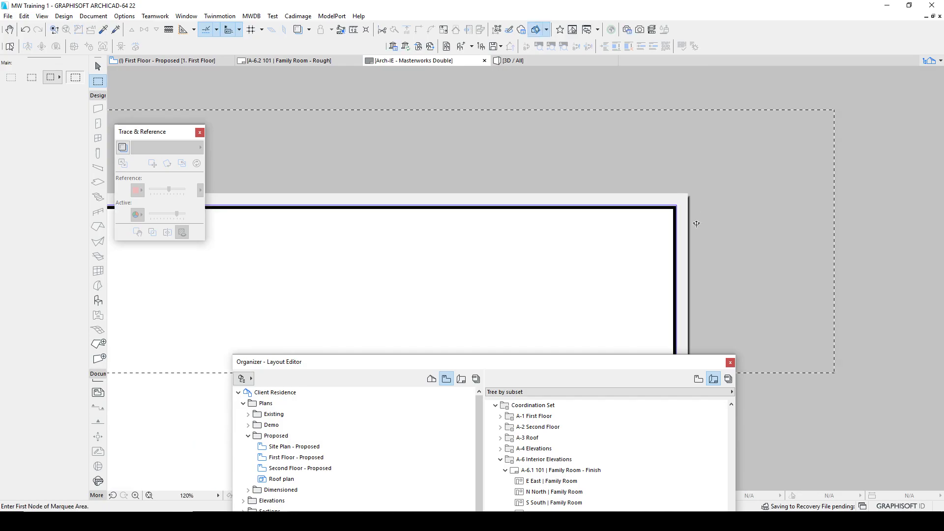
{"action": "key", "text": "Escape"}
{"action": "scroll", "coordinate": [597, 299], "scroll_direction": "down", "scroll_amount": 4}
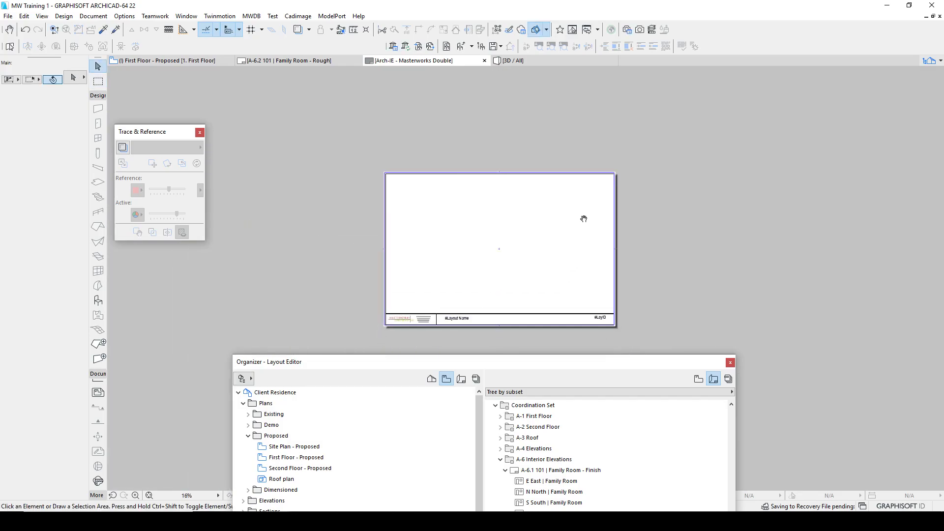
Step: Assign the Arch-IE - Masterworks Double master layout to the A-6.1 Finish and A-6.2 Rough Family Room layouts
{"action": "left_click_drag", "start_coordinate": [506, 364], "coordinate": [518, 177]}
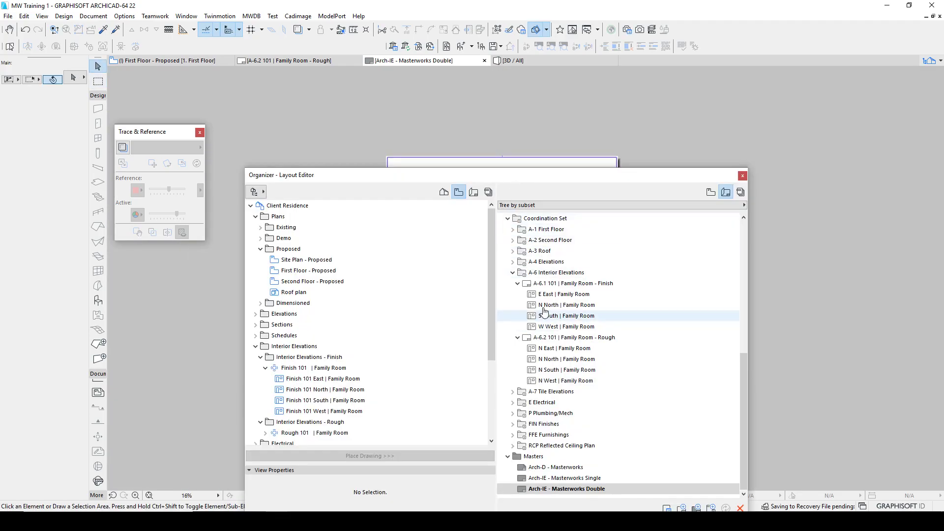
{"action": "left_click", "coordinate": [556, 285]}
{"action": "left_click_drag", "start_coordinate": [537, 175], "coordinate": [516, 90]}
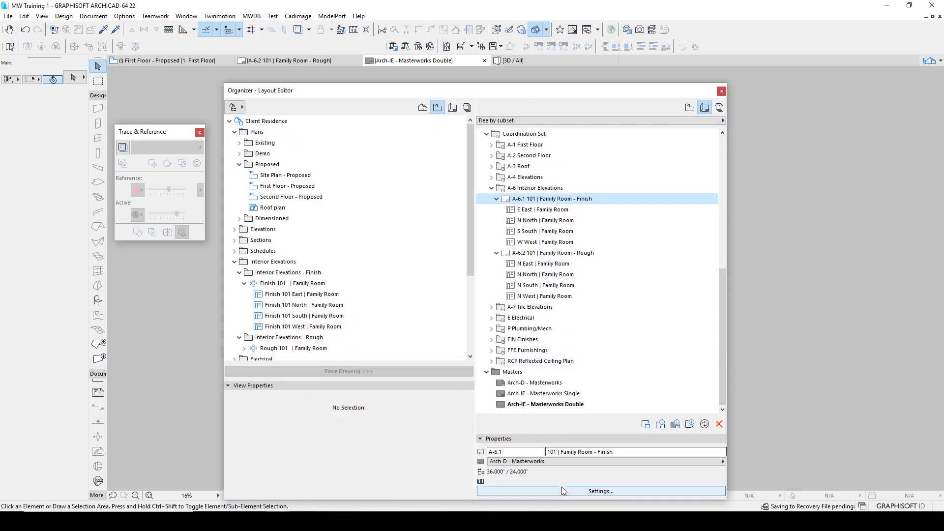
{"action": "left_click", "coordinate": [555, 462]}
{"action": "left_click", "coordinate": [804, 478]}
{"action": "left_click", "coordinate": [585, 253]}
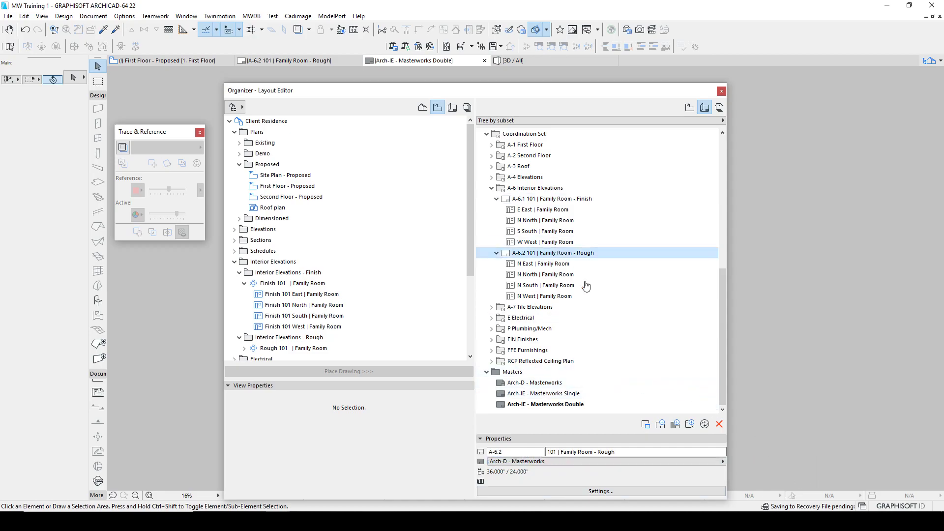
{"action": "left_click", "coordinate": [600, 462]}
{"action": "left_click", "coordinate": [777, 478]}
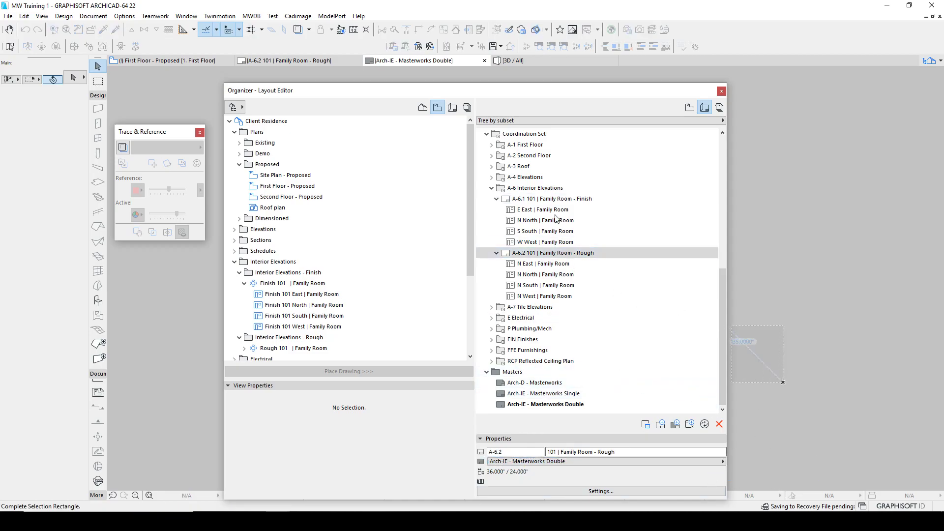
Step: Open the A-6.2 101 | Family Room - Rough layout
{"action": "left_click_drag", "start_coordinate": [689, 92], "coordinate": [641, 406]}
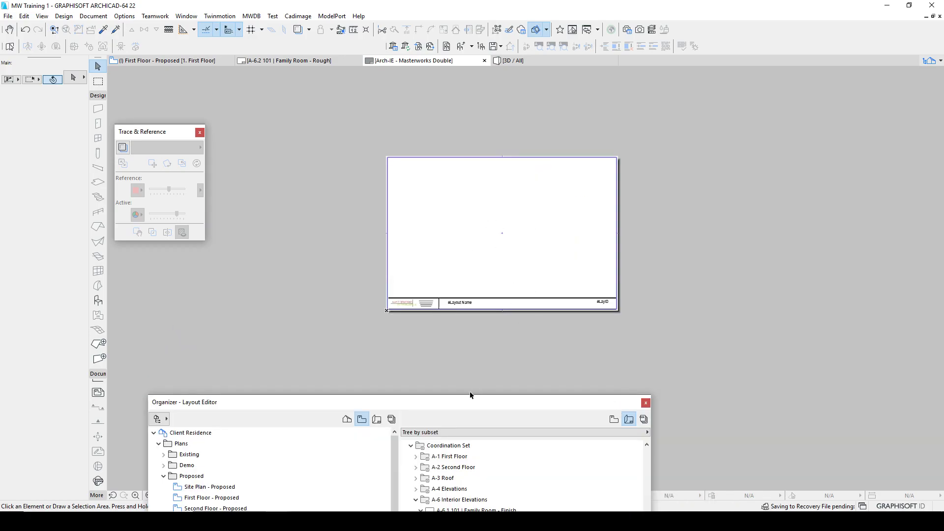
{"action": "left_click_drag", "start_coordinate": [467, 412], "coordinate": [523, 421]}
{"action": "double_click", "coordinate": [494, 295]}
{"action": "middle_click_drag", "start_coordinate": [465, 372], "coordinate": [636, 339]}
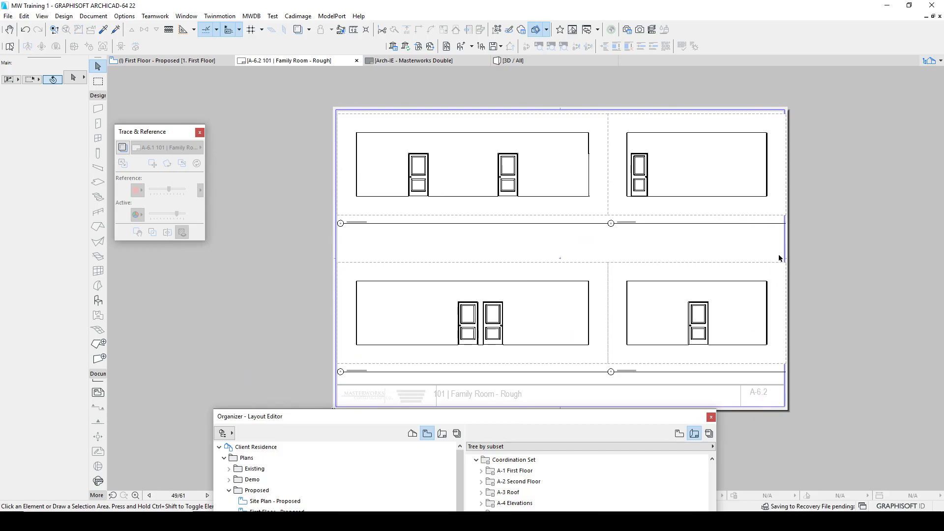
Step: Offset the outer edge of the West | Family Room drawing frame inward to the margin line, making it about 13.94" wide
{"action": "left_click", "coordinate": [782, 273]}
{"action": "scroll", "coordinate": [782, 274], "scroll_direction": "up", "scroll_amount": 4}
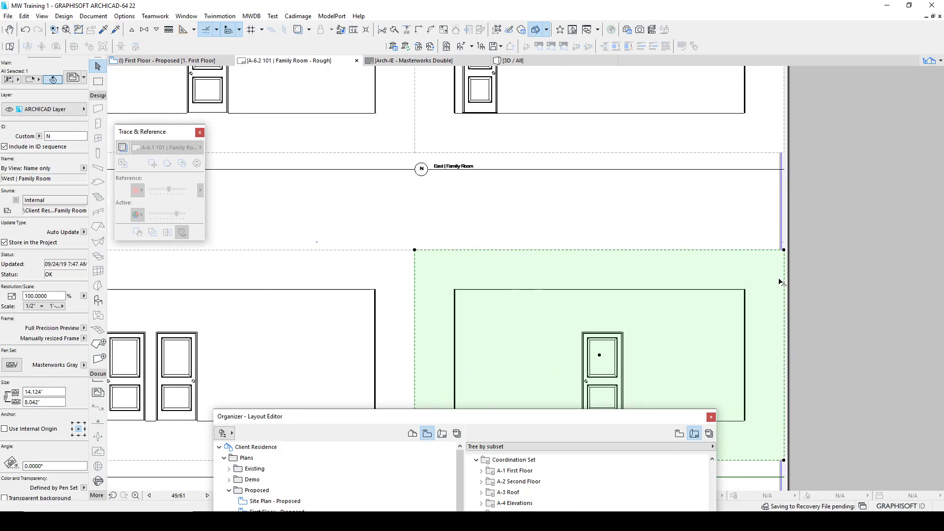
{"action": "middle_click_drag", "start_coordinate": [777, 274], "coordinate": [741, 276]}
{"action": "scroll", "coordinate": [742, 275], "scroll_direction": "down", "scroll_amount": 3}
{"action": "left_click", "coordinate": [528, 279], "text": "shift"}
{"action": "key", "text": "Escape"}
{"action": "left_click", "coordinate": [749, 281]}
{"action": "left_click", "coordinate": [749, 281]}
{"action": "left_click", "coordinate": [747, 279]}
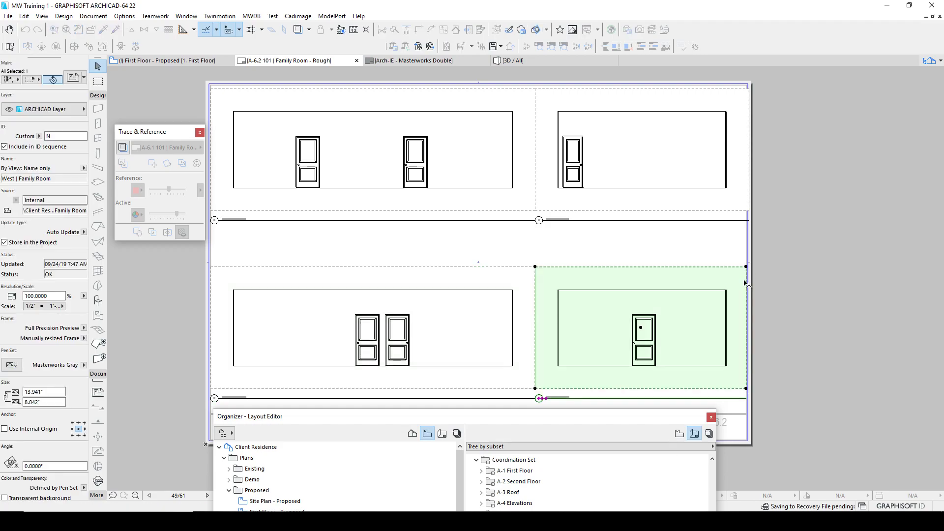
Step: Offset the outer edge of the East | Family Room drawing frame inward to align with the West drawing's edge at the margin
{"action": "scroll", "coordinate": [747, 275], "scroll_direction": "up", "scroll_amount": 4}
{"action": "key", "text": "Escape"}
{"action": "middle_click_drag", "start_coordinate": [738, 168], "coordinate": [729, 251]}
{"action": "left_click", "coordinate": [719, 194]}
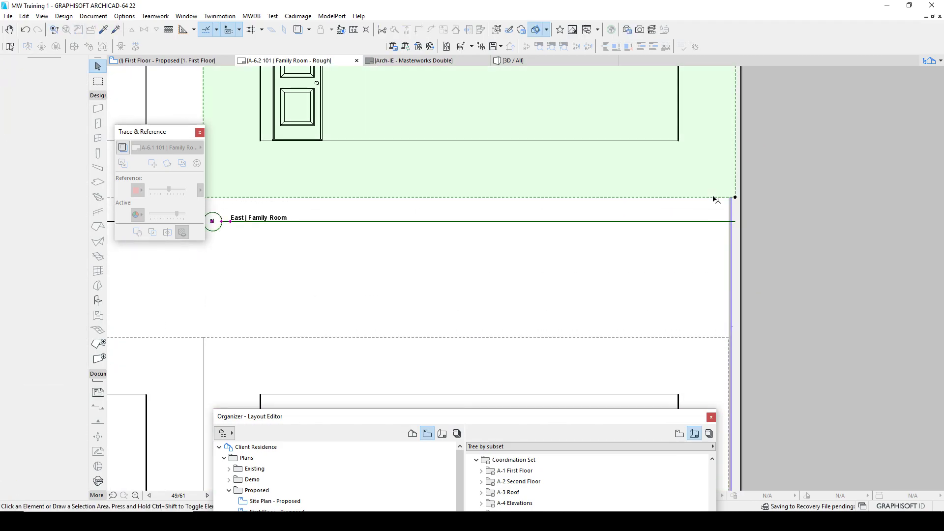
{"action": "left_click", "coordinate": [734, 189]}
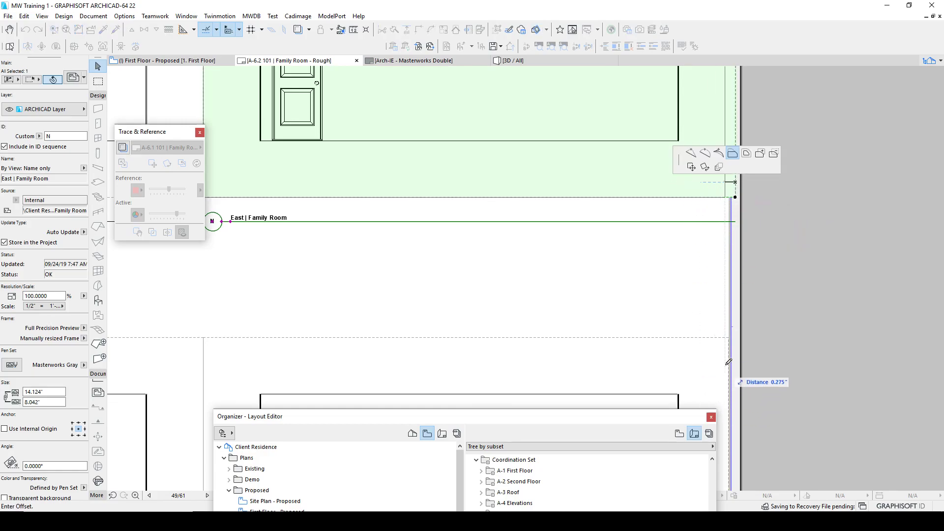
{"action": "left_click", "coordinate": [731, 338]}
{"action": "key", "text": "Escape"}
{"action": "scroll", "coordinate": [709, 342], "scroll_direction": "down", "scroll_amount": 3}
{"action": "scroll", "coordinate": [711, 343], "scroll_direction": "down", "scroll_amount": 3}
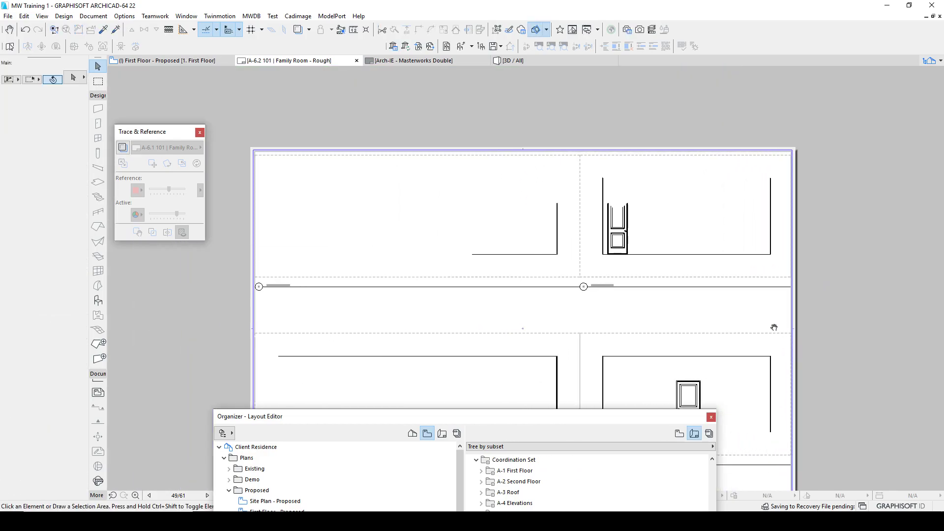
{"action": "middle_click_drag", "start_coordinate": [501, 261], "coordinate": [505, 219]}
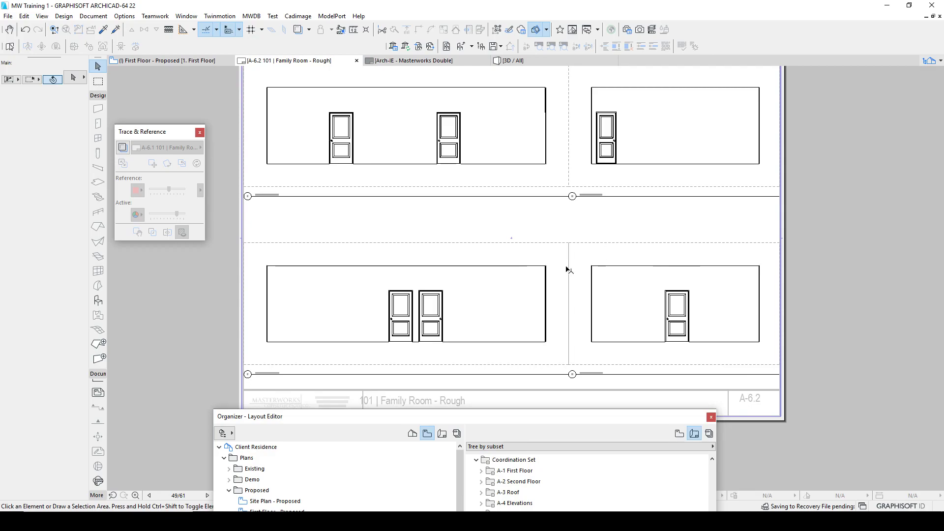
{"action": "scroll", "coordinate": [487, 357], "scroll_direction": "down", "scroll_amount": 1}
Step: Review the Master Layout Settings of Arch-IE - Masterworks Single and open that master layout
{"action": "left_click_drag", "start_coordinate": [467, 415], "coordinate": [422, 132]}
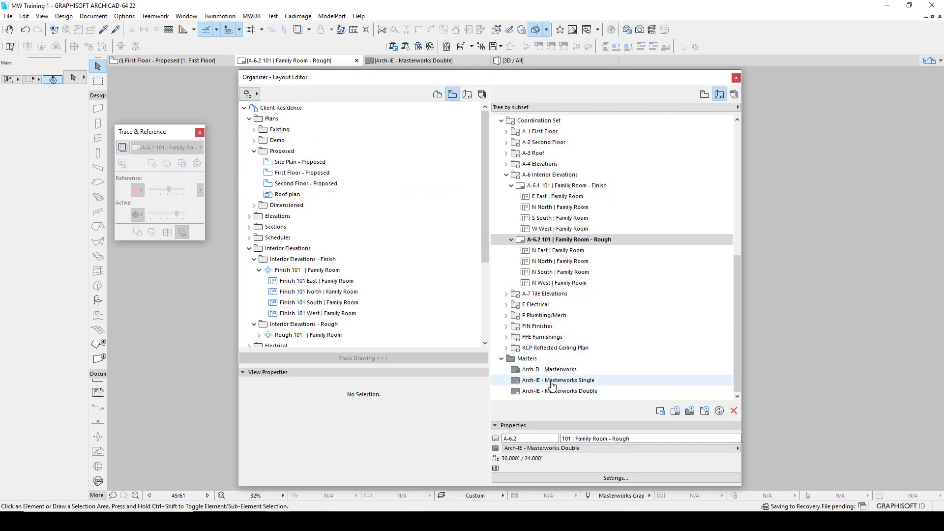
{"action": "double_click", "coordinate": [553, 385]}
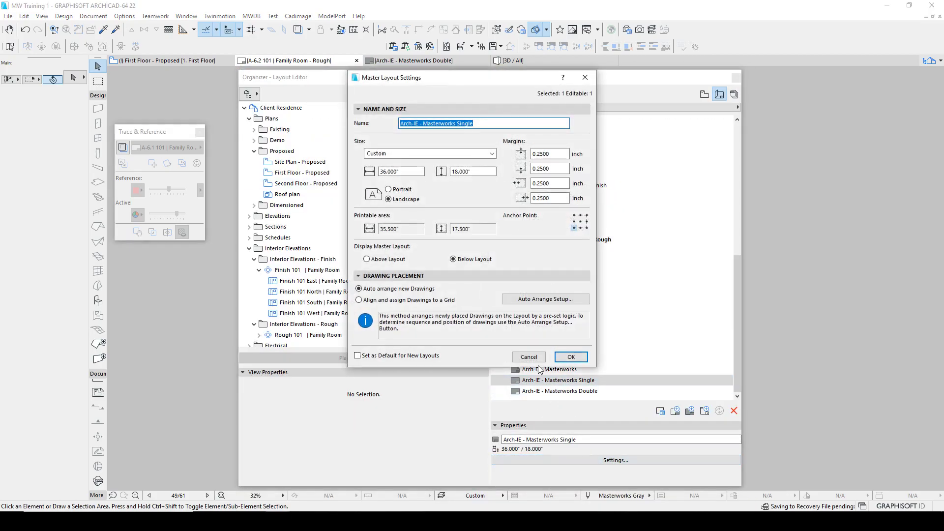
{"action": "left_click", "coordinate": [561, 357]}
{"action": "double_click", "coordinate": [560, 381]}
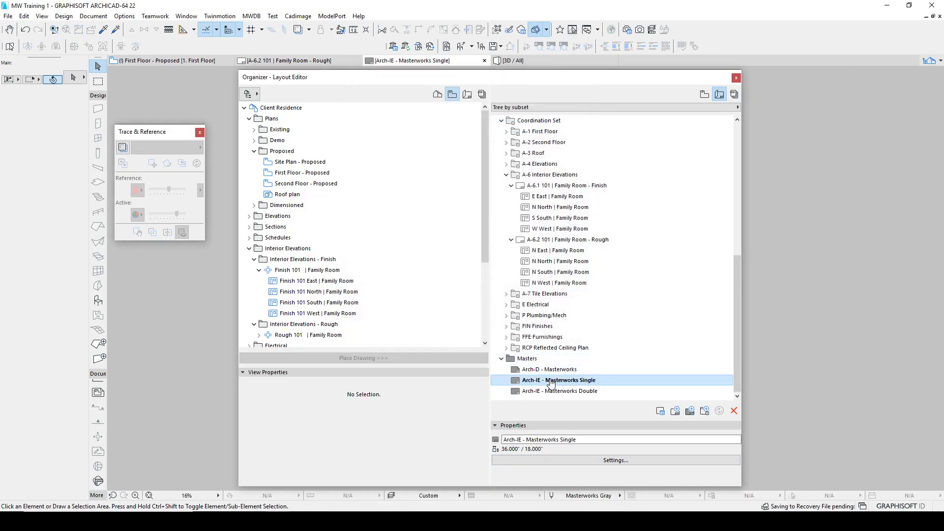
{"action": "left_click_drag", "start_coordinate": [503, 79], "coordinate": [466, 428]}
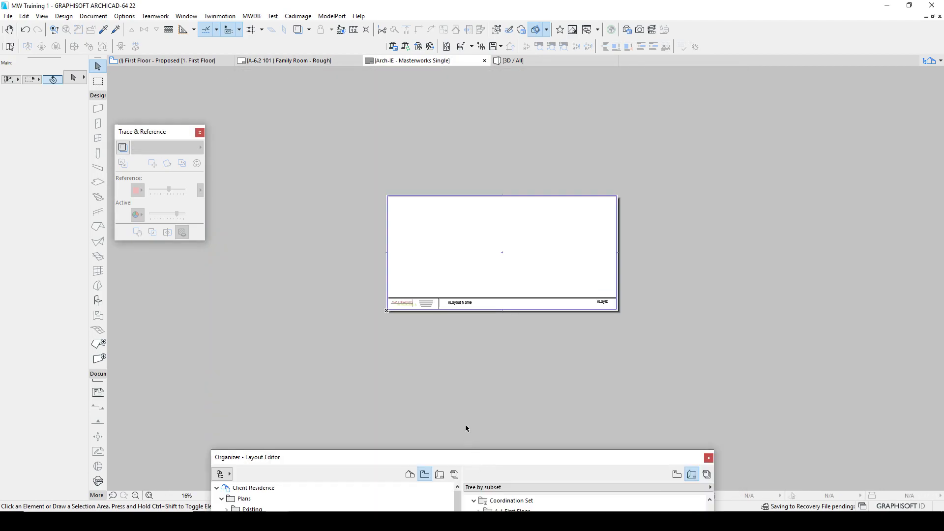
Step: Set the anchor point of the #Layout Name text in the Single master's title block to its top-left corner
{"action": "scroll", "coordinate": [460, 304], "scroll_direction": "up", "scroll_amount": 3}
{"action": "left_click", "coordinate": [455, 308]}
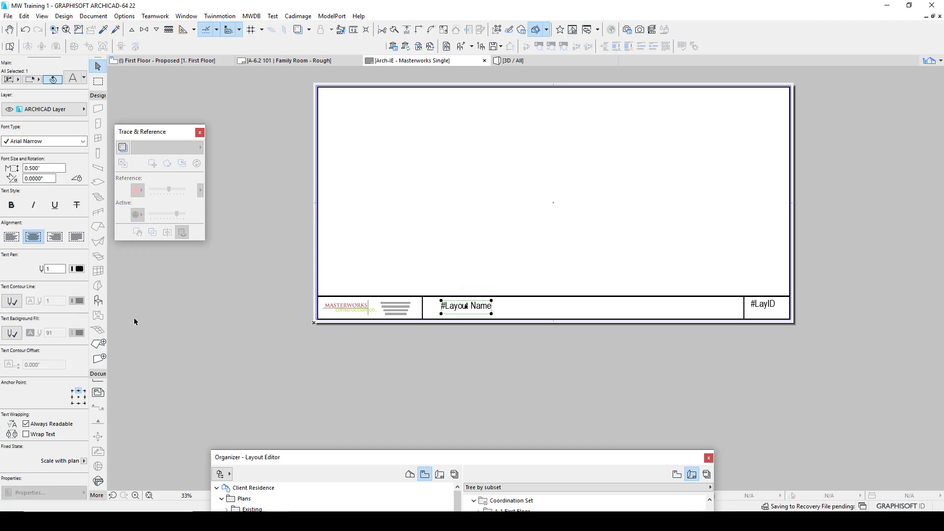
{"action": "left_click", "coordinate": [72, 393]}
{"action": "left_click", "coordinate": [429, 360]}
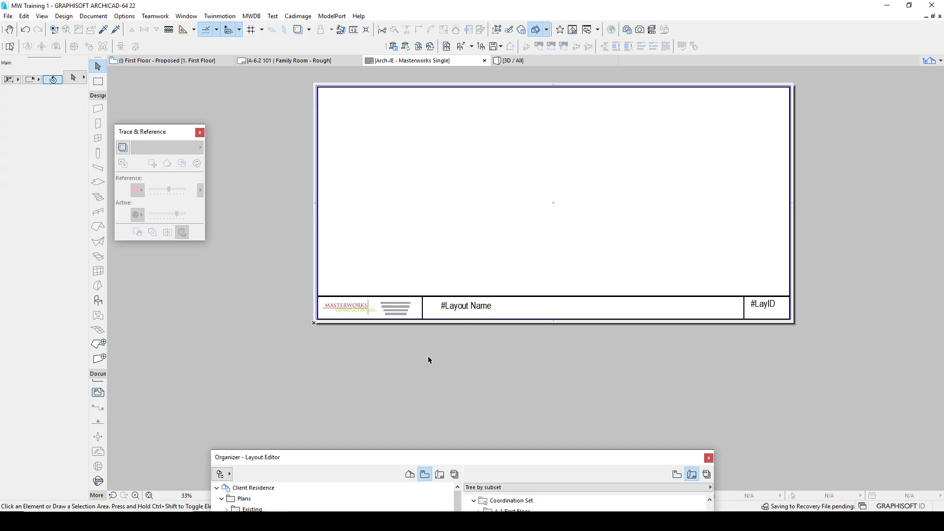
Step: Open the Arch-IE - Masterworks Double master layout and set its #Layout Name text's anchor point to the top-left corner
{"action": "left_click_drag", "start_coordinate": [456, 460], "coordinate": [508, 427]}
{"action": "left_click", "coordinate": [498, 415]}
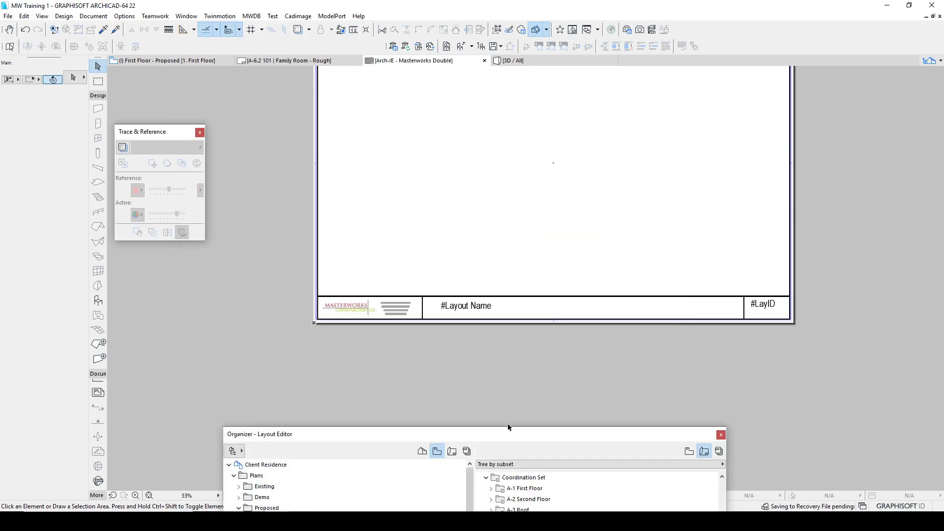
{"action": "left_click", "coordinate": [477, 306]}
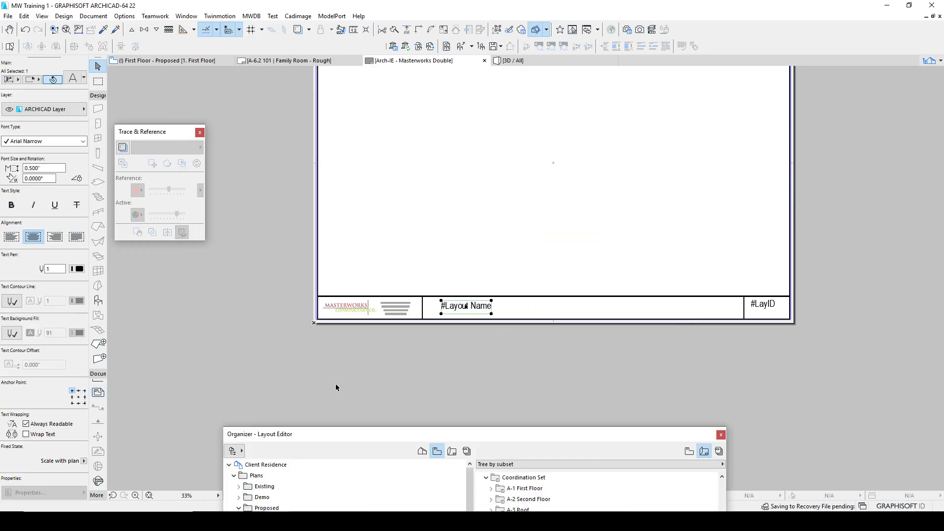
{"action": "left_click", "coordinate": [369, 381]}
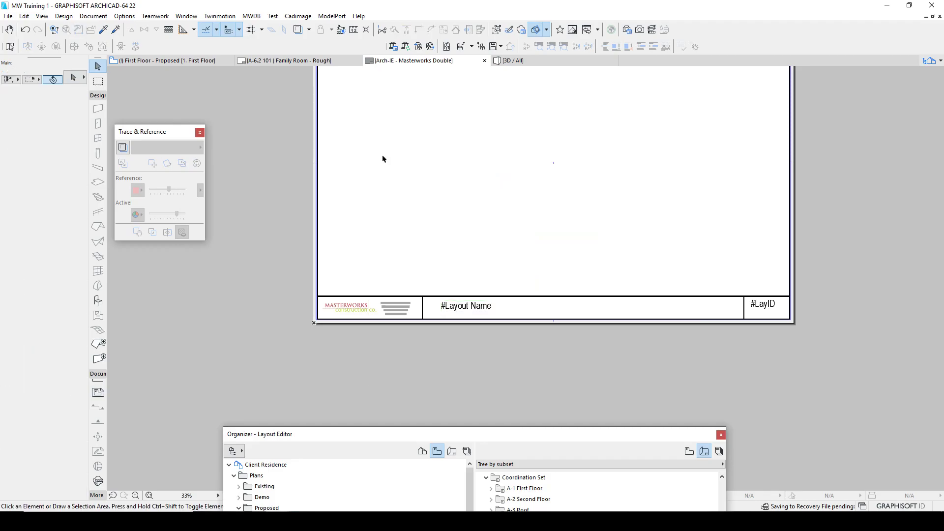
Step: Return to the A-6.2 Family Room - Rough layout, then close the Organizer and the Masterworks Double master layout
{"action": "left_click", "coordinate": [302, 61]}
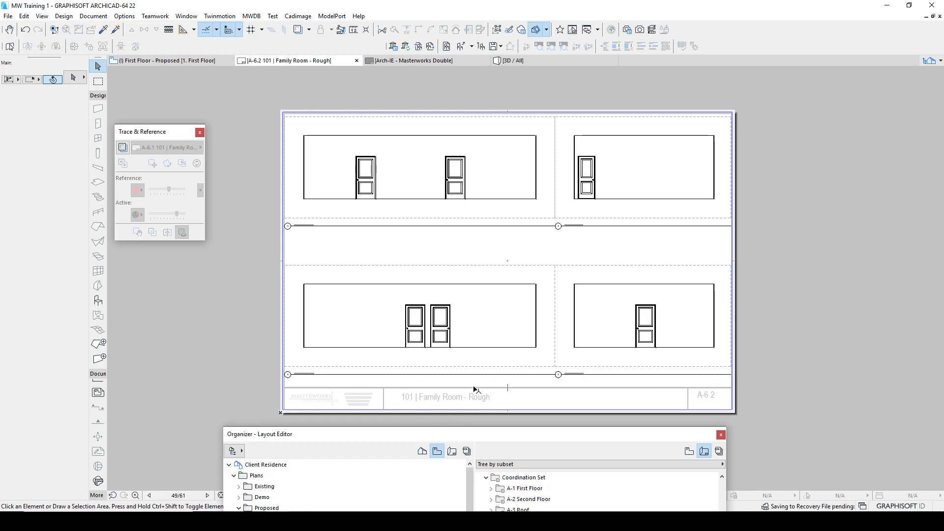
{"action": "left_click_drag", "start_coordinate": [463, 435], "coordinate": [522, 87]}
{"action": "left_click", "coordinate": [742, 95]}
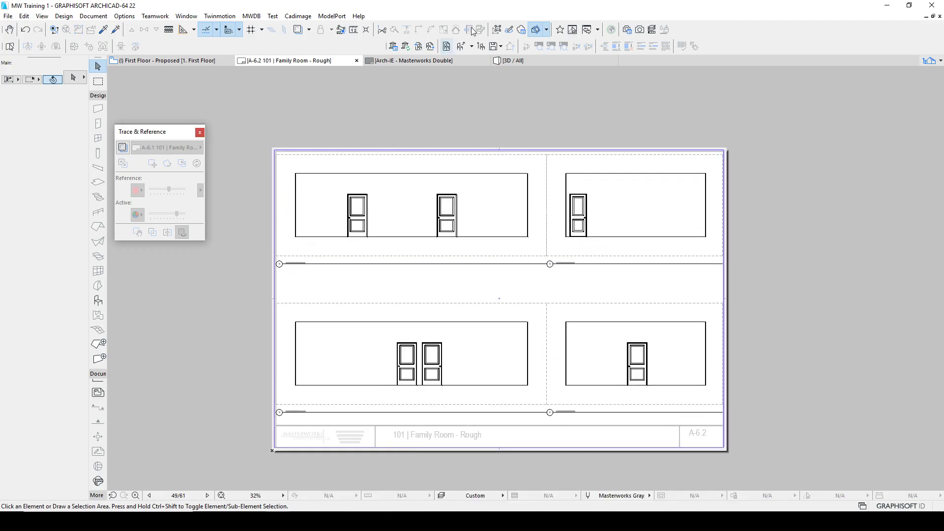
{"action": "left_click", "coordinate": [484, 60]}
{"action": "left_click", "coordinate": [468, 223]}
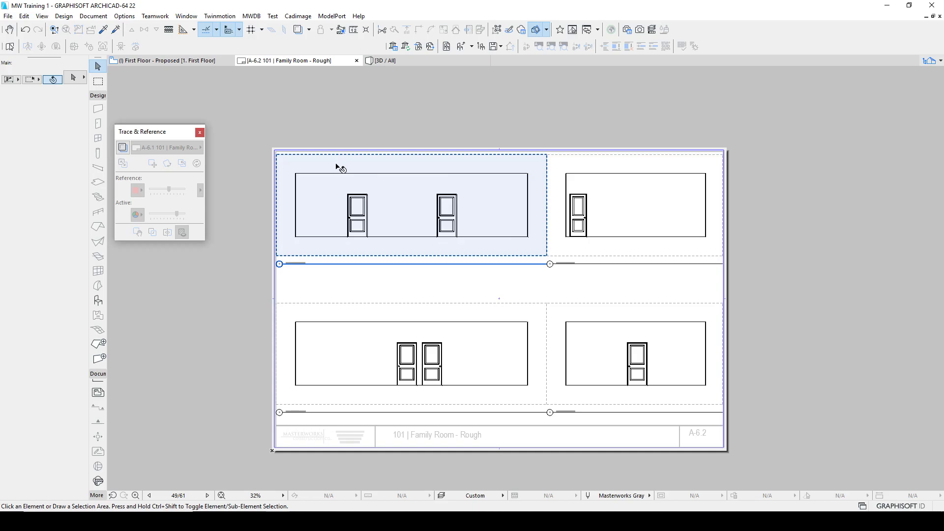
{"action": "left_click", "coordinate": [471, 165]}
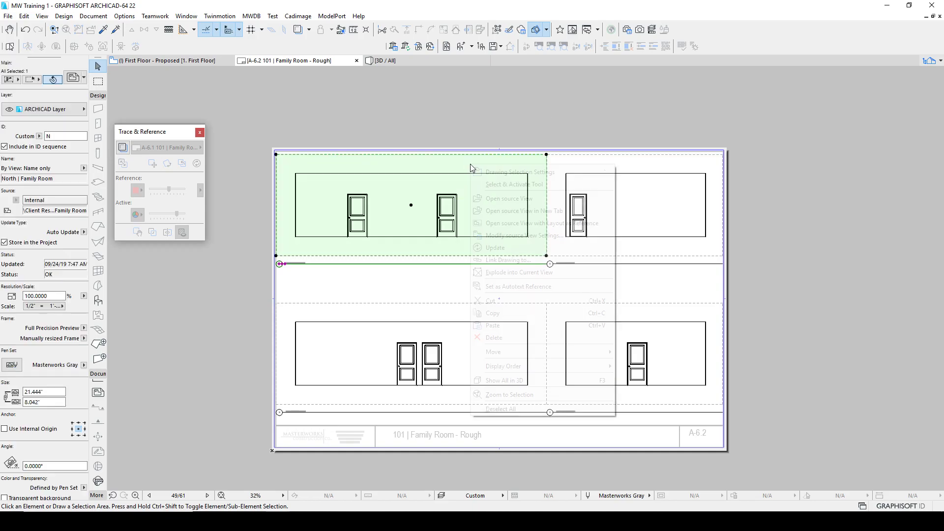
{"action": "right_click", "coordinate": [471, 166]}
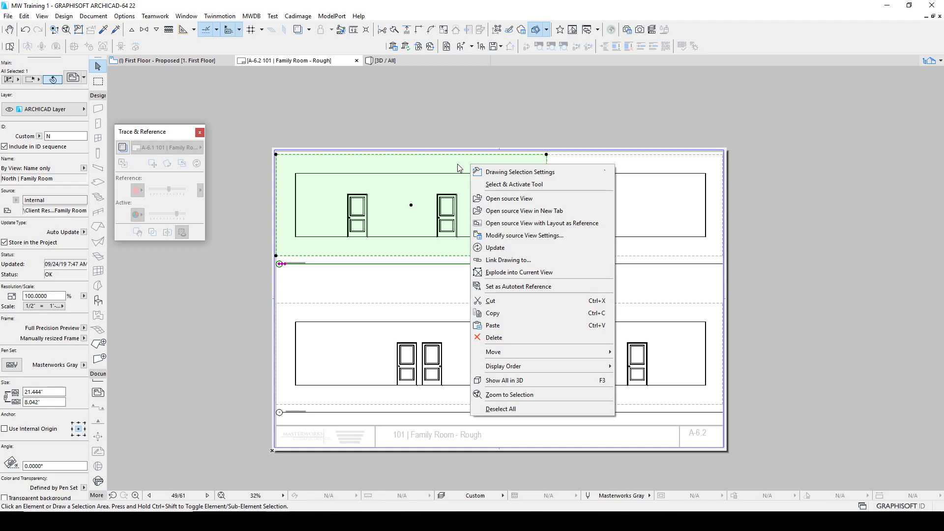
{"action": "key", "text": "Escape"}
{"action": "key", "text": "Escape"}
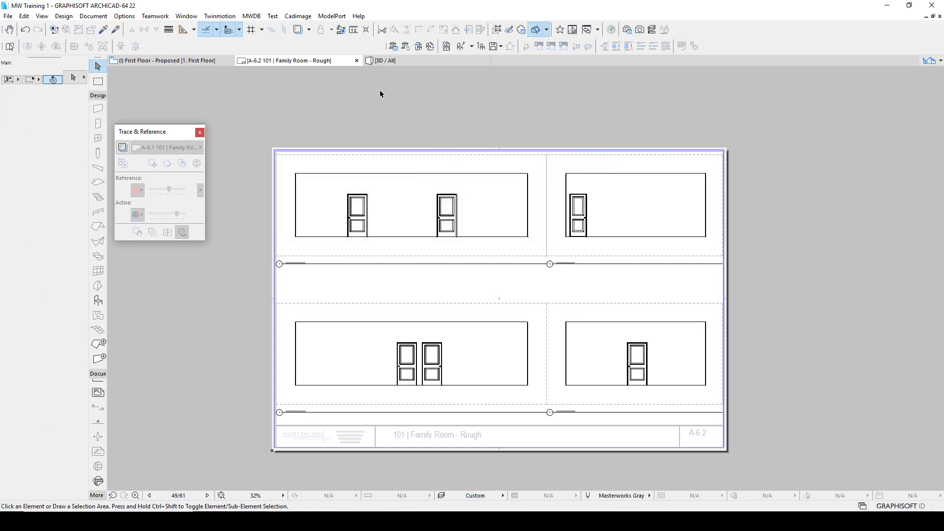
Step: Close the A-6.2 layout and open the Finish 101 East | Family Room interior elevation view
{"action": "left_click", "coordinate": [356, 61]}
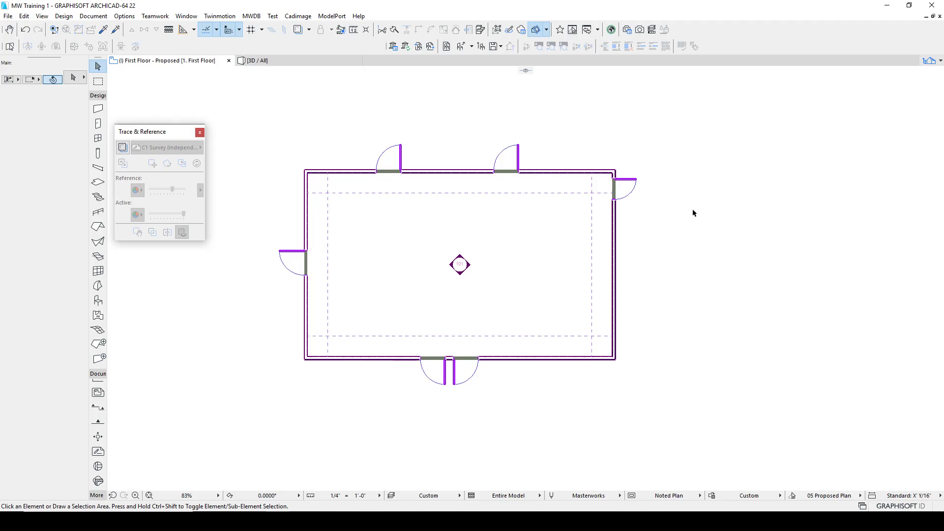
{"action": "left_click", "coordinate": [928, 62]}
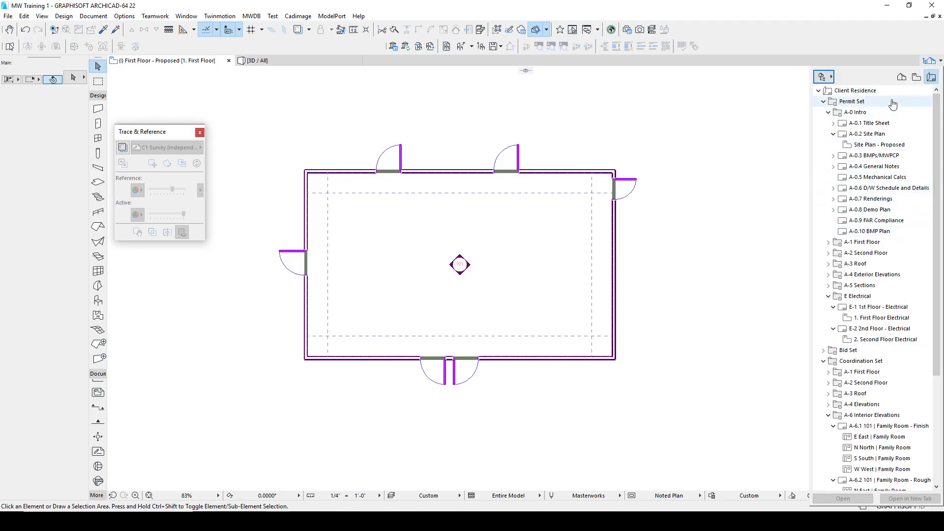
{"action": "left_click", "coordinate": [916, 78]}
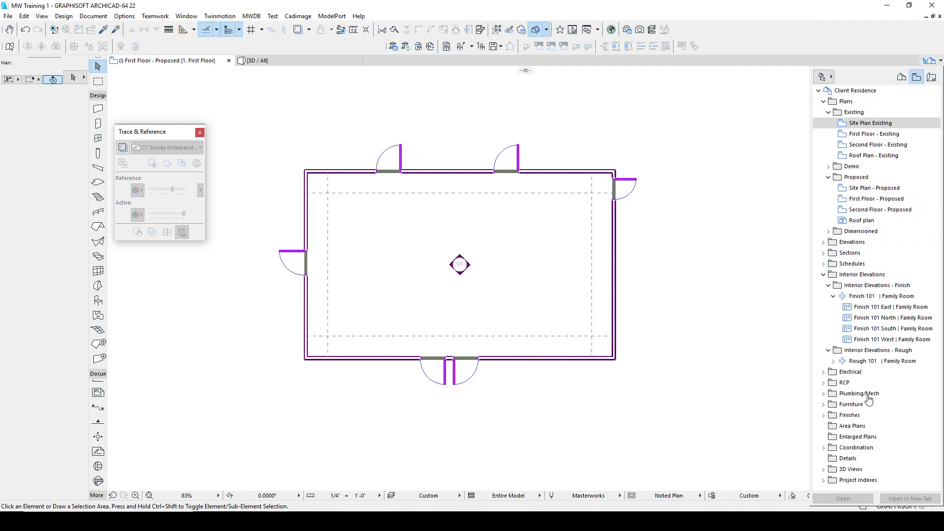
{"action": "double_click", "coordinate": [863, 309]}
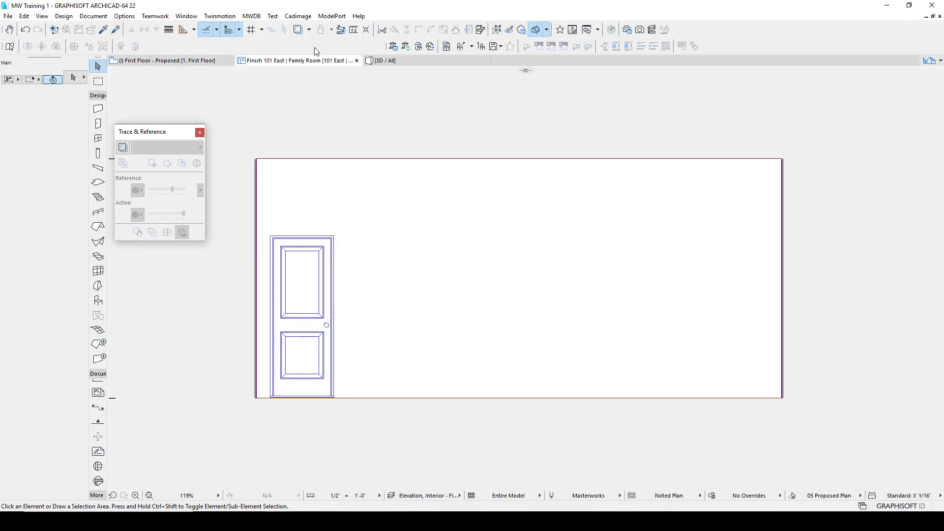
Step: Turn on tracing with the Rough 101 East | Family Room view as reference, and slightly lower the reference and active intensities
{"action": "left_click", "coordinate": [298, 29]}
{"action": "left_click", "coordinate": [308, 31]}
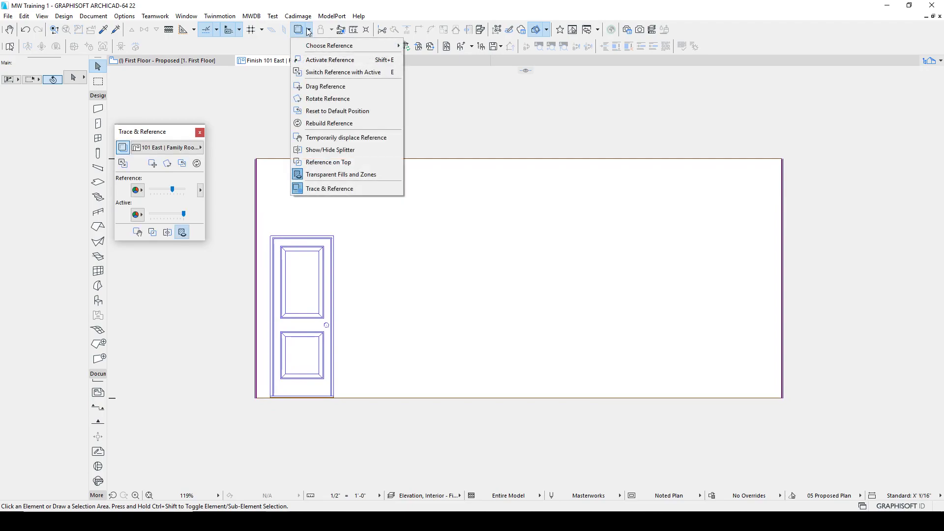
{"action": "mouse_move", "coordinate": [344, 45]}
{"action": "left_click", "coordinate": [438, 45]}
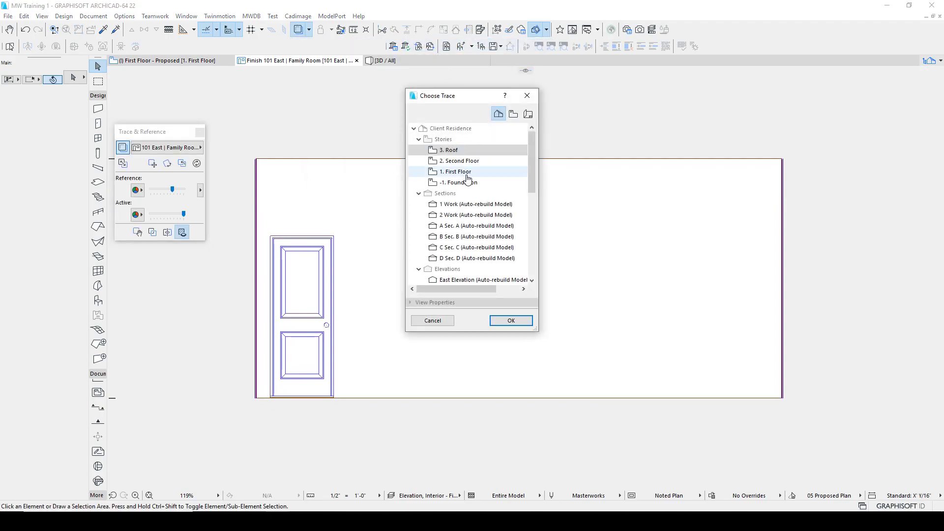
{"action": "left_click", "coordinate": [514, 115]}
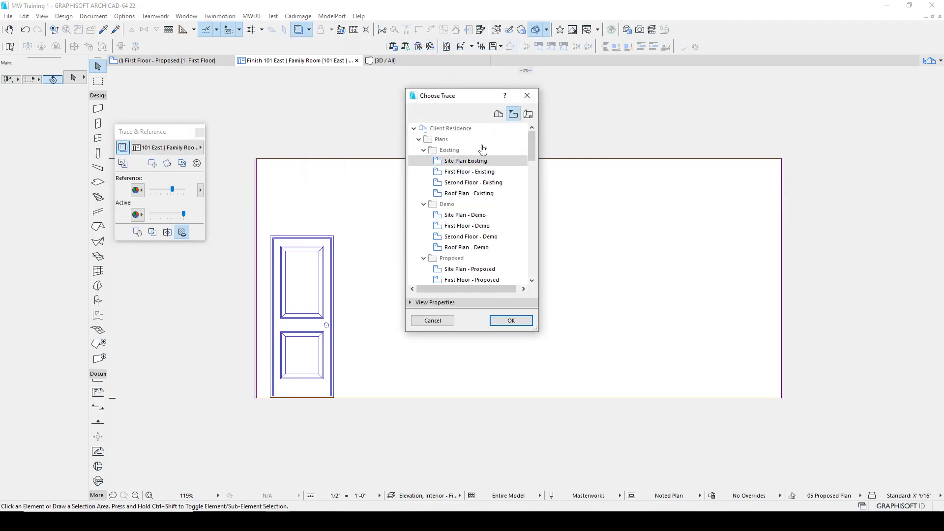
{"action": "left_click", "coordinate": [502, 116]}
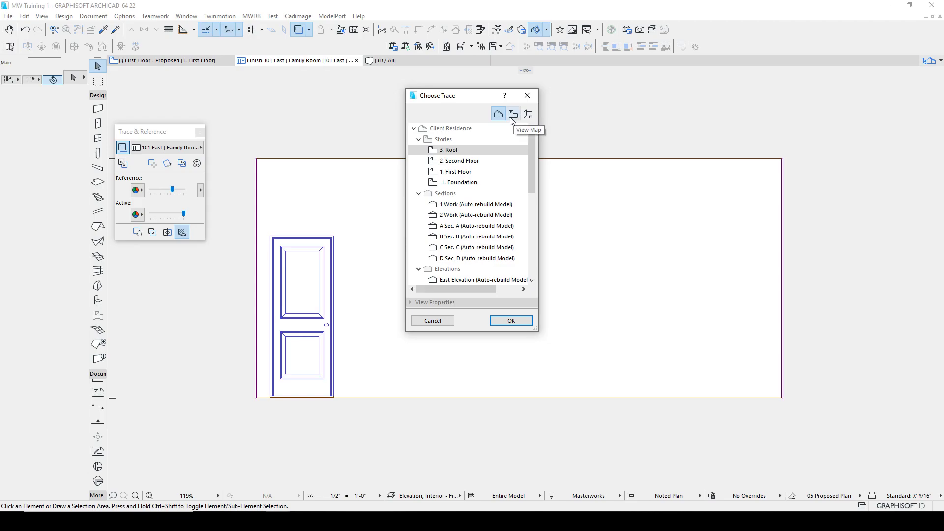
{"action": "left_click", "coordinate": [515, 118]}
{"action": "left_click_drag", "start_coordinate": [531, 144], "coordinate": [530, 219]}
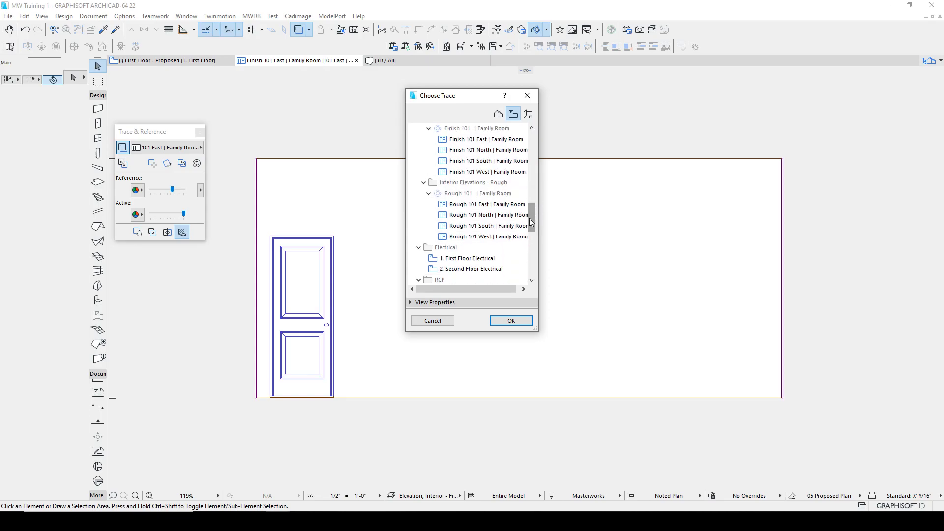
{"action": "left_click", "coordinate": [500, 208]}
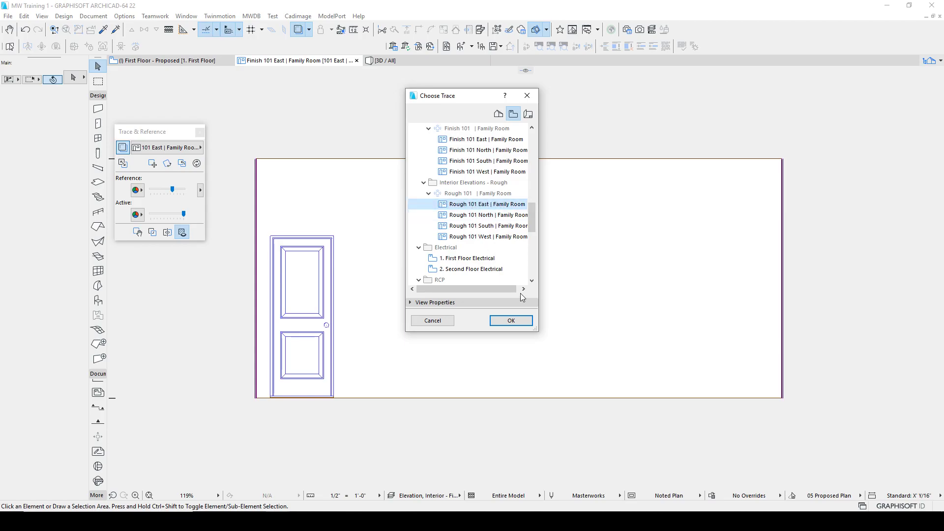
{"action": "left_click", "coordinate": [509, 321]}
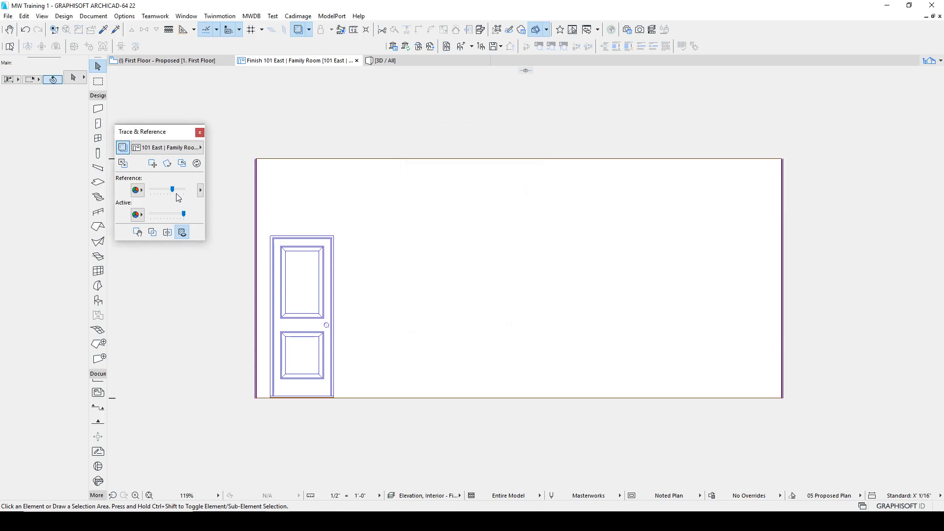
{"action": "left_click_drag", "start_coordinate": [173, 189], "coordinate": [179, 215]}
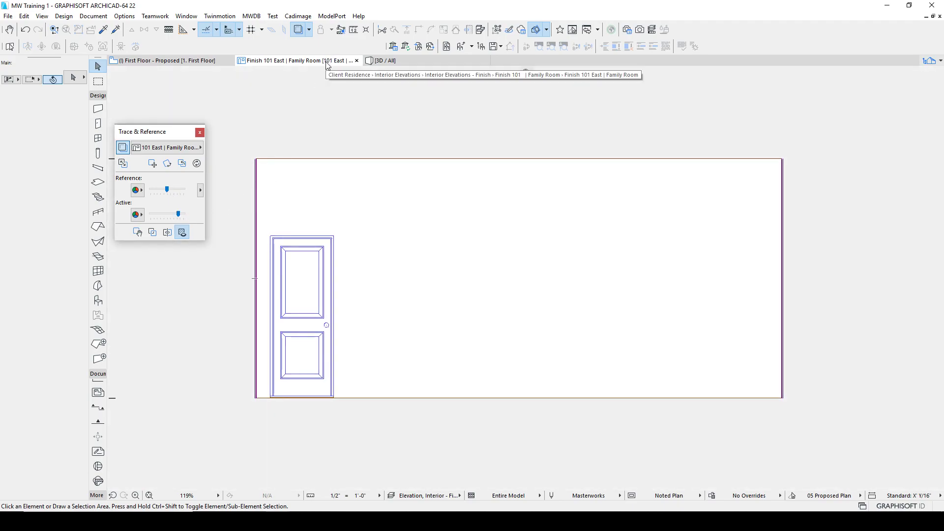
Step: Switch to the Rough 101 East | Family Room view and check its door against the traced reference
{"action": "mouse_move", "coordinate": [162, 132]}
{"action": "left_mouse_down"}
{"action": "mouse_move", "coordinate": [302, 109]}
{"action": "mouse_move", "coordinate": [205, 147]}
{"action": "left_mouse_up"}
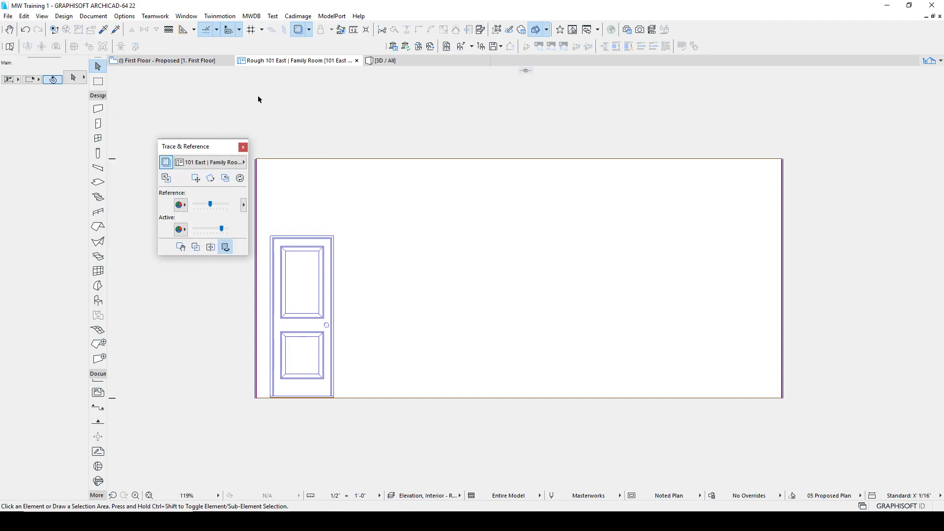
{"action": "left_click", "coordinate": [332, 240]}
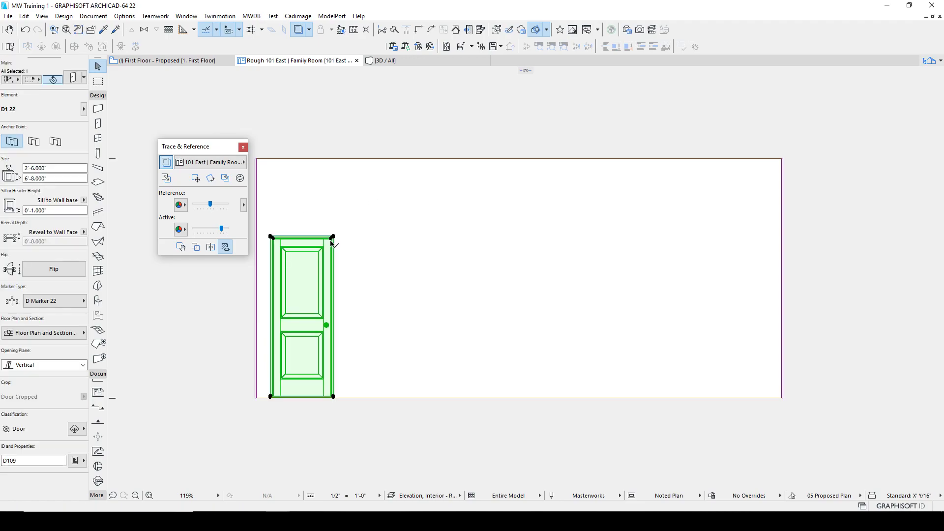
{"action": "left_click", "coordinate": [313, 114]}
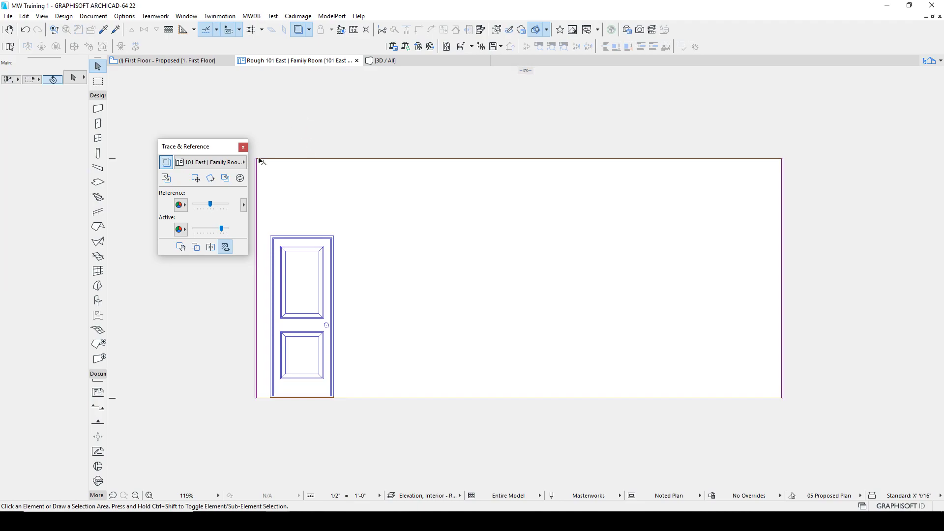
{"action": "left_click", "coordinate": [211, 162]}
{"action": "left_click", "coordinate": [212, 162]}
{"action": "left_click", "coordinate": [338, 237]}
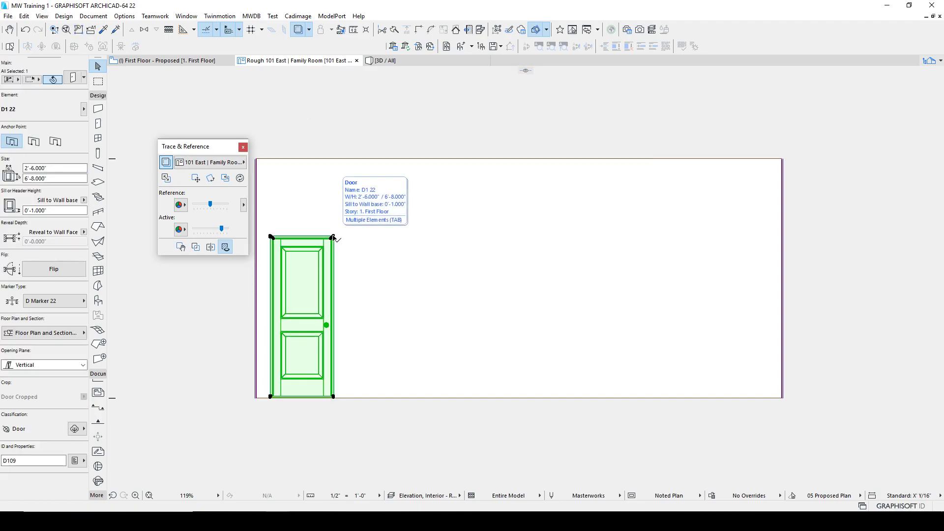
{"action": "key", "text": "Escape"}
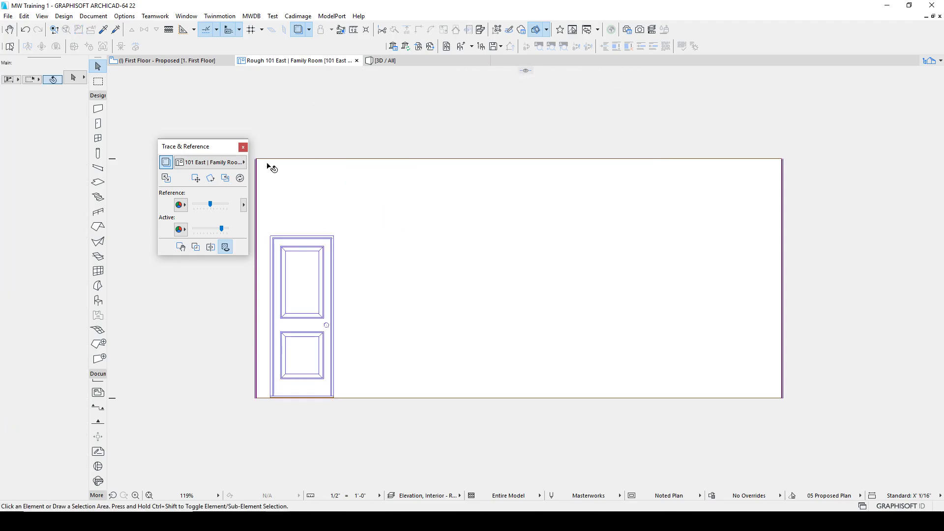
Step: Open the Organizer's View Editor and examine the view settings of the Rough 101 | Family Room elevation group
{"action": "left_click", "coordinate": [929, 61]}
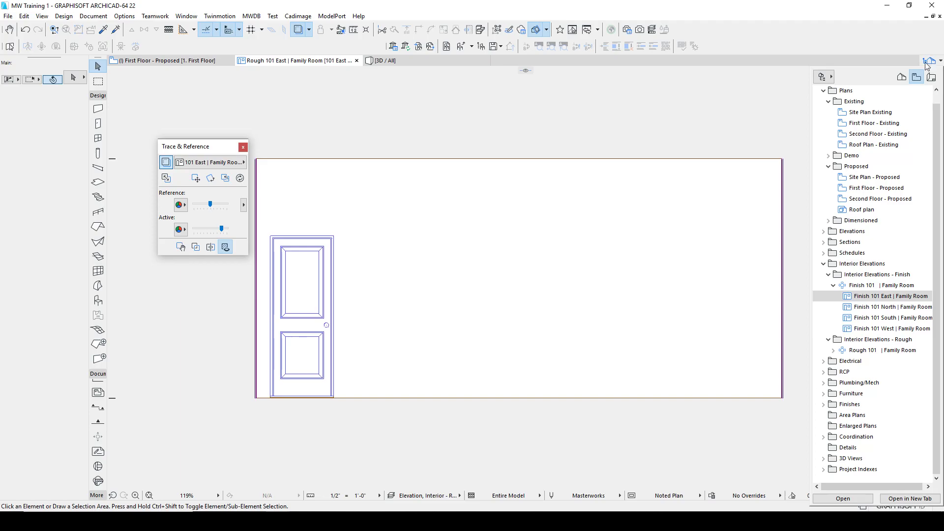
{"action": "left_click", "coordinate": [865, 341]}
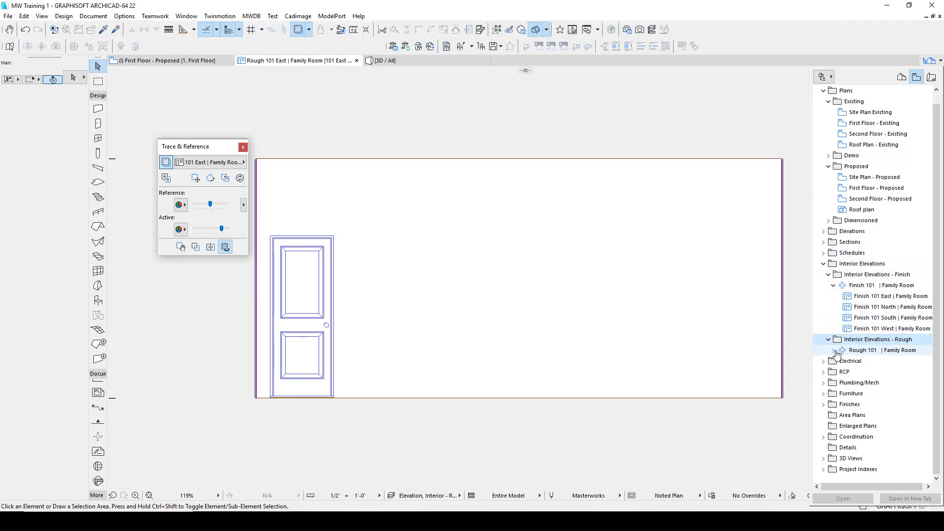
{"action": "double_click", "coordinate": [864, 351]}
{"action": "left_click", "coordinate": [823, 77]}
{"action": "left_click", "coordinate": [845, 94]}
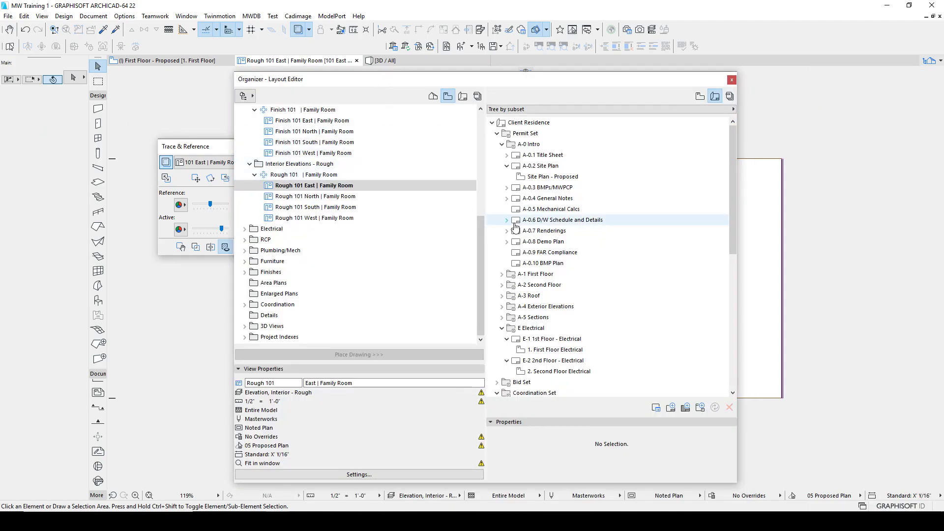
{"action": "left_click", "coordinate": [700, 95]}
{"action": "left_click", "coordinate": [551, 176]}
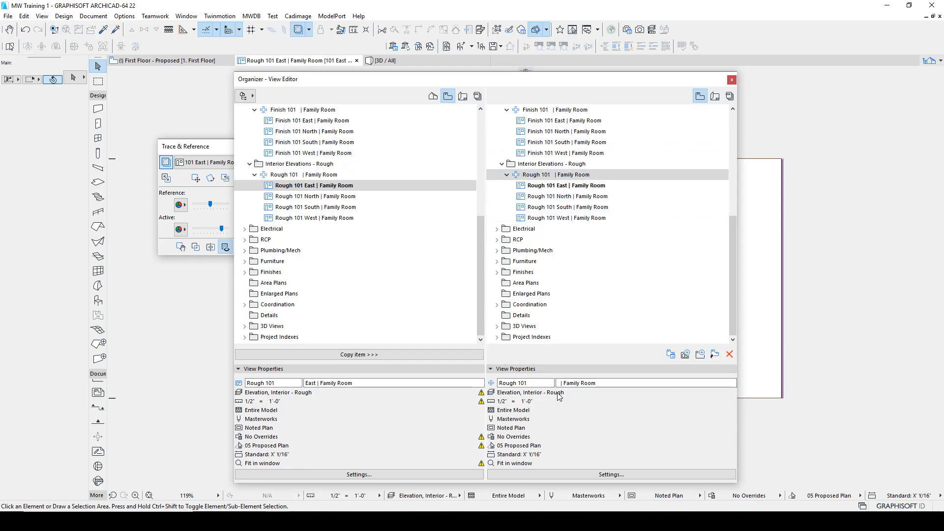
Step: Go through the Rough 101 East, North, South and West views with their settings, ending on the East view
{"action": "left_click", "coordinate": [561, 186]}
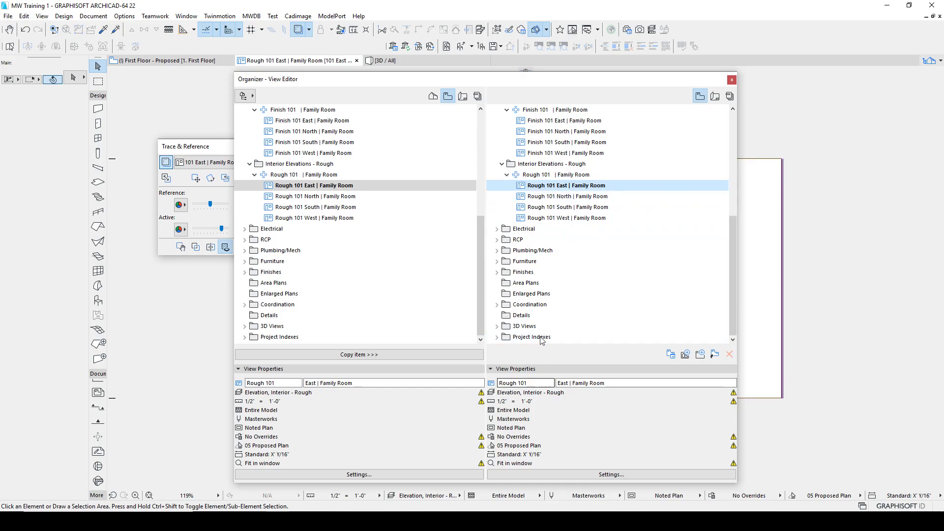
{"action": "left_click", "coordinate": [544, 196]}
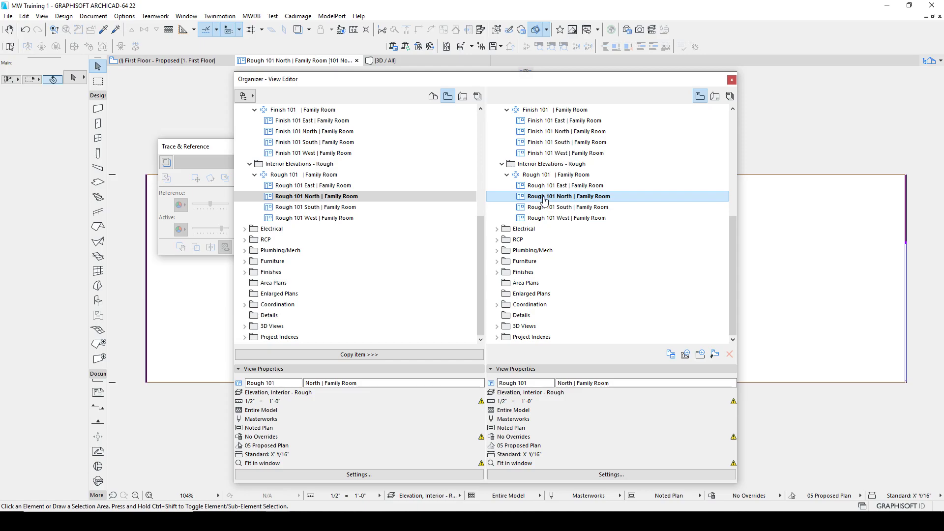
{"action": "left_click", "coordinate": [544, 207]}
{"action": "left_click", "coordinate": [545, 218]}
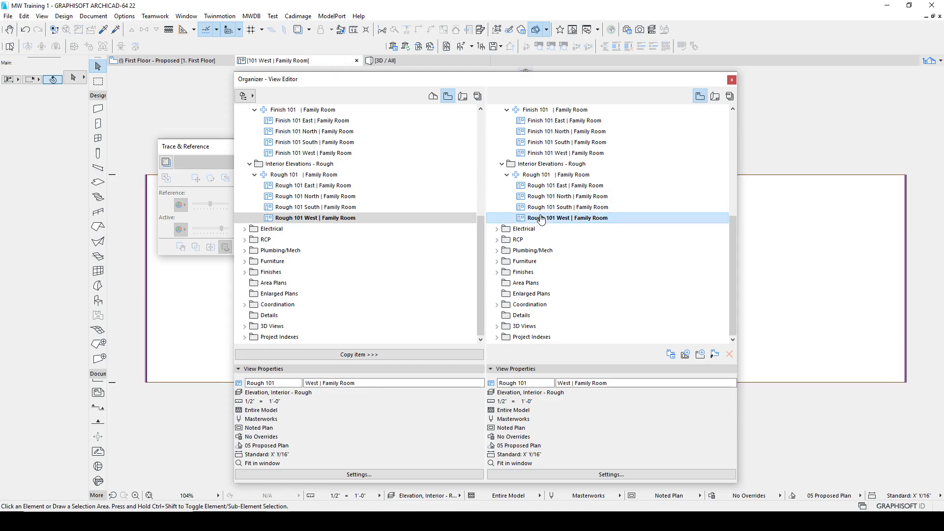
{"action": "left_click", "coordinate": [541, 187]}
{"action": "mouse_move", "coordinate": [568, 100]}
{"action": "left_mouse_down"}
{"action": "mouse_move", "coordinate": [545, 229]}
{"action": "mouse_move", "coordinate": [563, 405]}
{"action": "left_mouse_up"}
{"action": "scroll", "coordinate": [475, 311], "scroll_direction": "down", "scroll_amount": 2}
{"action": "left_click", "coordinate": [387, 271]}
{"action": "left_click", "coordinate": [388, 265]}
{"action": "left_click", "coordinate": [383, 256]}
{"action": "left_click", "coordinate": [396, 321]}
{"action": "left_click_drag", "start_coordinate": [580, 388], "coordinate": [565, 152]}
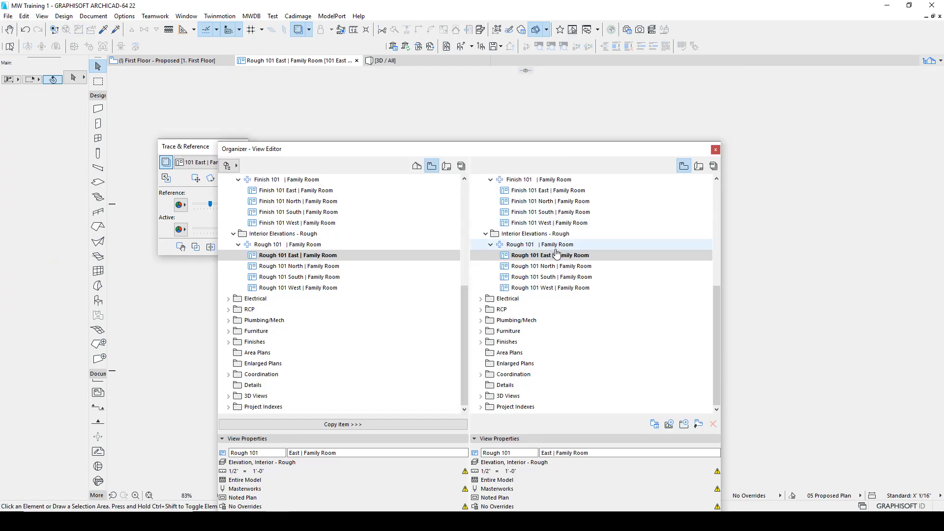
Step: Try to hide every layer except Annotation - Elevation, Rough without updating the layer combination, and reopen the Rough 101 East view
{"action": "key", "text": "ctrl+l"}
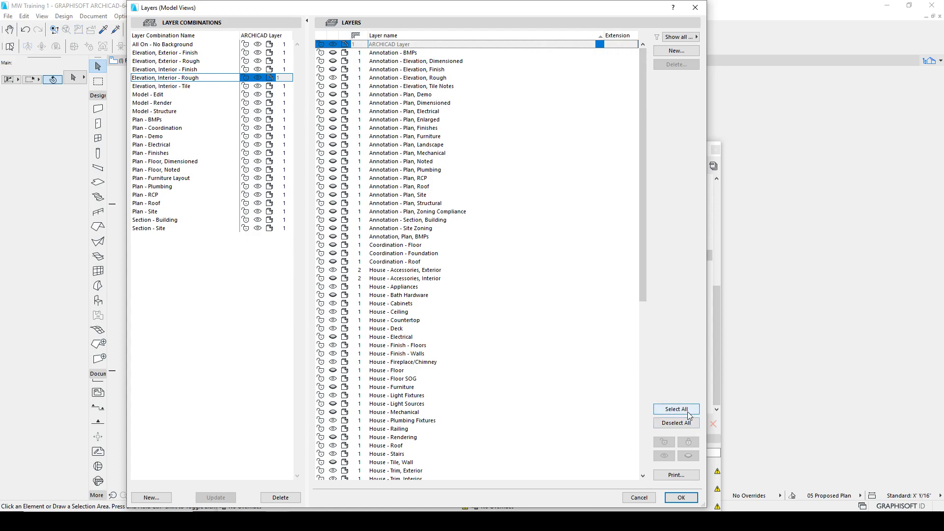
{"action": "left_click", "coordinate": [677, 409]}
{"action": "left_click", "coordinate": [667, 457]}
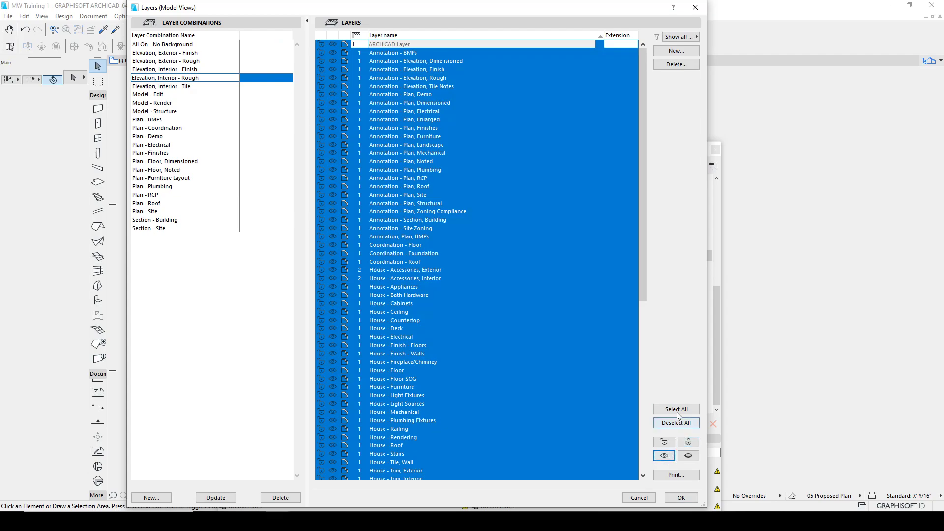
{"action": "left_click", "coordinate": [688, 456]}
{"action": "left_click", "coordinate": [676, 423]}
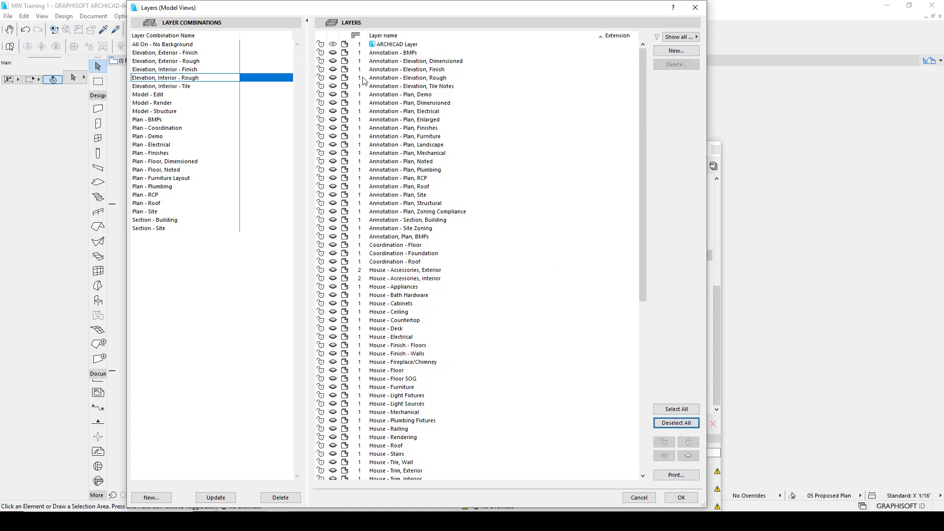
{"action": "left_click", "coordinate": [334, 80]}
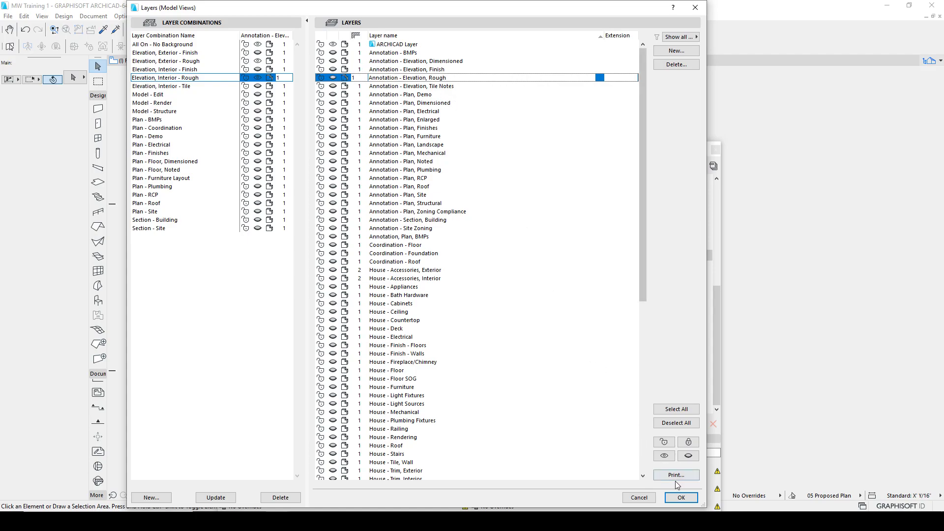
{"action": "left_click", "coordinate": [681, 498]}
{"action": "left_click", "coordinate": [561, 256]}
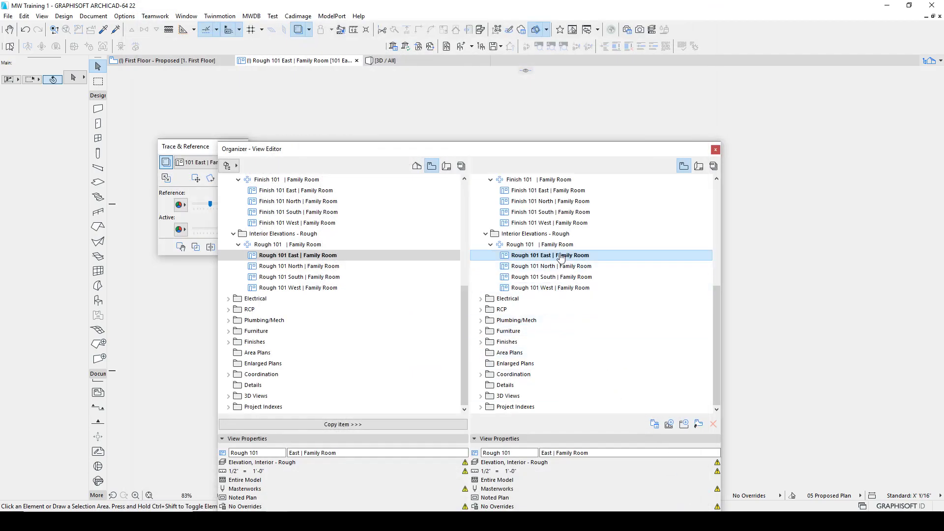
Step: Tint the trace reference light red and slightly lower the active intensity, moving the Organizer clear of the elevation's door
{"action": "left_click_drag", "start_coordinate": [574, 151], "coordinate": [643, 281]}
{"action": "left_click", "coordinate": [298, 60]}
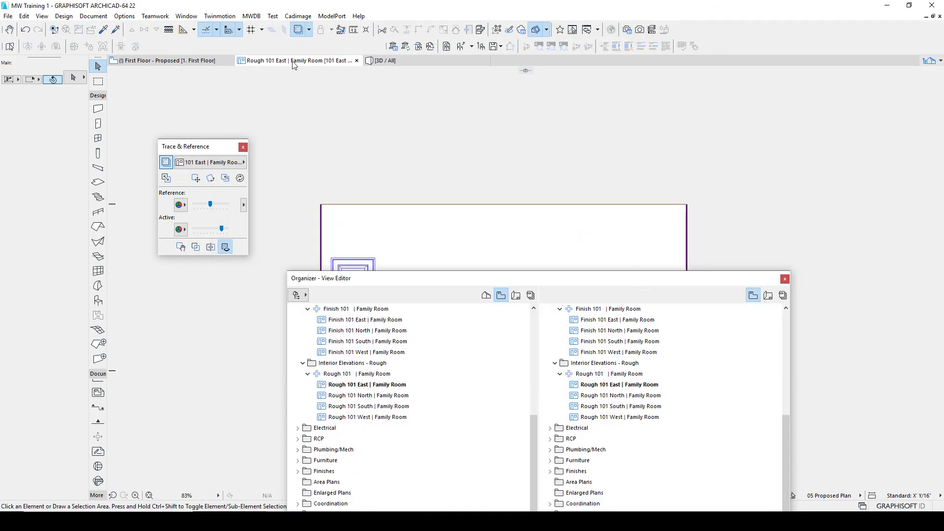
{"action": "left_click_drag", "start_coordinate": [221, 228], "coordinate": [215, 229]}
{"action": "left_click", "coordinate": [181, 205]}
{"action": "left_click", "coordinate": [209, 212]}
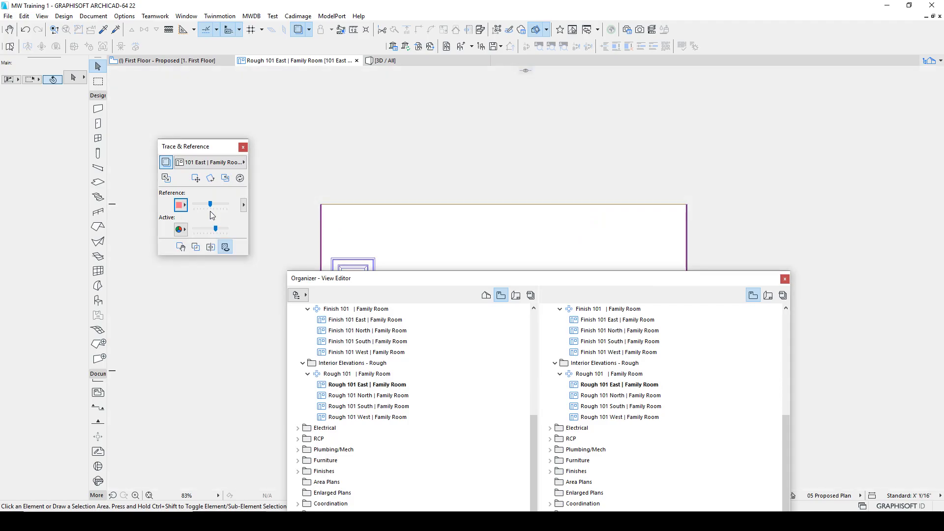
{"action": "left_click_drag", "start_coordinate": [373, 287], "coordinate": [504, 159]}
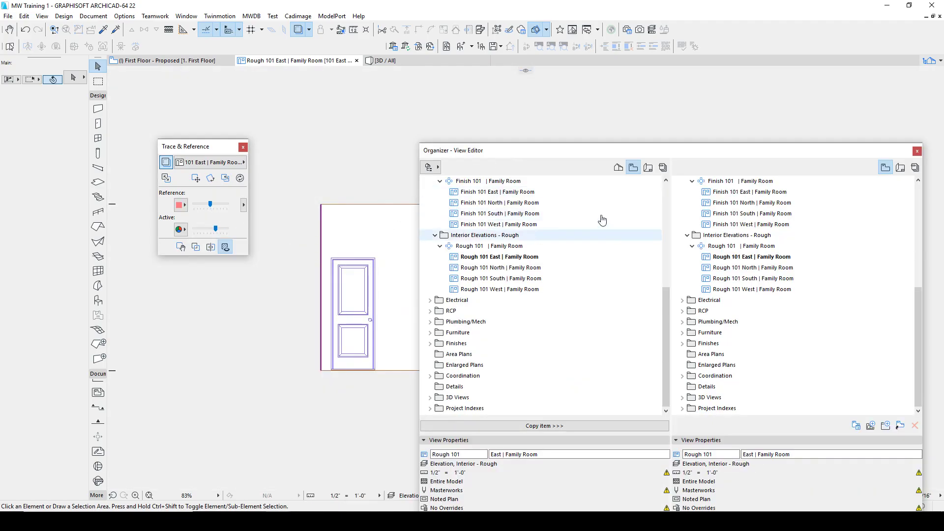
{"action": "left_click_drag", "start_coordinate": [642, 155], "coordinate": [550, 134]}
Step: Update the Elevation, Interior - Rough layer combination to show only Annotation - Elevation, Rough besides the ARCHICAD Layer, and close the Organizer
{"action": "key", "text": "ctrl+l"}
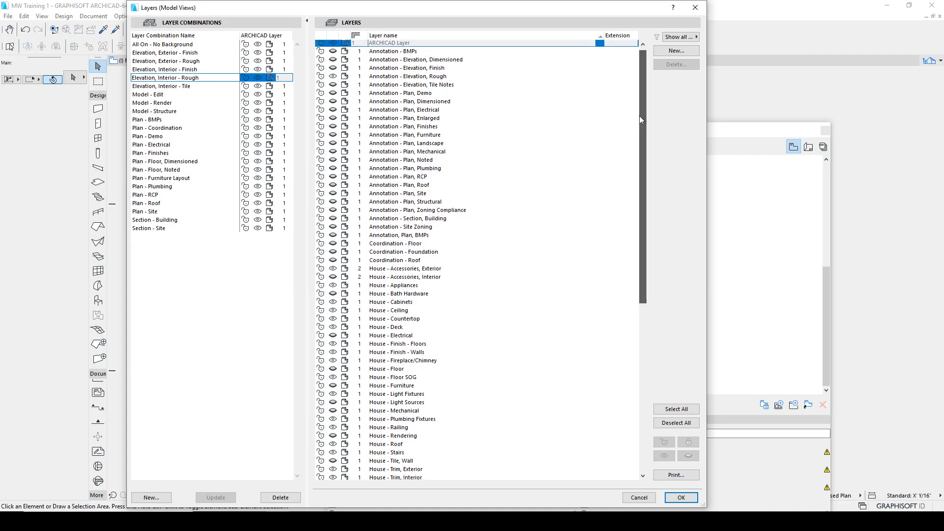
{"action": "left_click", "coordinate": [677, 410]}
{"action": "left_click", "coordinate": [689, 455]}
{"action": "left_click", "coordinate": [676, 423]}
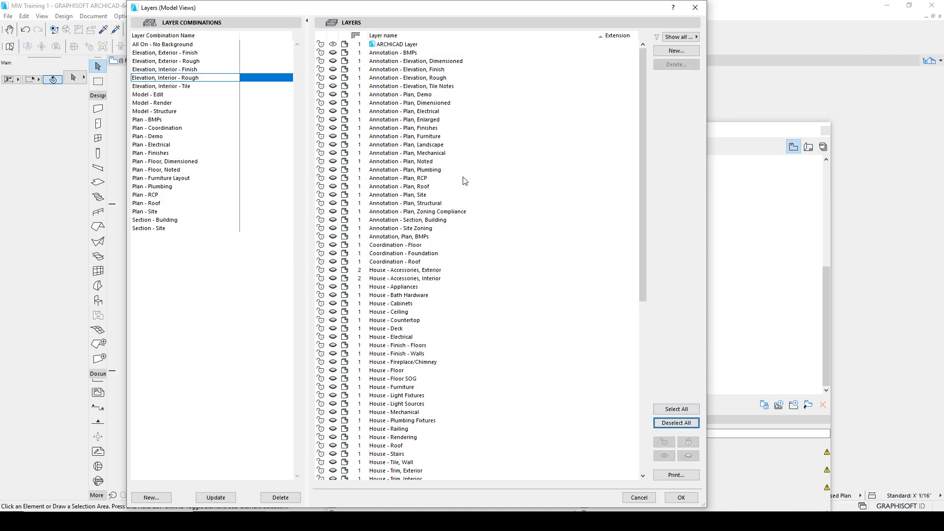
{"action": "left_click", "coordinate": [334, 80]}
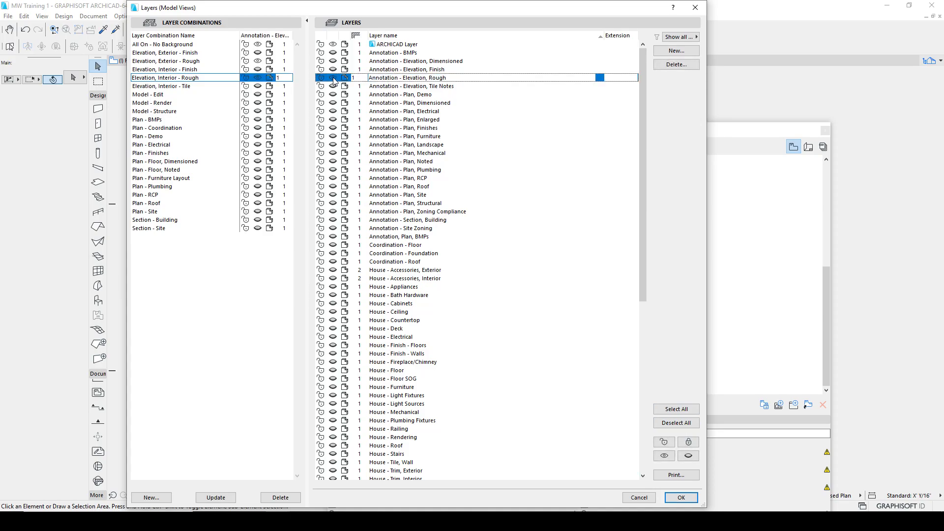
{"action": "left_click", "coordinate": [222, 497]}
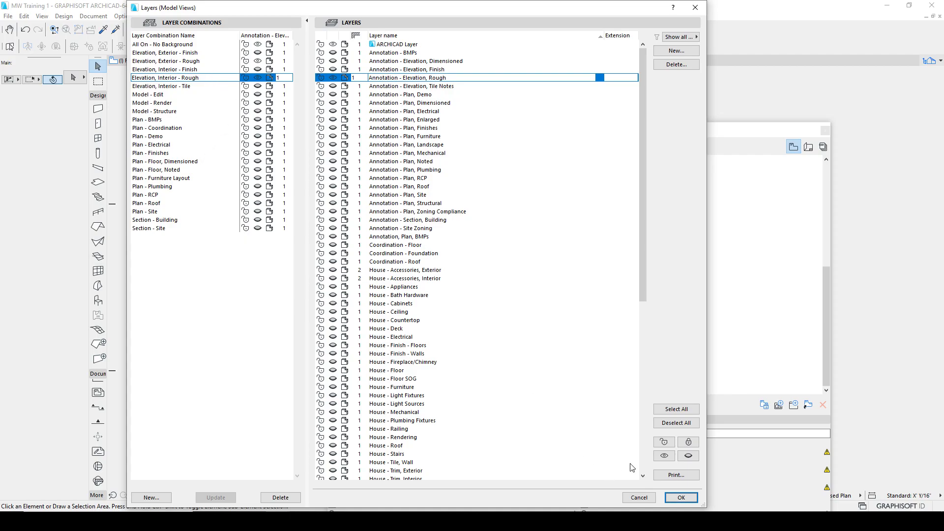
{"action": "left_click", "coordinate": [681, 498]}
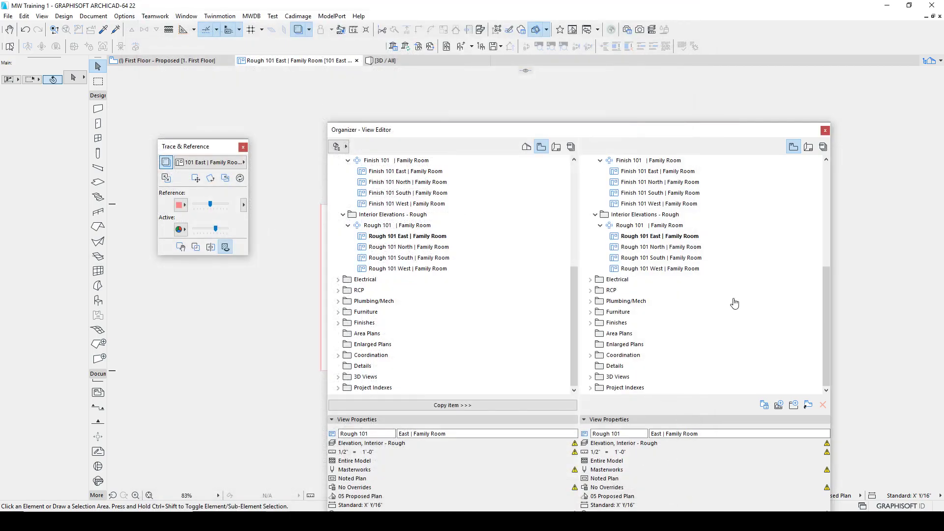
{"action": "left_click", "coordinate": [825, 131]}
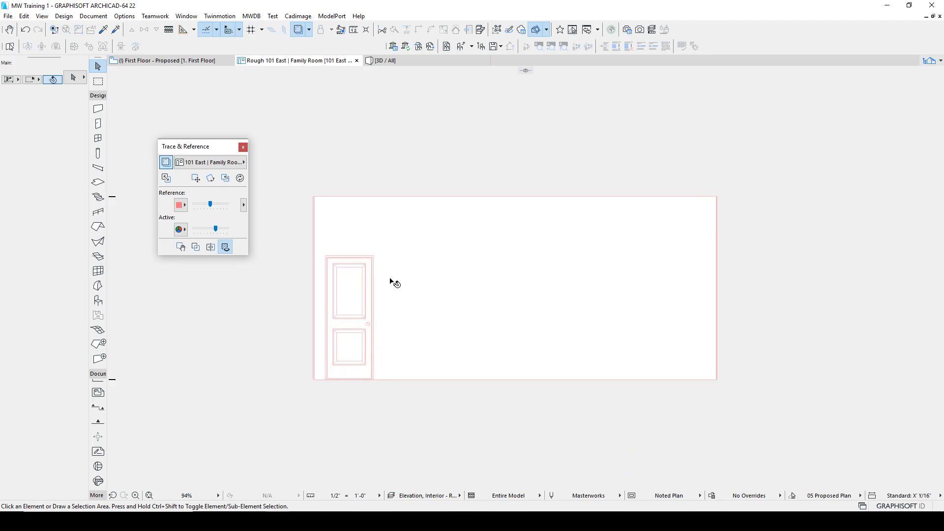
Step: Draw a rectangular fill about 22'-3" wide and 1'-7 5/8" high along the base of the traced elevation, spanning its outer edges
{"action": "scroll", "coordinate": [391, 281], "scroll_direction": "up", "scroll_amount": 3}
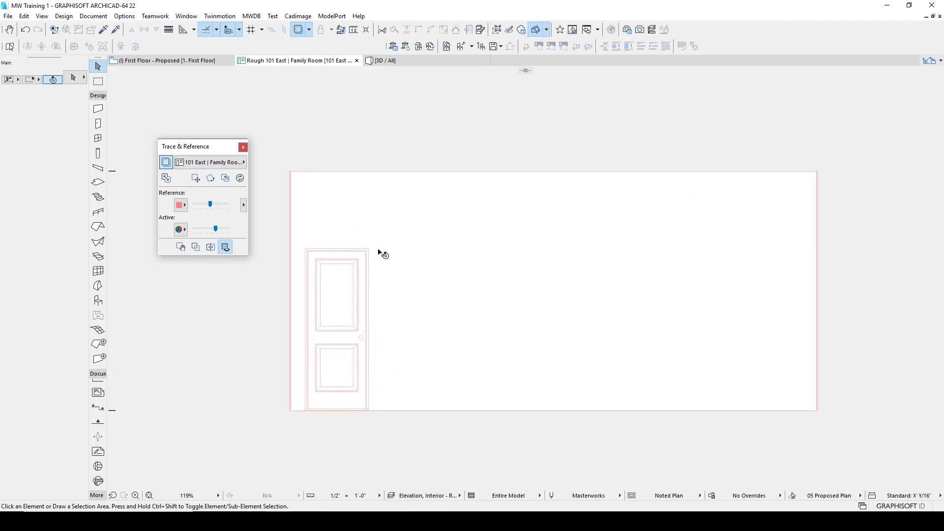
{"action": "left_click_drag", "start_coordinate": [181, 149], "coordinate": [167, 116]}
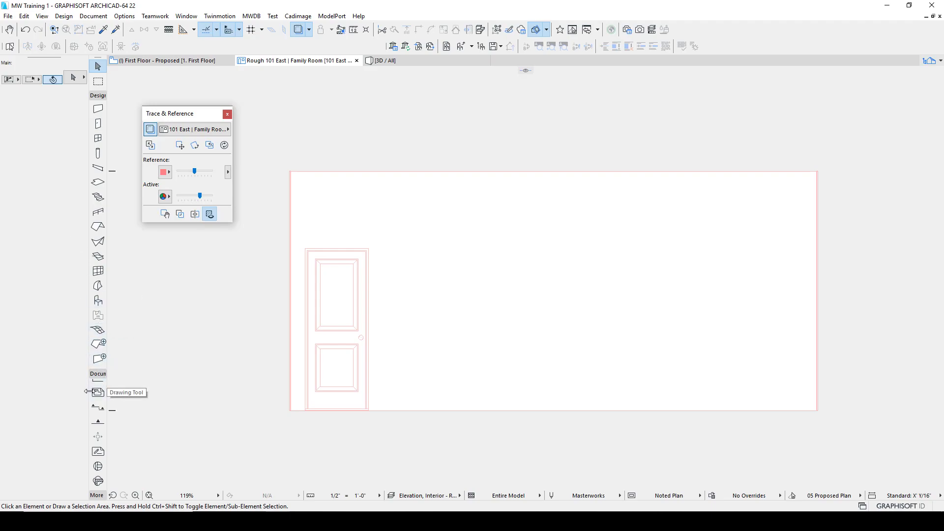
{"action": "scroll", "coordinate": [102, 396], "scroll_direction": "up", "scroll_amount": 5}
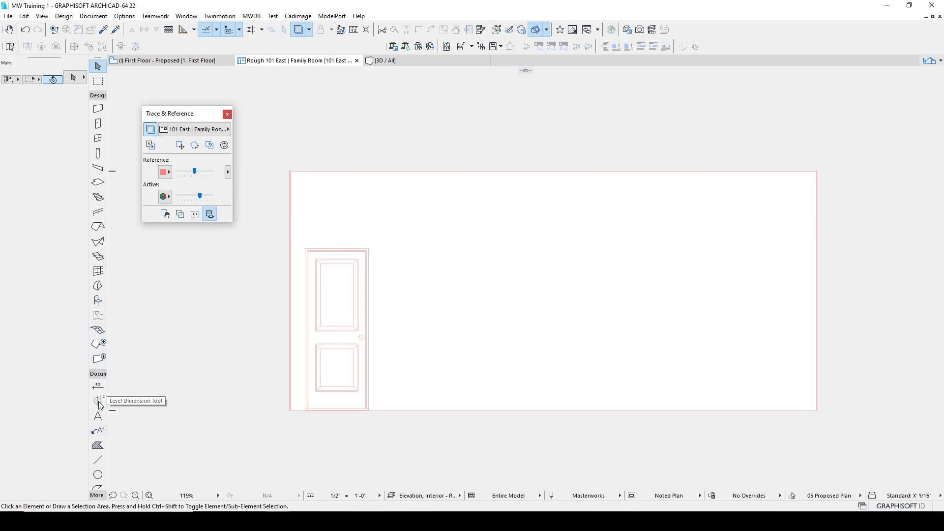
{"action": "left_click", "coordinate": [98, 445]}
{"action": "scroll", "coordinate": [288, 412], "scroll_direction": "up", "scroll_amount": 4}
{"action": "scroll", "coordinate": [288, 413], "scroll_direction": "up", "scroll_amount": 3}
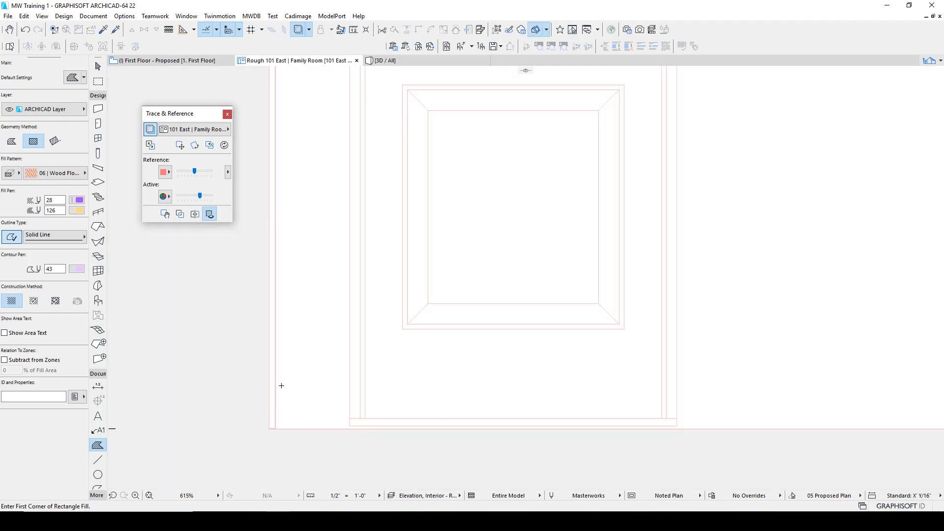
{"action": "left_click", "coordinate": [269, 229]}
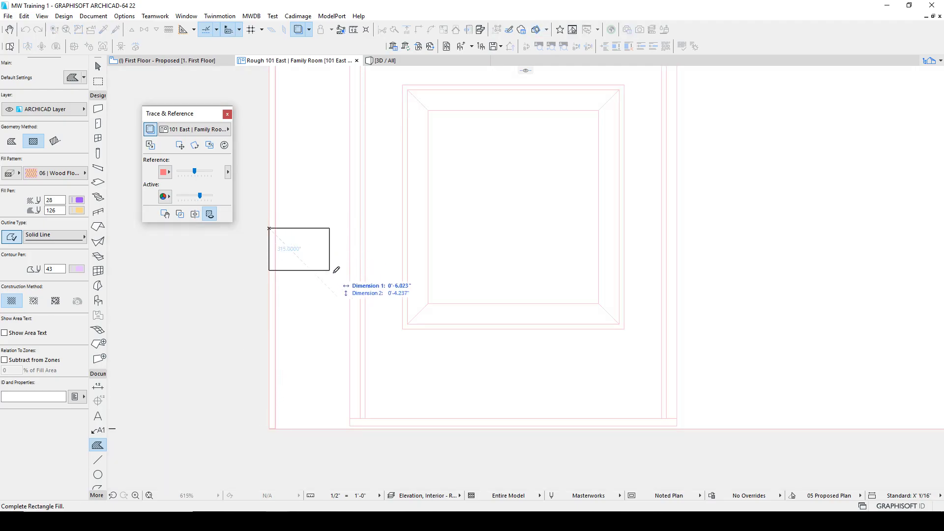
{"action": "scroll", "coordinate": [584, 304], "scroll_direction": "down", "scroll_amount": 3}
{"action": "scroll", "coordinate": [539, 285], "scroll_direction": "up", "scroll_amount": 3}
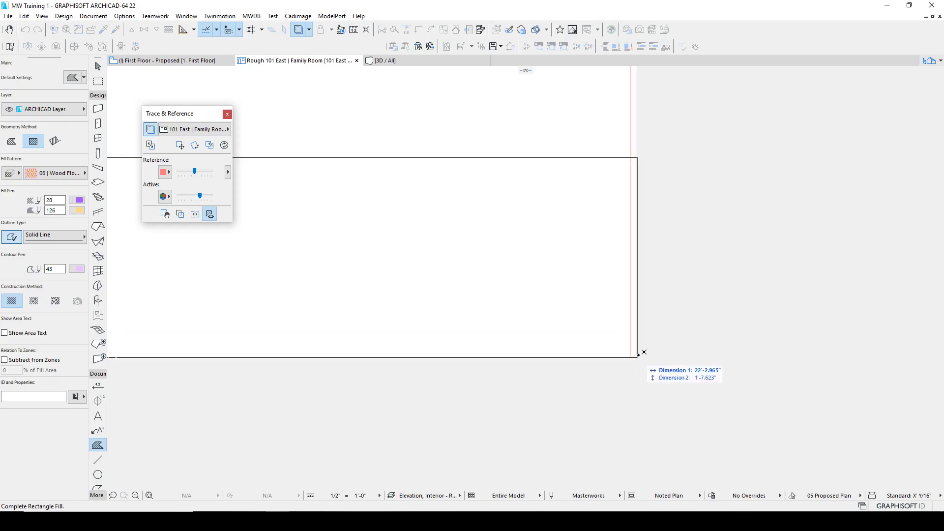
{"action": "left_click", "coordinate": [639, 355]}
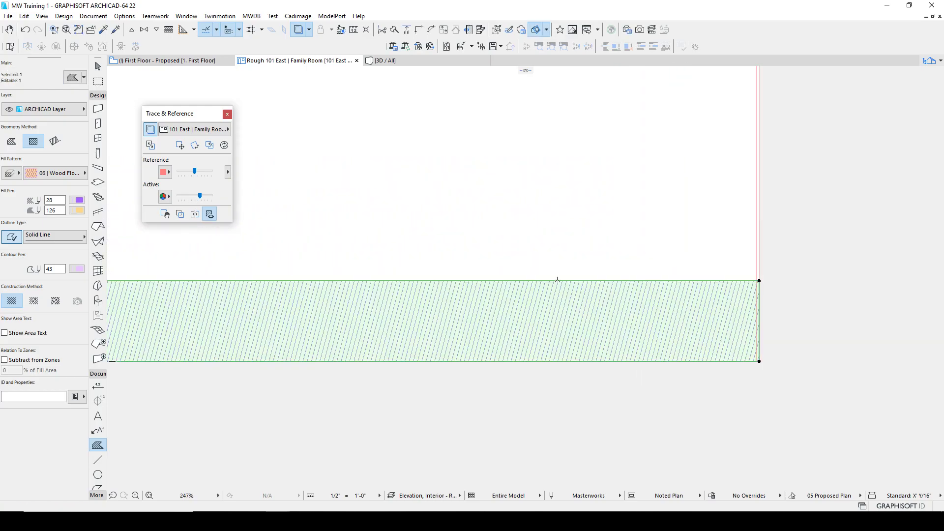
Step: Offset the fill's upper edge up to the top of the traced elevation so the fill covers the whole wall
{"action": "left_click", "coordinate": [557, 280]}
{"action": "left_click", "coordinate": [732, 153]}
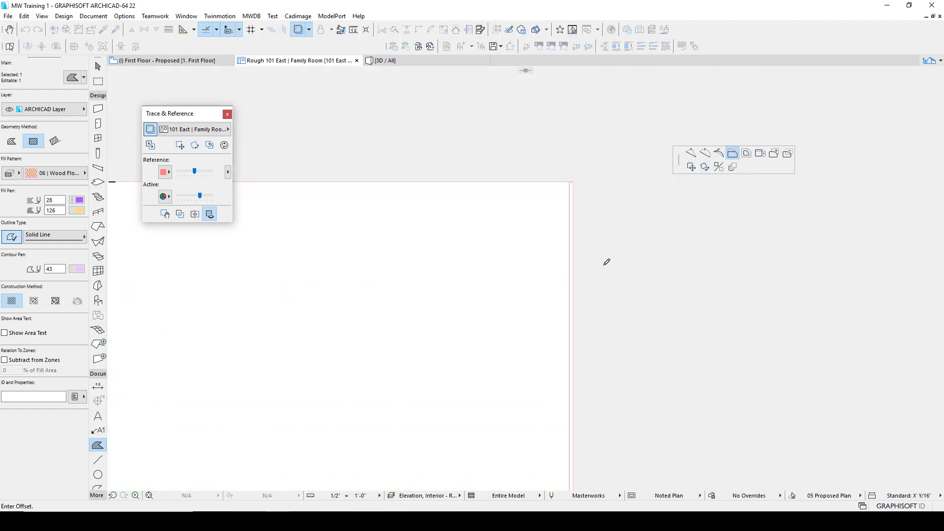
{"action": "left_click", "coordinate": [572, 178]}
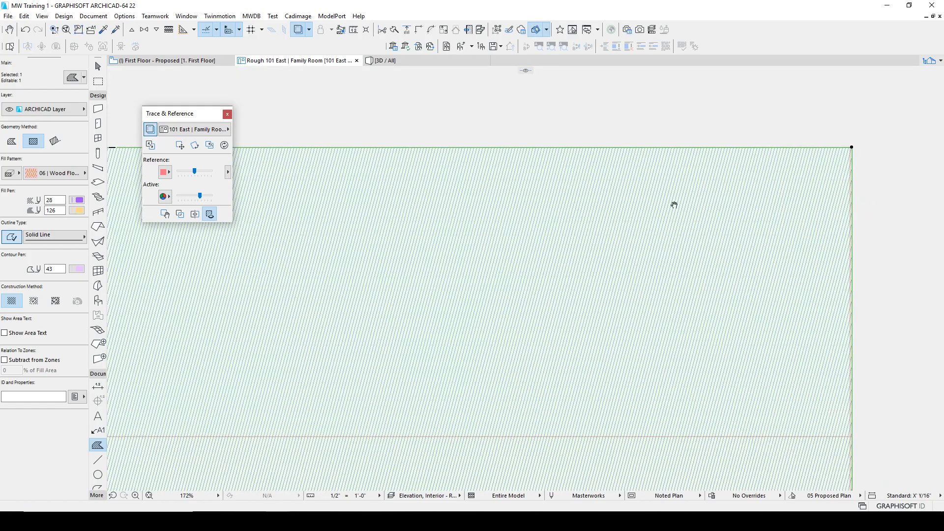
{"action": "scroll", "coordinate": [423, 216], "scroll_direction": "down", "scroll_amount": 3}
Step: Set the wall fill's pattern to the 12.5 % solid fill and its foreground pen to 48
{"action": "left_click", "coordinate": [55, 173]}
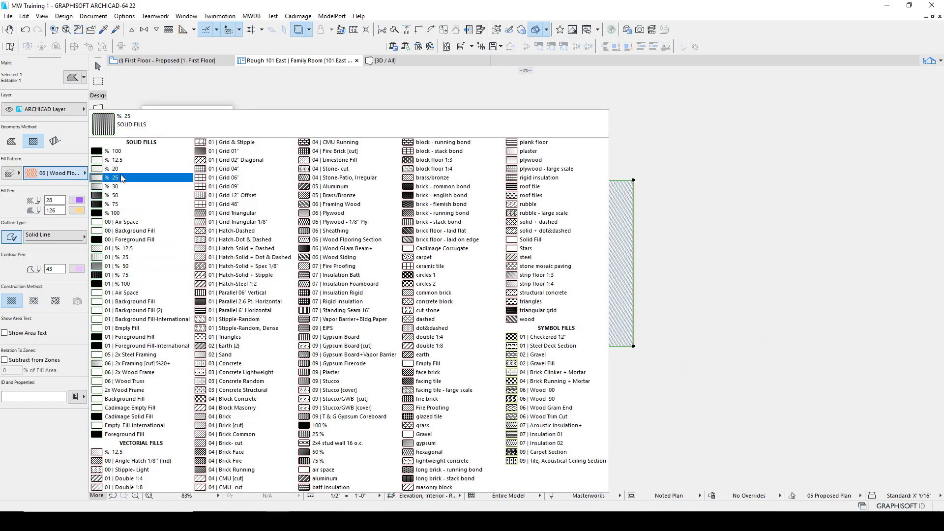
{"action": "left_click", "coordinate": [122, 161]}
{"action": "left_click", "coordinate": [76, 210]}
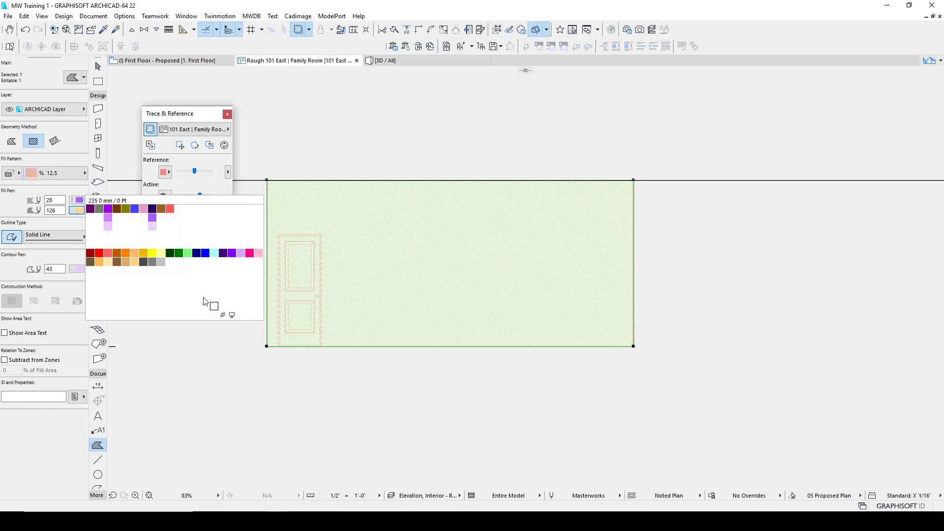
{"action": "left_click", "coordinate": [79, 201]}
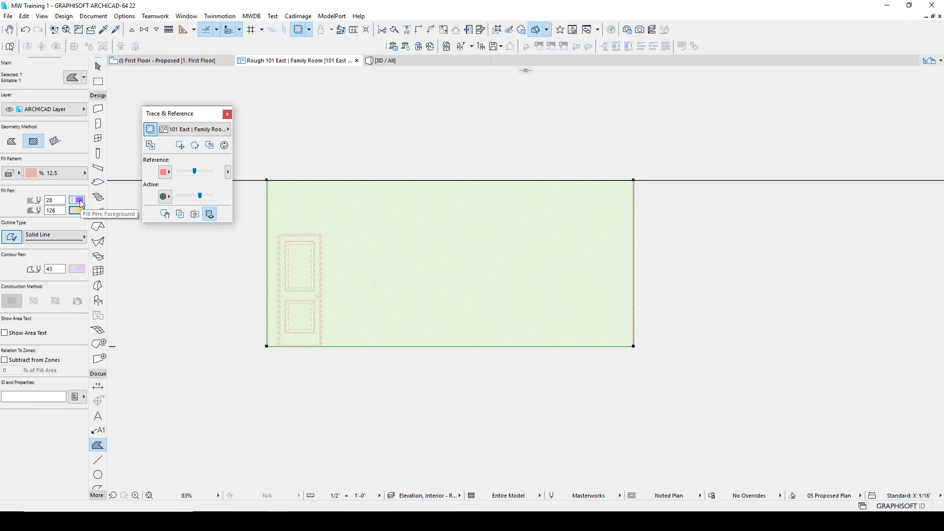
{"action": "left_click", "coordinate": [77, 199]}
{"action": "left_click", "coordinate": [153, 216]}
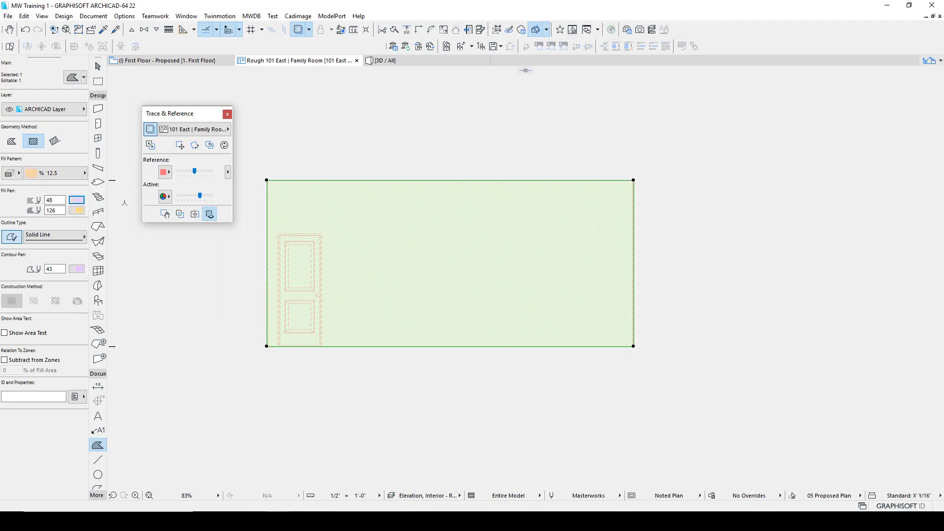
Step: Set the wall fill's background pen to the window background (-1), and check the fill around the traced door
{"action": "left_click", "coordinate": [77, 211]}
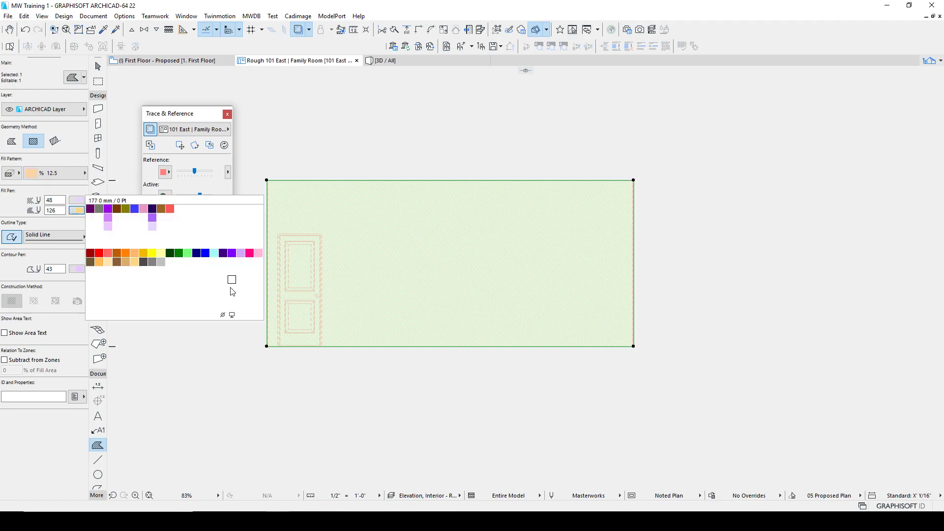
{"action": "left_click", "coordinate": [231, 315]}
{"action": "key", "text": "Escape"}
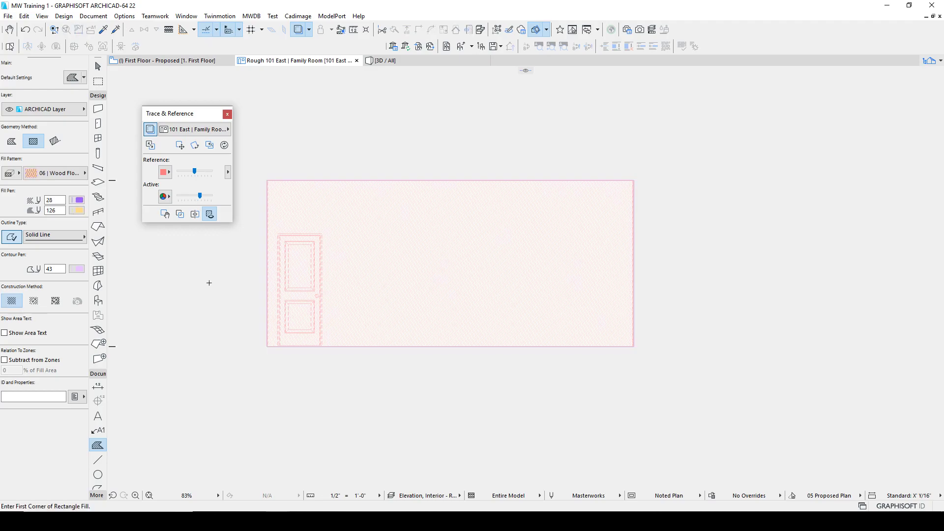
{"action": "left_click", "coordinate": [315, 224], "text": "shift"}
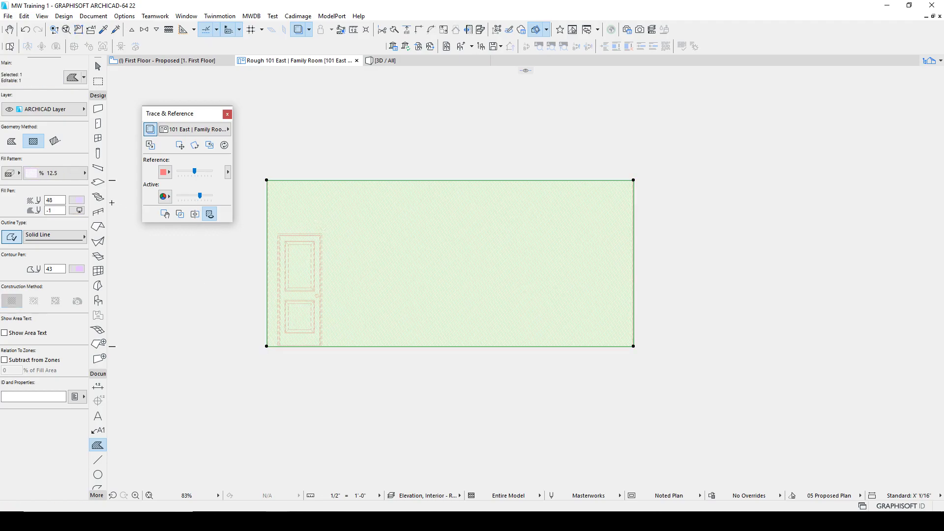
{"action": "scroll", "coordinate": [328, 241], "scroll_direction": "up", "scroll_amount": 4}
{"action": "middle_click_drag", "start_coordinate": [342, 217], "coordinate": [445, 261]}
{"action": "scroll", "coordinate": [344, 84], "scroll_direction": "down", "scroll_amount": 2}
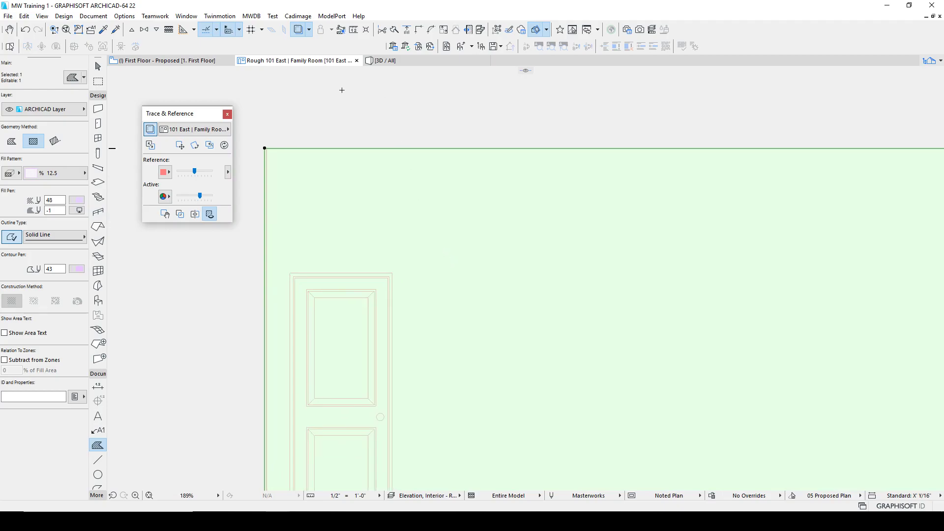
{"action": "key", "text": "Escape"}
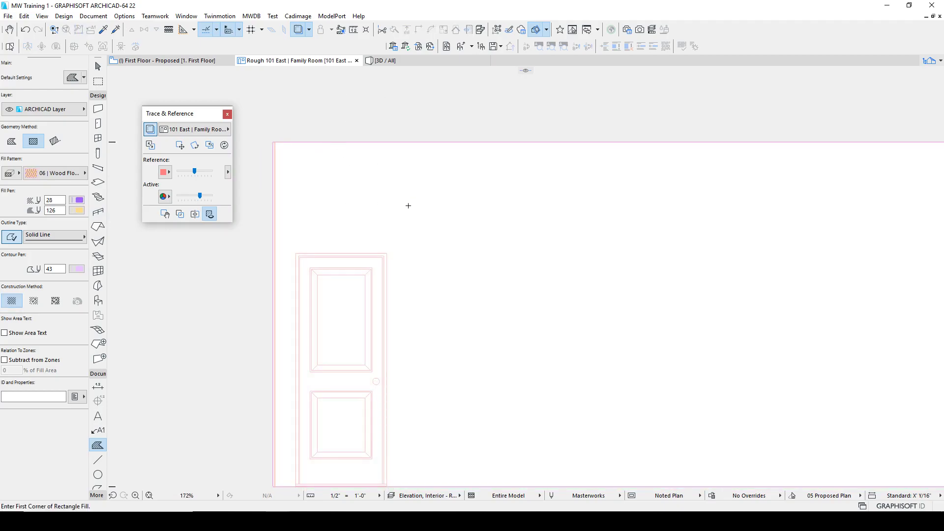
Step: Toggle the transparency of fills on and off to compare how the traced door shows through the wall fill
{"action": "left_click", "coordinate": [210, 216]}
{"action": "left_click", "coordinate": [210, 216]}
{"action": "left_click", "coordinate": [210, 216]}
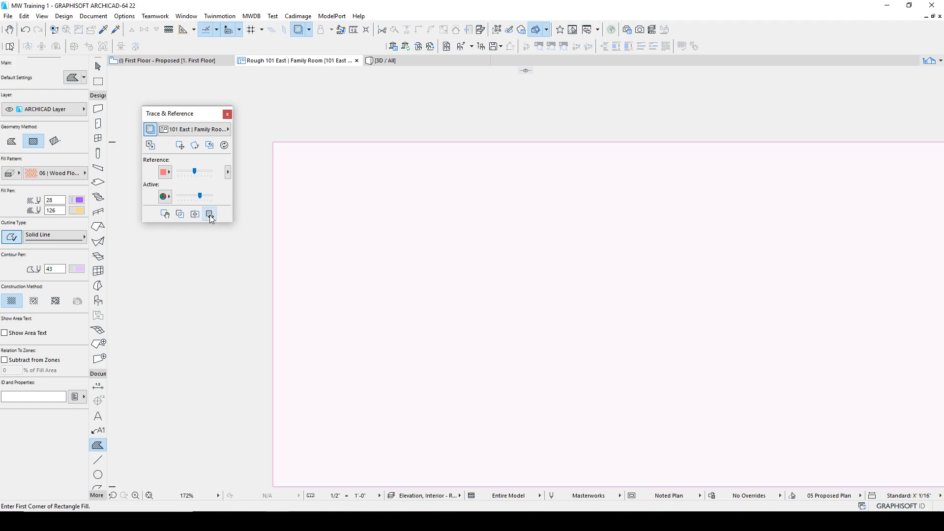
{"action": "left_click", "coordinate": [210, 215]}
{"action": "left_click", "coordinate": [210, 215]}
{"action": "left_click", "coordinate": [210, 215]}
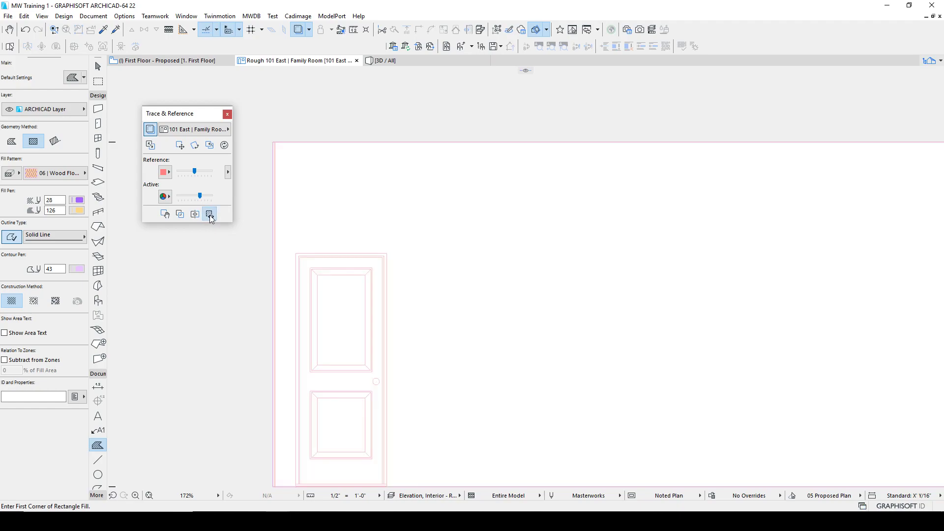
Step: Slightly lower the active view's intensity in Trace & Reference, leaving transparency for fills switched on
{"action": "left_click", "coordinate": [210, 216]}
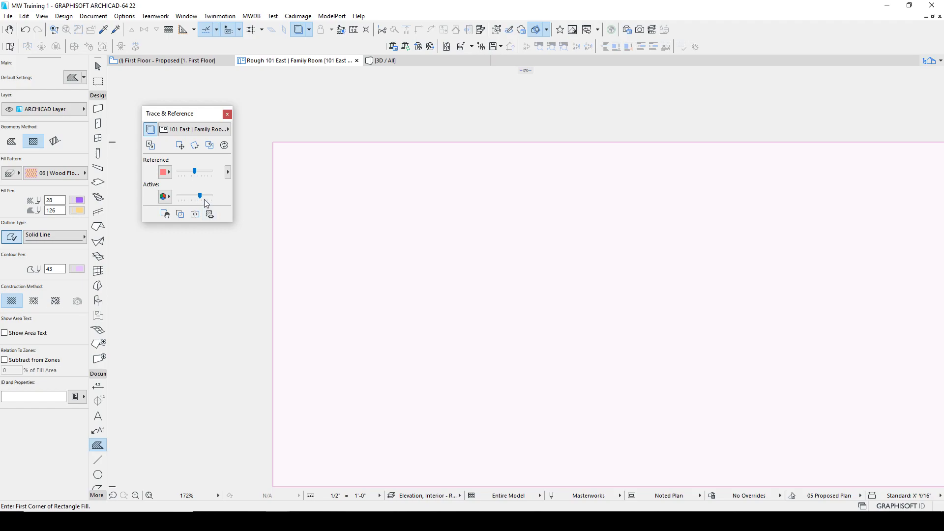
{"action": "left_click_drag", "start_coordinate": [201, 198], "coordinate": [194, 198]}
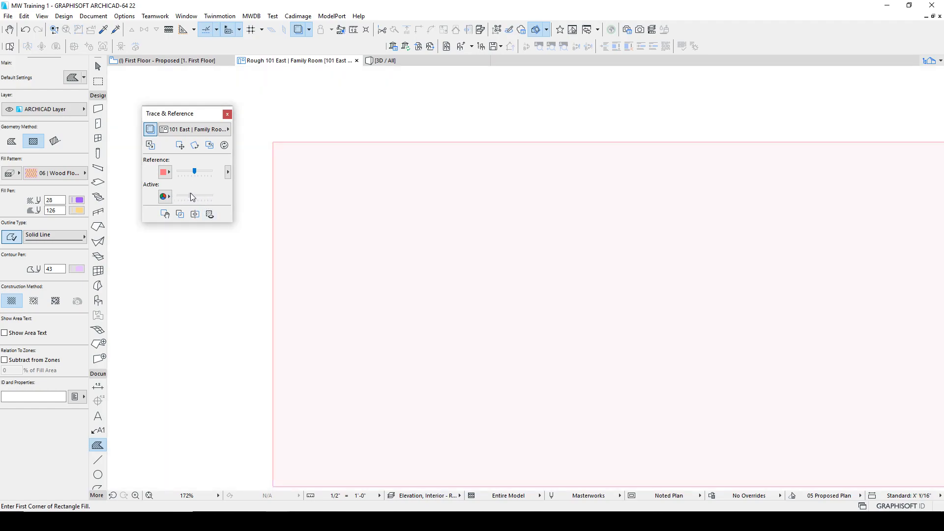
{"action": "left_click", "coordinate": [210, 214]}
Step: Cut a rectangular hole 2'-8" wide and 6'-9 3/4" high in the wall fill around the traced door's outer frame
{"action": "scroll", "coordinate": [347, 245], "scroll_direction": "down", "scroll_amount": 3}
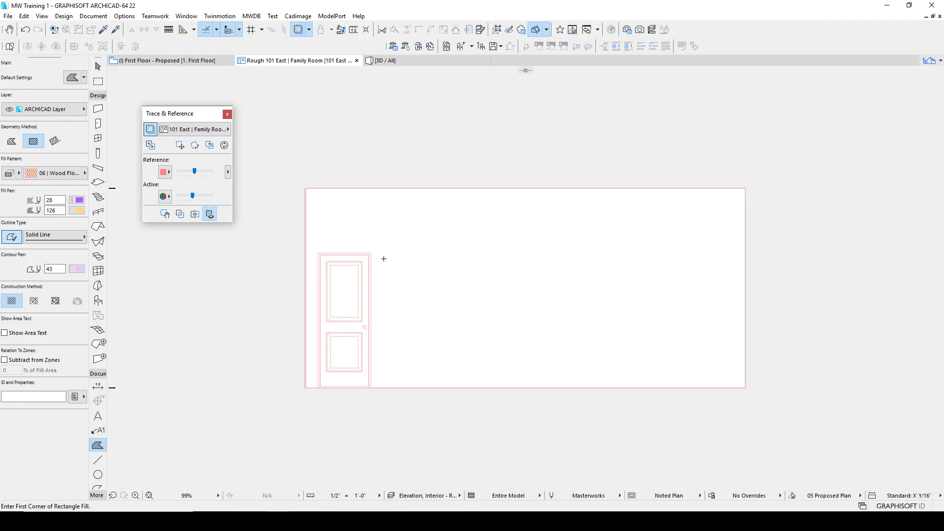
{"action": "middle_click_drag", "start_coordinate": [384, 259], "coordinate": [362, 180]}
{"action": "left_click", "coordinate": [325, 145]}
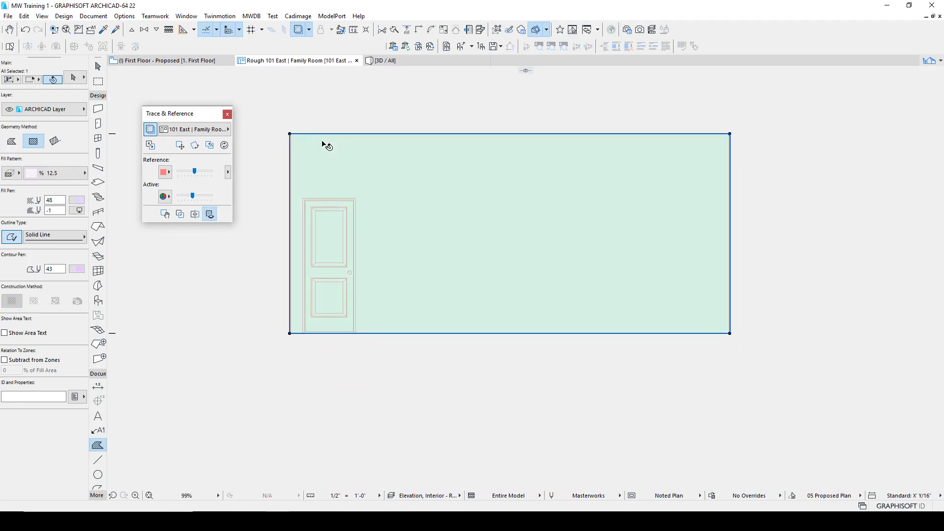
{"action": "scroll", "coordinate": [326, 320], "scroll_direction": "up", "scroll_amount": 4}
{"action": "left_click", "coordinate": [243, 357]}
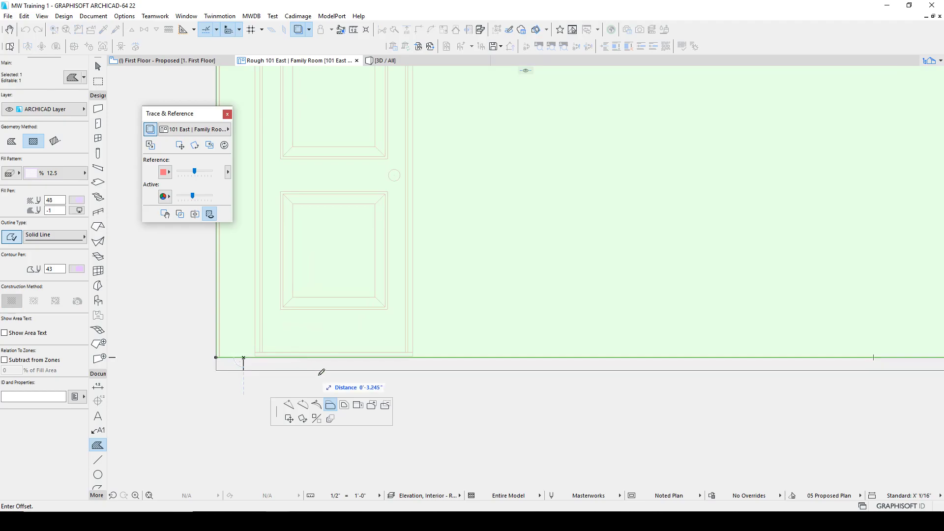
{"action": "left_click", "coordinate": [414, 354]}
{"action": "scroll", "coordinate": [407, 263], "scroll_direction": "down", "scroll_amount": 4}
{"action": "scroll", "coordinate": [348, 202], "scroll_direction": "up", "scroll_amount": 4}
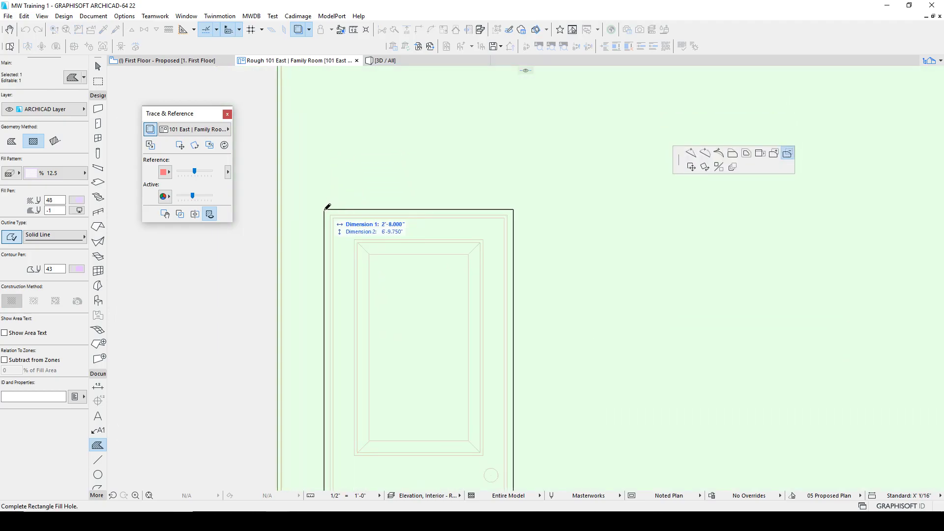
{"action": "left_click", "coordinate": [328, 207]}
{"action": "scroll", "coordinate": [423, 288], "scroll_direction": "down", "scroll_amount": 3}
Step: Offset the door hole's lower edge down 1/4" to meet the bottom edge of the wall fill
{"action": "scroll", "coordinate": [423, 350], "scroll_direction": "up", "scroll_amount": 4}
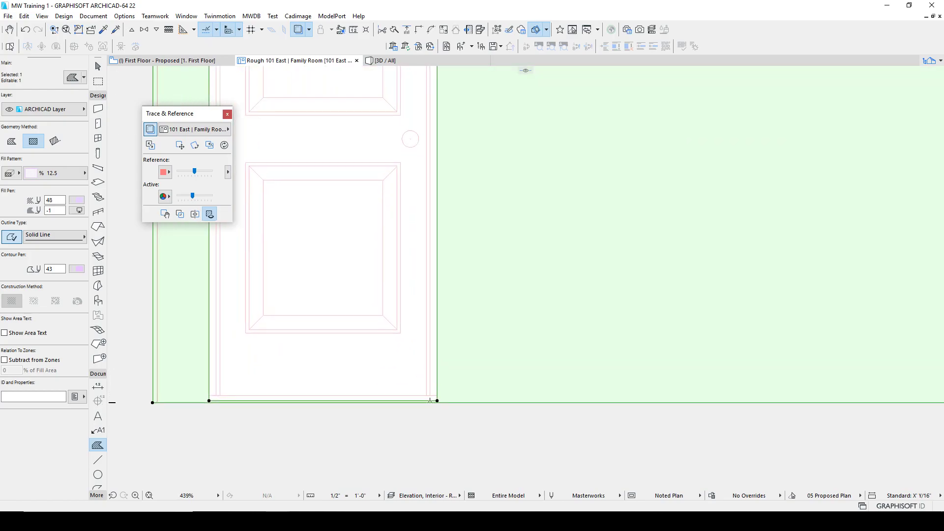
{"action": "scroll", "coordinate": [430, 401], "scroll_direction": "up", "scroll_amount": 2}
{"action": "left_click", "coordinate": [435, 406]}
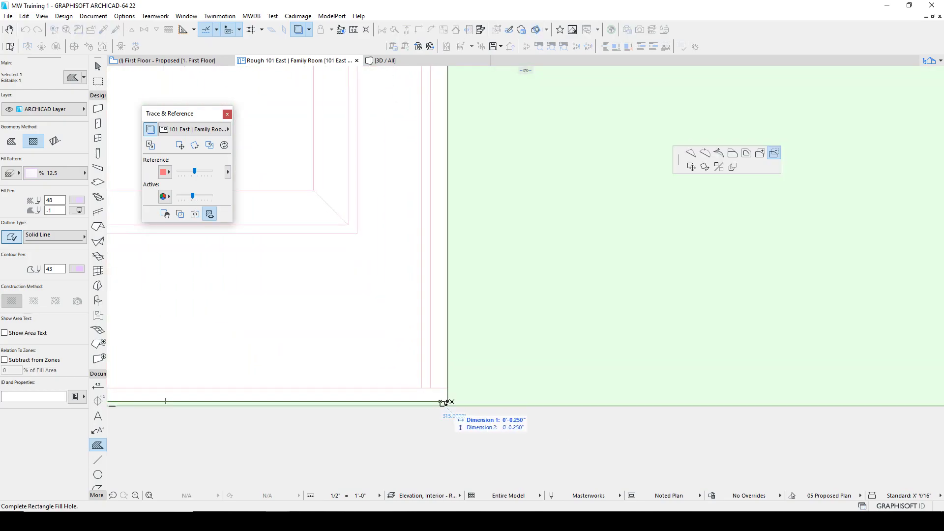
{"action": "key", "text": "Escape"}
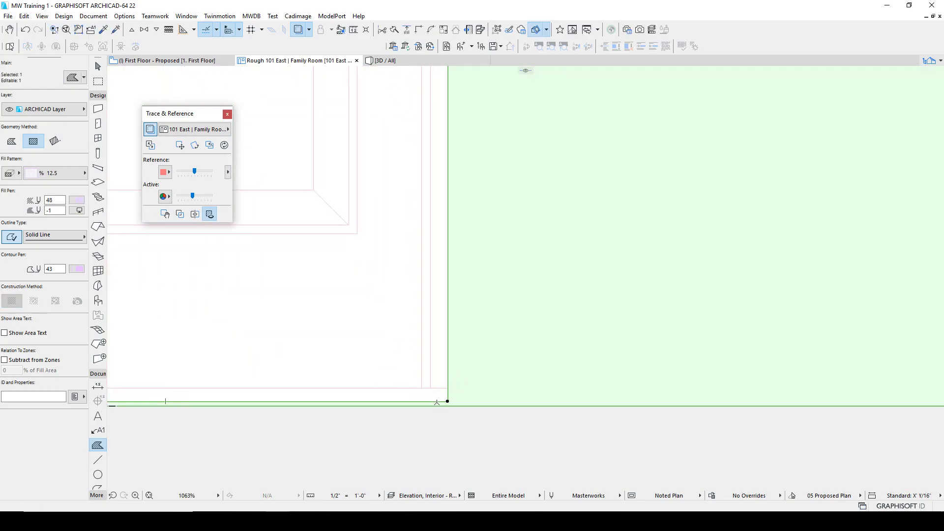
{"action": "left_click", "coordinate": [448, 401]}
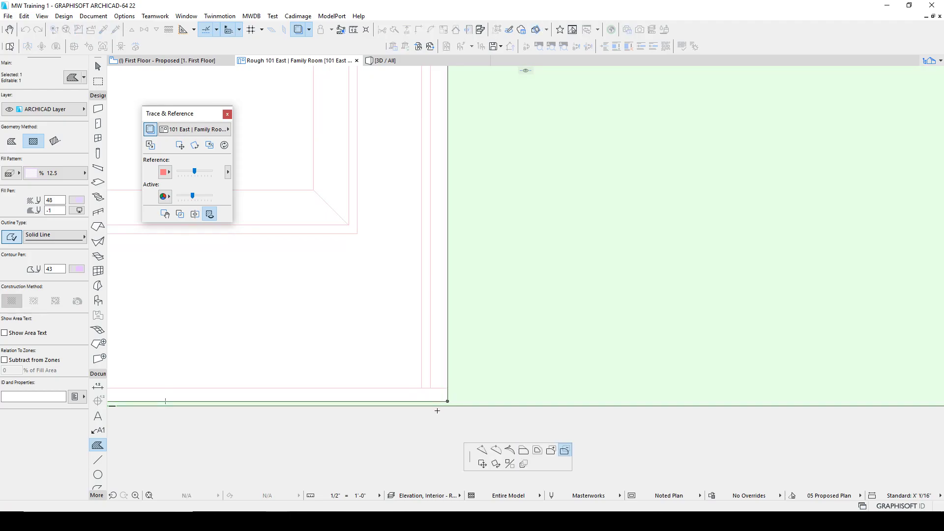
{"action": "left_click", "coordinate": [523, 451]}
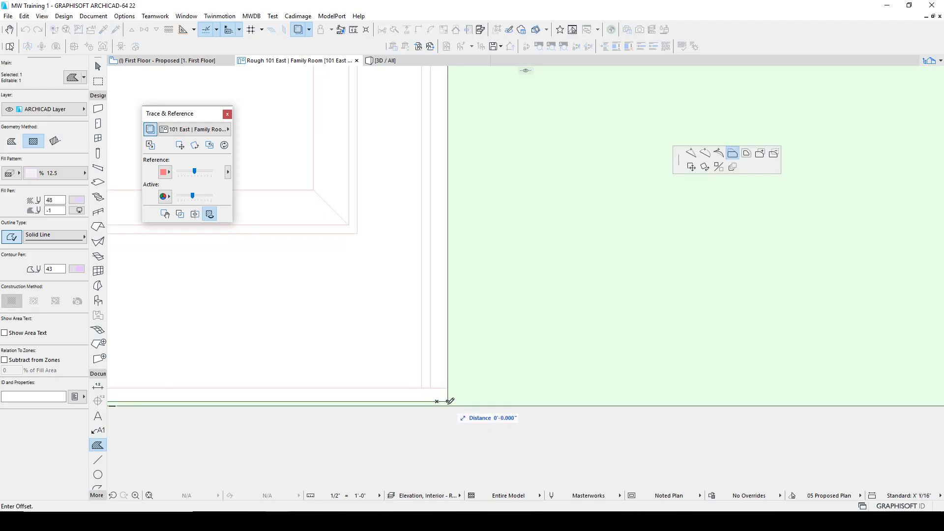
{"action": "scroll", "coordinate": [445, 401], "scroll_direction": "down", "scroll_amount": 3}
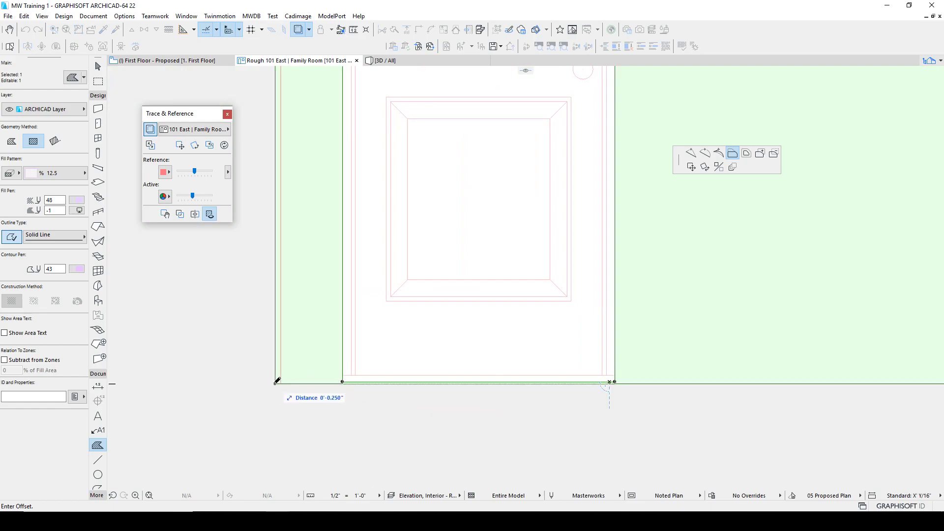
{"action": "key", "text": "Escape"}
{"action": "key", "text": "Escape"}
Step: Examine the traced door's size by selecting it in the Finish 101 East view, and return to the Rough 101 East view
{"action": "scroll", "coordinate": [386, 343], "scroll_direction": "down", "scroll_amount": 2}
{"action": "scroll", "coordinate": [339, 245], "scroll_direction": "down", "scroll_amount": 1}
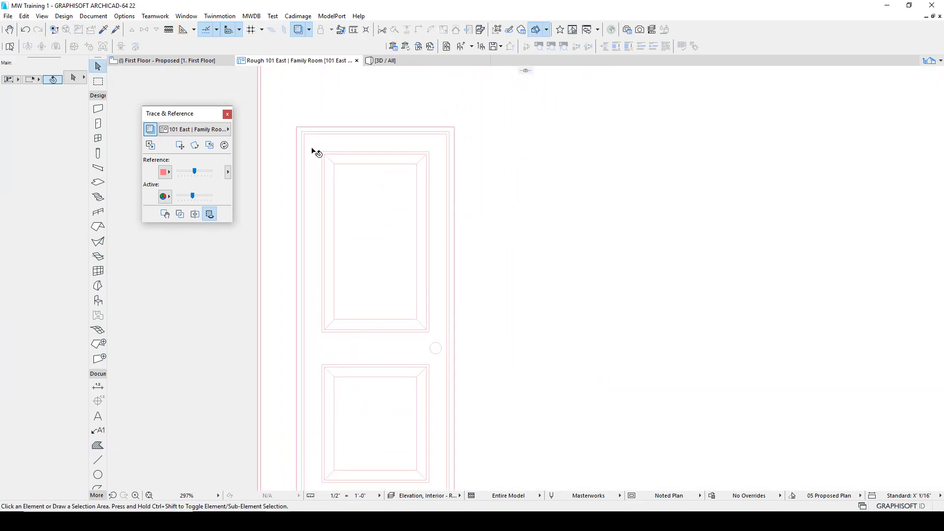
{"action": "left_click", "coordinate": [329, 155]}
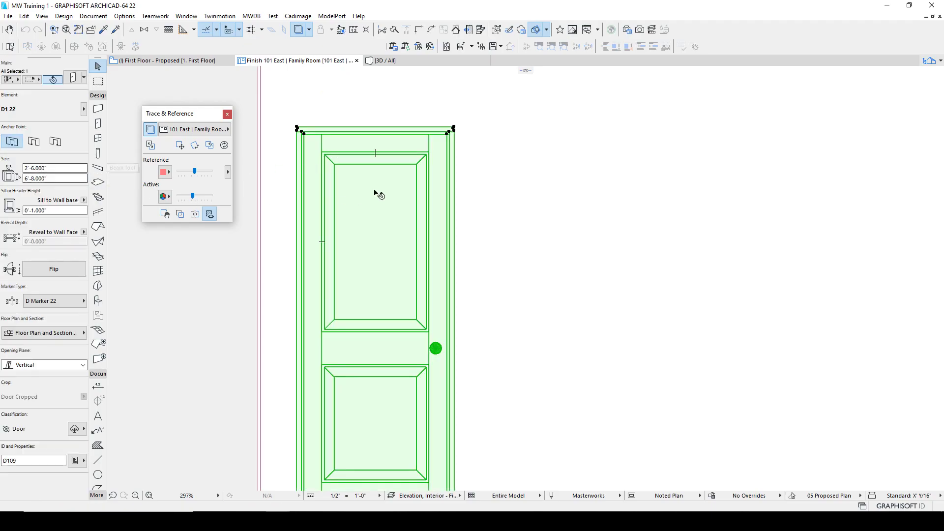
{"action": "key", "text": "ctrl+alt+r"}
{"action": "left_click", "coordinate": [299, 129]}
{"action": "scroll", "coordinate": [297, 124], "scroll_direction": "up", "scroll_amount": 4}
{"action": "key", "text": "Escape"}
{"action": "scroll", "coordinate": [143, 266], "scroll_direction": "down", "scroll_amount": 4}
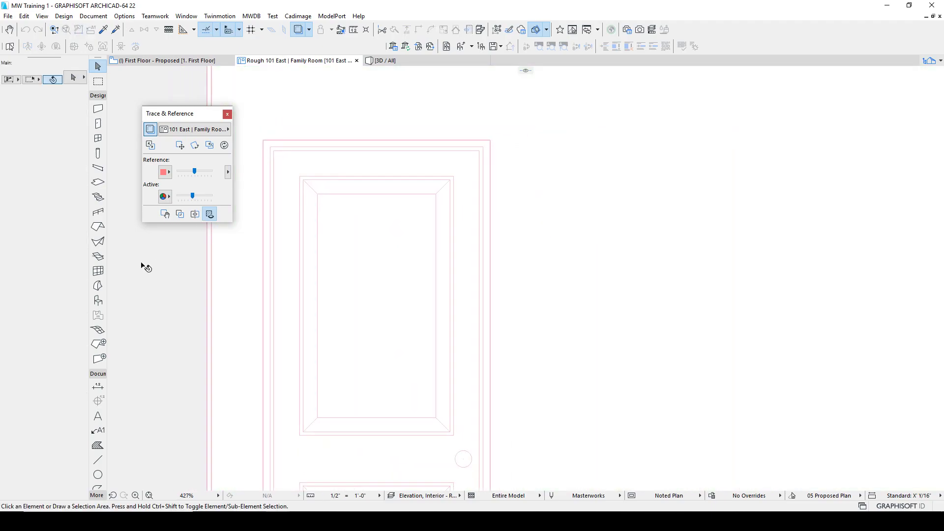
Step: Set the Dimension tool's marker to a tick, keeping its Annotation - Elevation, Rough layer
{"action": "left_click", "coordinate": [97, 388]}
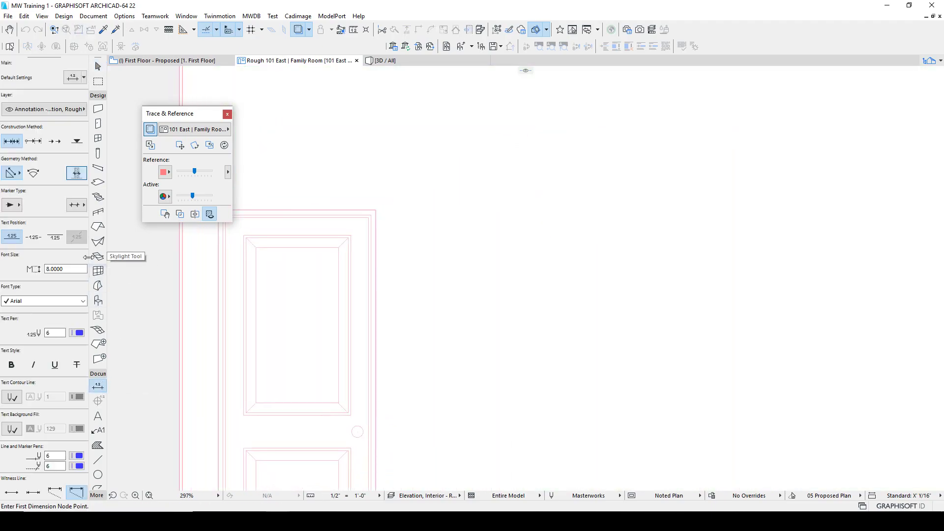
{"action": "left_click", "coordinate": [10, 207]}
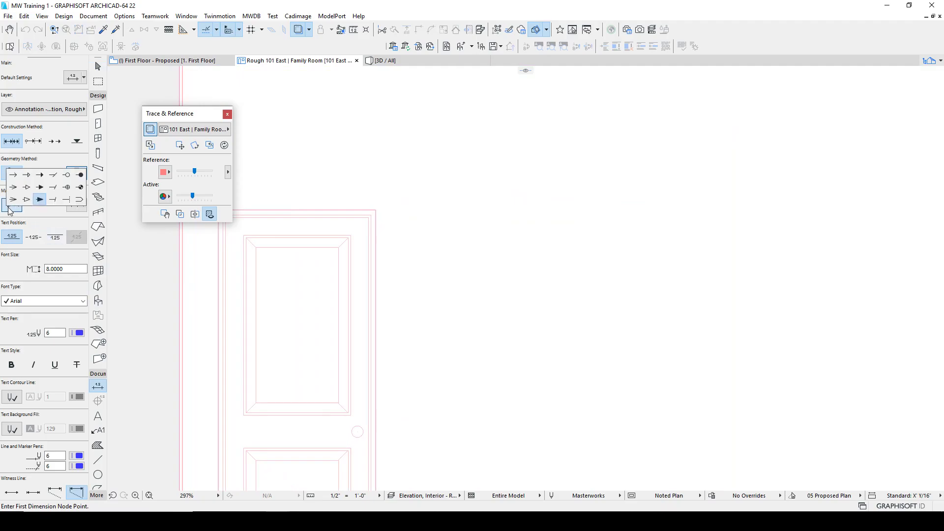
{"action": "left_click", "coordinate": [53, 201]}
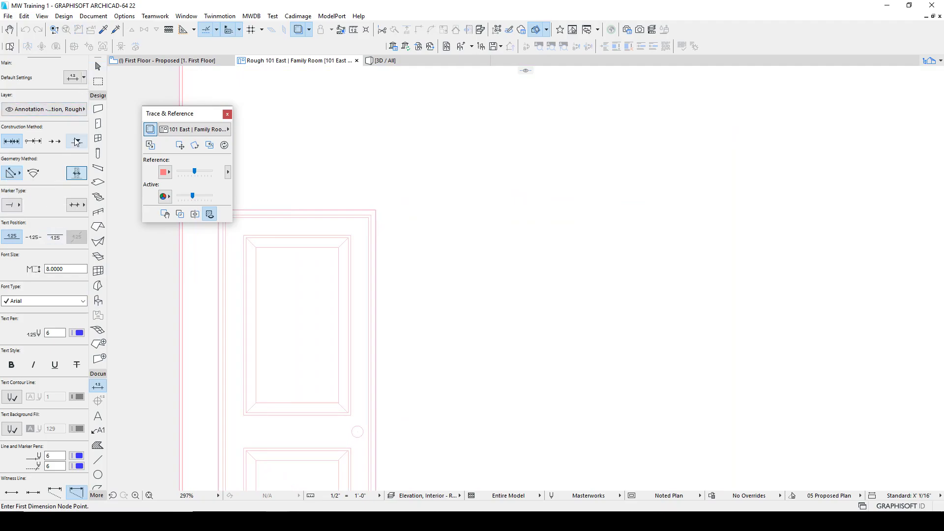
{"action": "left_click", "coordinate": [81, 109]}
{"action": "key", "text": "Escape"}
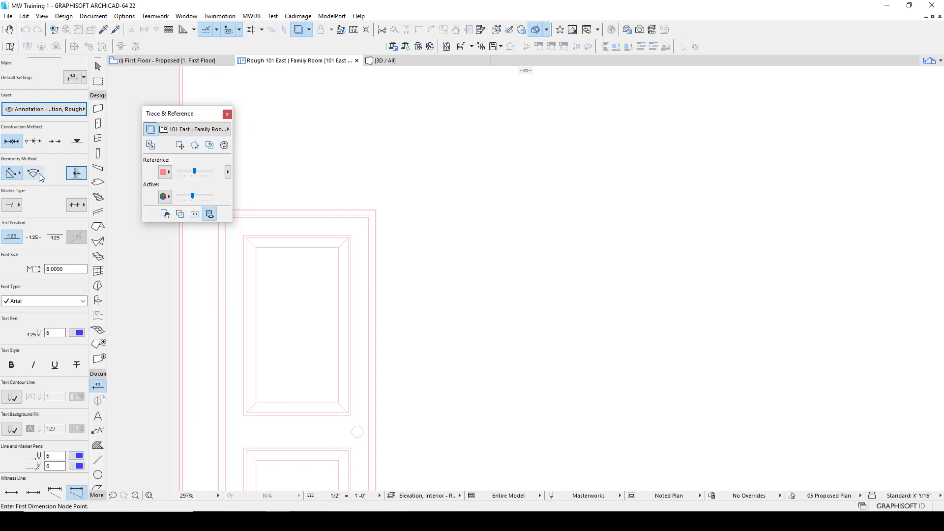
Step: Dimension the door opening's width above its upper edge and change that dimension's marker to a 45-degree tick
{"action": "middle_click_drag", "start_coordinate": [317, 257], "coordinate": [390, 256]}
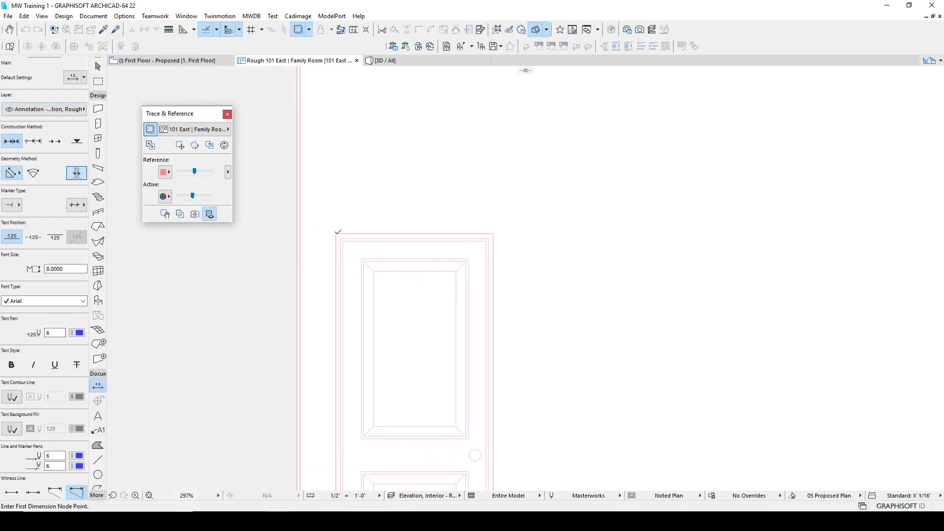
{"action": "left_click", "coordinate": [336, 234]}
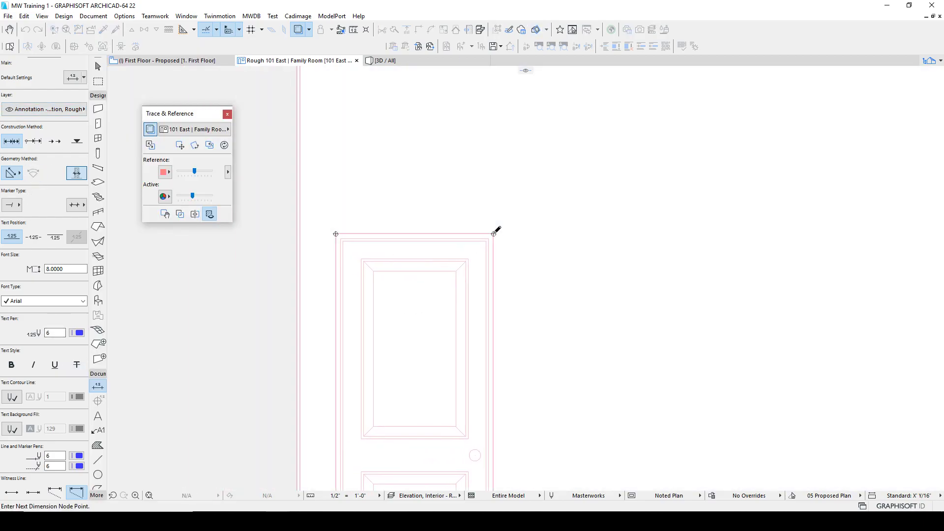
{"action": "double_click", "coordinate": [498, 233]}
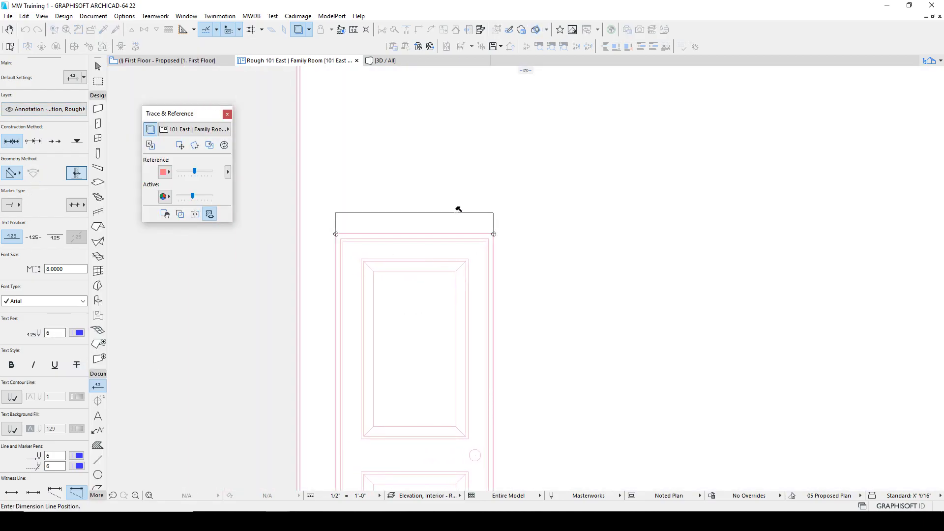
{"action": "left_click", "coordinate": [454, 207]}
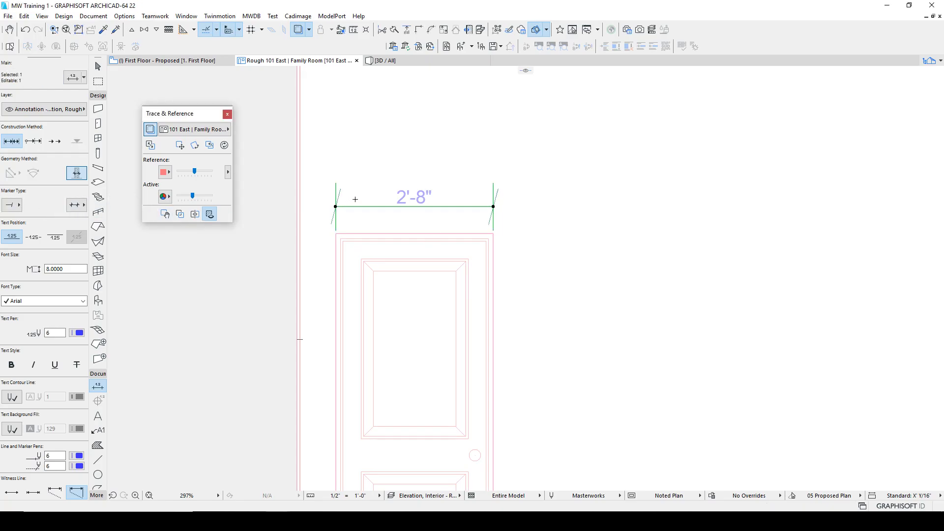
{"action": "left_click", "coordinate": [12, 205]}
{"action": "left_click", "coordinate": [62, 177]}
{"action": "key", "text": "Escape"}
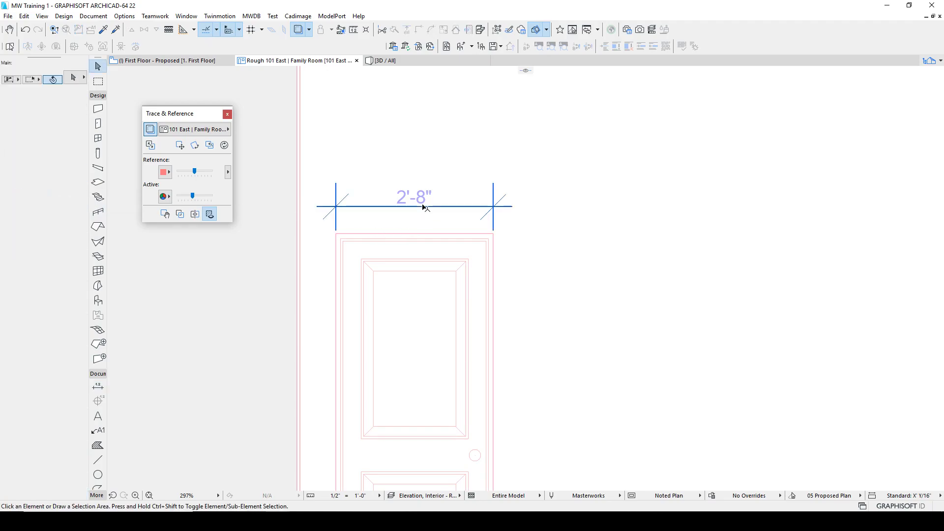
Step: Match the Dimension tool to the door-width dimension's settings and dimension the door opening's height beside its knob-side edge
{"action": "left_click", "coordinate": [423, 206]}
{"action": "scroll", "coordinate": [434, 238], "scroll_direction": "down", "scroll_amount": 2}
{"action": "key", "text": "Escape"}
{"action": "left_click", "coordinate": [427, 160], "text": "alt"}
{"action": "middle_click_drag", "start_coordinate": [441, 339], "coordinate": [428, 210]}
{"action": "left_click", "coordinate": [432, 395]}
{"action": "scroll", "coordinate": [432, 395], "scroll_direction": "down", "scroll_amount": 1}
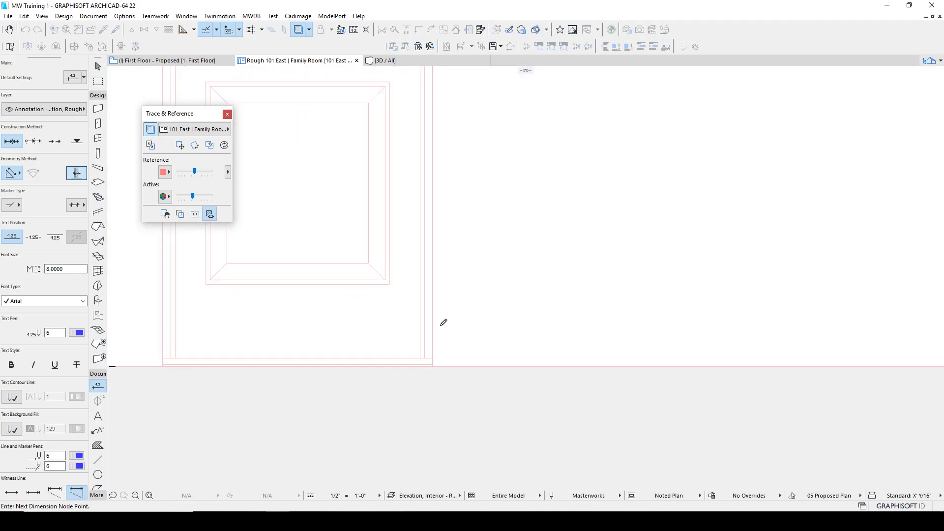
{"action": "middle_click_drag", "start_coordinate": [442, 321], "coordinate": [408, 240]}
{"action": "double_click", "coordinate": [410, 144]}
{"action": "left_click", "coordinate": [440, 195]}
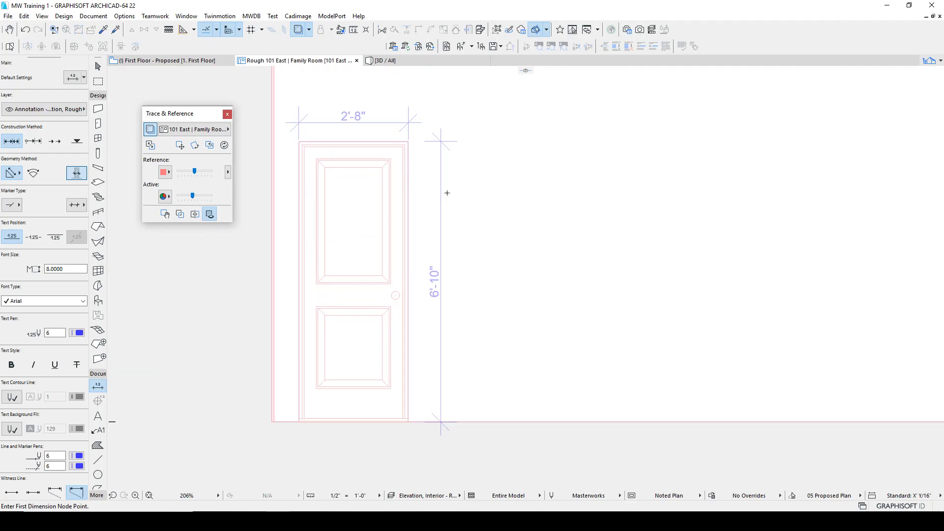
Step: Move the door-height dimension line closer to the door opening
{"action": "key", "text": "Escape"}
{"action": "left_click", "coordinate": [441, 262]}
{"action": "left_click_drag", "start_coordinate": [441, 262], "coordinate": [430, 260]}
{"action": "key", "text": "Escape"}
{"action": "key", "text": "ctrl+apostrophe"}
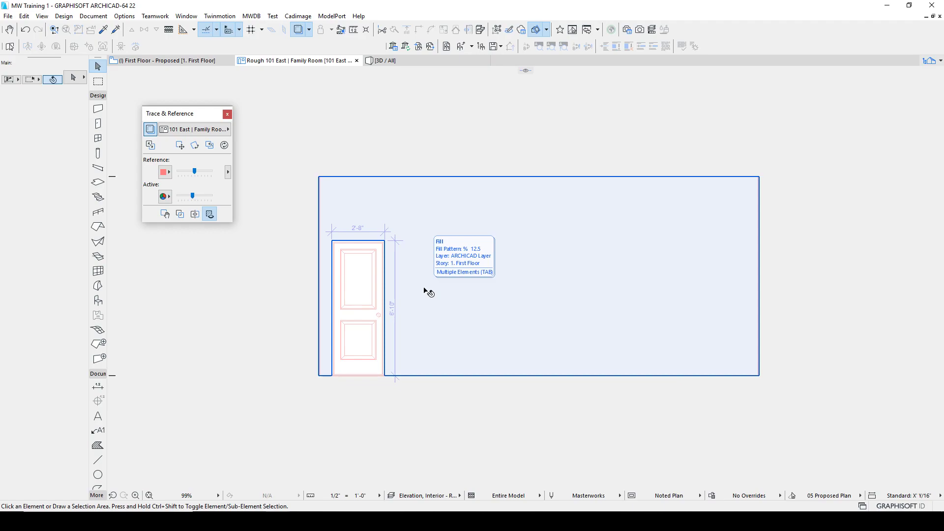
Step: Place a cumulative dimension above the wall fill, measured from its left upper corner to its right upper corner
{"action": "left_click", "coordinate": [97, 387]}
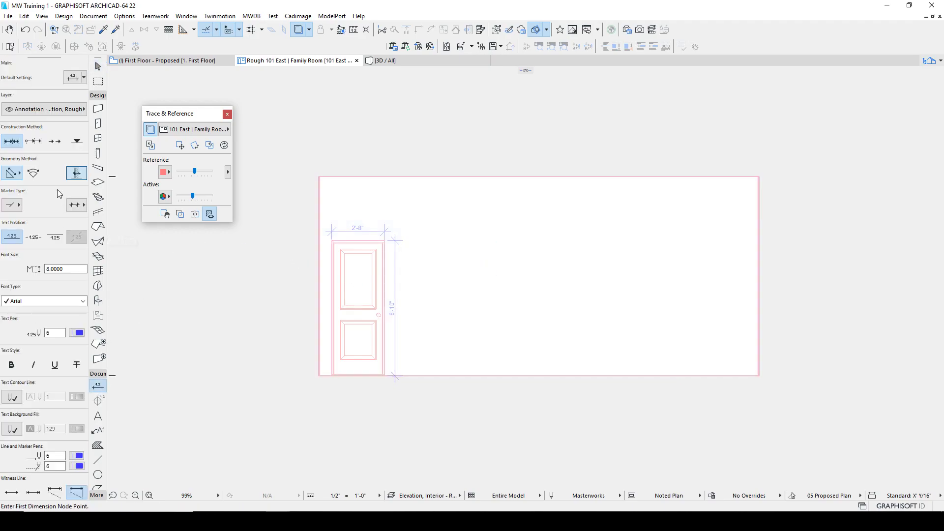
{"action": "scroll", "coordinate": [366, 179], "scroll_direction": "up", "scroll_amount": 1}
{"action": "scroll", "coordinate": [310, 176], "scroll_direction": "up", "scroll_amount": 5}
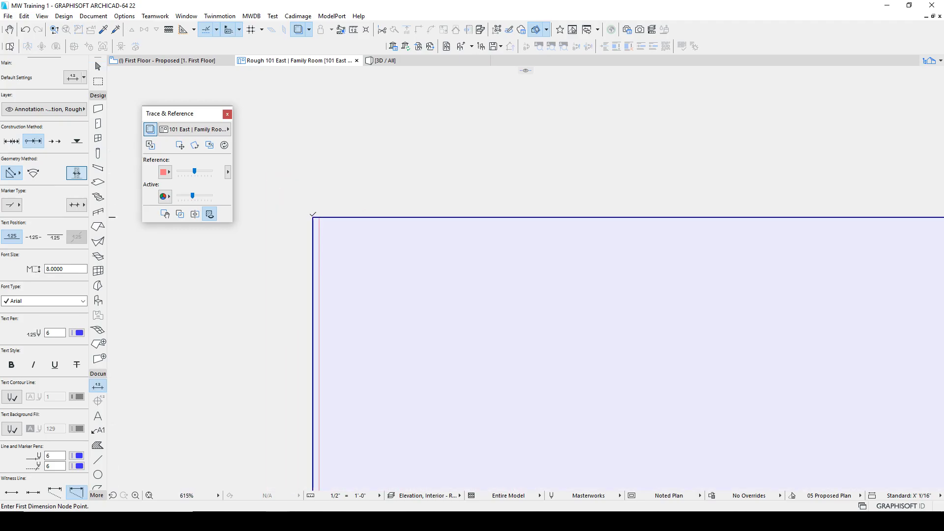
{"action": "left_click", "coordinate": [313, 217]}
{"action": "scroll", "coordinate": [360, 198], "scroll_direction": "down", "scroll_amount": 4}
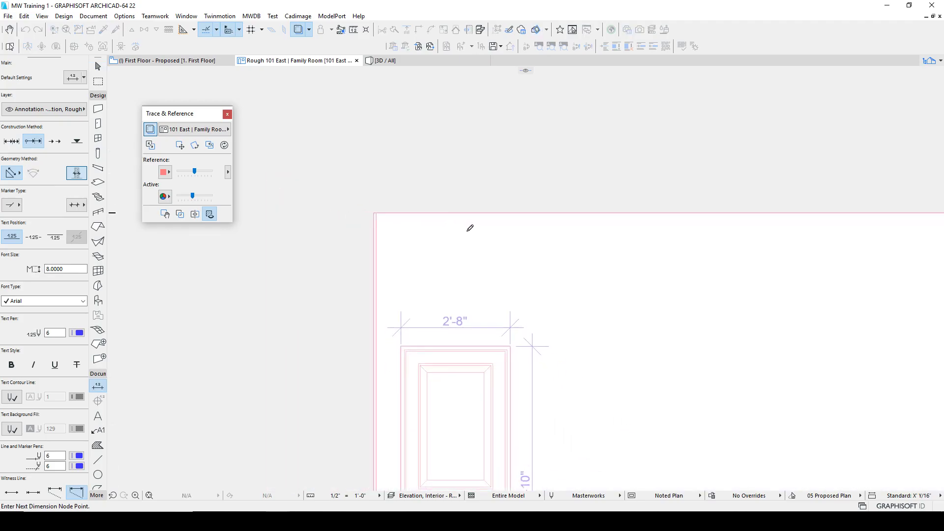
{"action": "scroll", "coordinate": [867, 233], "scroll_direction": "up", "scroll_amount": 2}
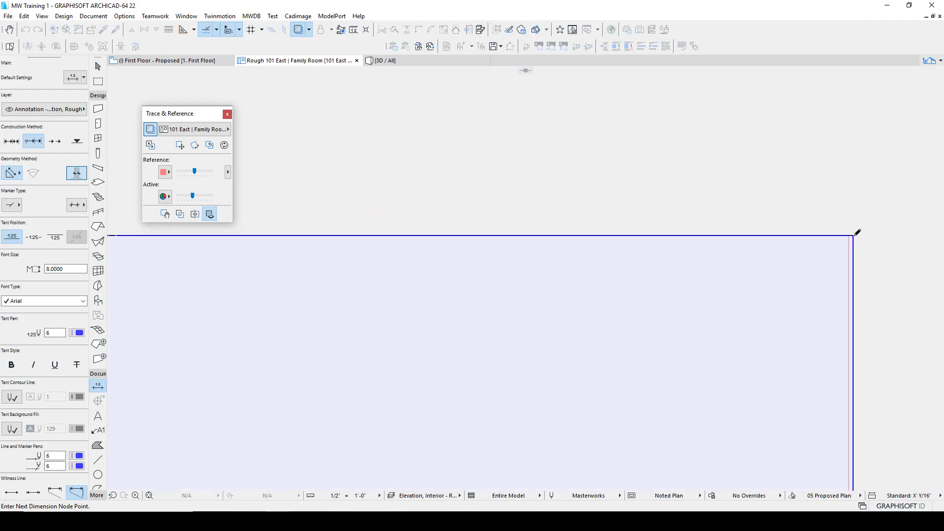
{"action": "double_click", "coordinate": [856, 232]}
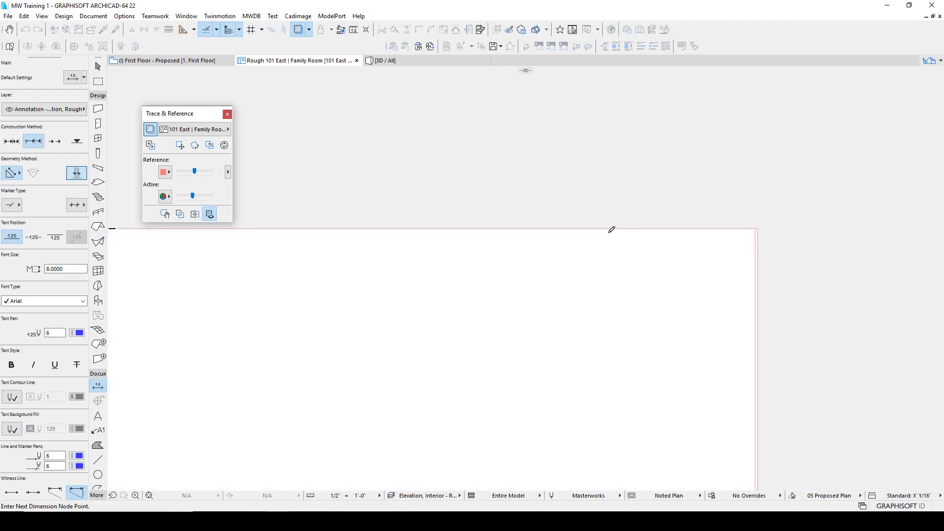
{"action": "left_click", "coordinate": [556, 182]}
{"action": "scroll", "coordinate": [614, 206], "scroll_direction": "down", "scroll_amount": 3}
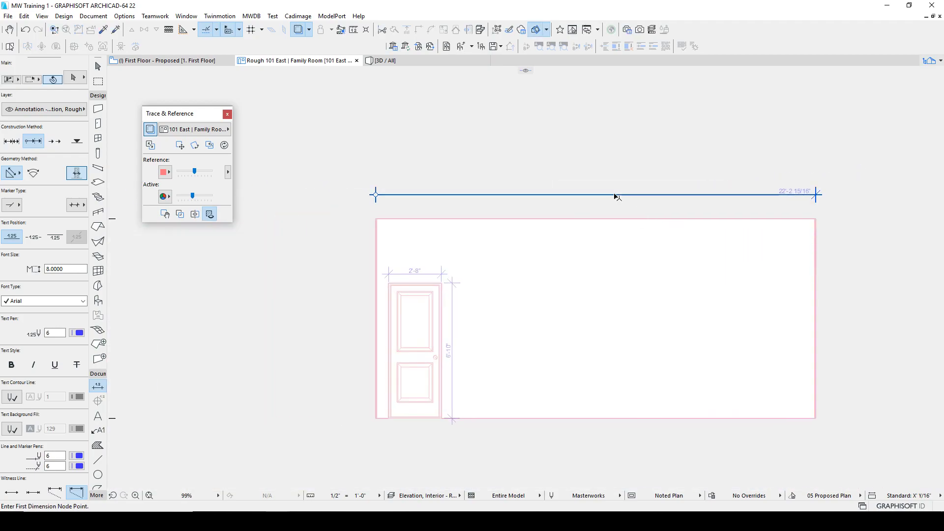
Step: Add both side edges of the door opening as points in the cumulative dimension above the wall
{"action": "scroll", "coordinate": [407, 278], "scroll_direction": "up", "scroll_amount": 5}
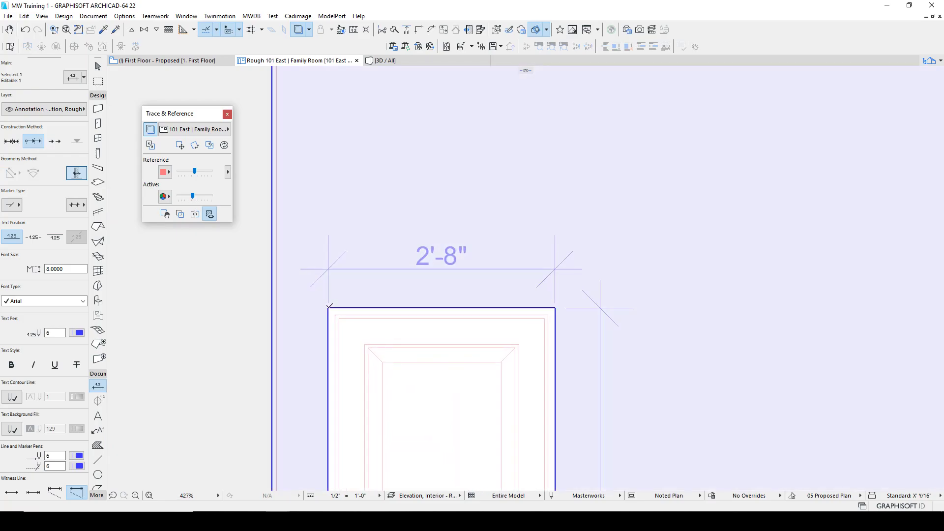
{"action": "scroll", "coordinate": [561, 309], "scroll_direction": "down", "scroll_amount": 3}
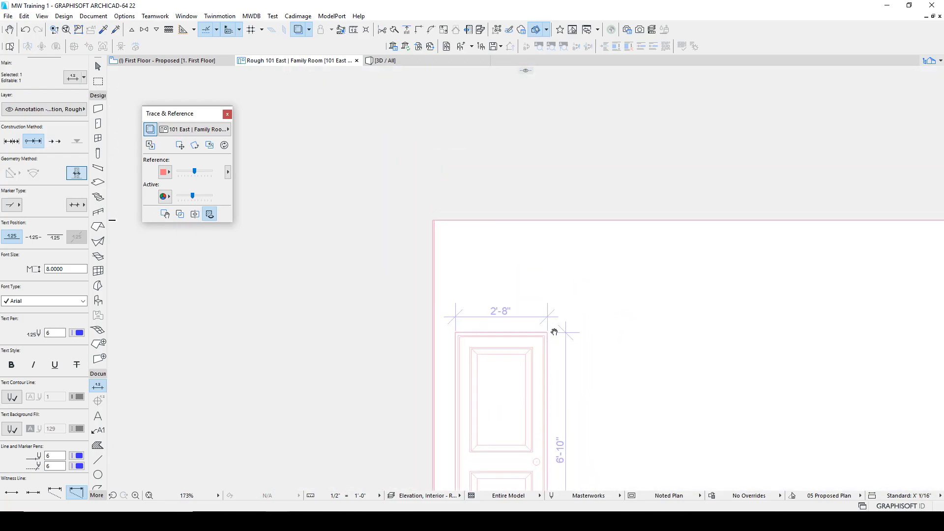
{"action": "key", "text": "Escape"}
{"action": "key", "text": "Escape"}
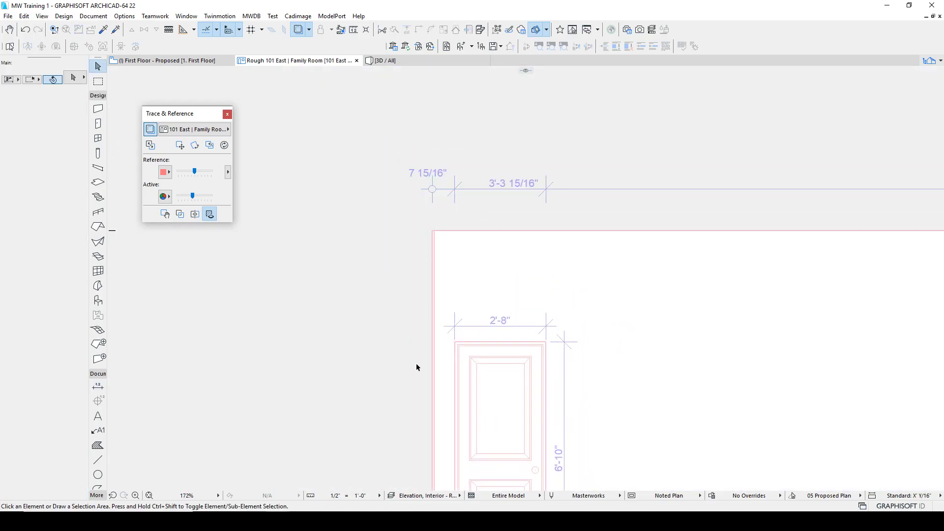
Step: Move the cumulative dimension line slightly closer to the wall's upper edge
{"action": "scroll", "coordinate": [451, 364], "scroll_direction": "down", "scroll_amount": 1}
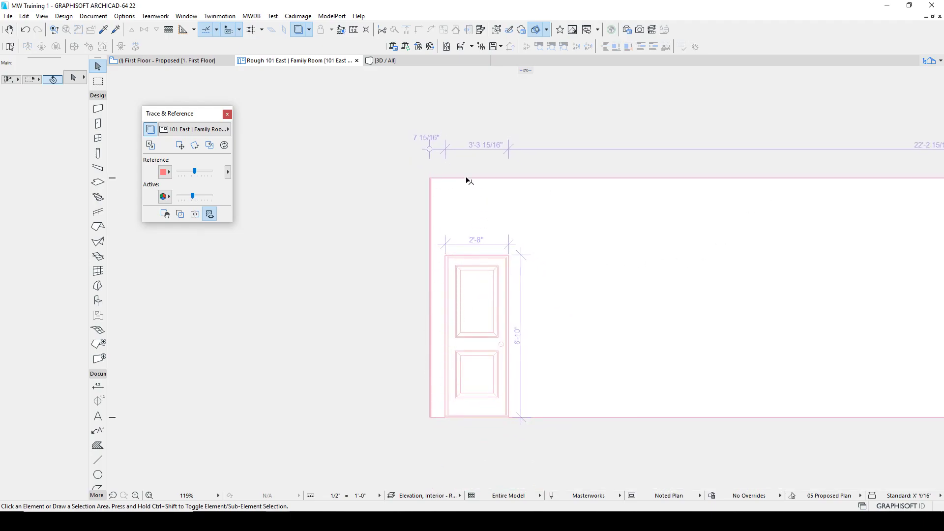
{"action": "left_click", "coordinate": [466, 143], "text": "alt"}
{"action": "scroll", "coordinate": [459, 306], "scroll_direction": "up", "scroll_amount": 2}
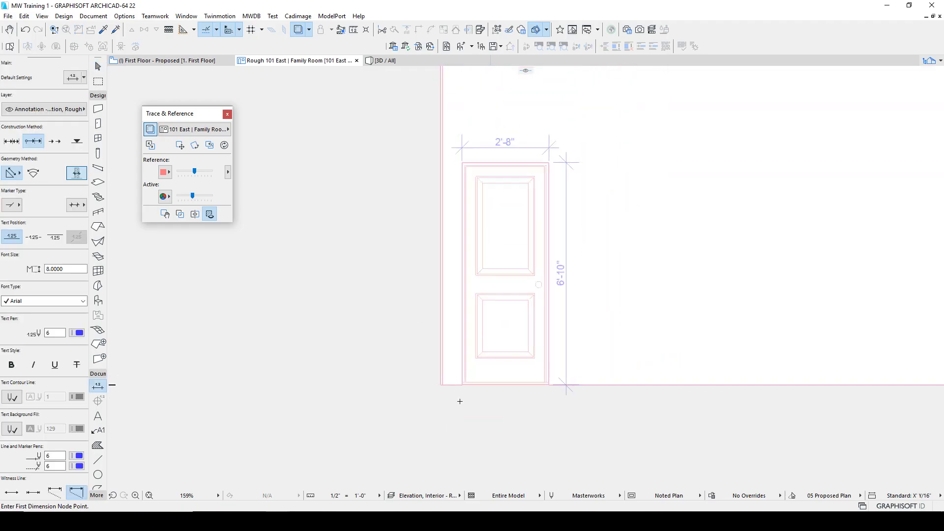
{"action": "key", "text": "Escape"}
{"action": "left_click", "coordinate": [428, 138]}
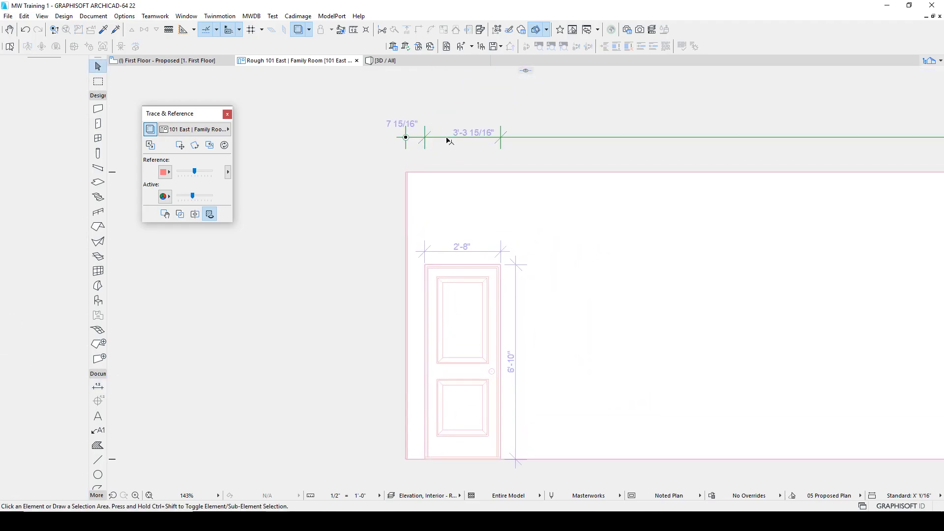
{"action": "left_click", "coordinate": [481, 137]}
{"action": "left_click", "coordinate": [455, 143]}
{"action": "left_click", "coordinate": [456, 206]}
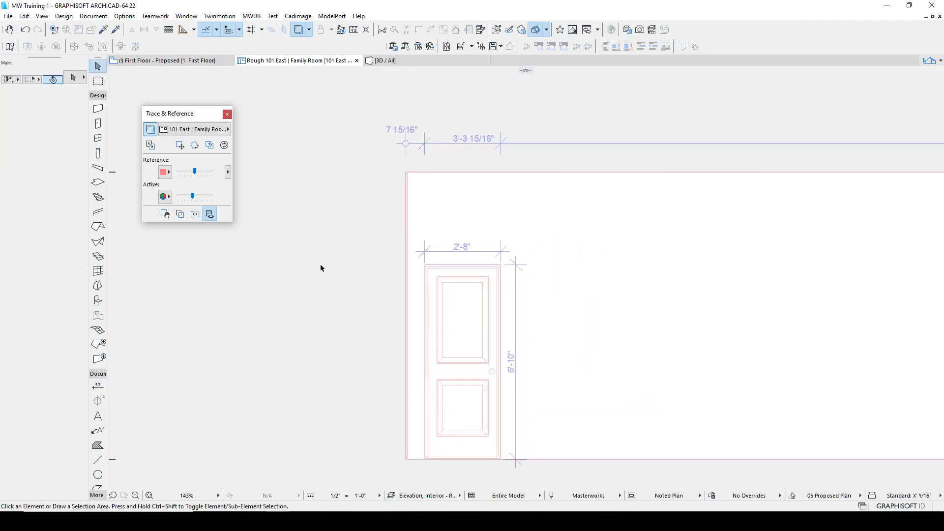
Step: Select the door in the Finish 101 East view, try starting a Drag on it, and return to the Rough 101 East view
{"action": "key", "text": "ctrl+Tab"}
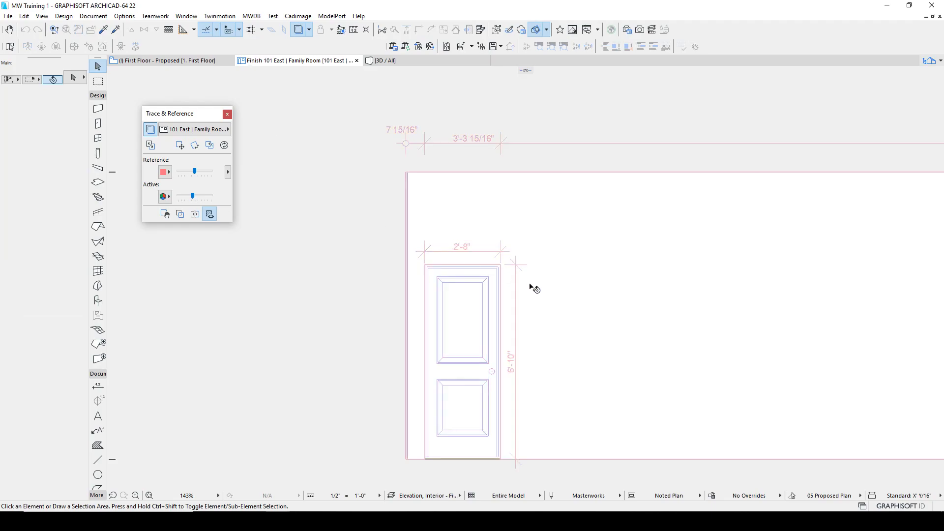
{"action": "left_click", "coordinate": [484, 279]}
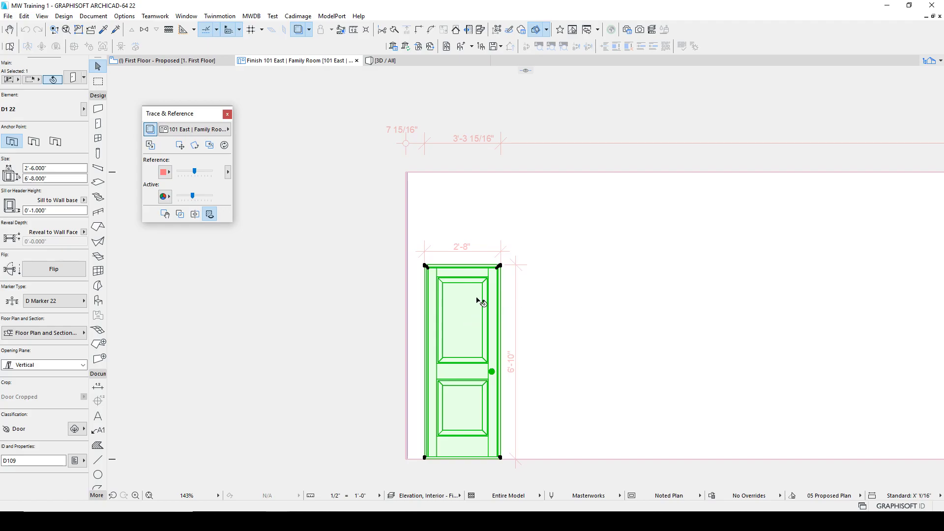
{"action": "key", "text": "ctrl+d"}
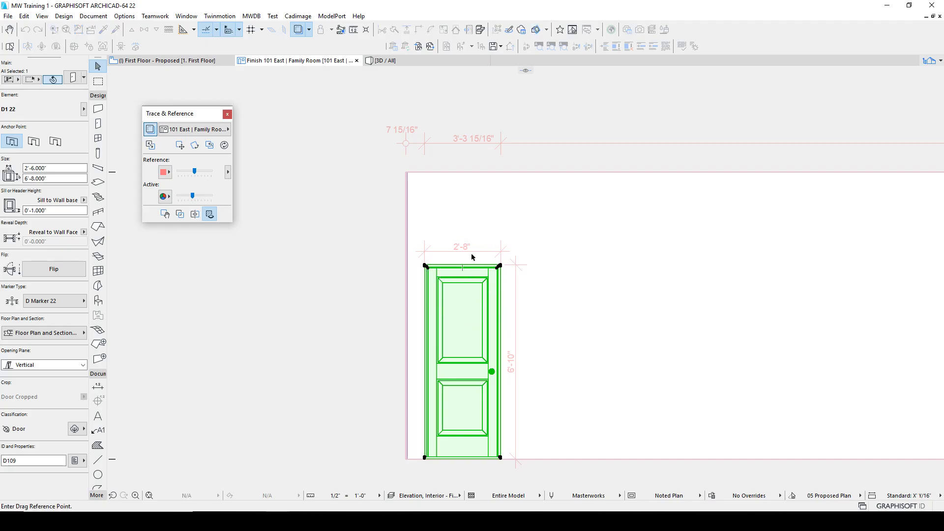
{"action": "key", "text": "Escape"}
{"action": "key", "text": "Escape"}
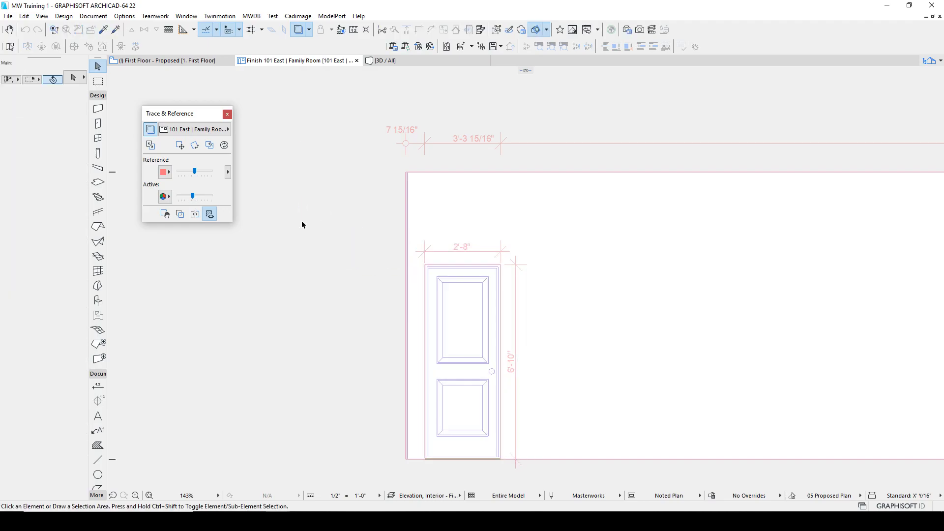
{"action": "key", "text": "ctrl+alt+s"}
Step: Open the A-6.2 101 | Family Room - Rough layout through the Organizer and examine its East elevation drawing
{"action": "middle_click_drag", "start_coordinate": [512, 280], "coordinate": [416, 292]}
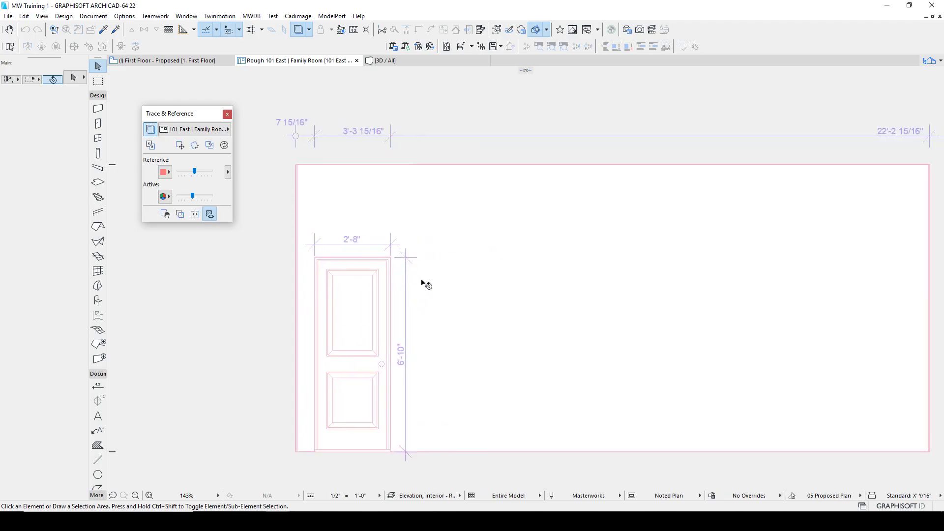
{"action": "left_click", "coordinate": [931, 61]}
{"action": "left_click_drag", "start_coordinate": [530, 131], "coordinate": [441, 90]}
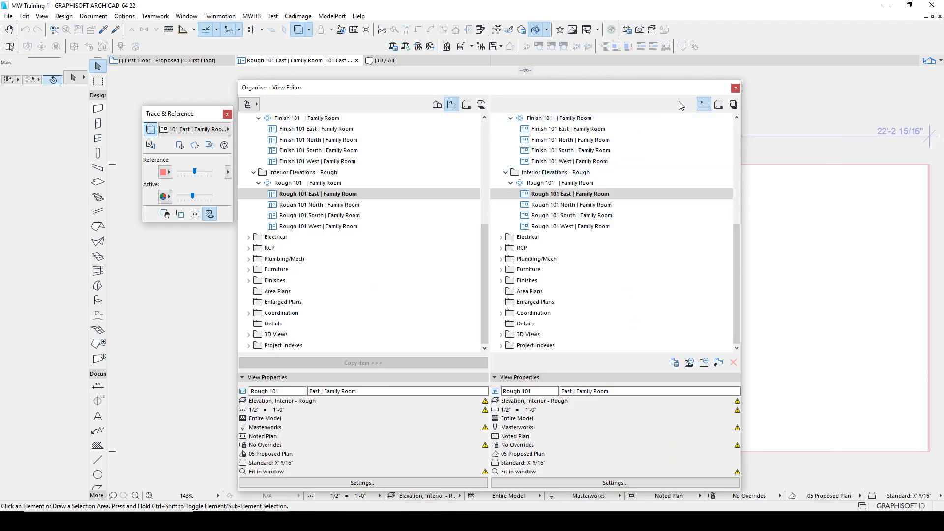
{"action": "left_click", "coordinate": [719, 105]}
{"action": "scroll", "coordinate": [551, 276], "scroll_direction": "down", "scroll_amount": 4}
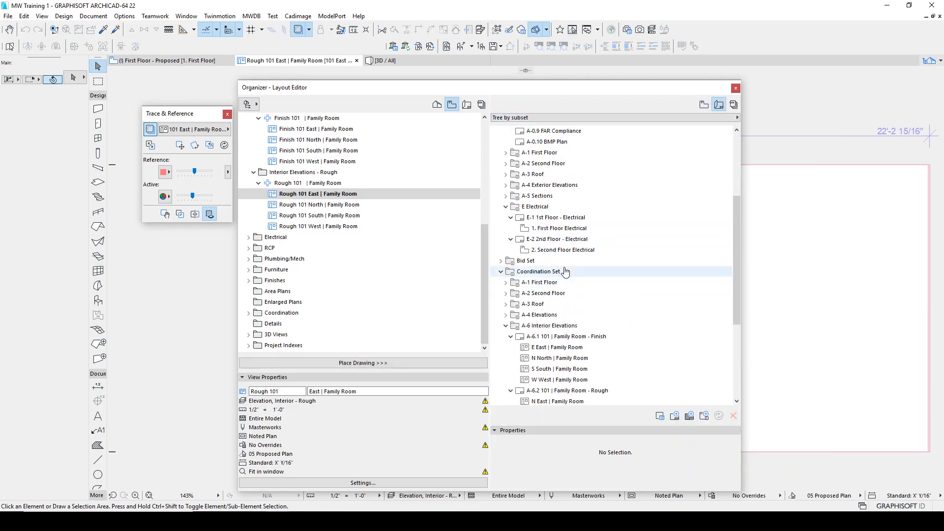
{"action": "scroll", "coordinate": [565, 246], "scroll_direction": "down", "scroll_amount": 3}
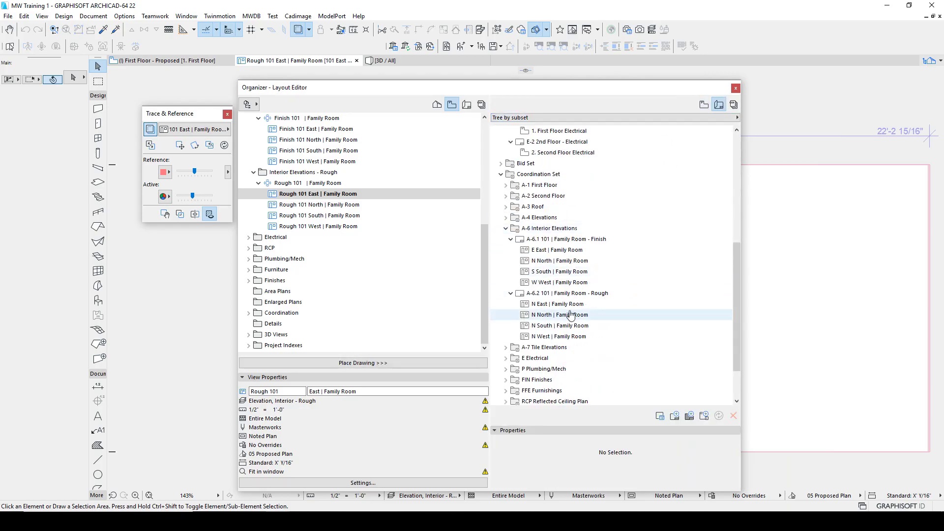
{"action": "double_click", "coordinate": [569, 295]}
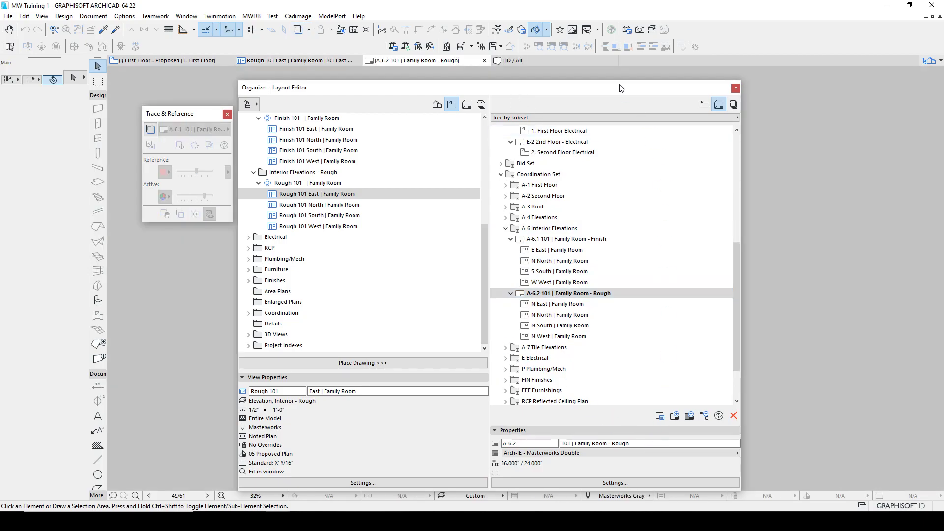
{"action": "scroll", "coordinate": [630, 207], "scroll_direction": "up", "scroll_amount": 3}
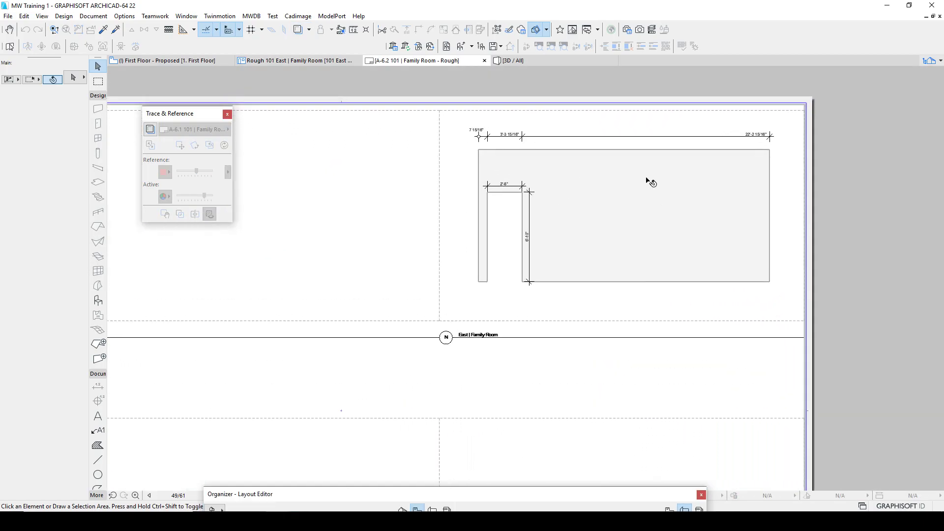
{"action": "scroll", "coordinate": [674, 275], "scroll_direction": "down", "scroll_amount": 3}
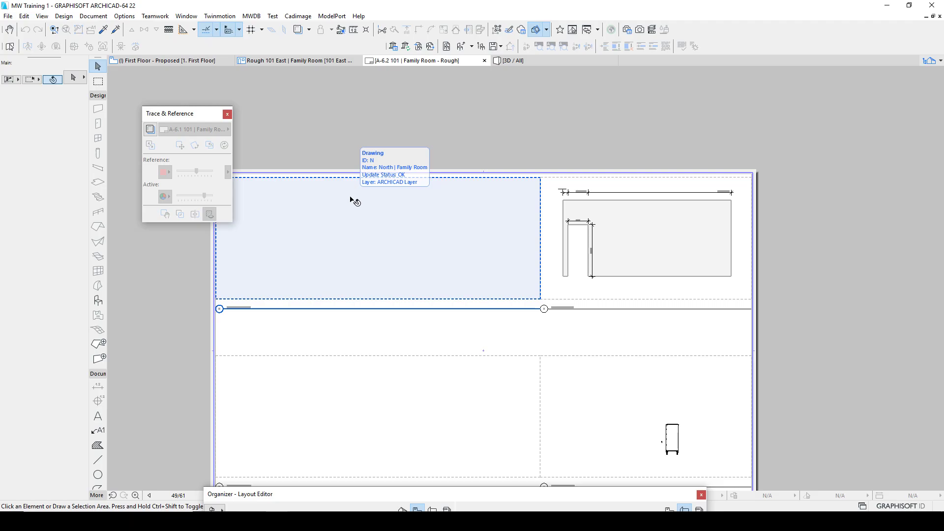
{"action": "left_click_drag", "start_coordinate": [678, 84], "coordinate": [678, 84]}
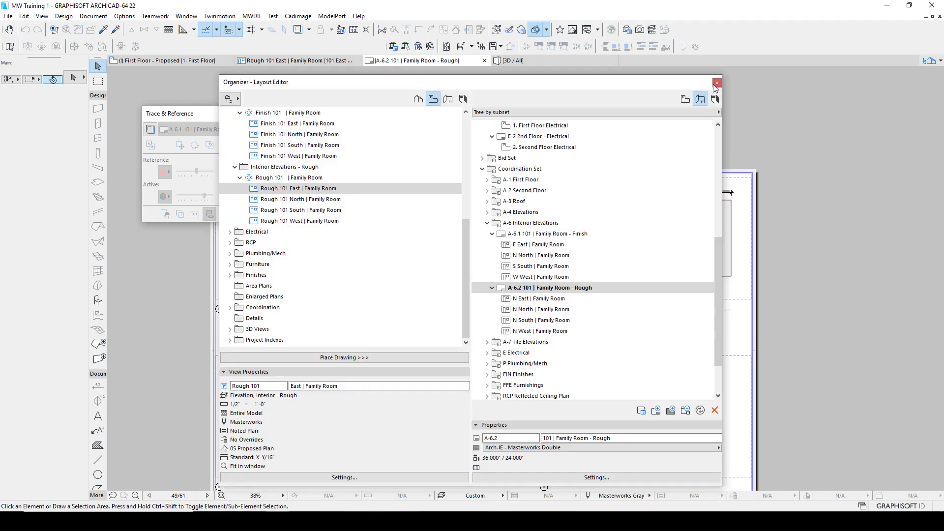